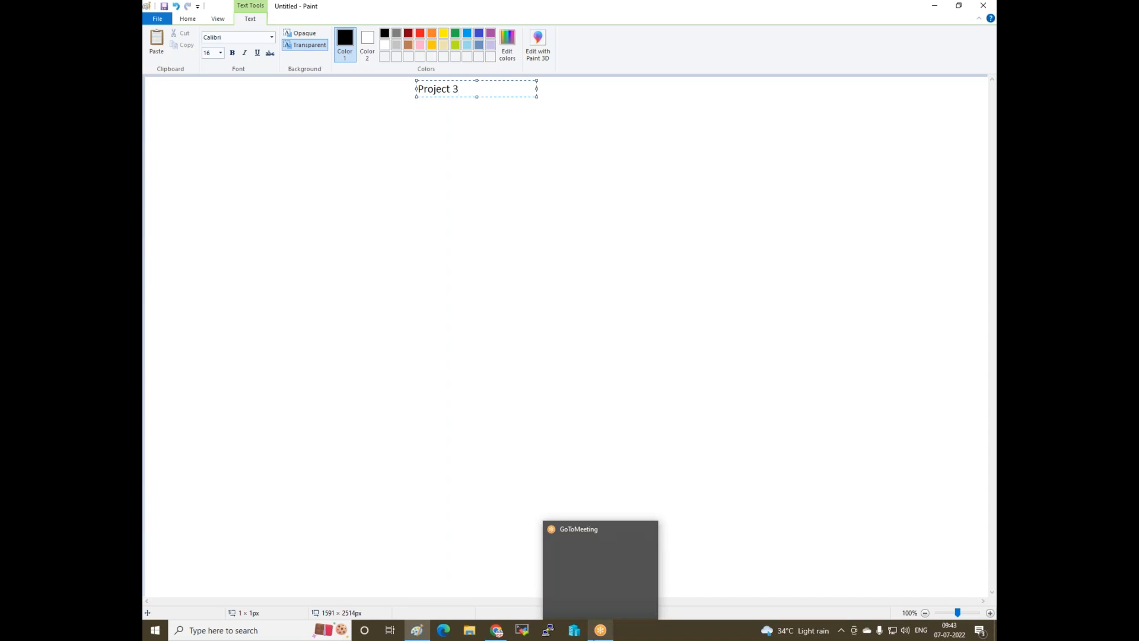
- Extend the title with 'Deploy website in Multi Zone, in Linux server or Windows Server With Load balancer'
click(813, 72)
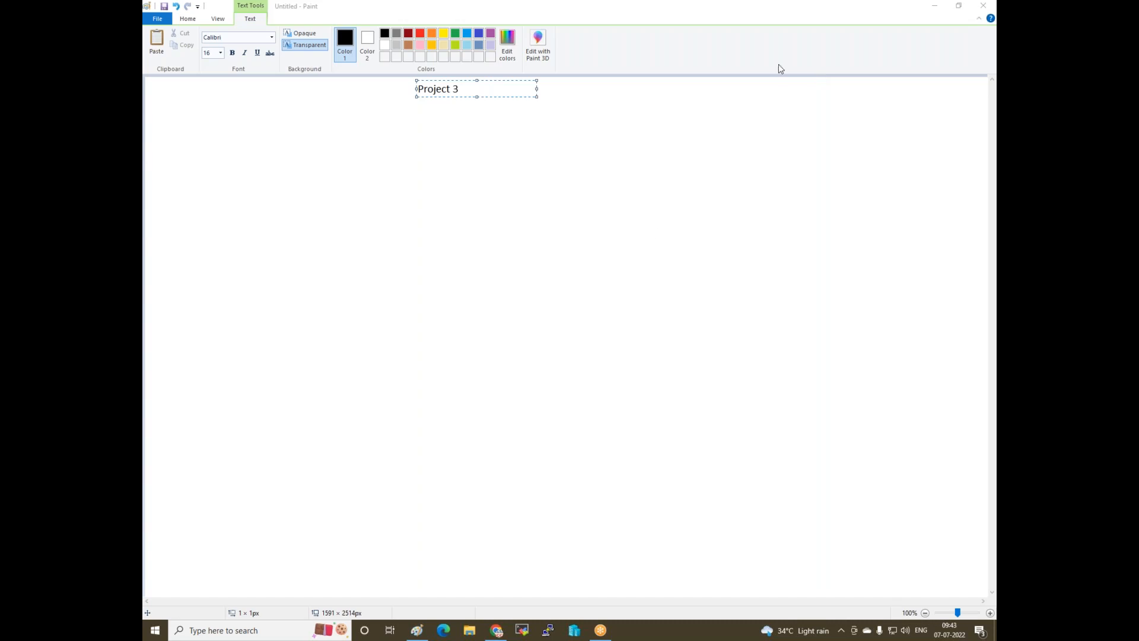
click(514, 90)
drag(536, 96, 787, 146)
text(Deploy )
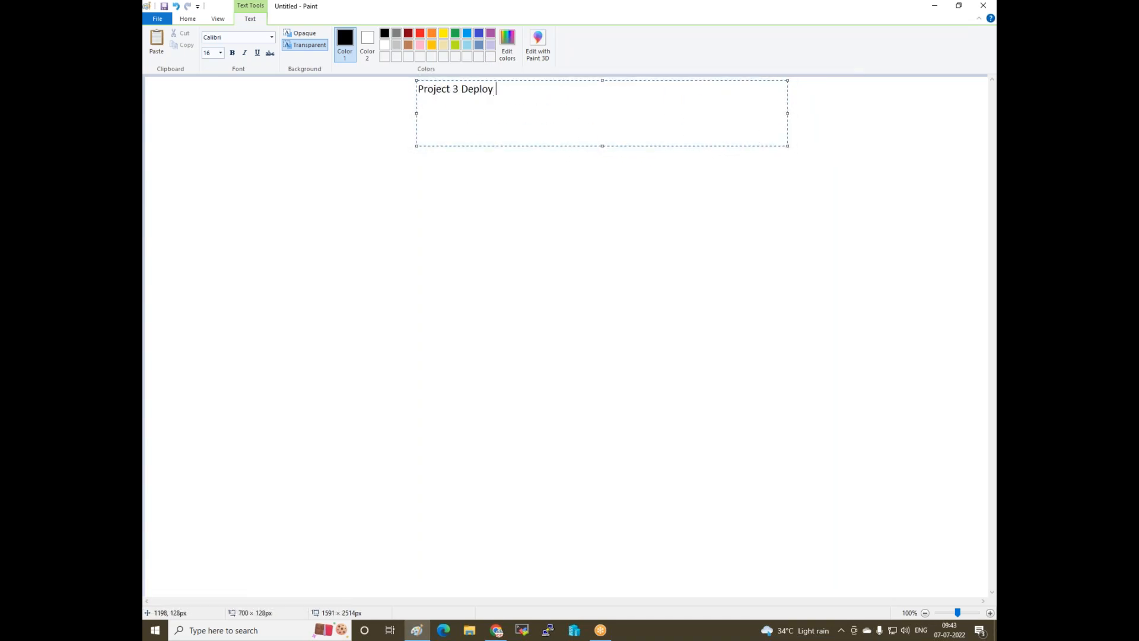
text(website in Multi Zone, in Linux server)
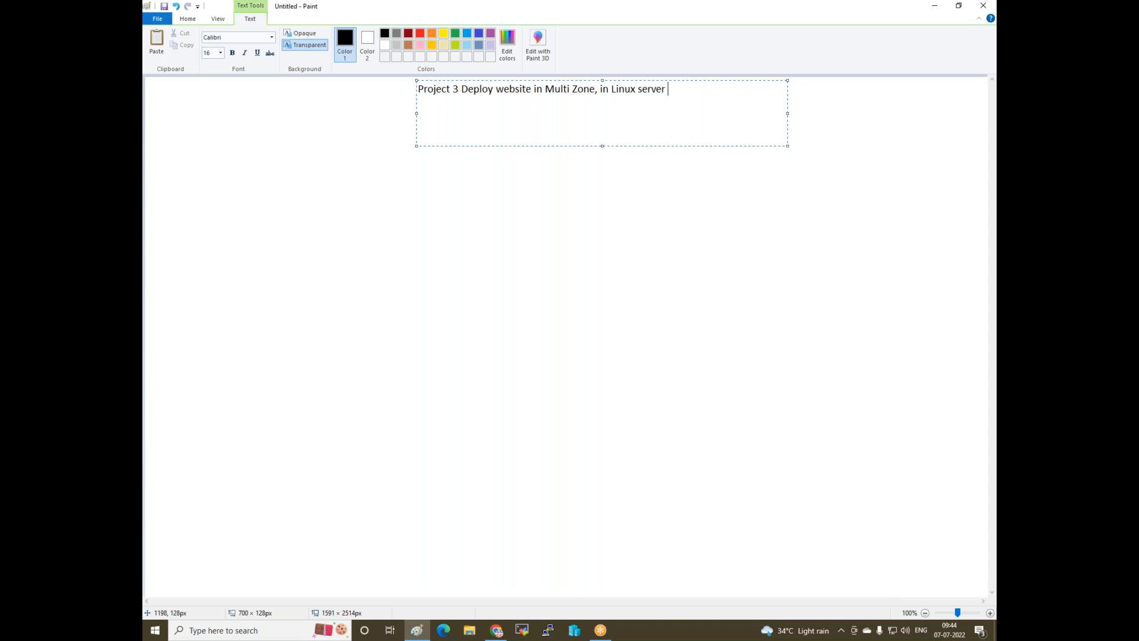
text( or Windows Server)
text(With Loa)
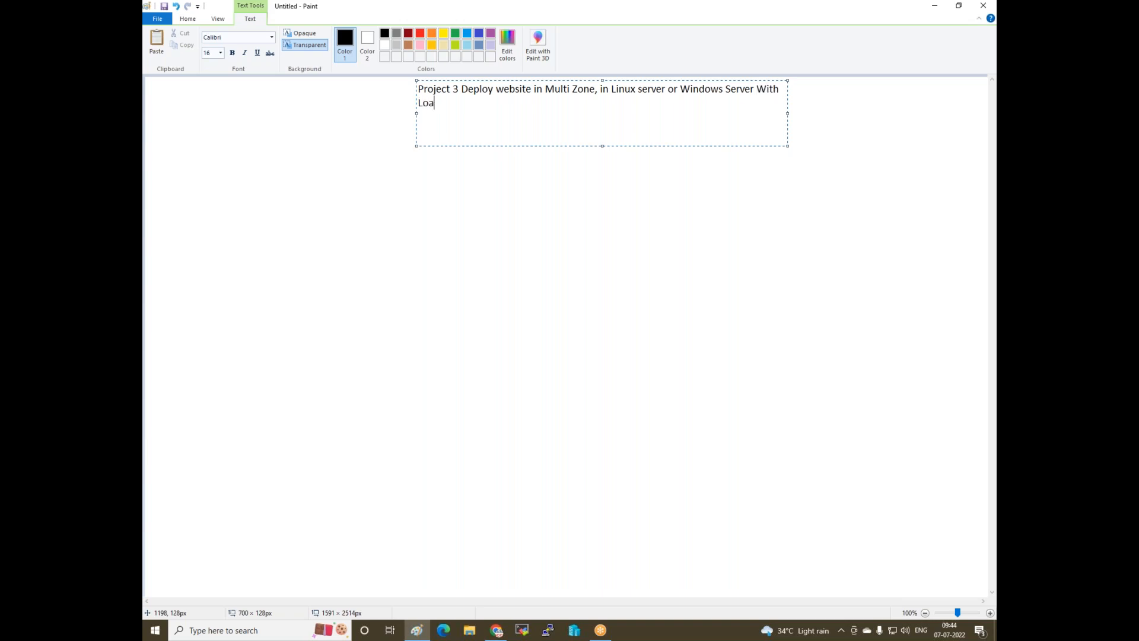
text(d balancer)
- Finish the title with 'and Route 53', widening the box so it fits one line
drag(417, 112, 317, 114)
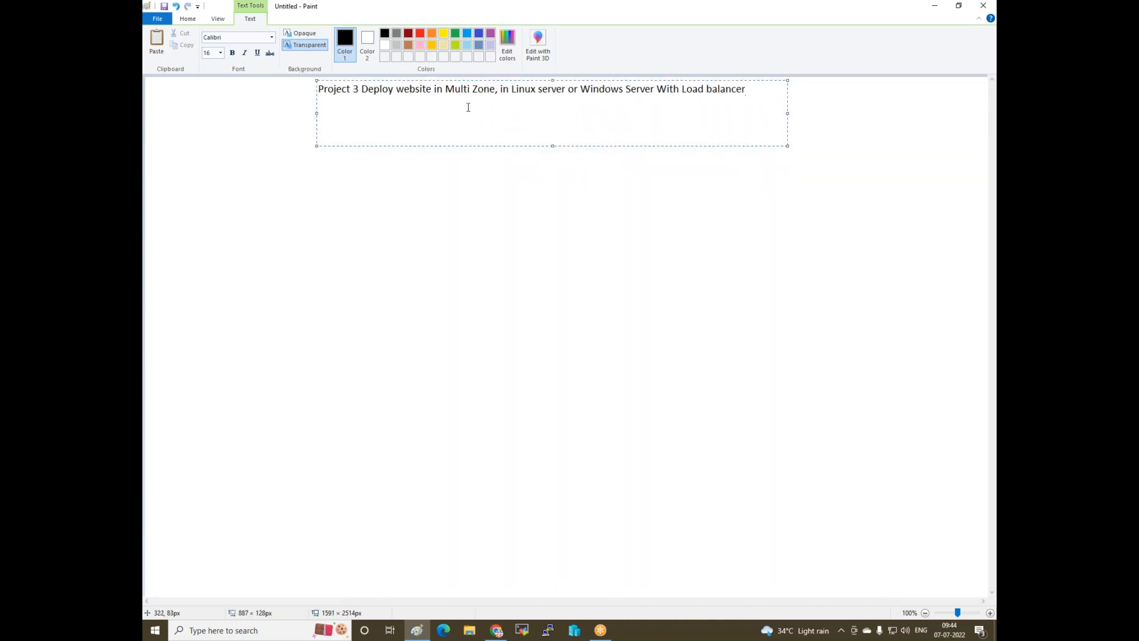
text(and )
text(Route)
text( %3)
key(BackSpace)
key(BackSpace)
text(53)
drag(316, 113, 265, 114)
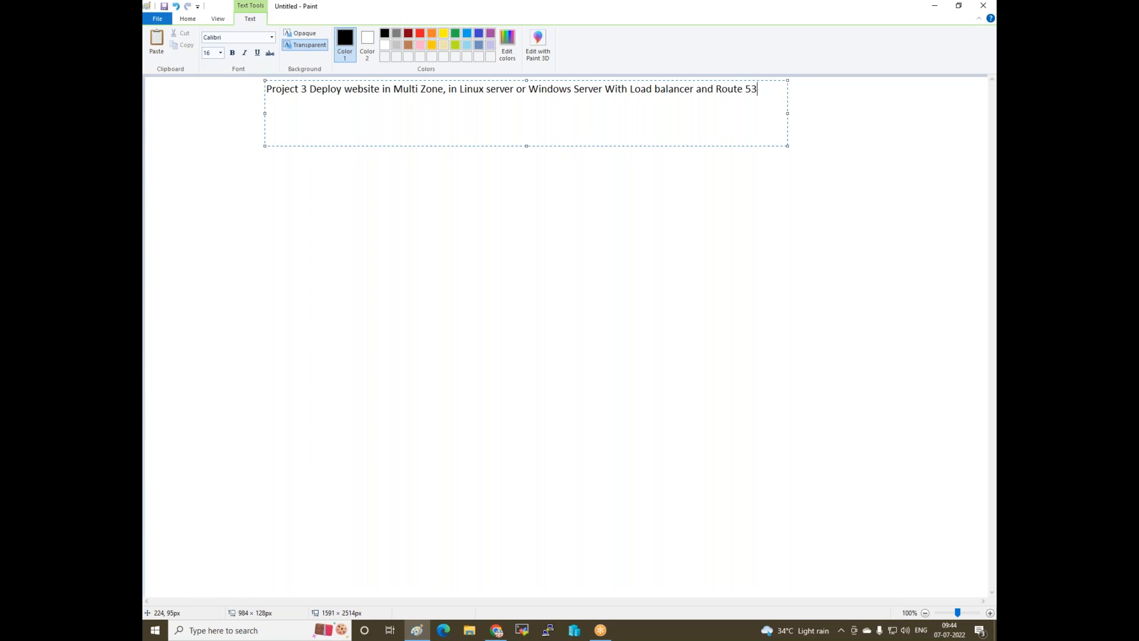
click(312, 225)
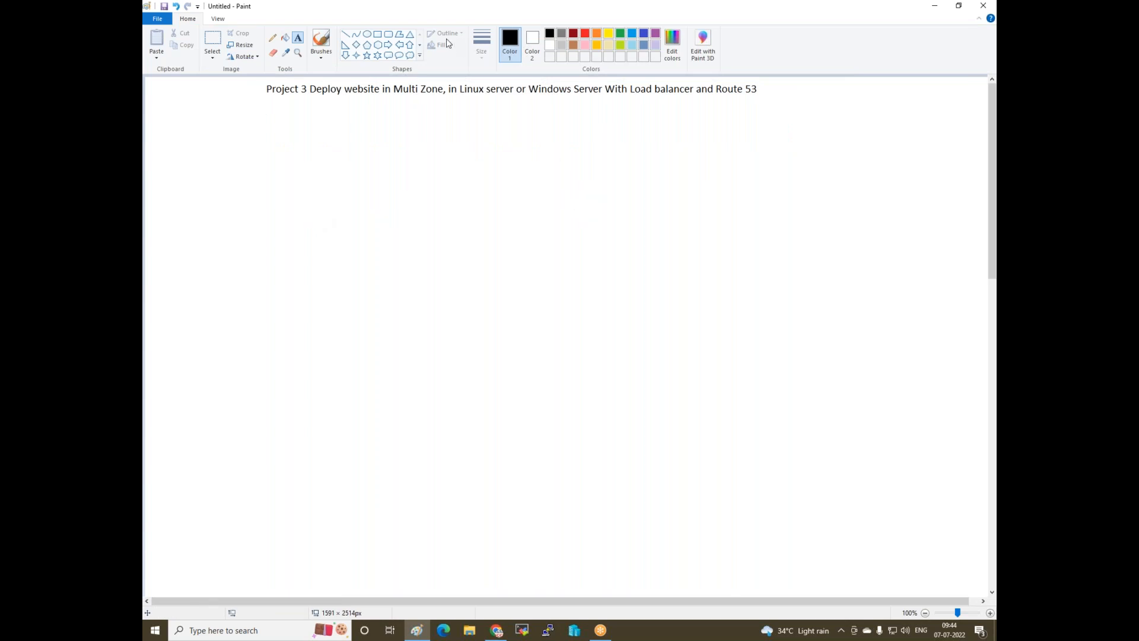
- Draw a large rounded rectangle under the title with the caption 'Mumbai Region' beneath it
click(389, 35)
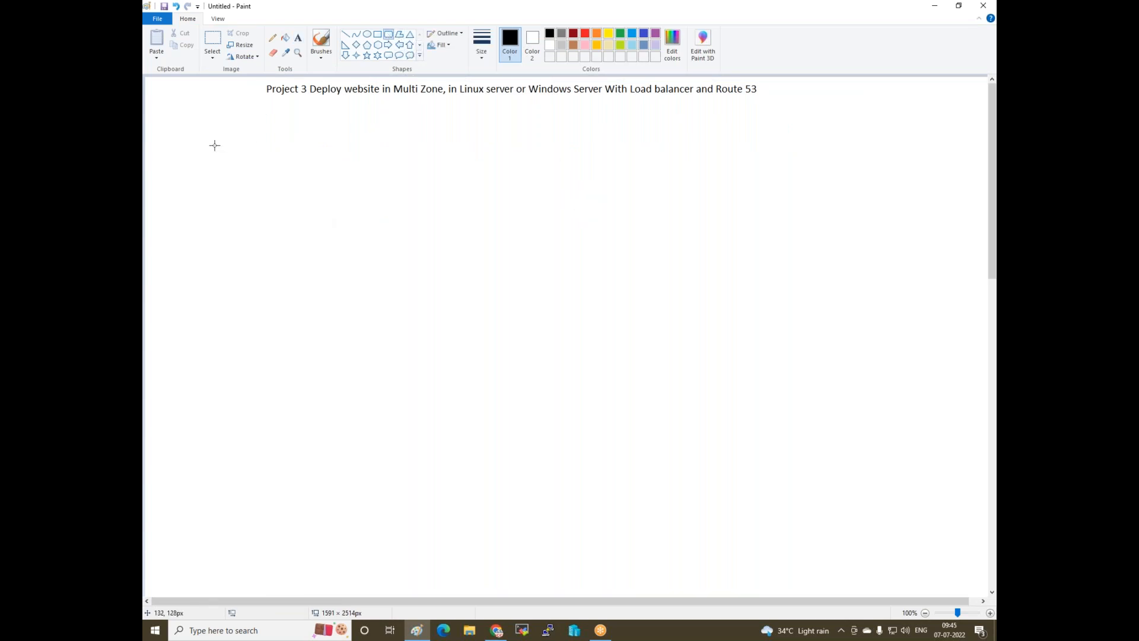
mouse_move(229, 132)
mouse_down()
mouse_move(567, 190)
mouse_move(584, 310)
mouse_move(573, 325)
mouse_up()
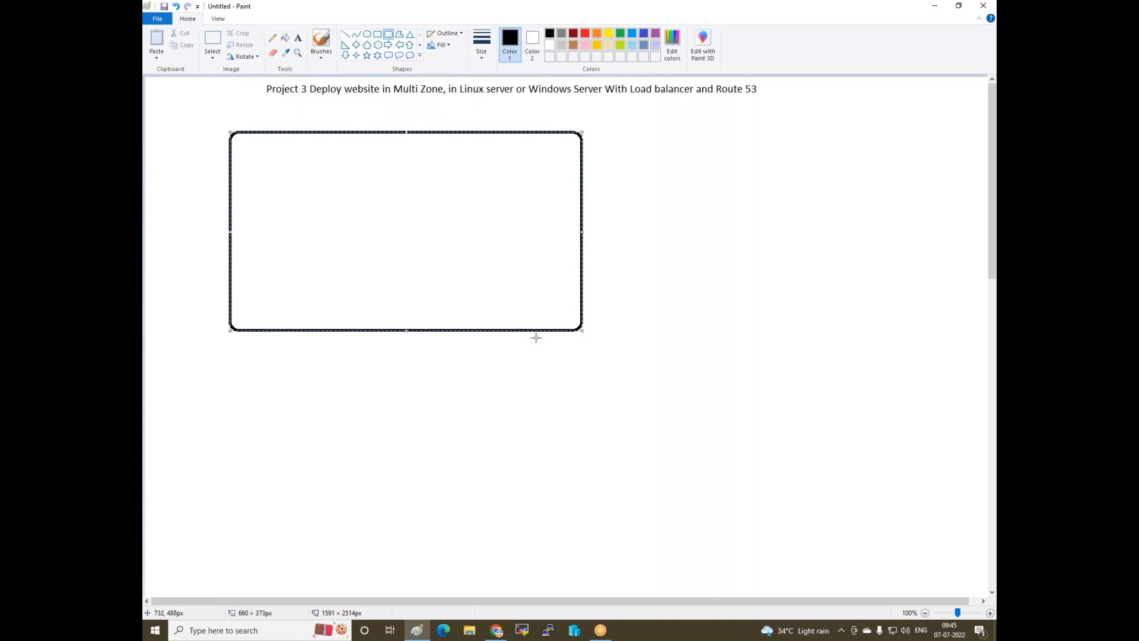
click(299, 39)
click(337, 339)
text(Mumbai Region)
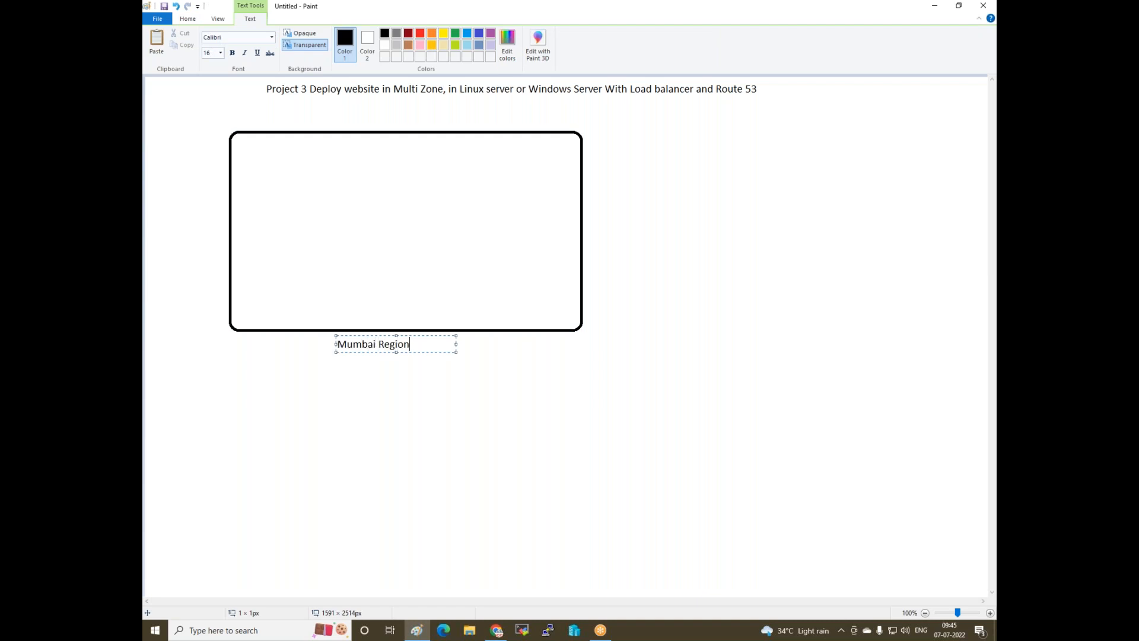
click(351, 380)
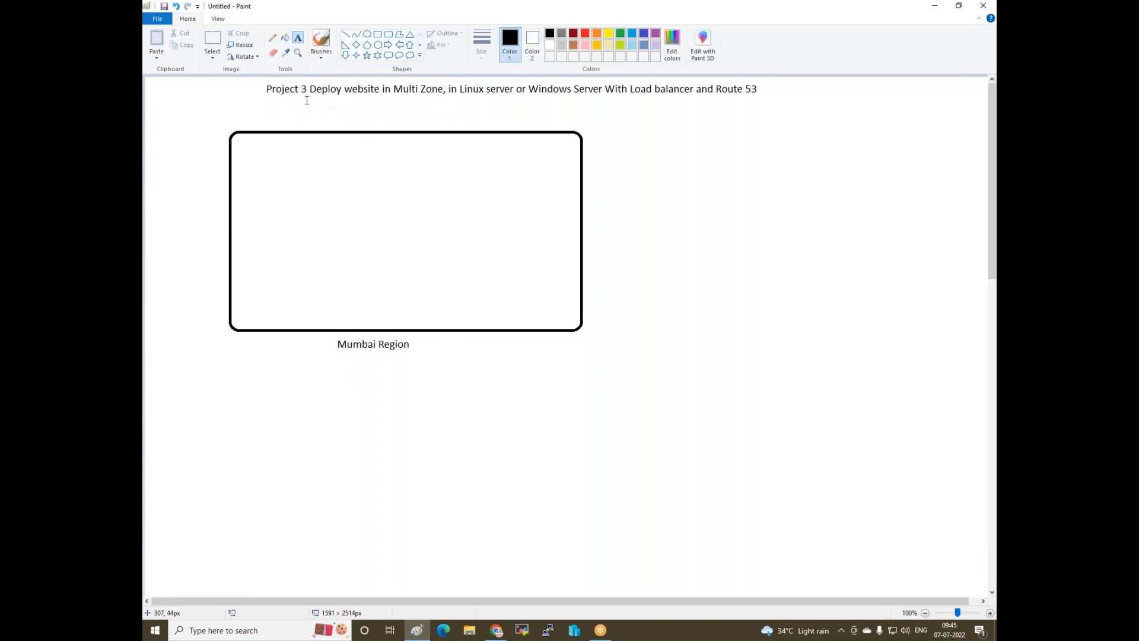
click(388, 34)
- Draw three rounded zone boxes side by side inside the Mumbai Region box
drag(250, 148, 326, 285)
drag(365, 149, 439, 285)
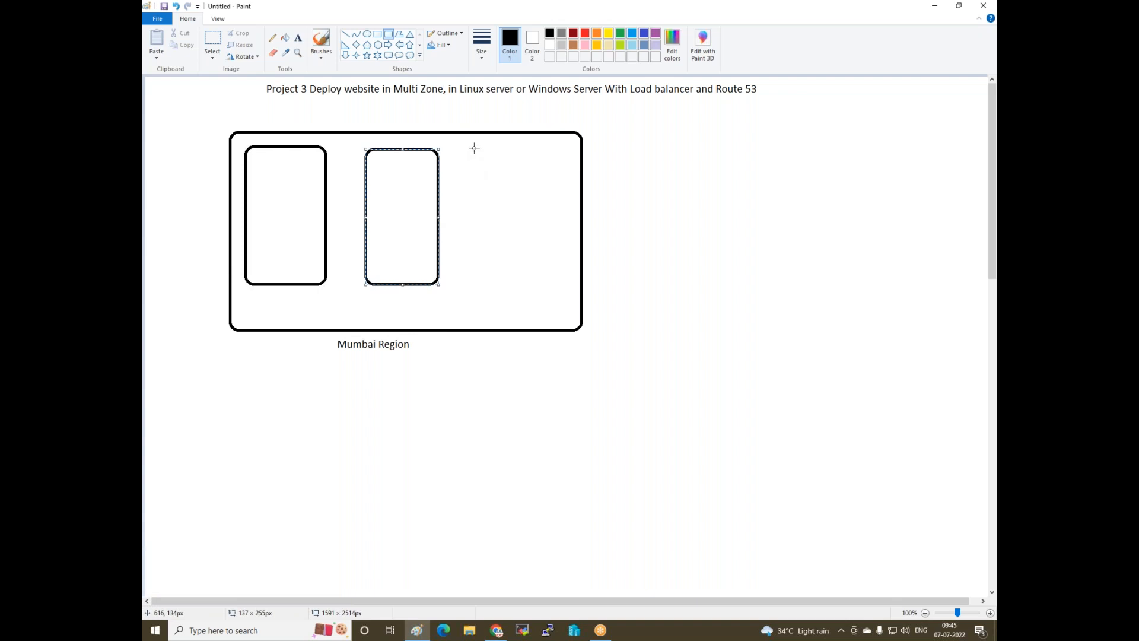
drag(475, 148, 565, 288)
- Label the left zone box 'ap-south-1a' and copy the label text
click(297, 37)
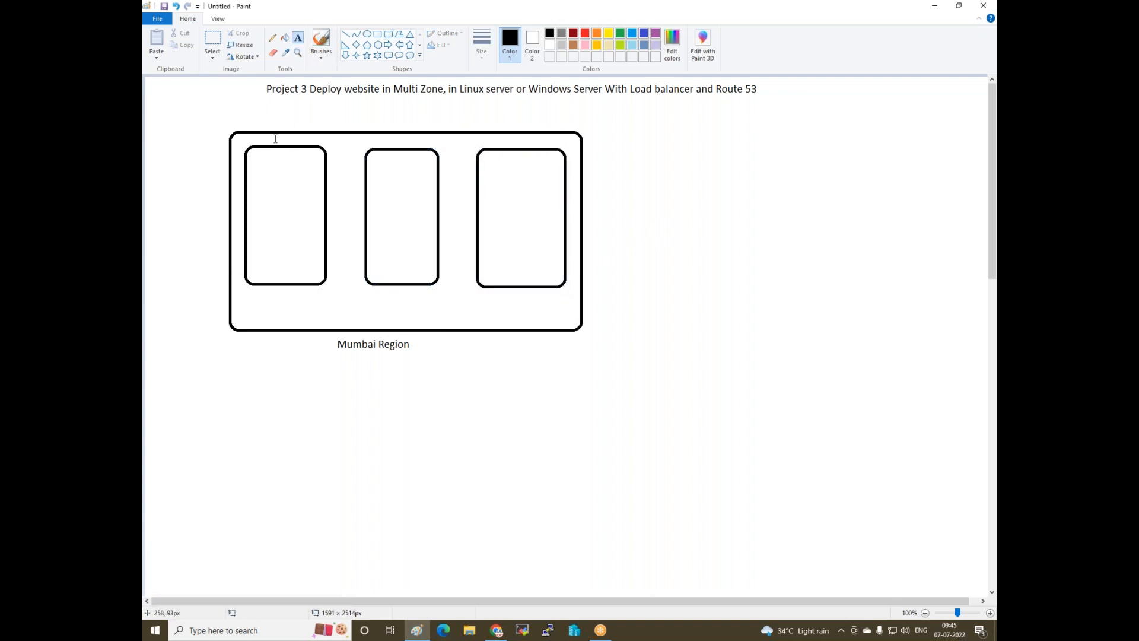
drag(254, 285, 374, 303)
text(ap-south-1a)
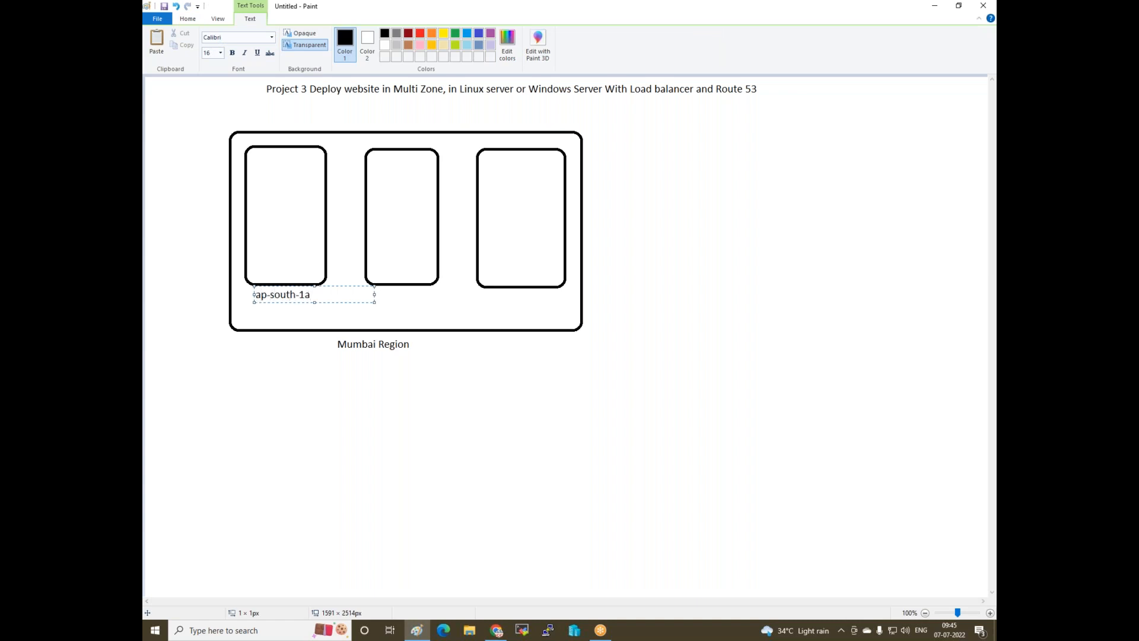
key(ctrl+a)
key(ctrl+c)
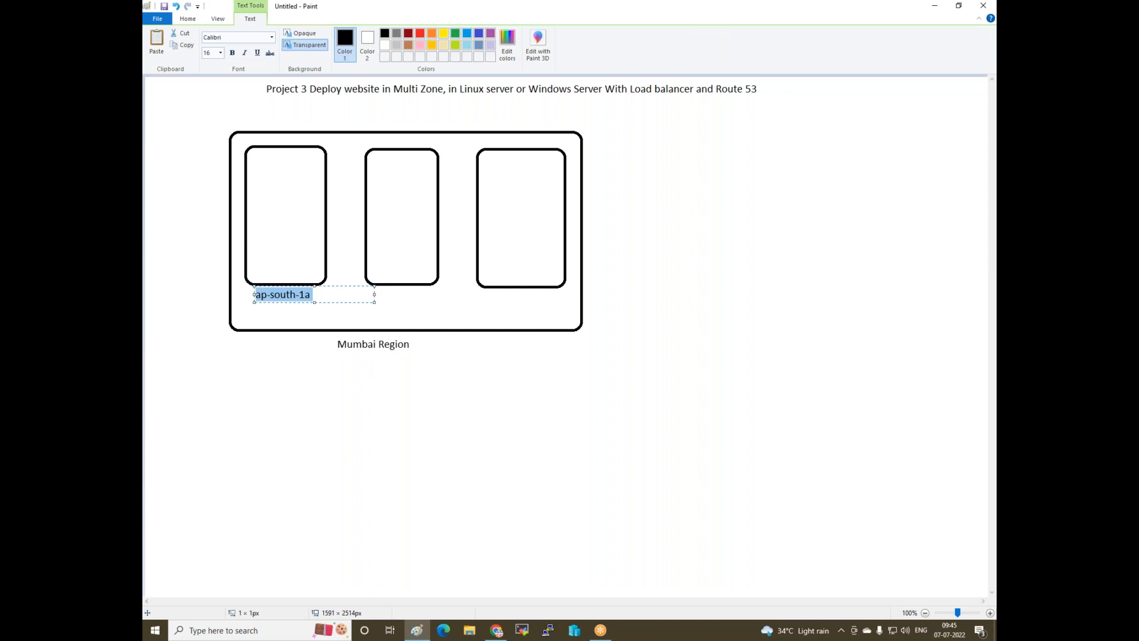
click(377, 299)
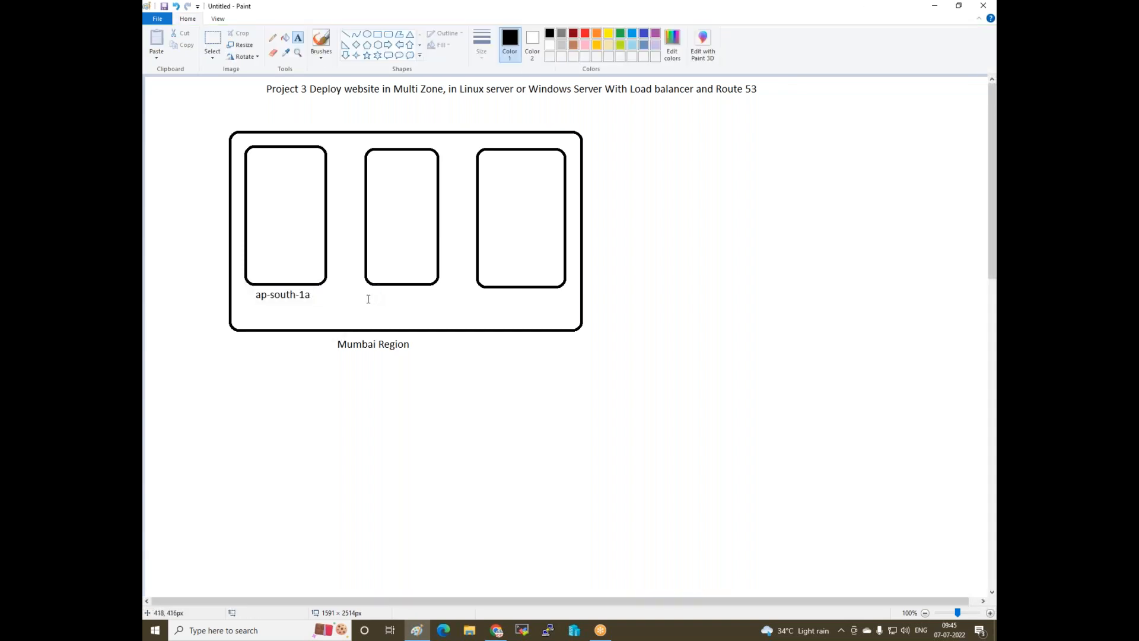
- Label the middle zone box 'ap-south-1b' by editing the pasted label
click(368, 297)
key(ctrl+v)
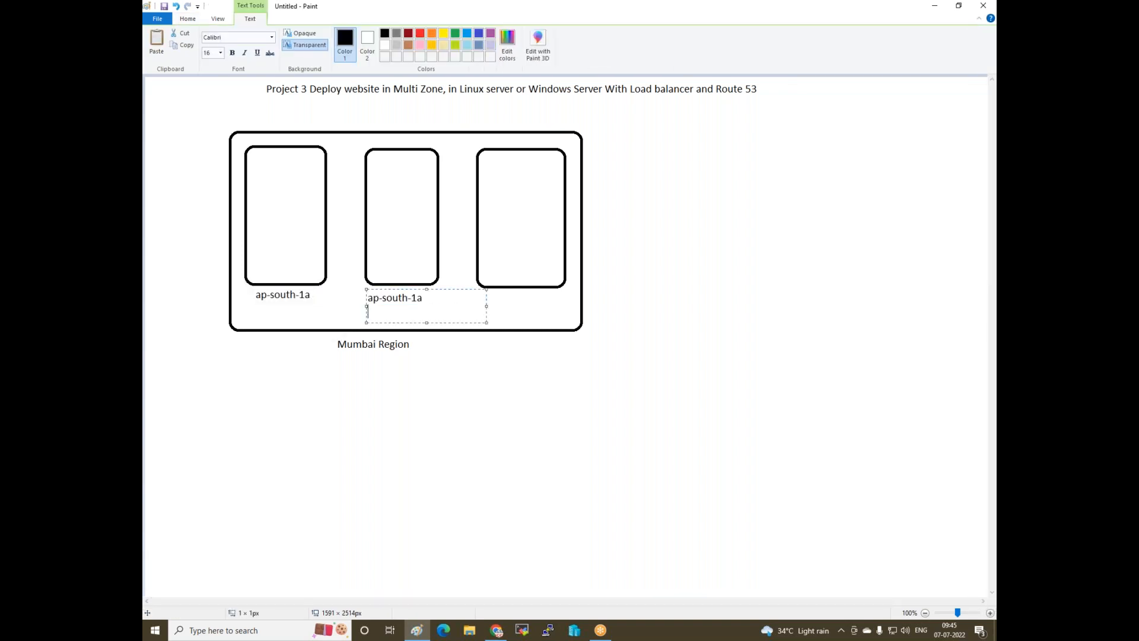
key(BackSpace)
text(b)
click(521, 305)
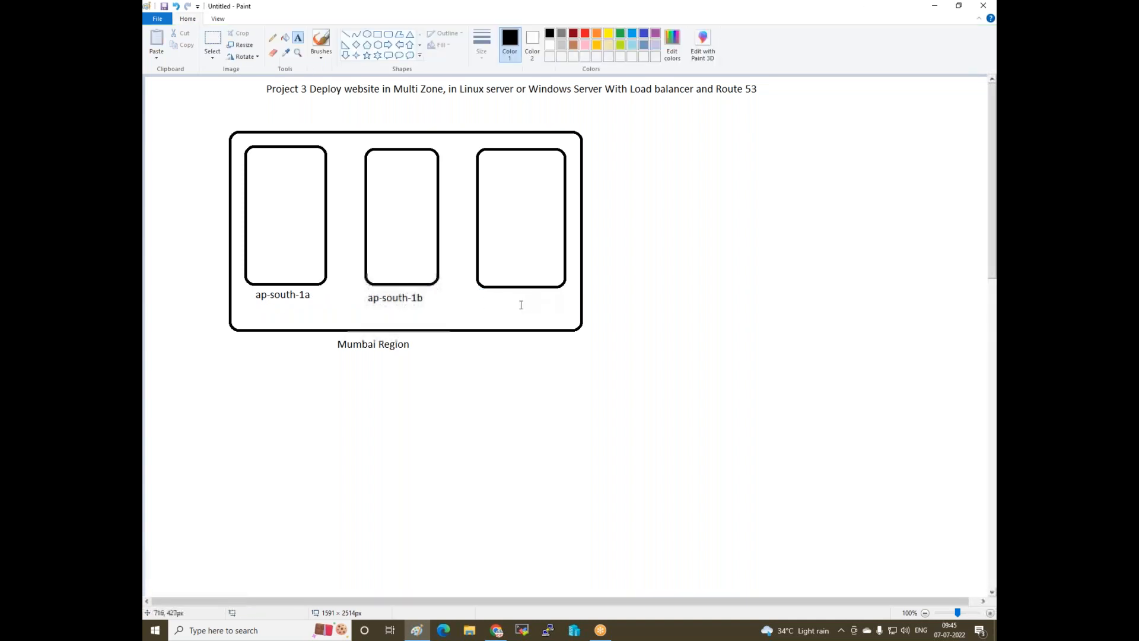
- Label the right zone box 'ap-south-1c' by editing the pasted label
click(478, 296)
key(ctrl+v)
key(BackSpace)
text(c)
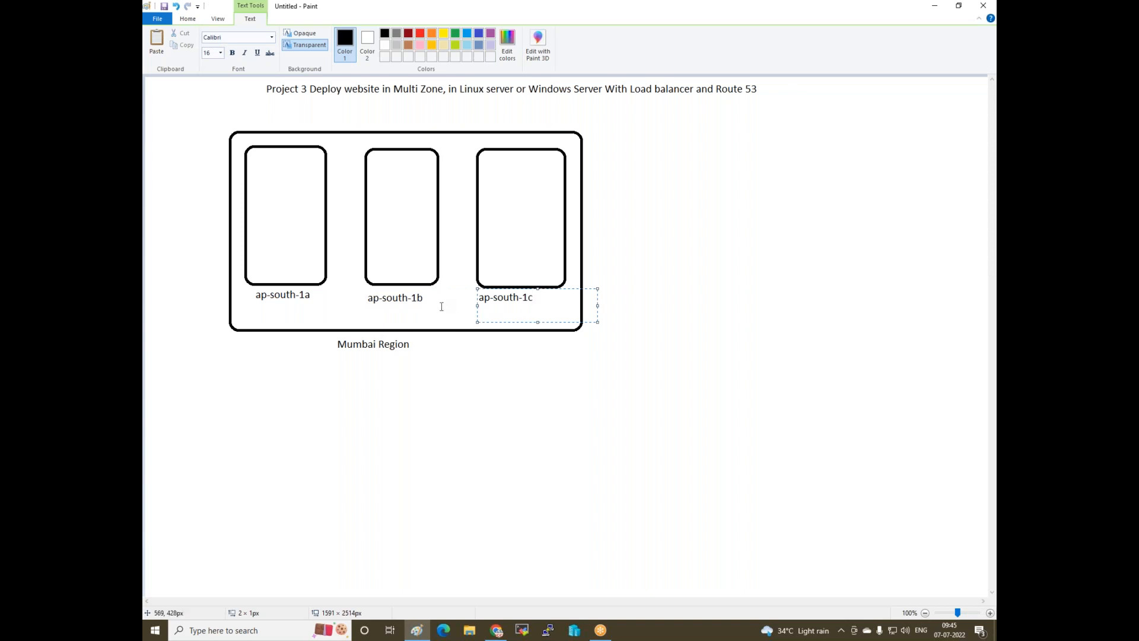
click(215, 330)
- Sketch a λ-like mark inside the ap-south-1c box using curve and line strokes
click(356, 34)
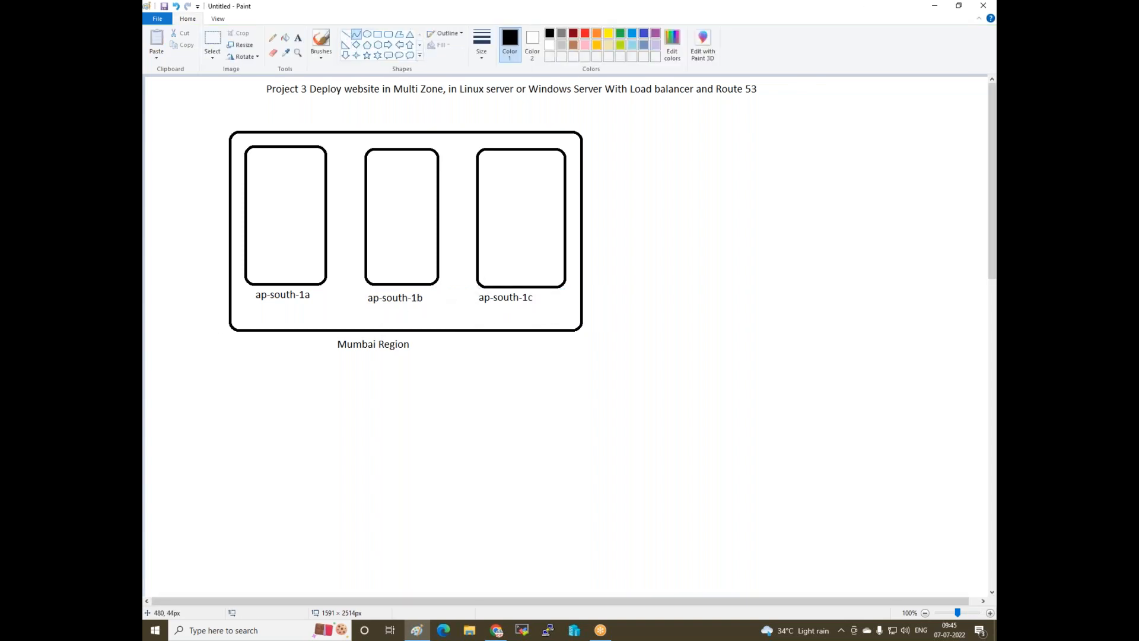
mouse_move(512, 186)
mouse_down()
mouse_move(539, 211)
mouse_move(510, 232)
mouse_up()
click(467, 157)
mouse_move(514, 180)
mouse_down()
mouse_move(524, 203)
mouse_move(506, 224)
mouse_move(525, 193)
mouse_move(503, 197)
mouse_up()
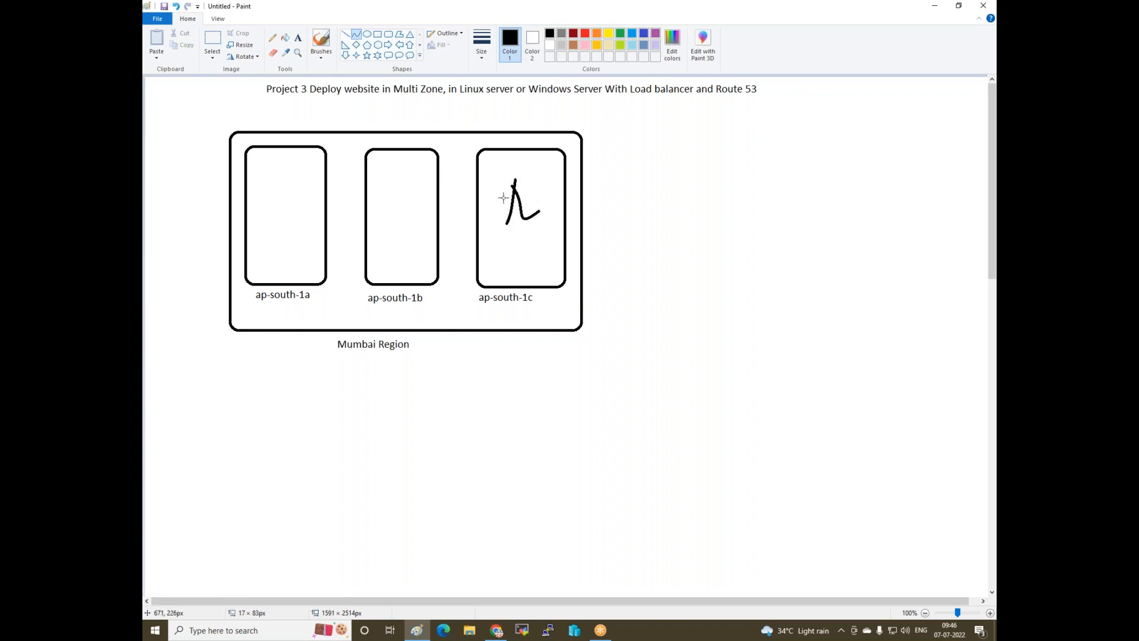
key(Delete)
click(345, 34)
drag(525, 185, 514, 223)
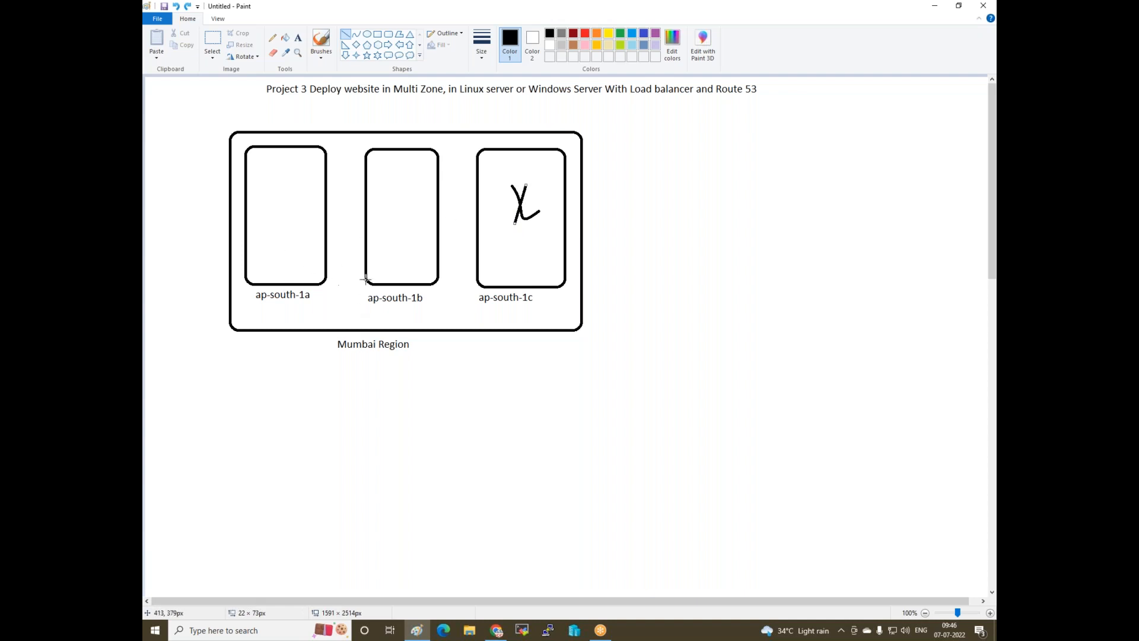
- Add a diamond labelled 'vpc' at the region's bottom and connect it to ap-south-1a
click(356, 44)
mouse_move(322, 295)
mouse_down()
mouse_move(366, 327)
mouse_move(339, 281)
mouse_move(340, 306)
mouse_up()
click(362, 177)
click(298, 38)
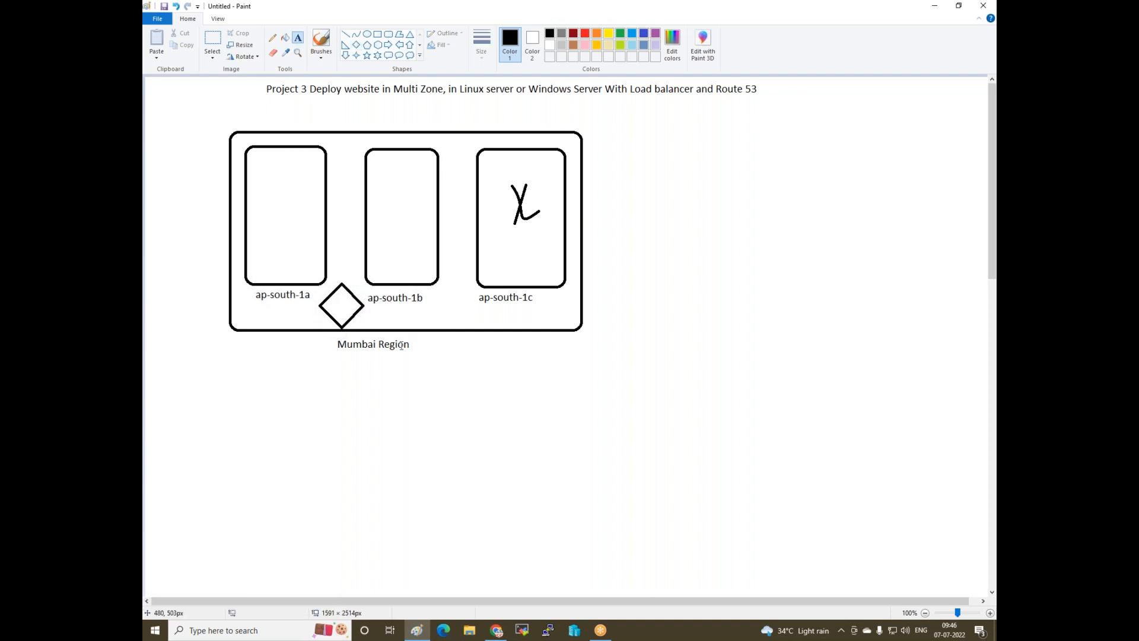
click(331, 297)
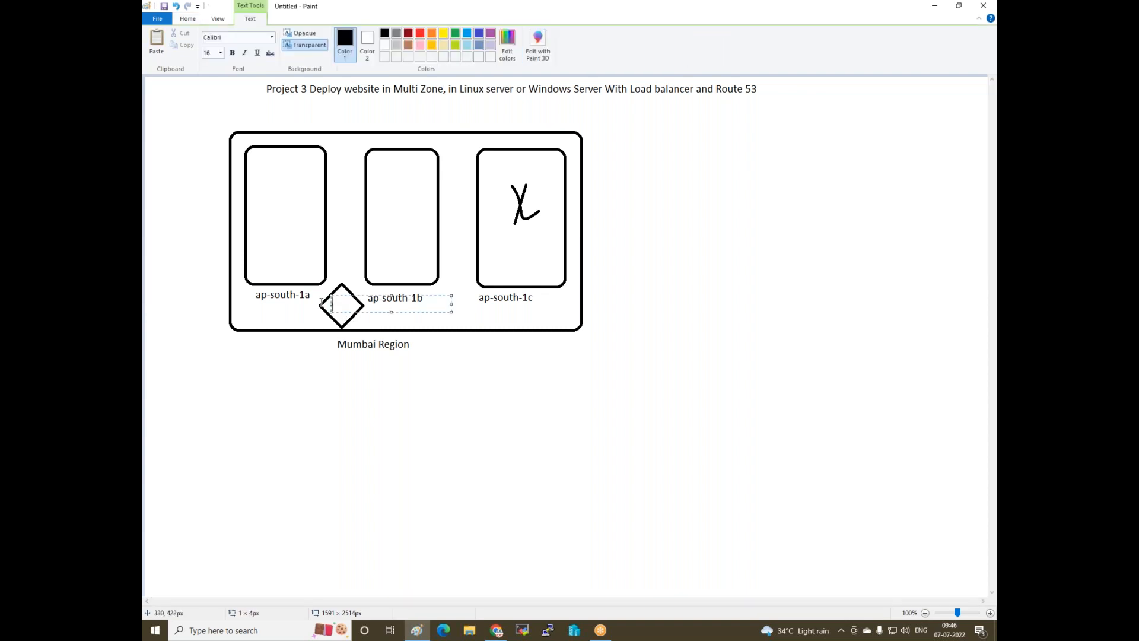
text(vpc)
click(308, 293)
click(345, 34)
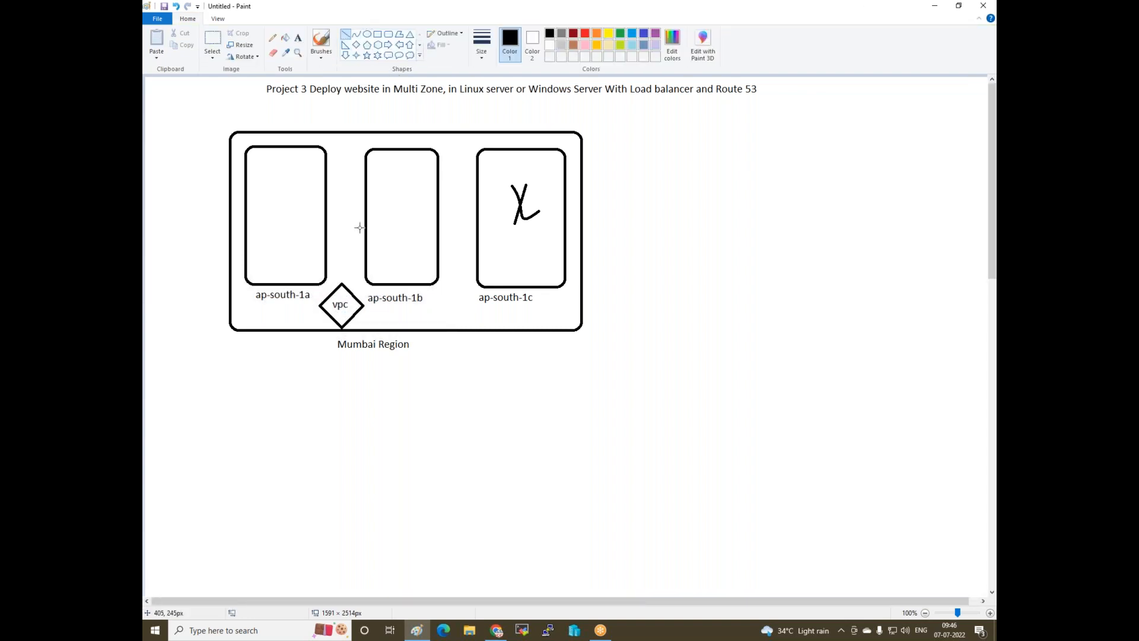
mouse_move(324, 301)
mouse_down()
mouse_move(316, 282)
mouse_move(367, 274)
mouse_up()
- Draw rounded callout server shapes in ap-south-1a, ap-south-1b, and two in ap-south-1c
click(388, 55)
mouse_move(266, 172)
mouse_down()
mouse_move(266, 225)
mouse_move(301, 233)
mouse_up()
drag(379, 173, 415, 237)
click(416, 268)
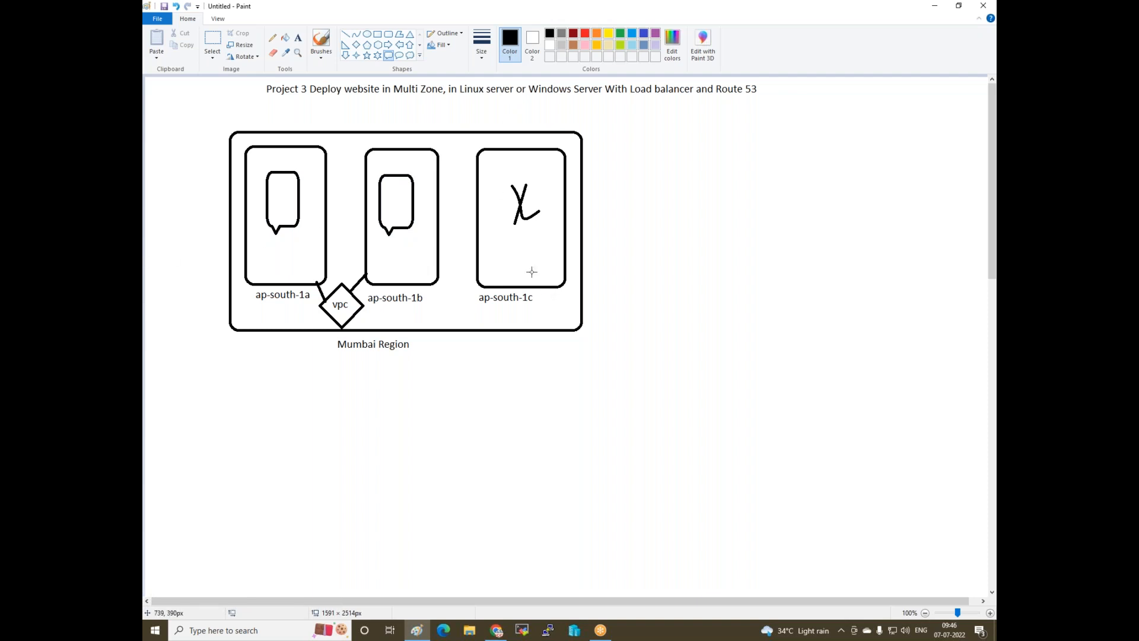
mouse_move(494, 228)
mouse_down()
mouse_move(495, 288)
mouse_move(518, 278)
mouse_up()
drag(529, 228, 554, 282)
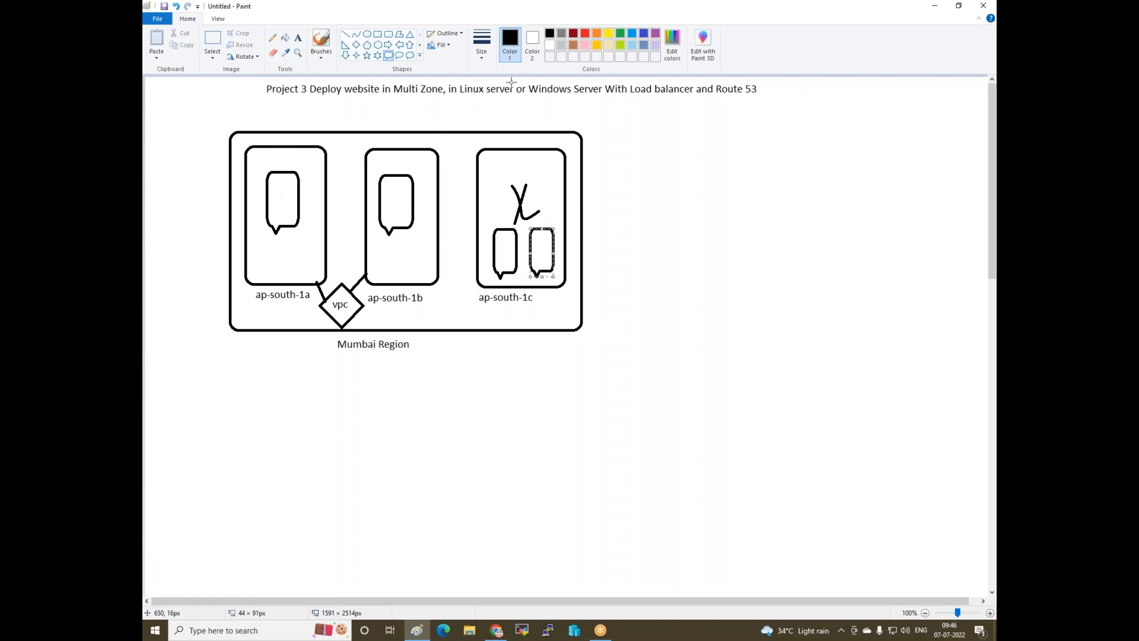
- Label the ap-south-1a and ap-south-1b boxes 'linux' at their tops
click(298, 38)
click(265, 157)
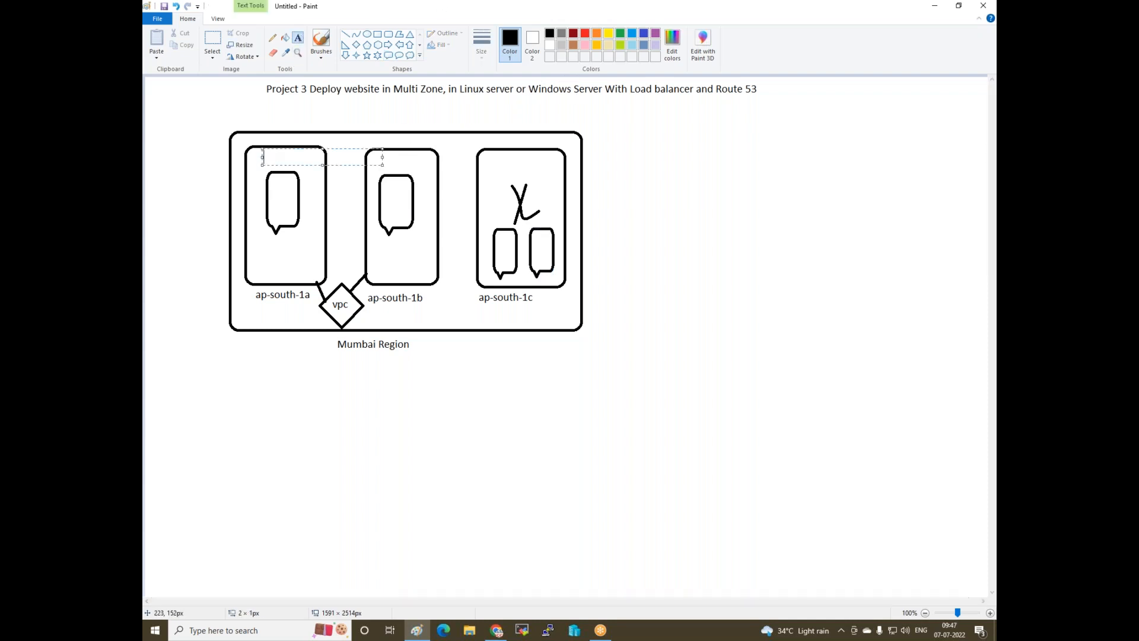
text(linux)
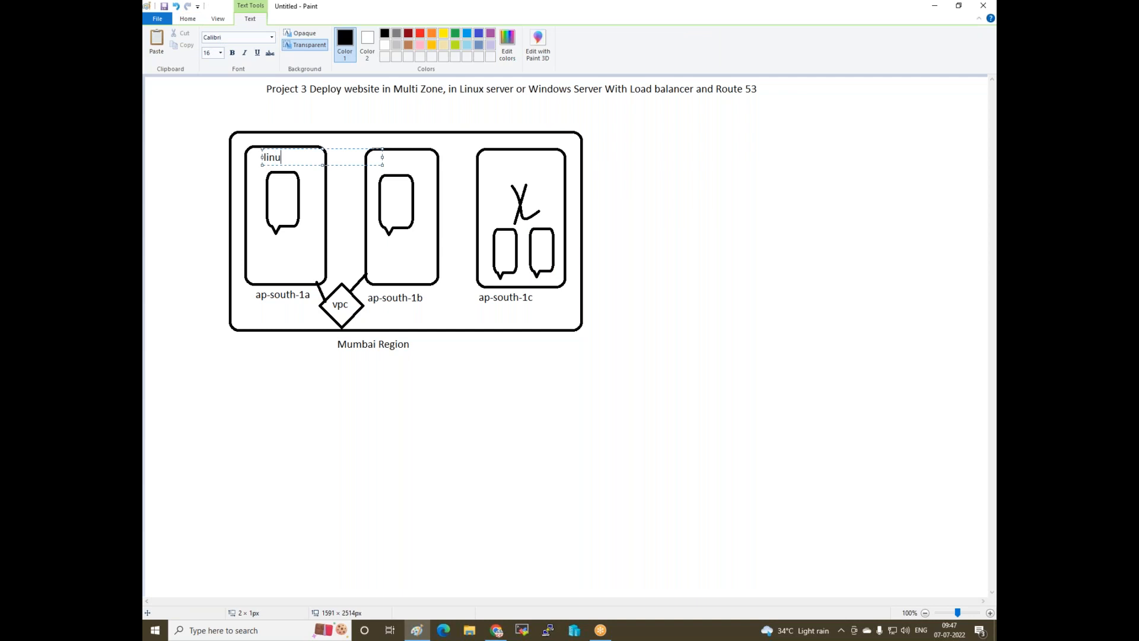
click(244, 156)
click(378, 153)
text(Window)
key(BackSpace)
key(BackSpace)
key(BackSpace)
key(BackSpace)
key(BackSpace)
text(linux)
click(267, 305)
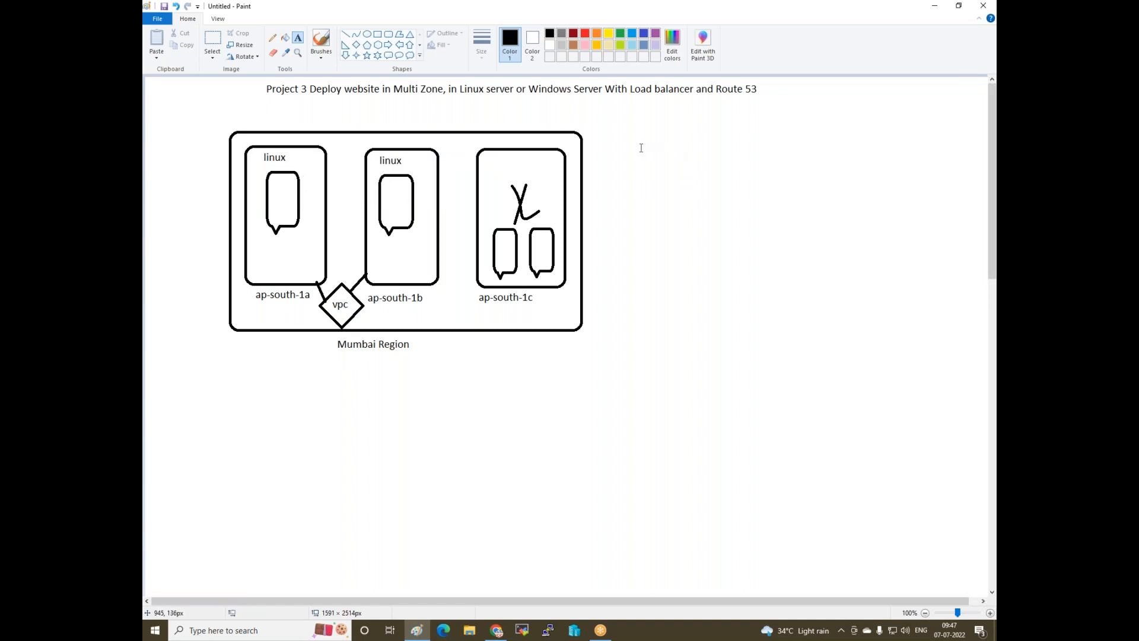
- Draw a tall hexagon right of the region captioned 'Create Security Group' below it
click(378, 44)
drag(648, 138, 768, 330)
drag(716, 254, 694, 247)
click(696, 417)
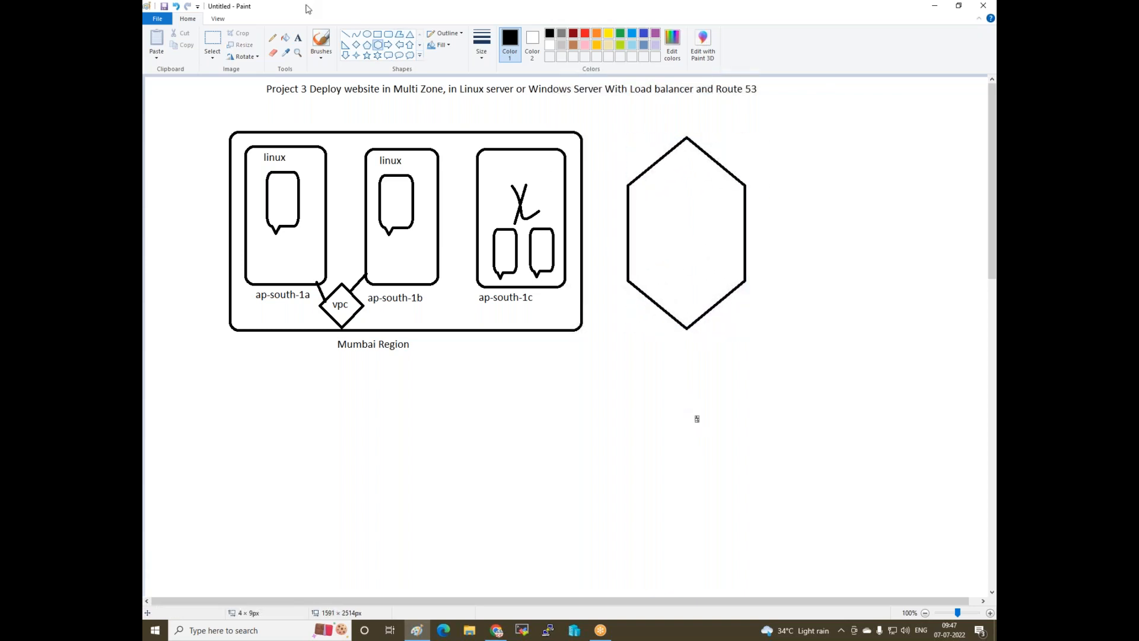
click(299, 39)
click(648, 345)
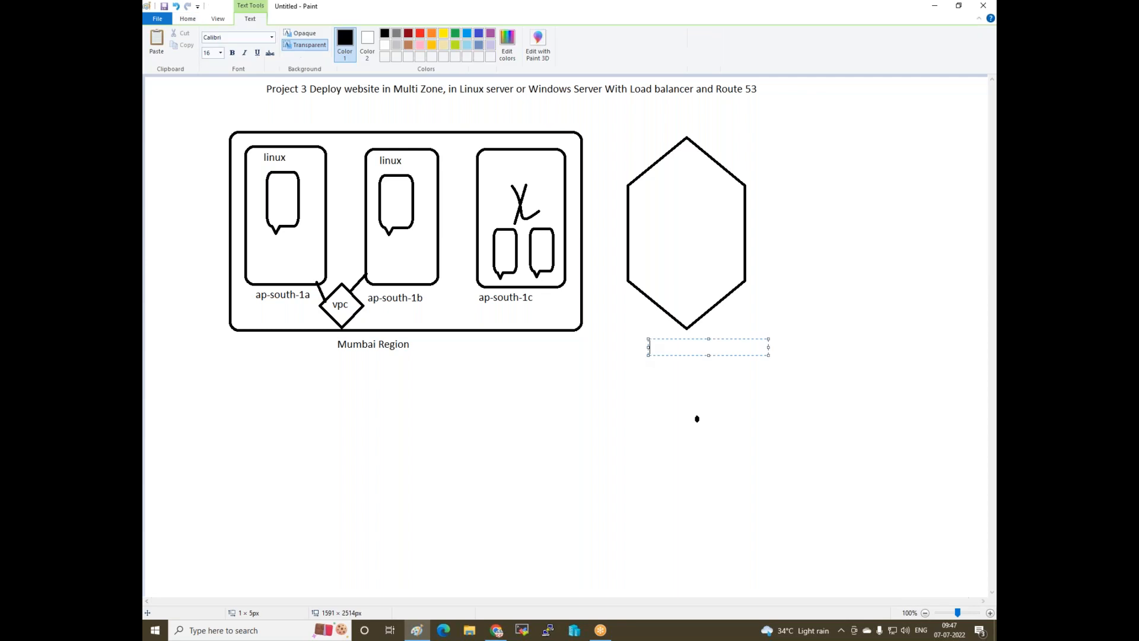
text(Create Security Group)
click(622, 399)
click(641, 173)
- Type 'Allow Protocol', then 'http' and 'https' on separate lines inside the hexagon
click(642, 173)
text(All)
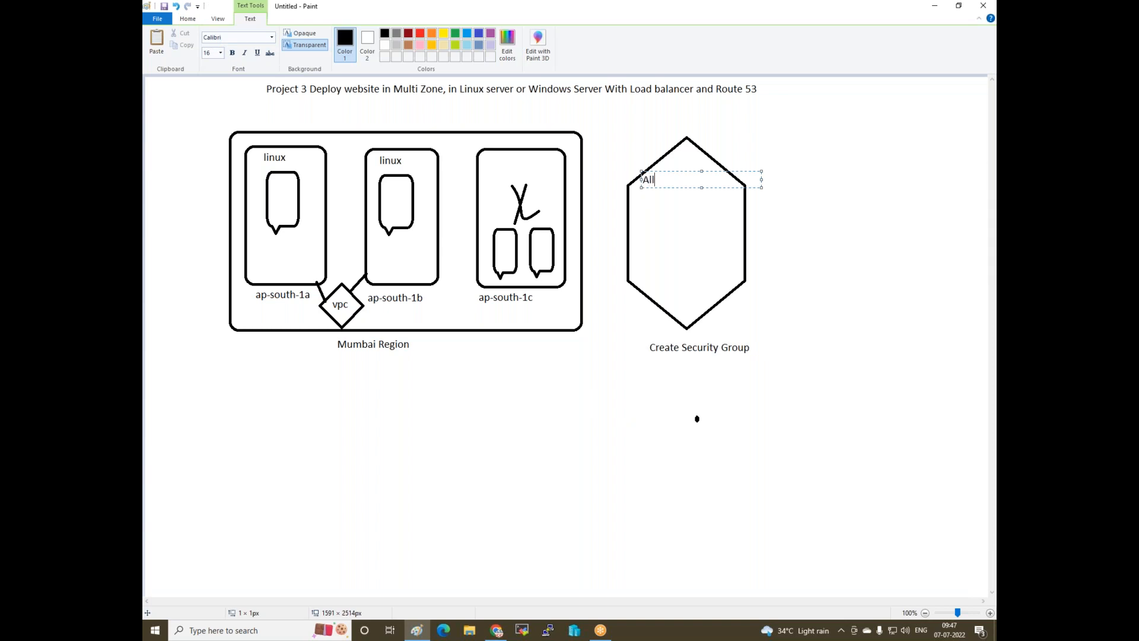
text(ow Protocol)
key(Return)
key(Return)
text(http)
key(Return)
text(https)
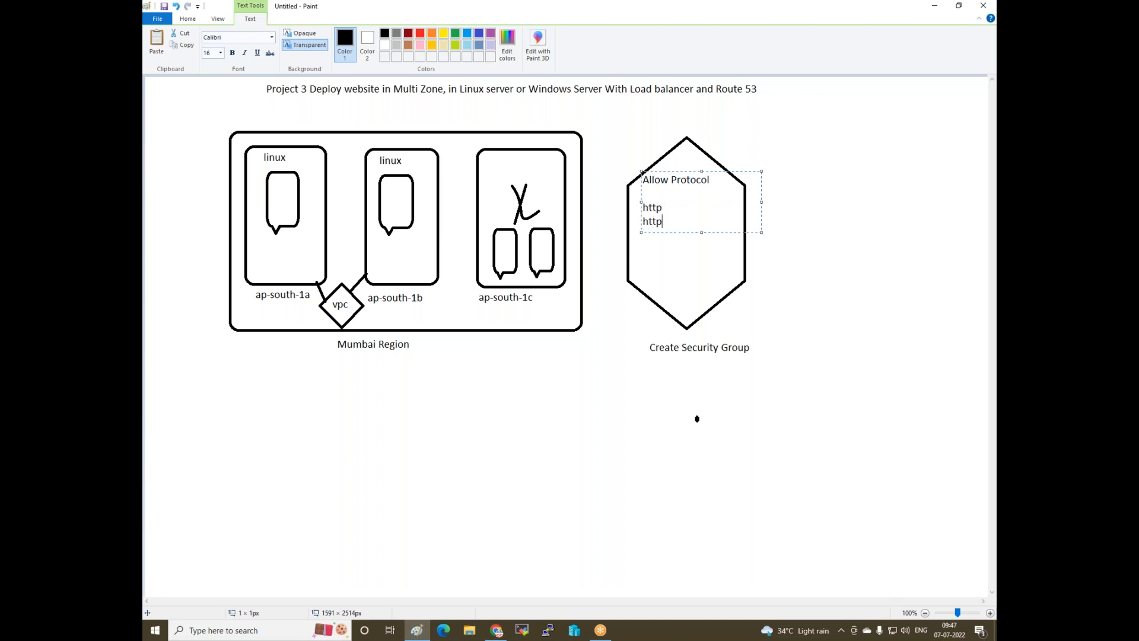
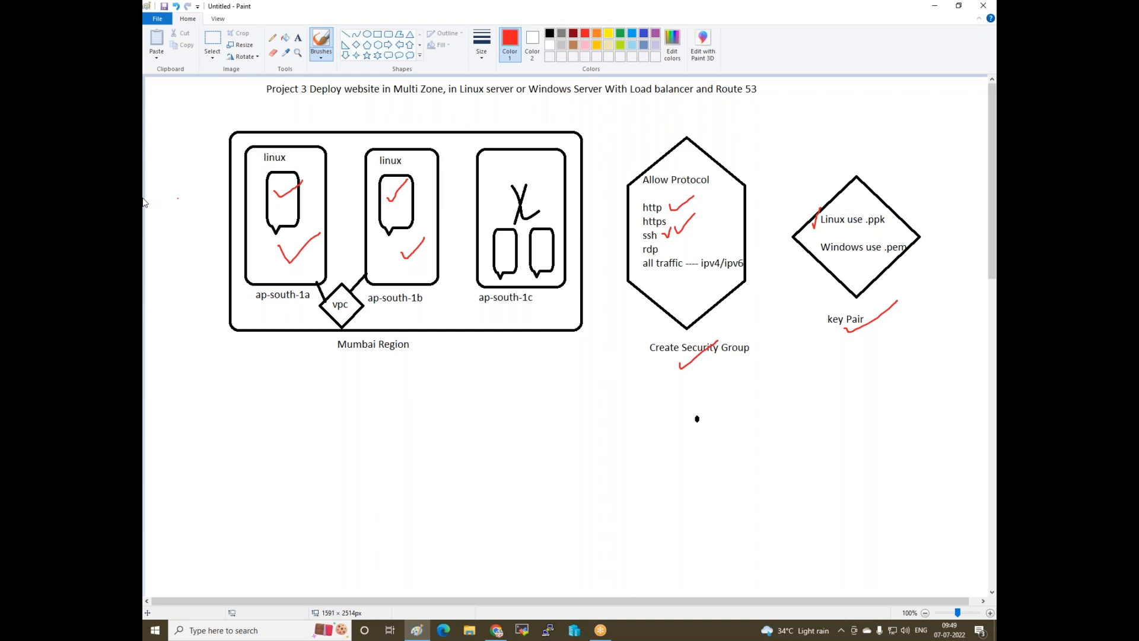
- Tick off 'balancer' in the Paint title with a red checkmark, then return to the EC2 Instances page
mouse_move(660, 101)
mouse_down()
mouse_move(694, 85)
mouse_move(756, 87)
mouse_up()
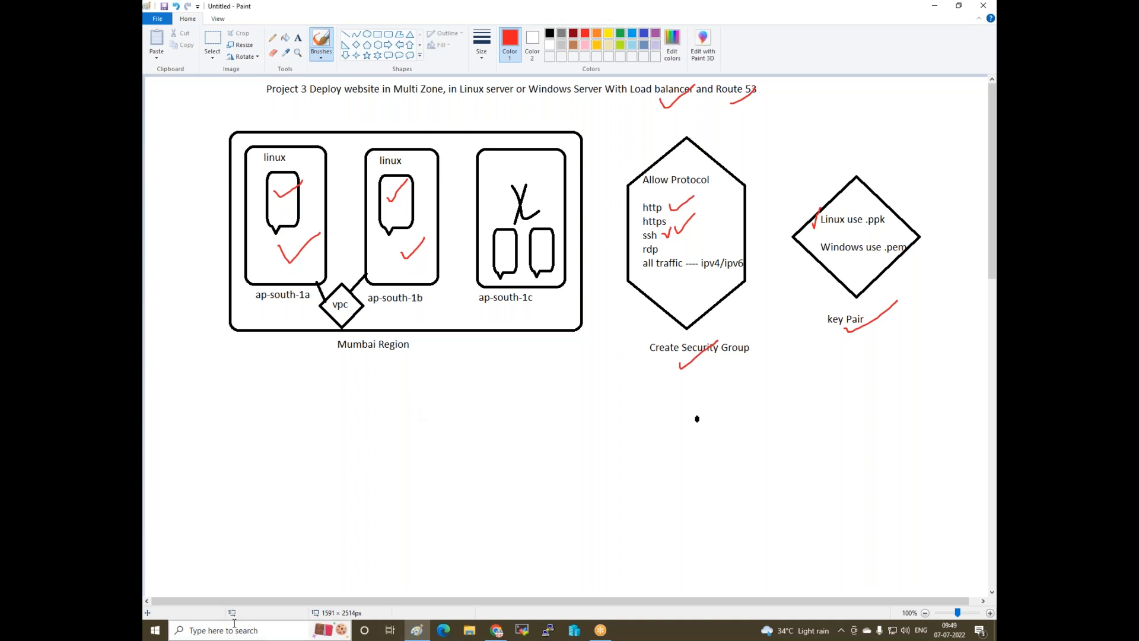
click(496, 630)
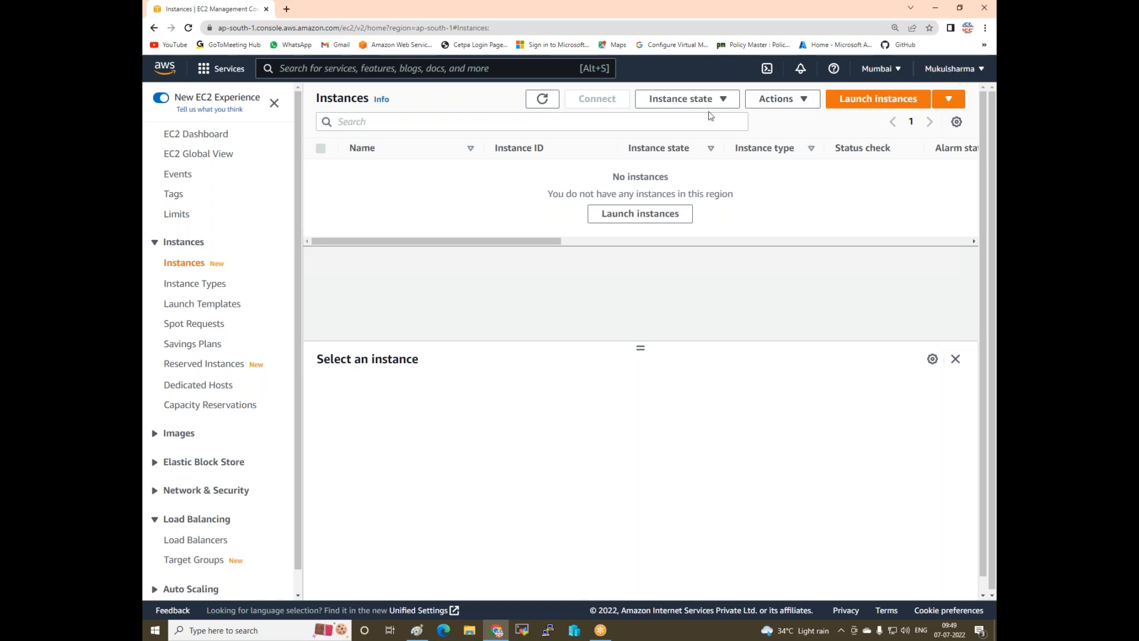
- Start a security group named Webserver-sg, described 'allow protocol', in the default VPC
scroll(216, 334, down, 1)
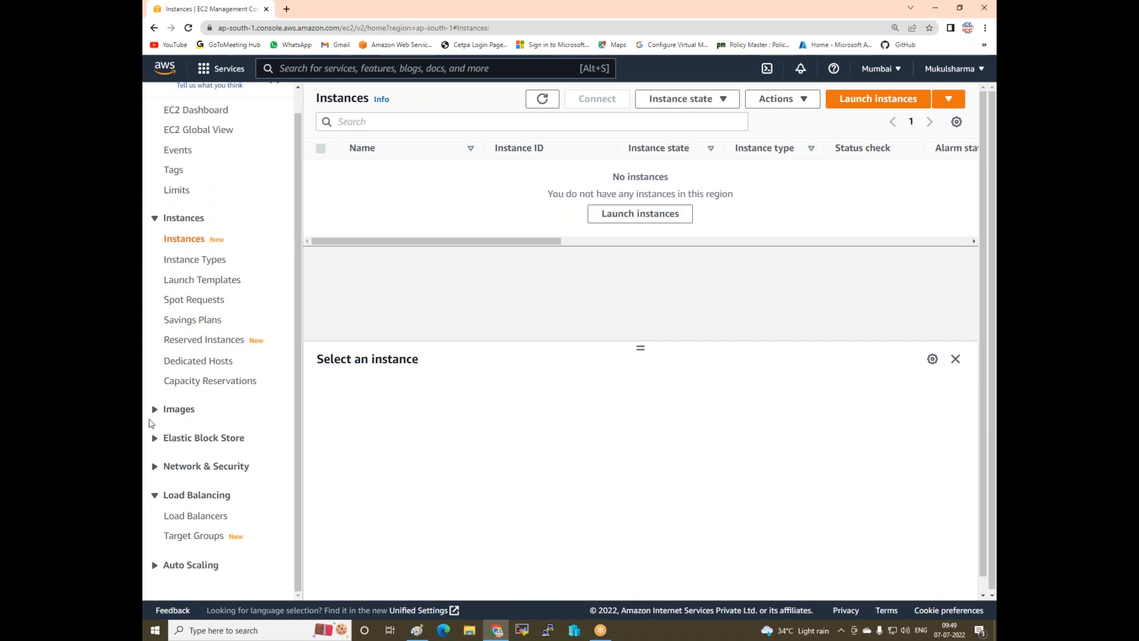
click(154, 467)
click(178, 487)
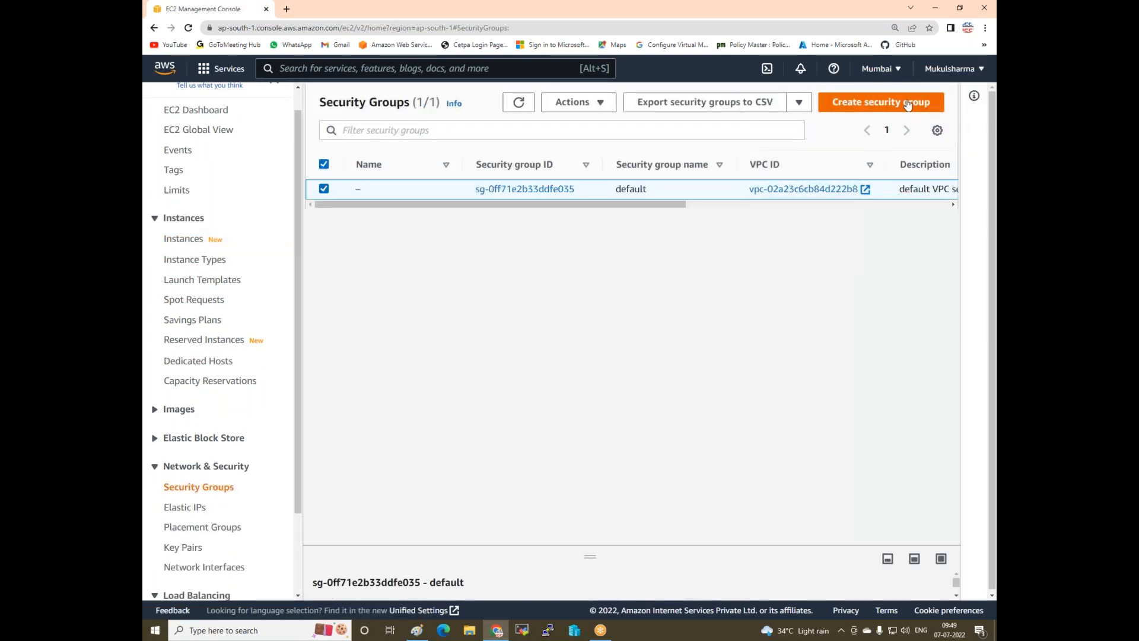
click(913, 102)
click(270, 260)
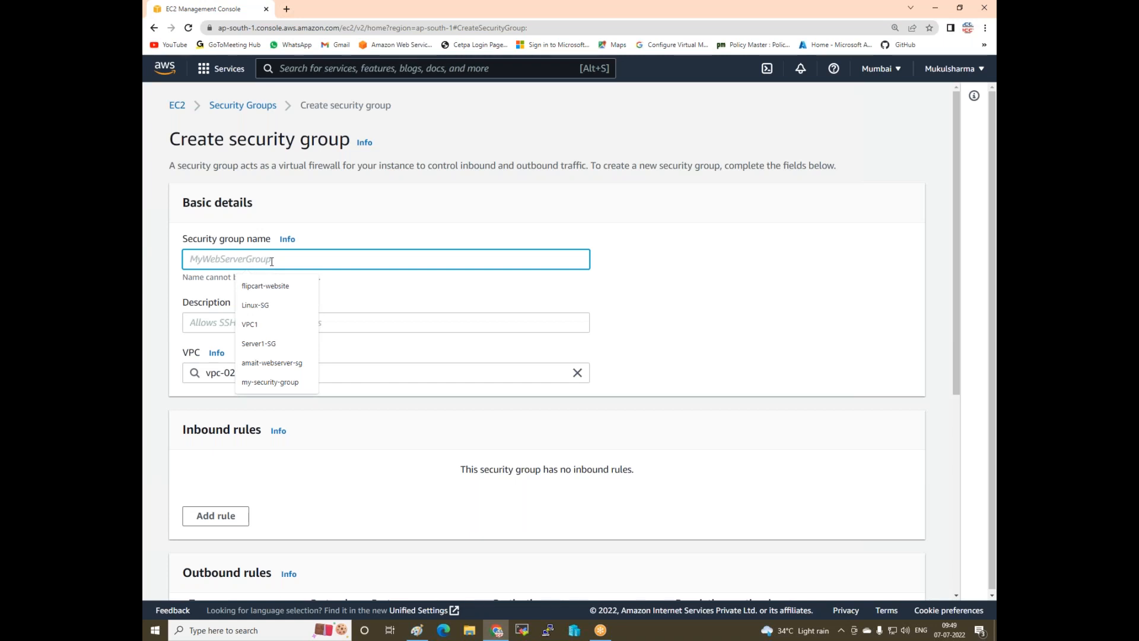
text(Webs)
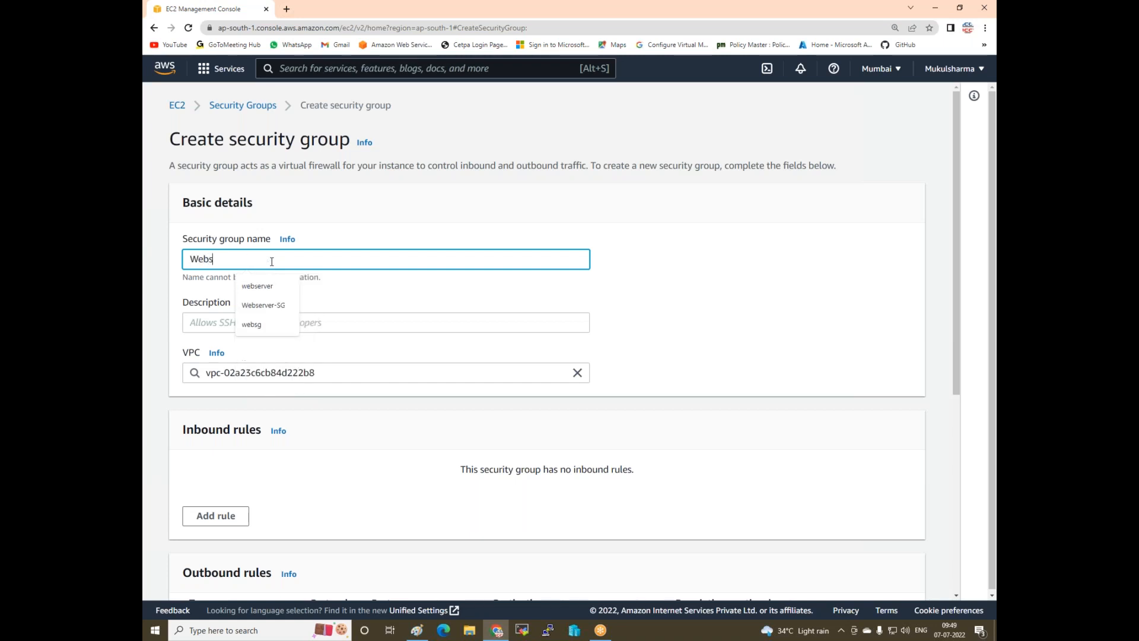
text(erver-sg)
click(301, 319)
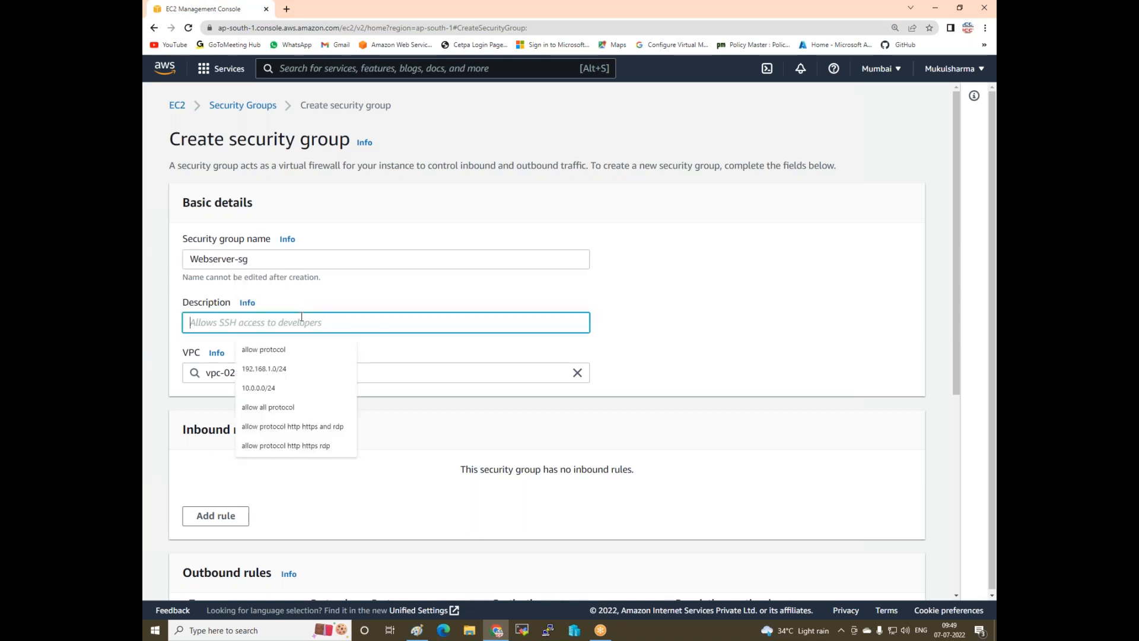
click(289, 348)
click(323, 371)
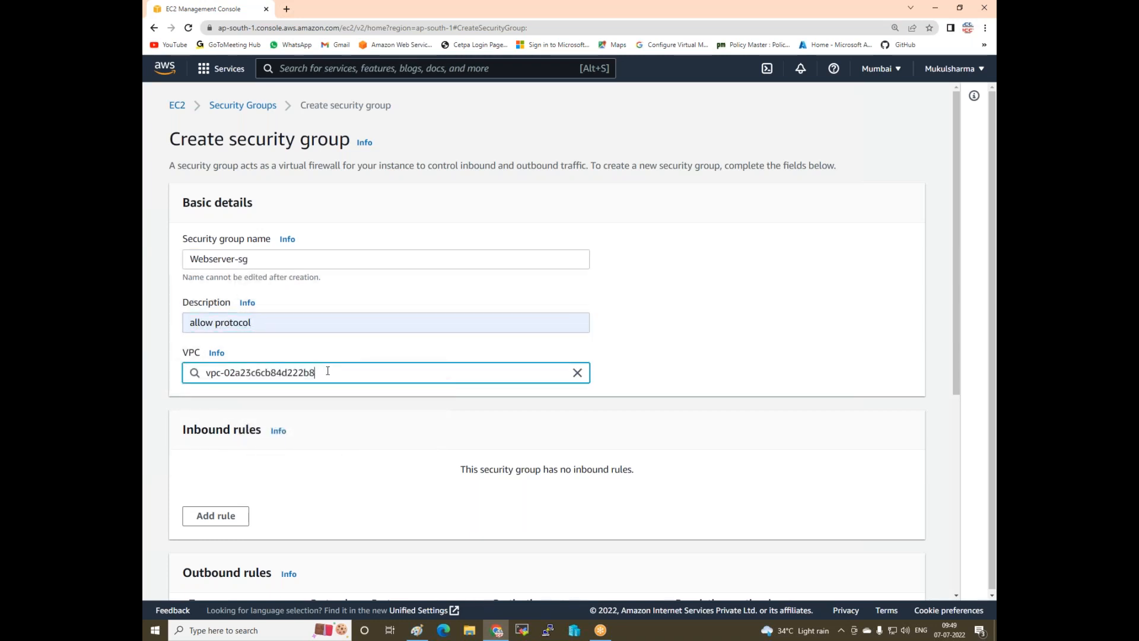
click(577, 373)
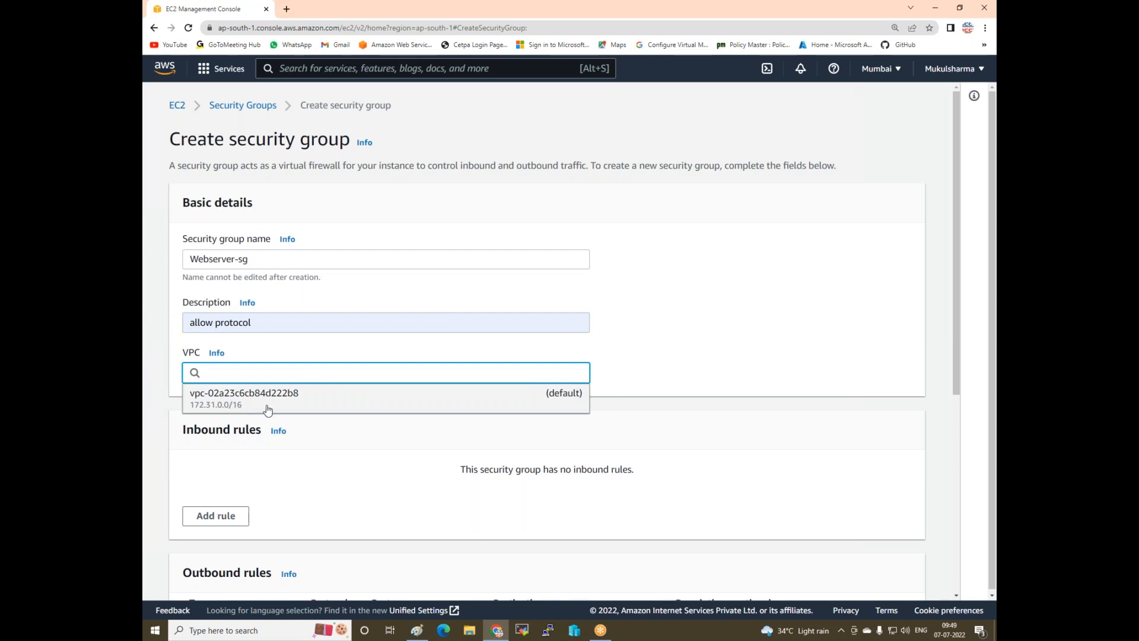
click(243, 401)
- Add two inbound rules, both set to All traffic
scroll(261, 408, down, 3)
click(215, 354)
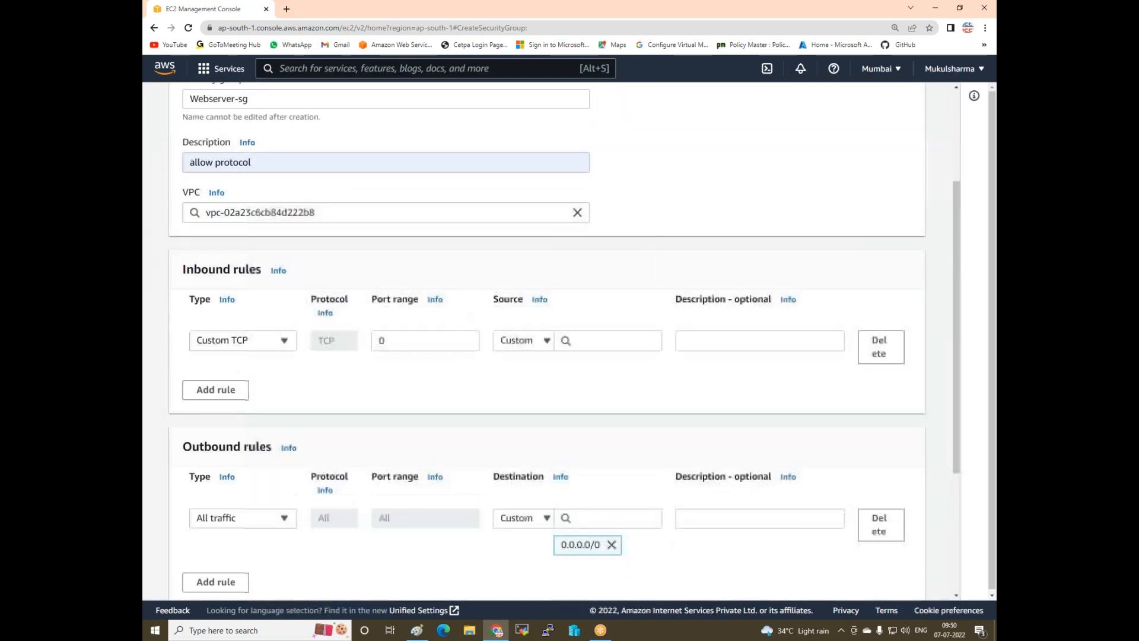
click(243, 340)
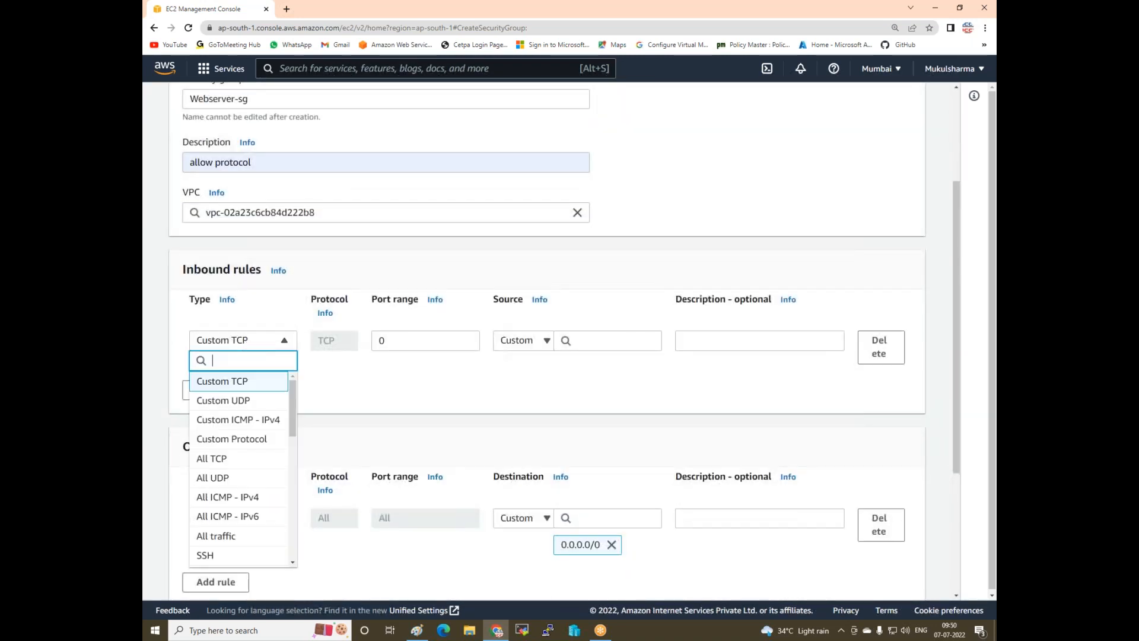
click(220, 536)
click(240, 390)
click(242, 390)
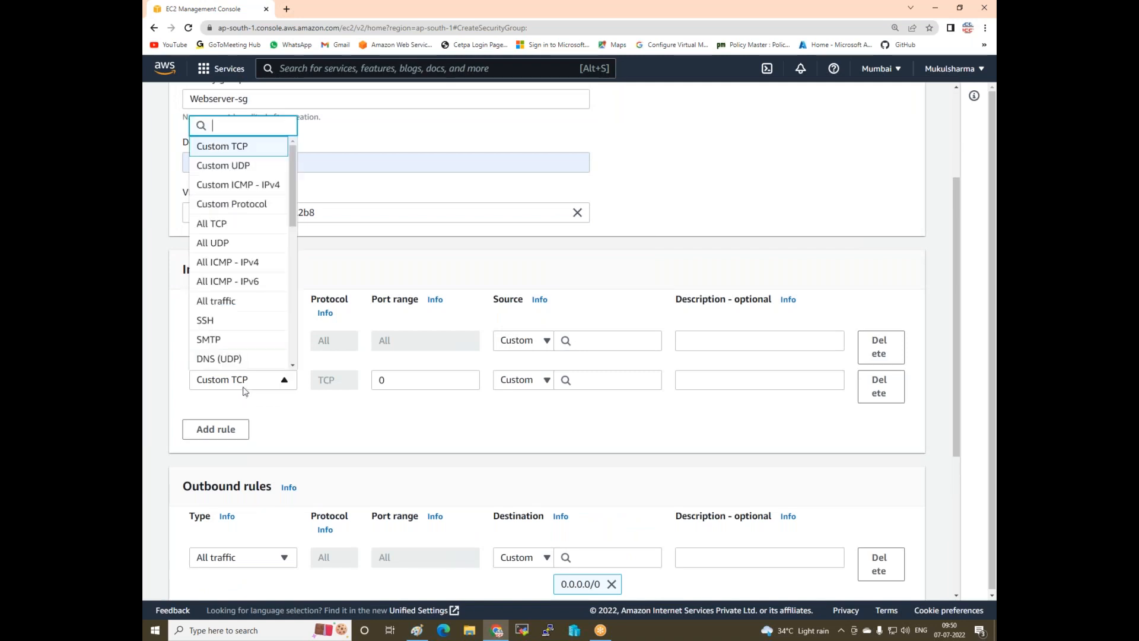
click(237, 301)
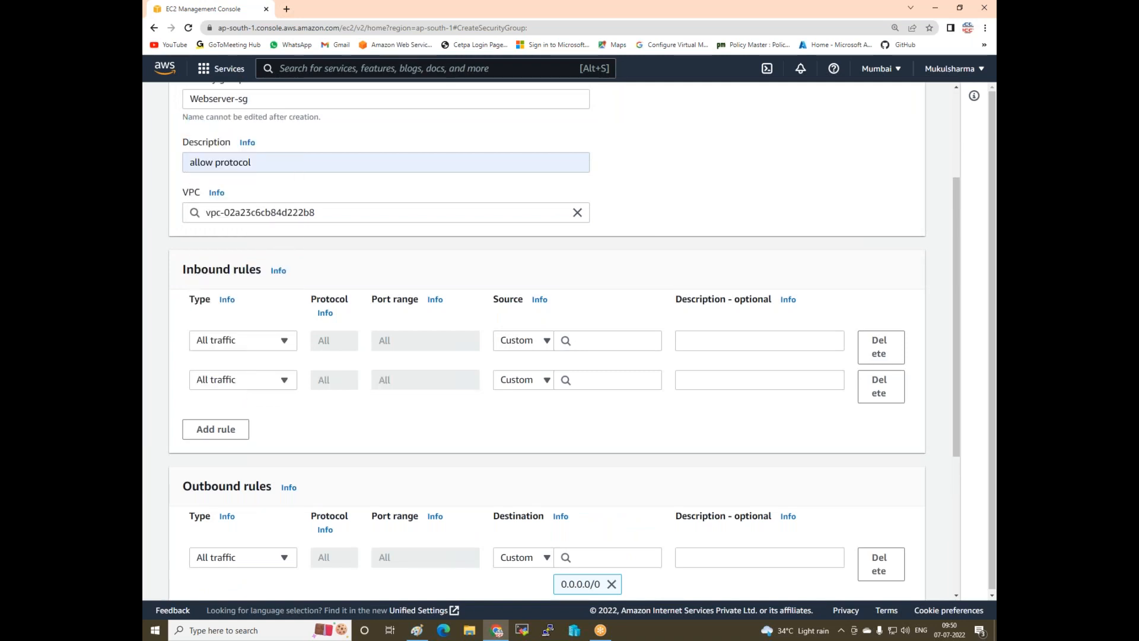
- Set the rule sources to Anywhere-IPv4 and Anywhere-IPv6, then create the group
click(546, 340)
click(526, 391)
click(528, 397)
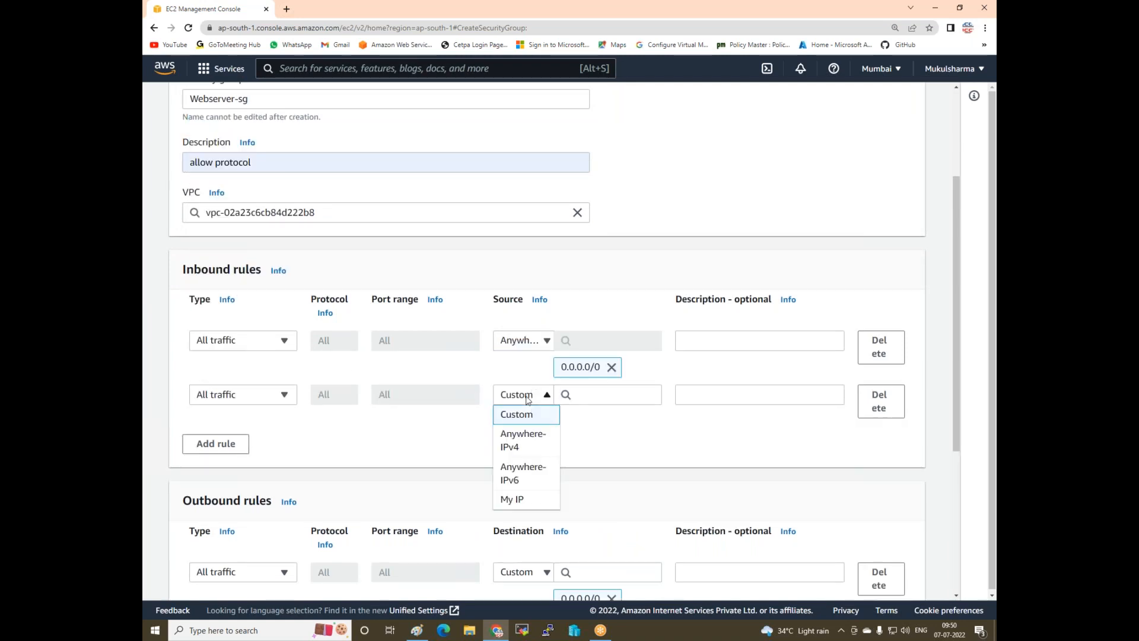
click(522, 445)
click(544, 391)
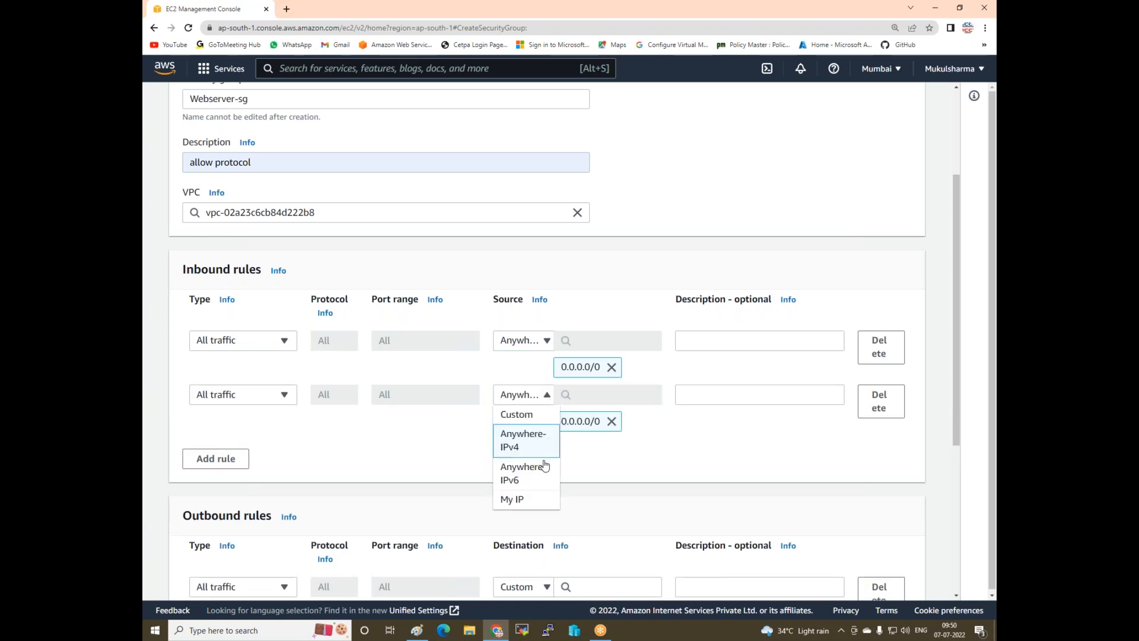
click(518, 483)
scroll(469, 416, down, 5)
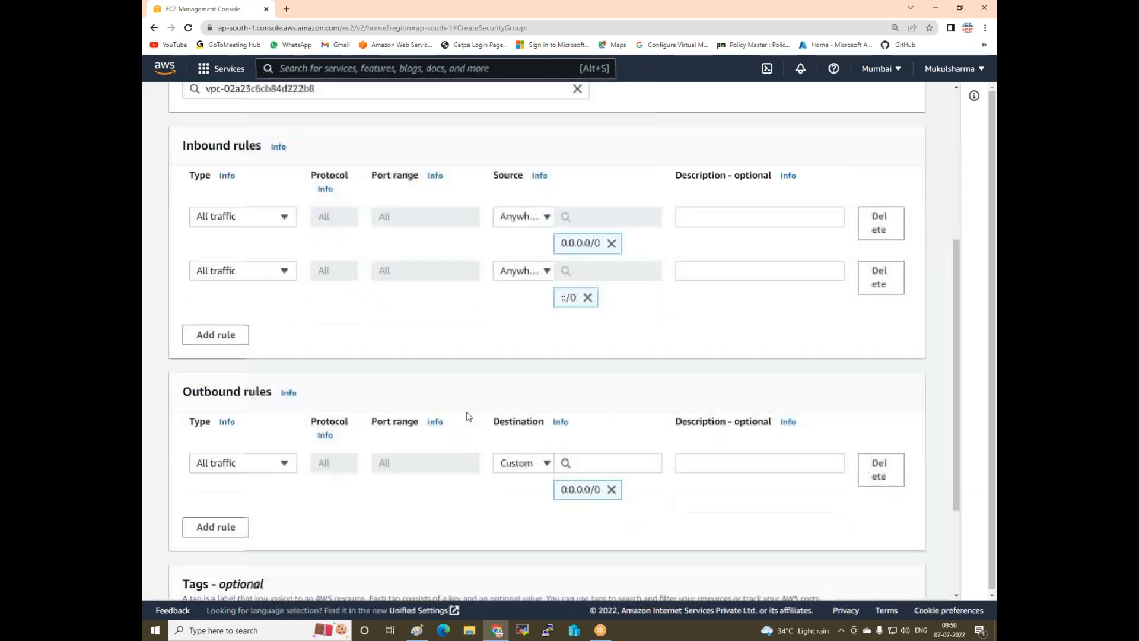
click(861, 574)
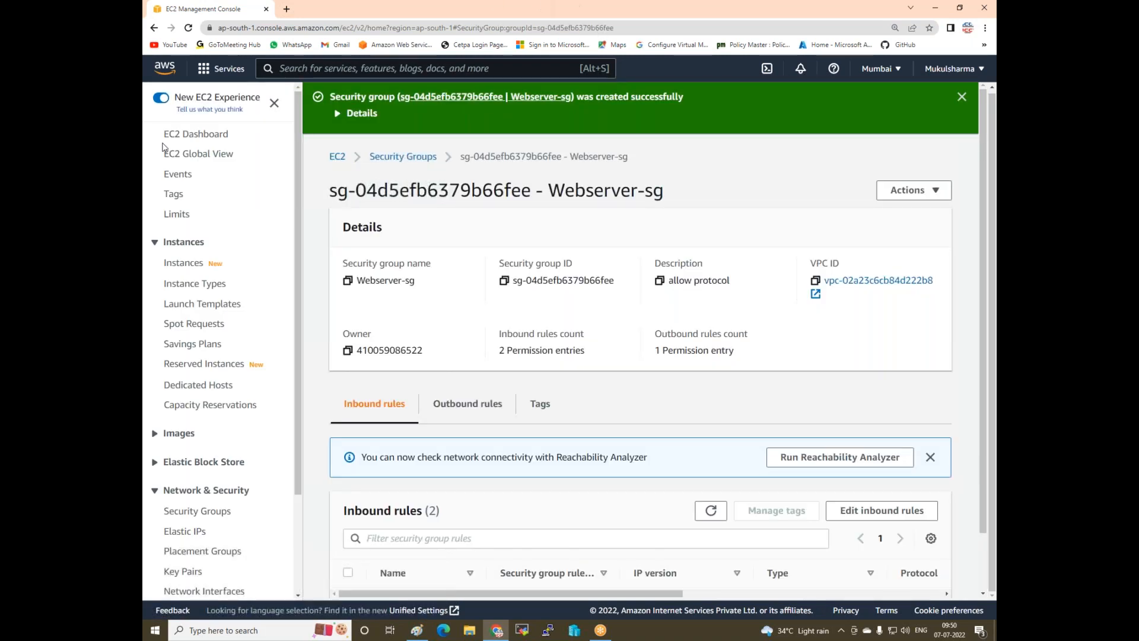
- Create and download the project3-linux-key key pair in .ppk format
scroll(171, 457, down, 1)
scroll(171, 458, down, 3)
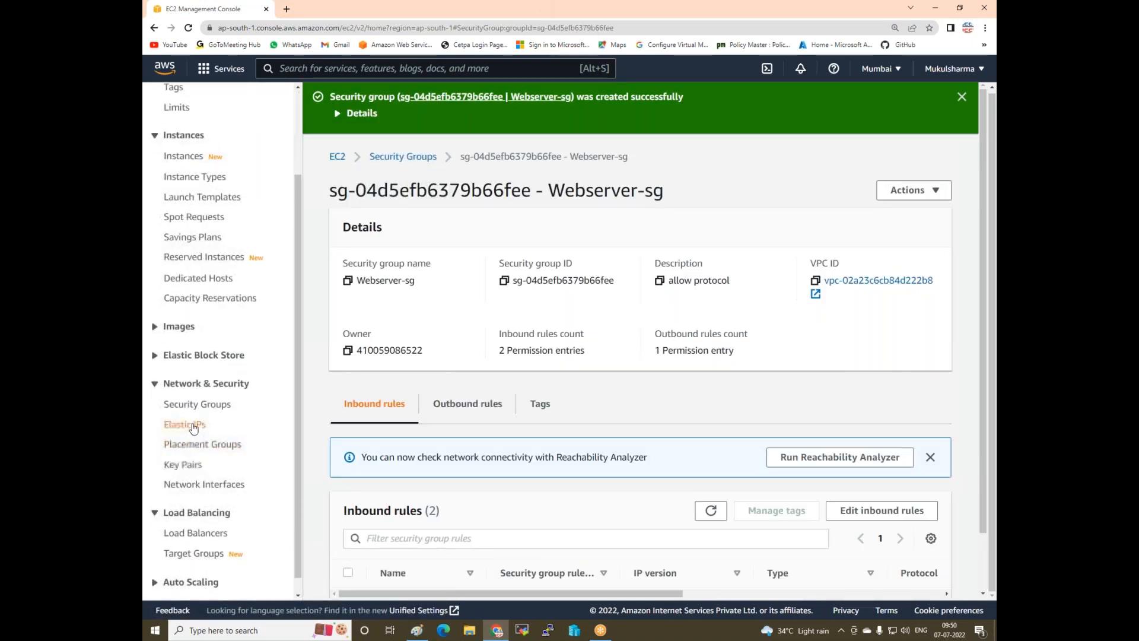
click(184, 464)
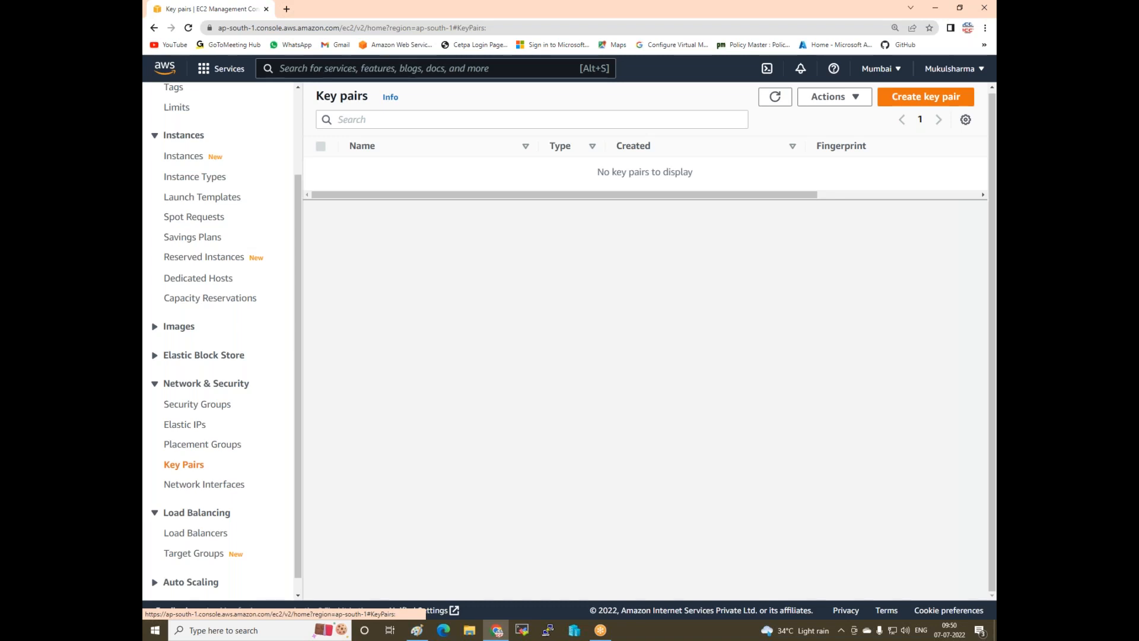
click(909, 97)
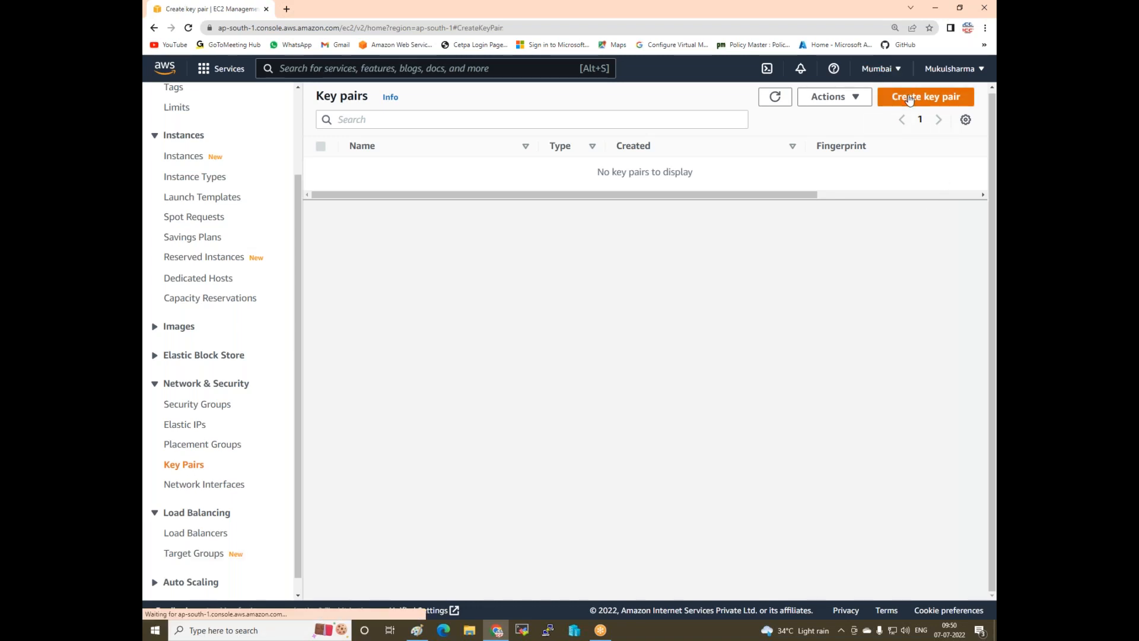
click(366, 261)
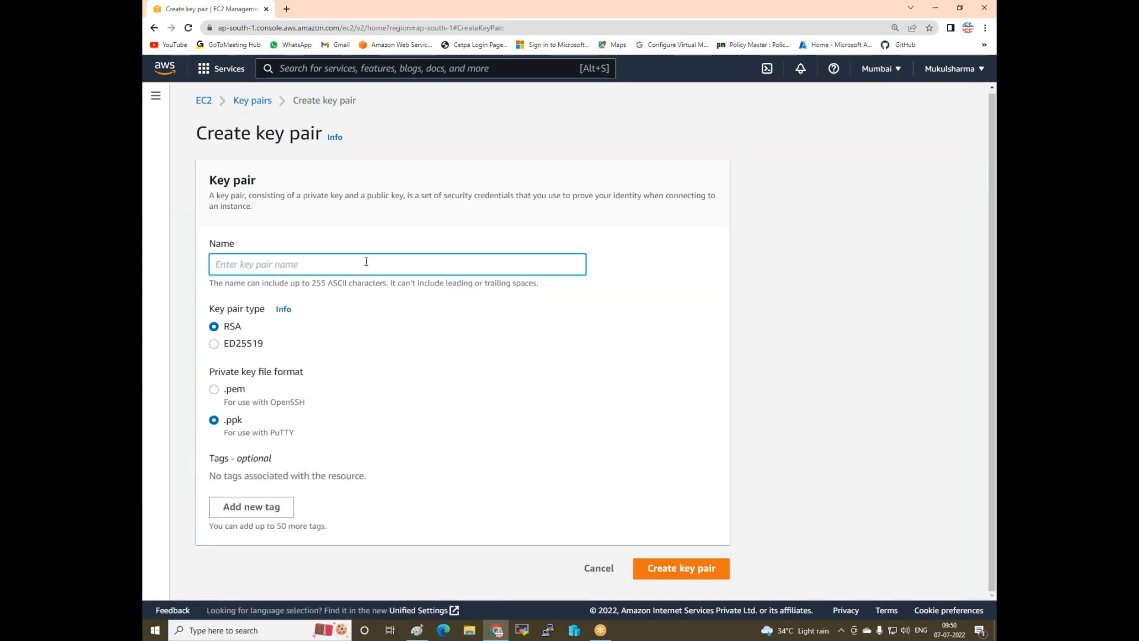
text(l)
key(BackSpace)
text(project3-l)
click(688, 570)
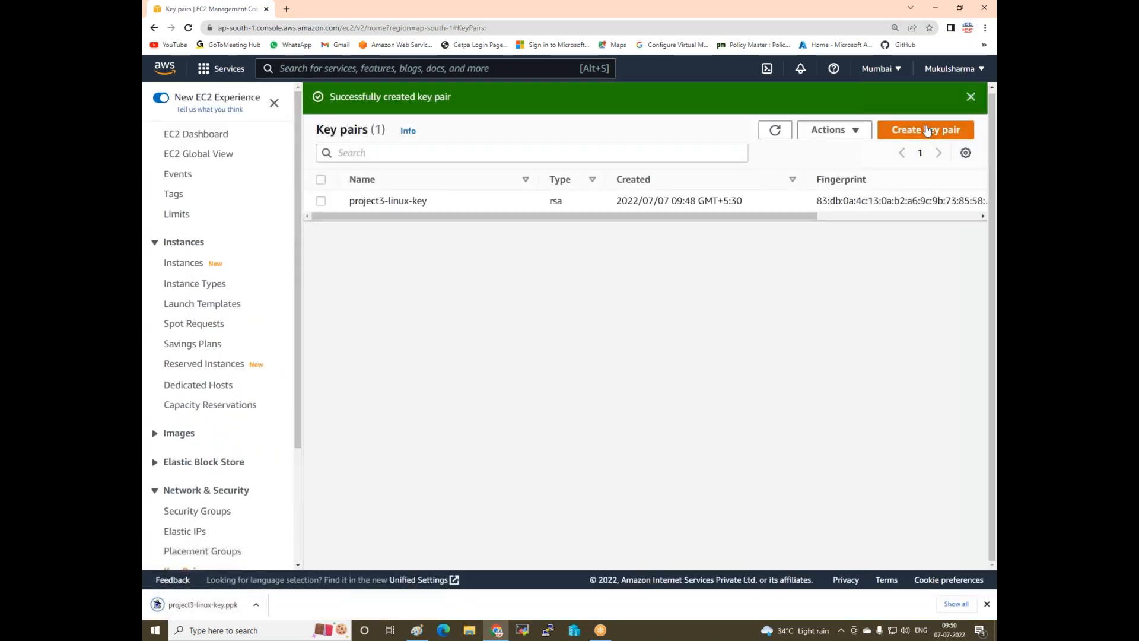
- Create the project1-win-key key pair in .pem format, then return to Instances
click(927, 130)
click(460, 263)
text(project1)
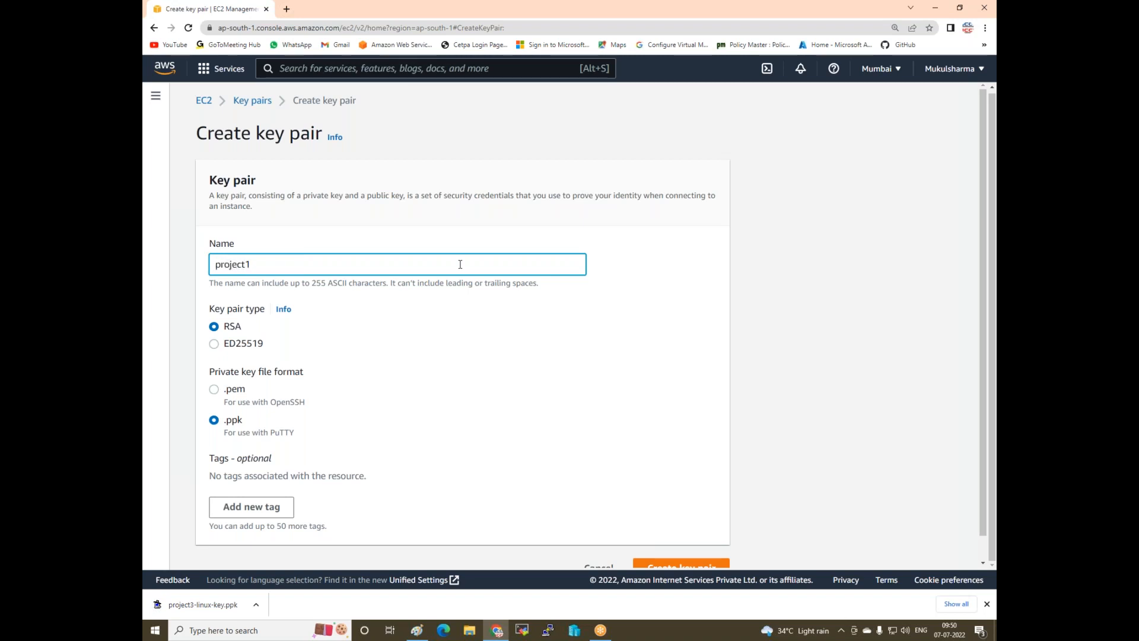
text(-win-key)
click(217, 390)
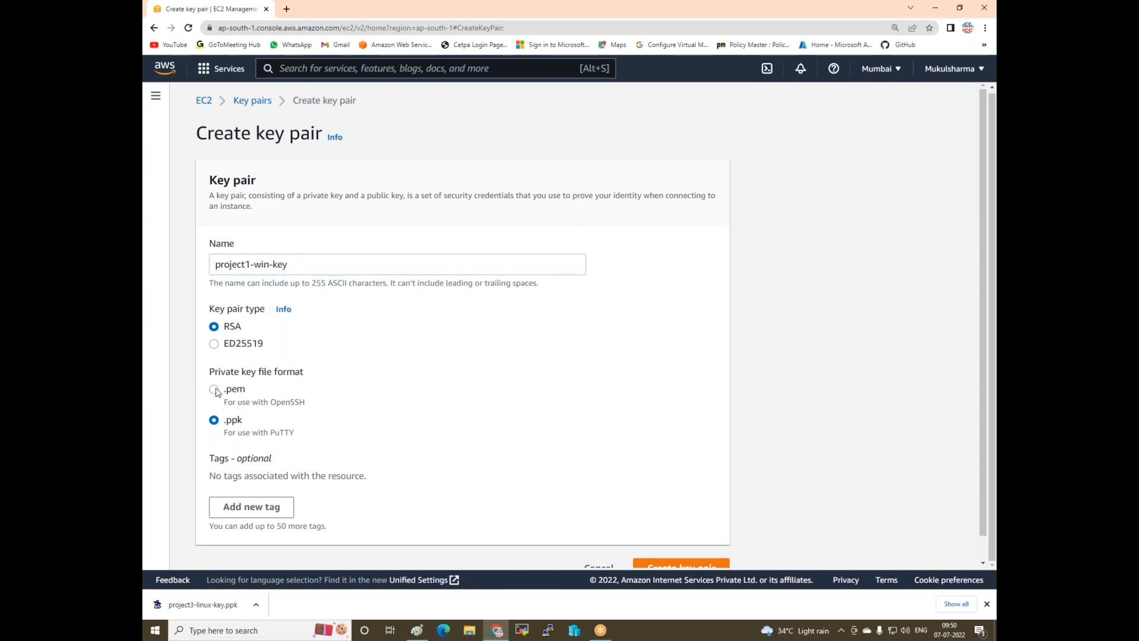
click(673, 564)
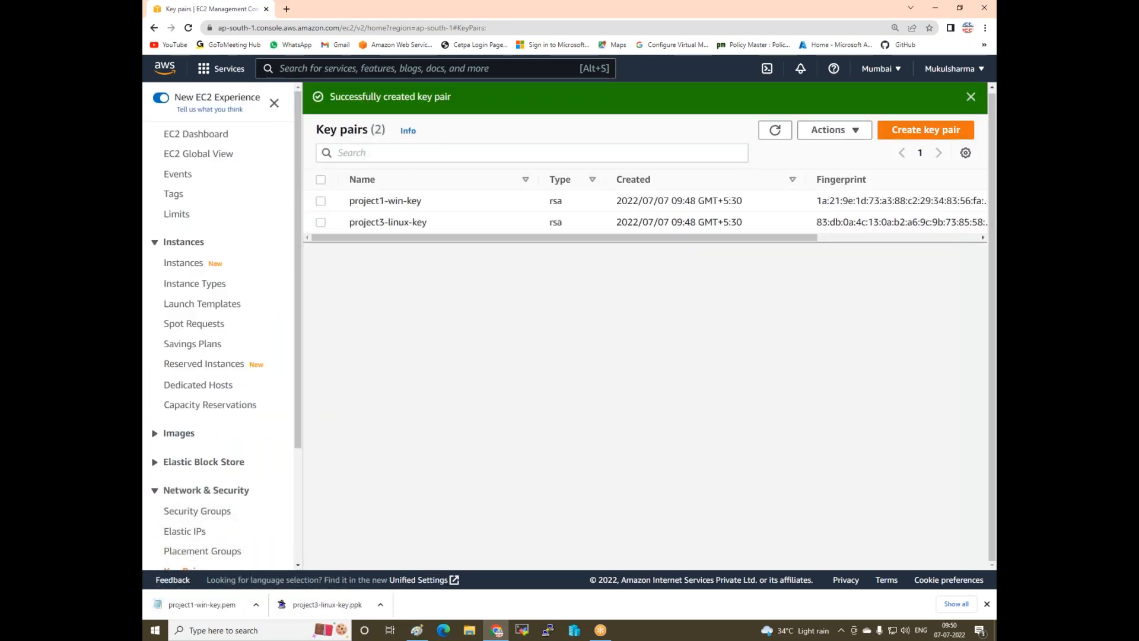
click(173, 265)
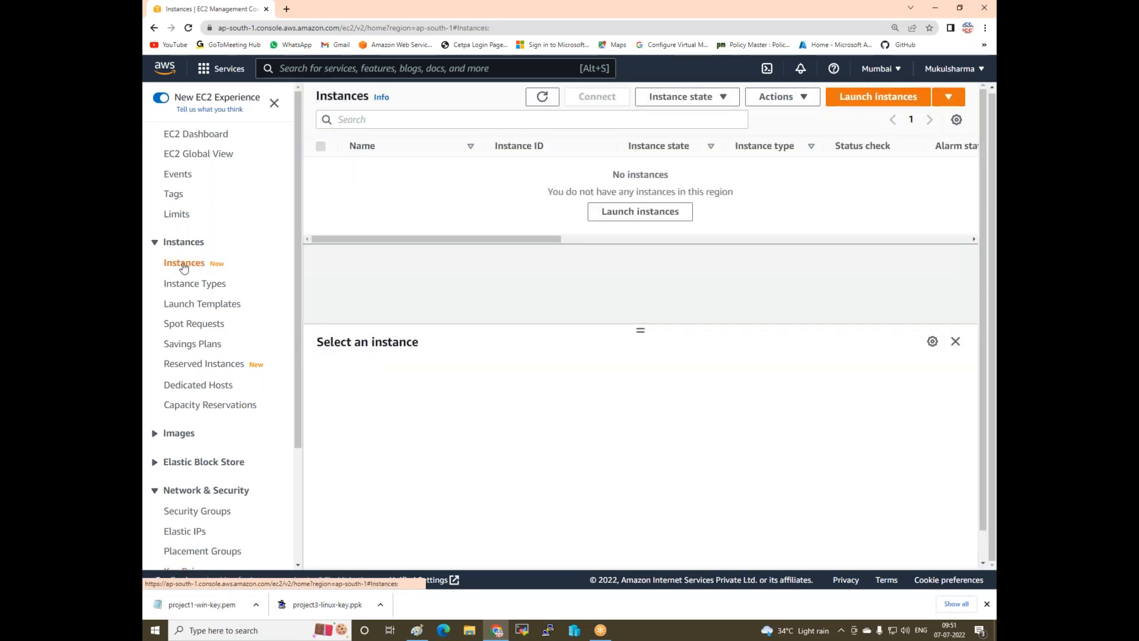
- Start launching an instance named Web1-LZone using key pair project3-linux-key
click(874, 105)
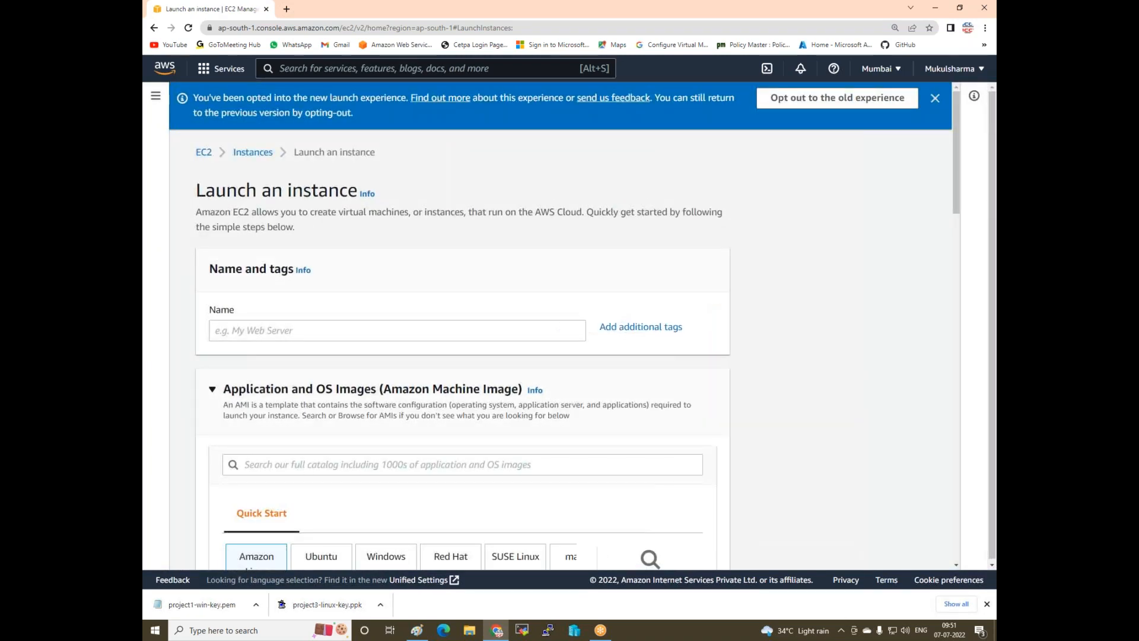
click(249, 331)
text(Web1-L-Z)
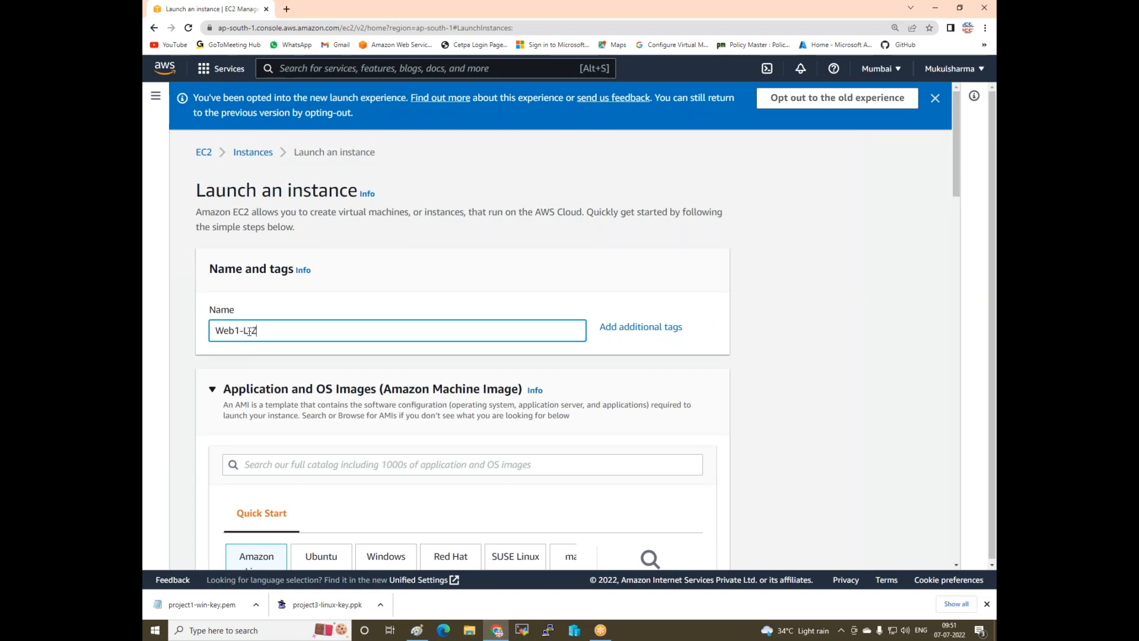
text(LZone-A)
scroll(248, 284, down, 1)
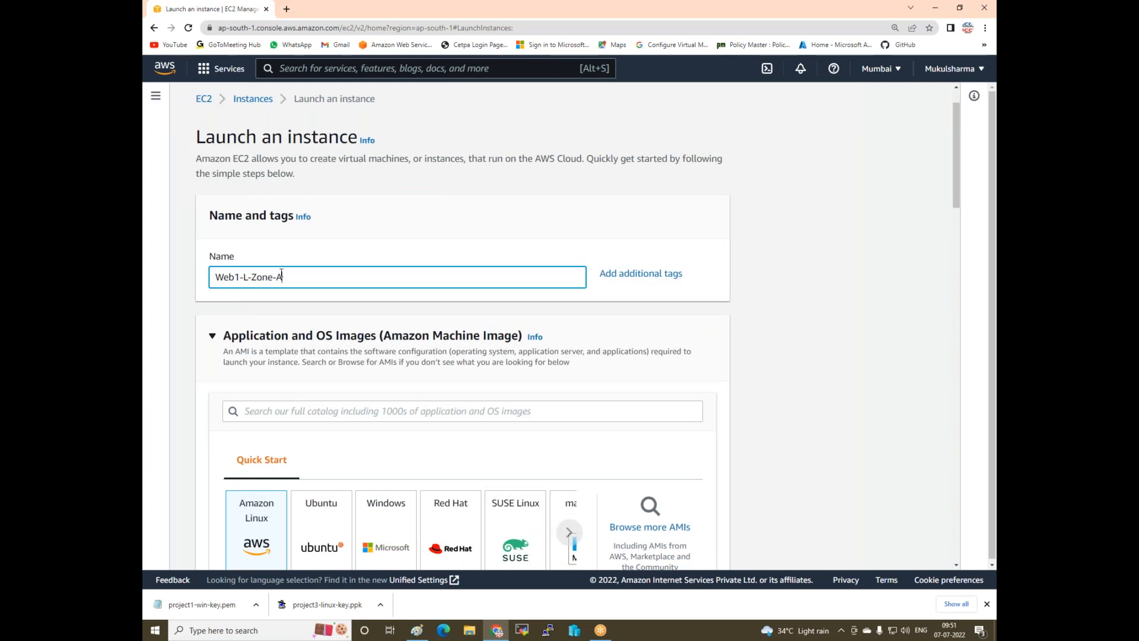
scroll(281, 274, down, 5)
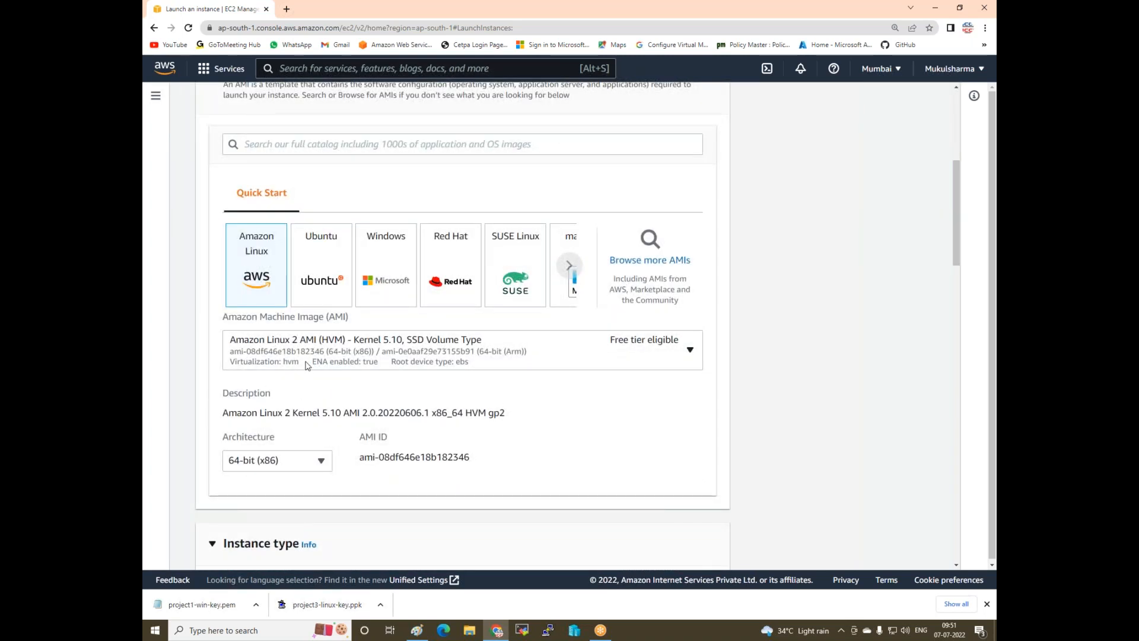
scroll(308, 364, down, 8)
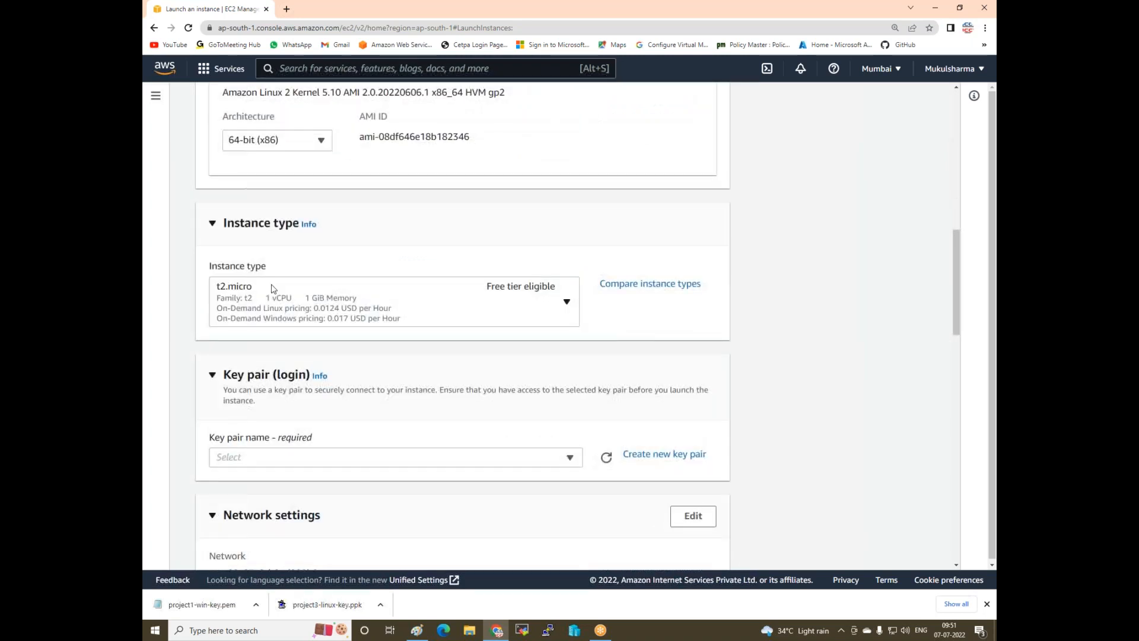
click(374, 352)
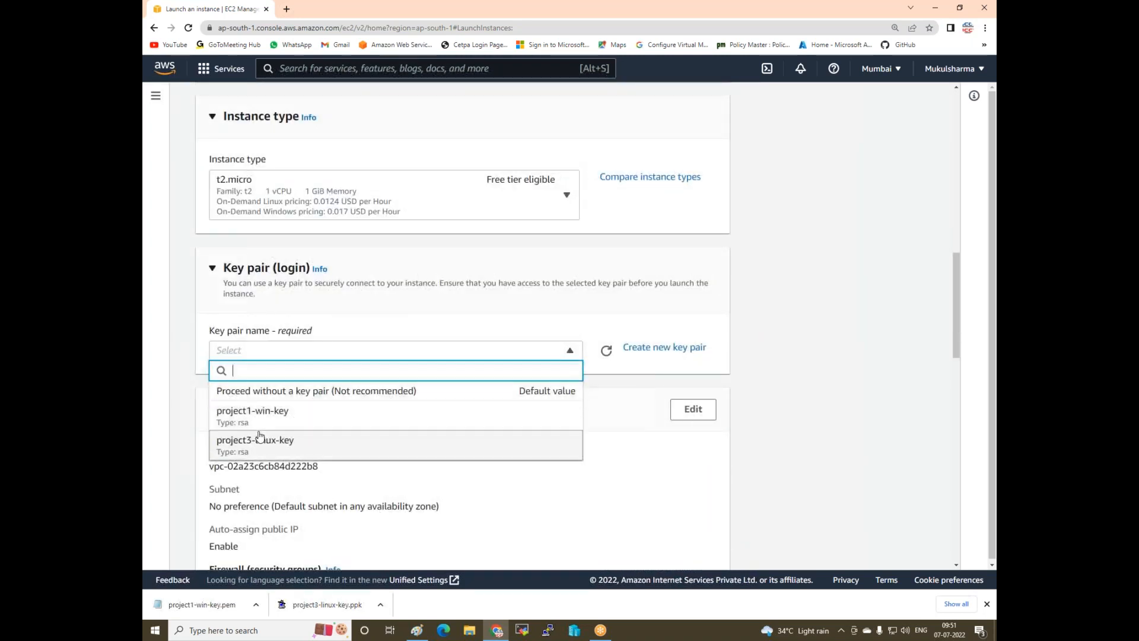
click(270, 454)
- Place it in the ap-south-1a subnet with the existing Webserver-sg security group
scroll(407, 407, down, 3)
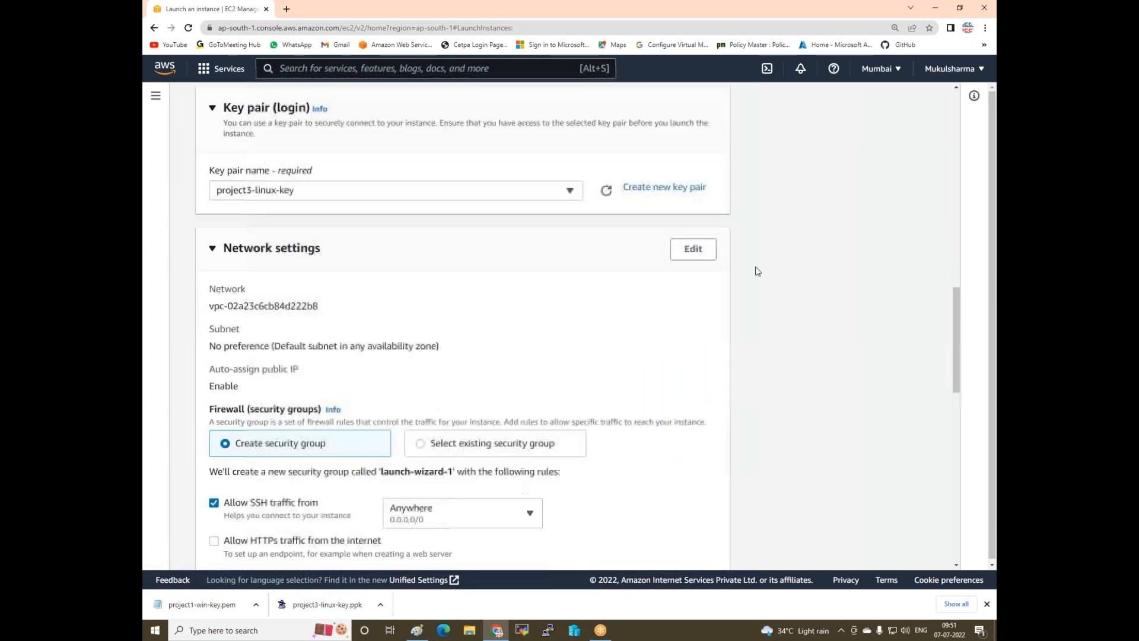
click(702, 256)
click(343, 370)
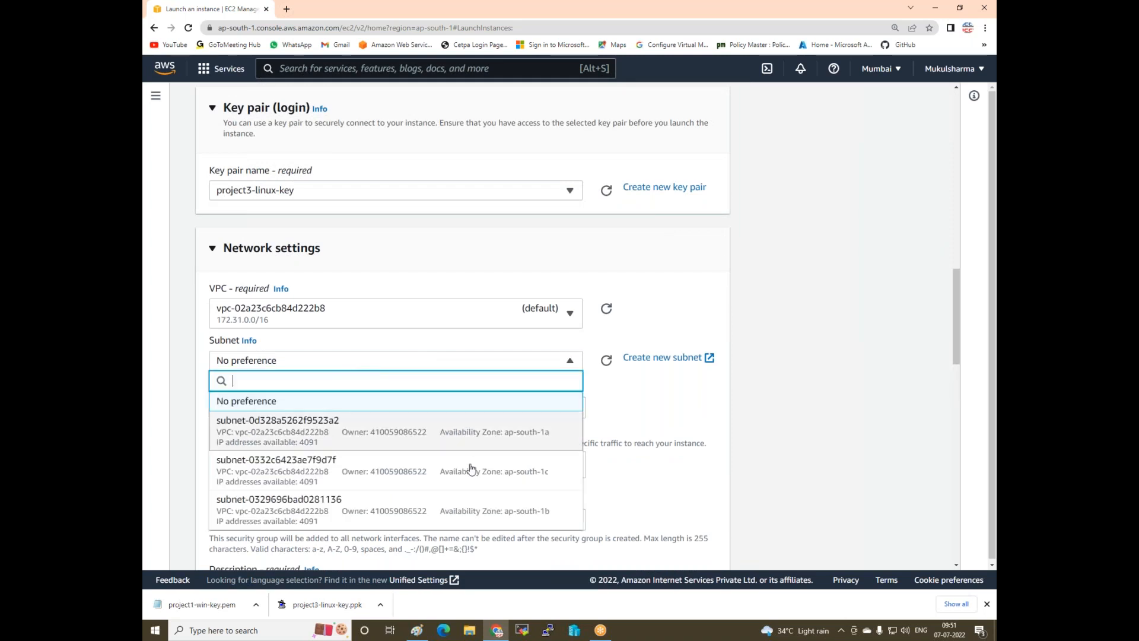
click(496, 442)
scroll(483, 392, down, 3)
click(419, 330)
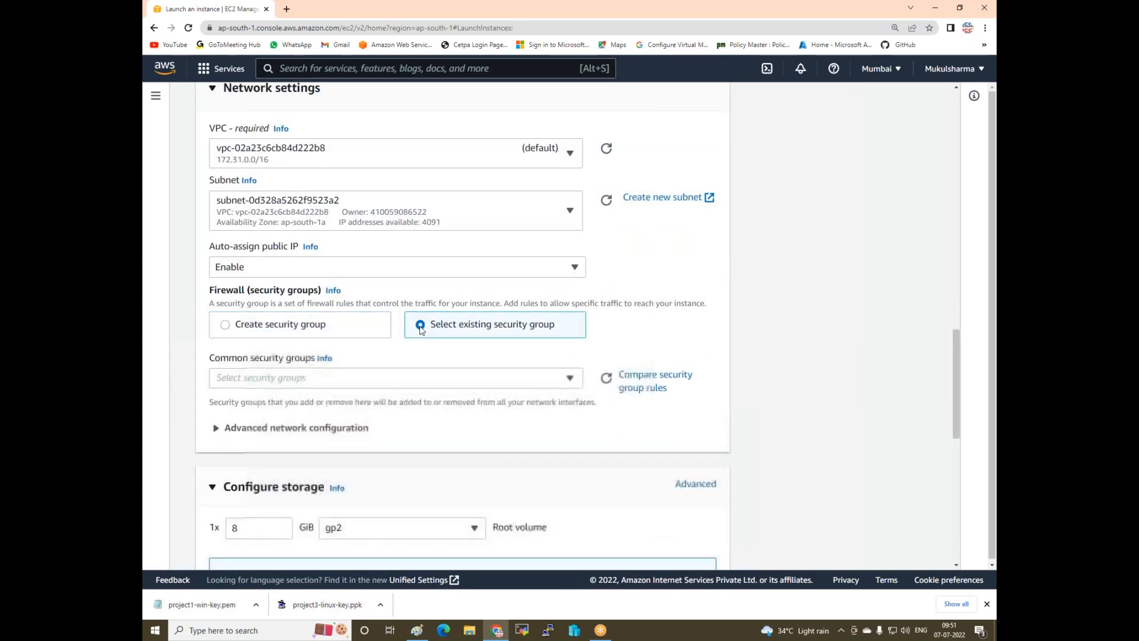
click(325, 378)
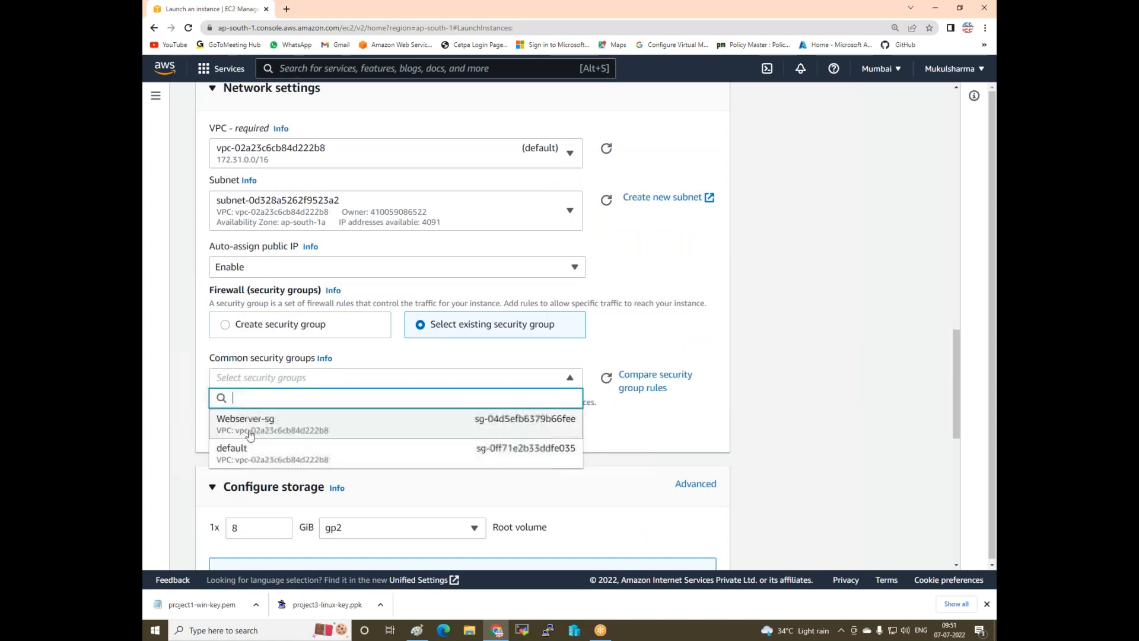
click(257, 428)
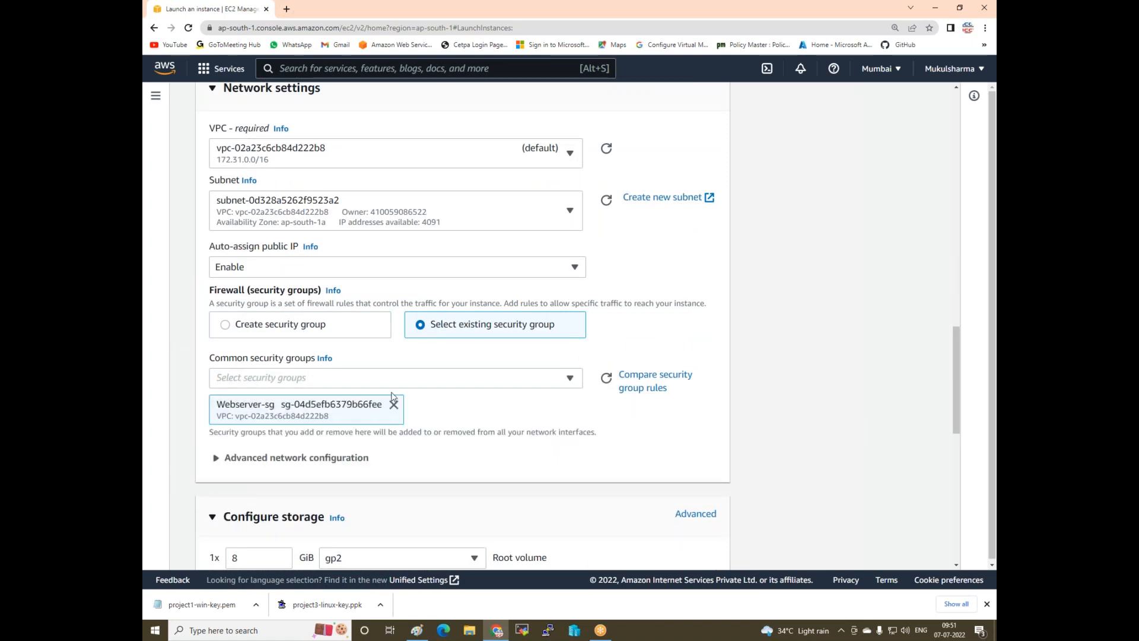
- Set root storage to 10 GiB and launch; the launch fails with a blocked-account error
scroll(257, 428, down, 4)
drag(240, 344, 194, 346)
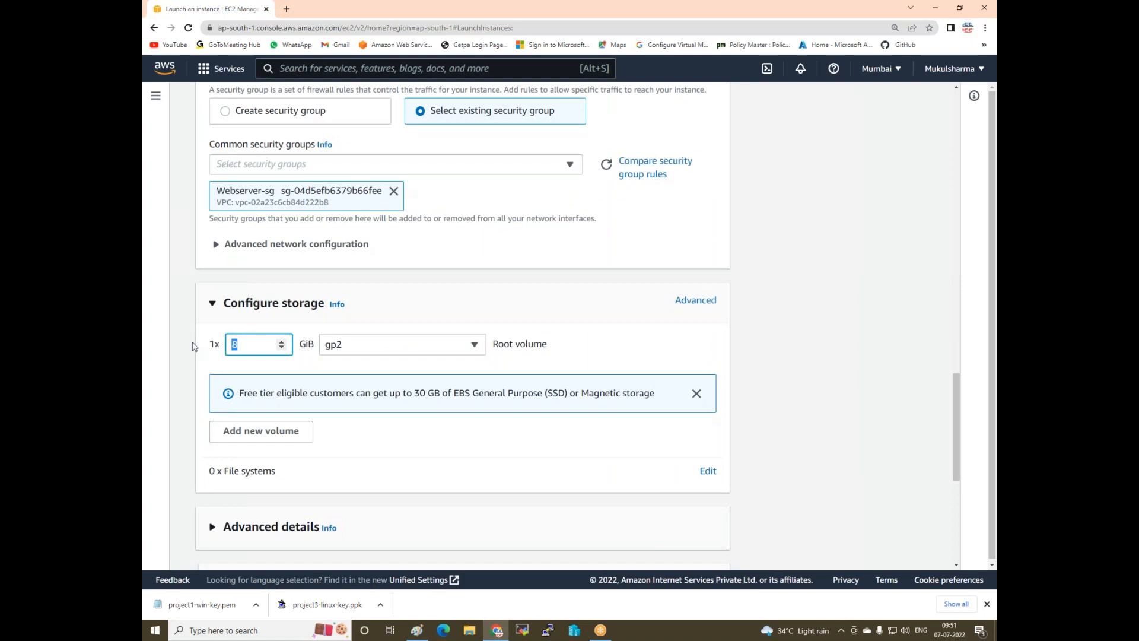
text(10)
scroll(316, 400, down, 3)
scroll(234, 451, down, 3)
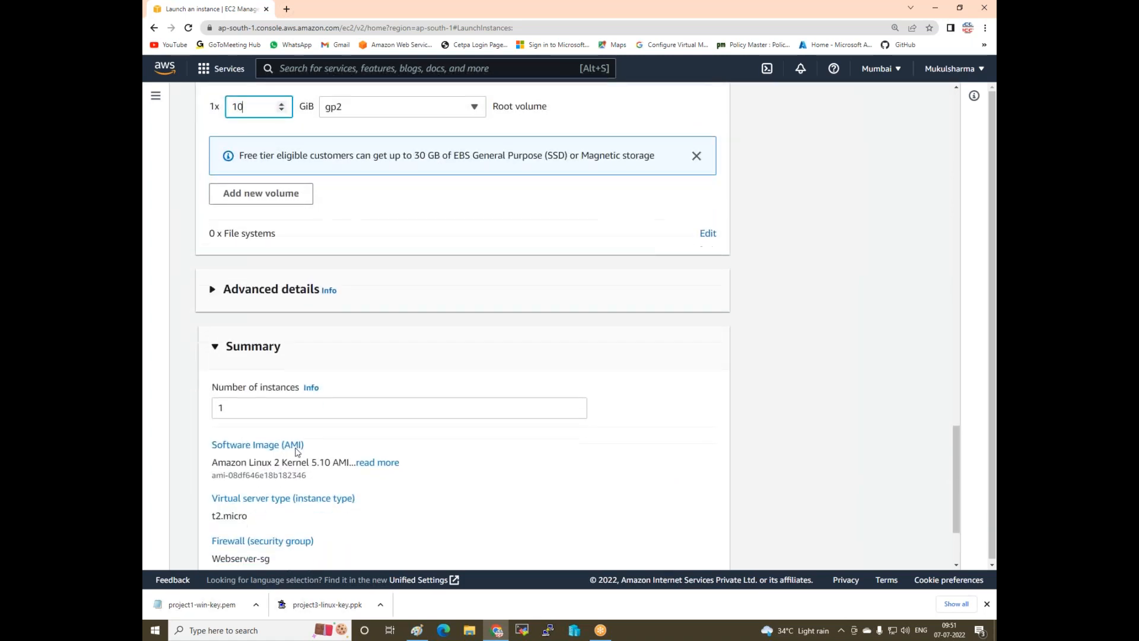
click(640, 532)
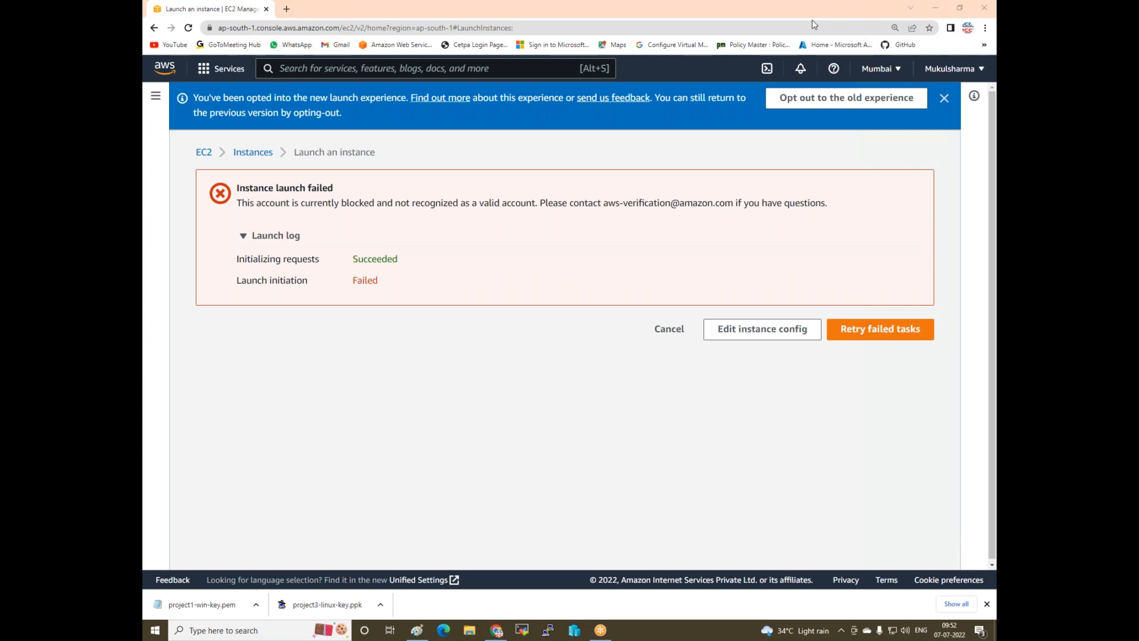
- Sign out of the blocked AWS account from the top-right account menu
click(980, 72)
click(813, 19)
click(955, 69)
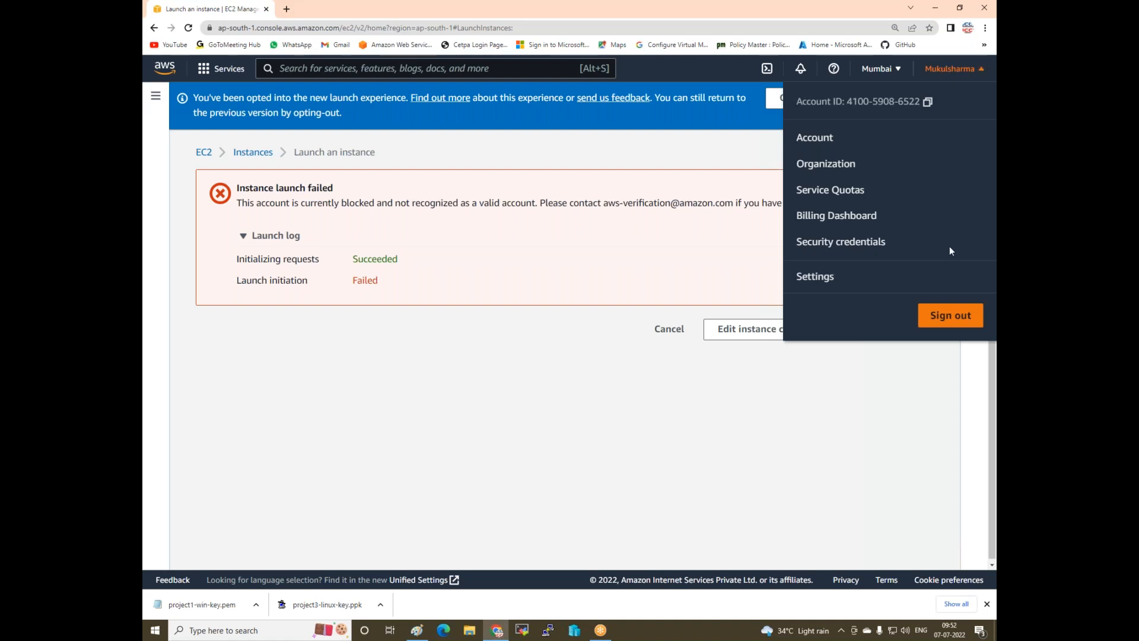
click(946, 315)
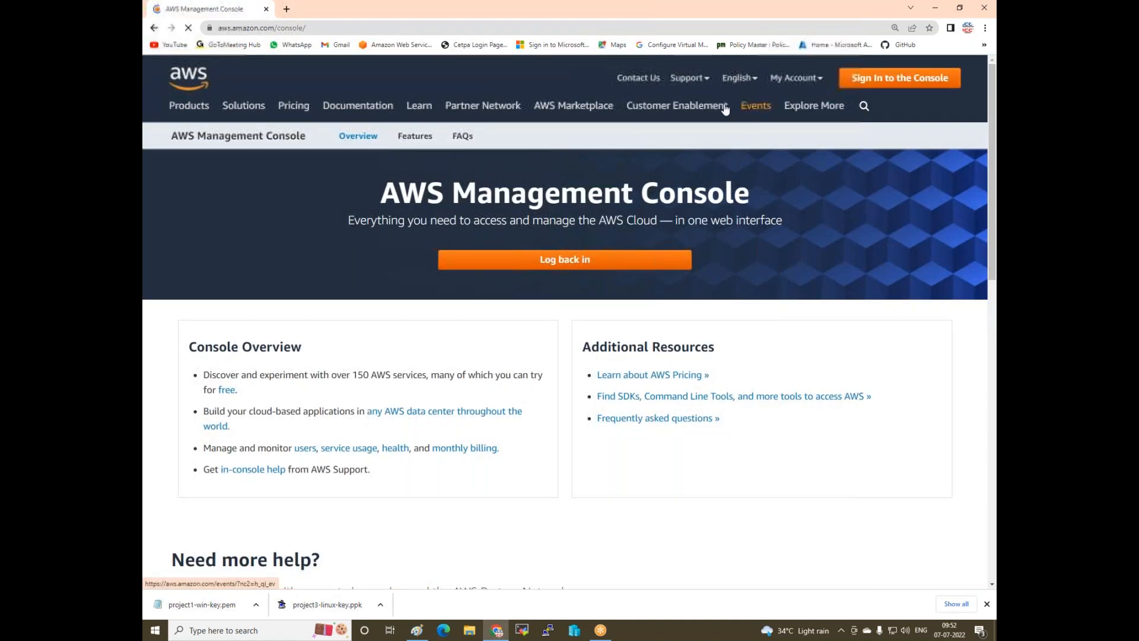
- Choose root user sign-in and replace the prefilled email with the other account's email
click(795, 78)
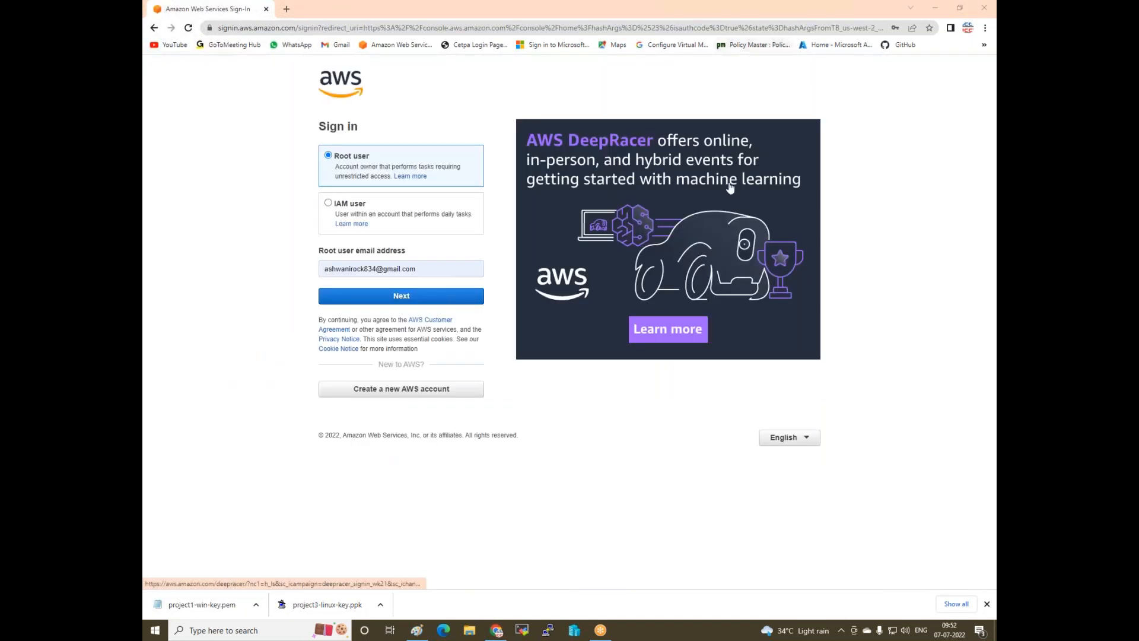
click(423, 267)
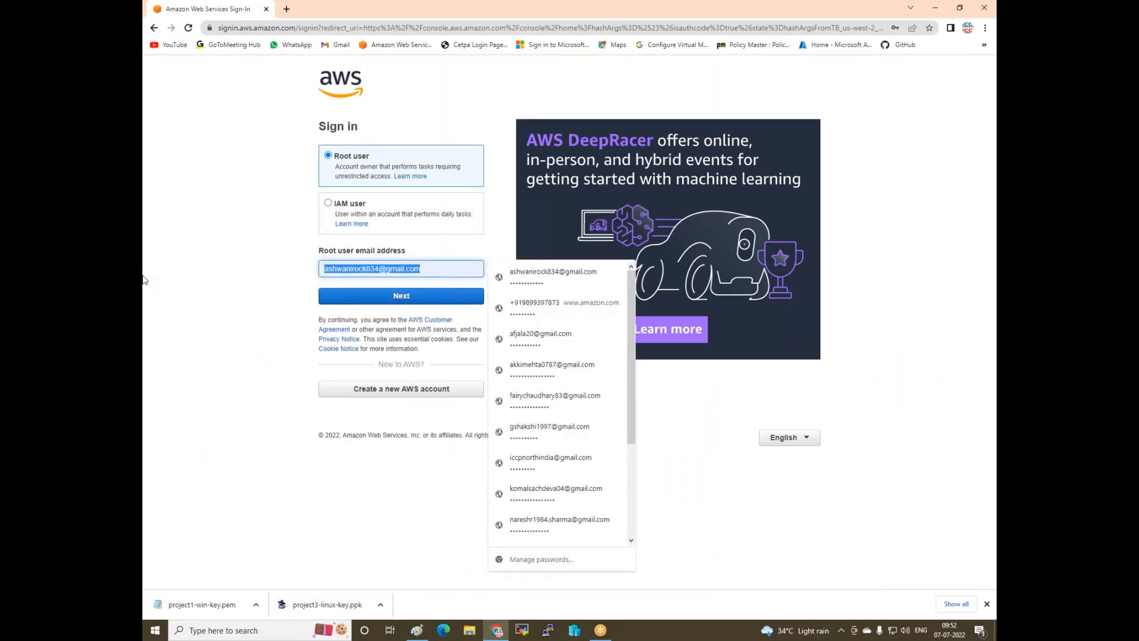
key(BackSpace)
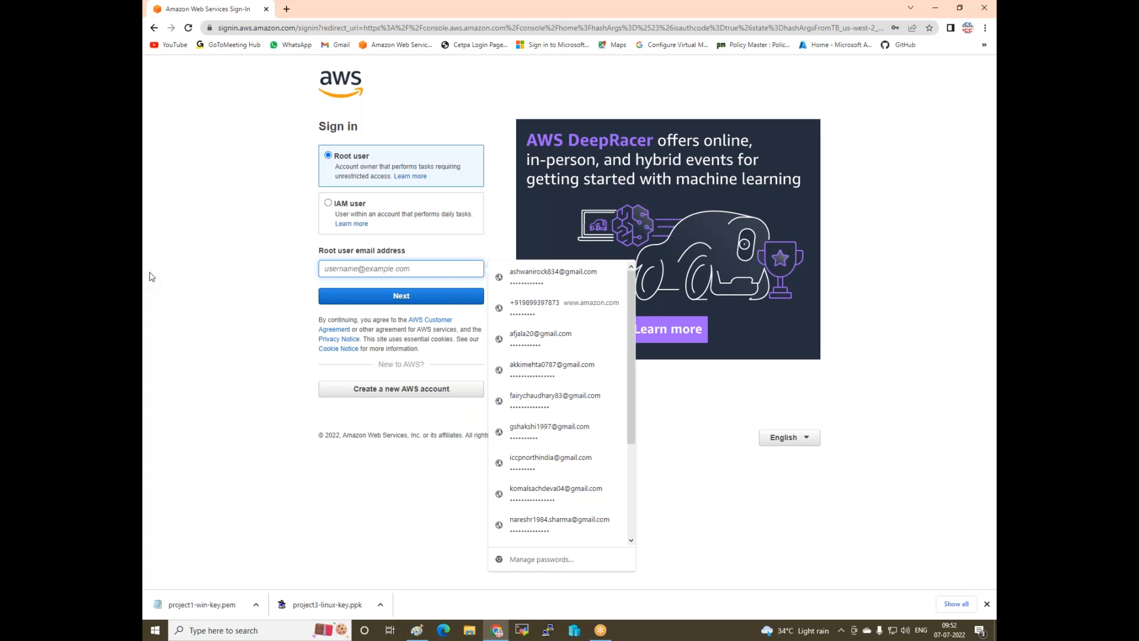
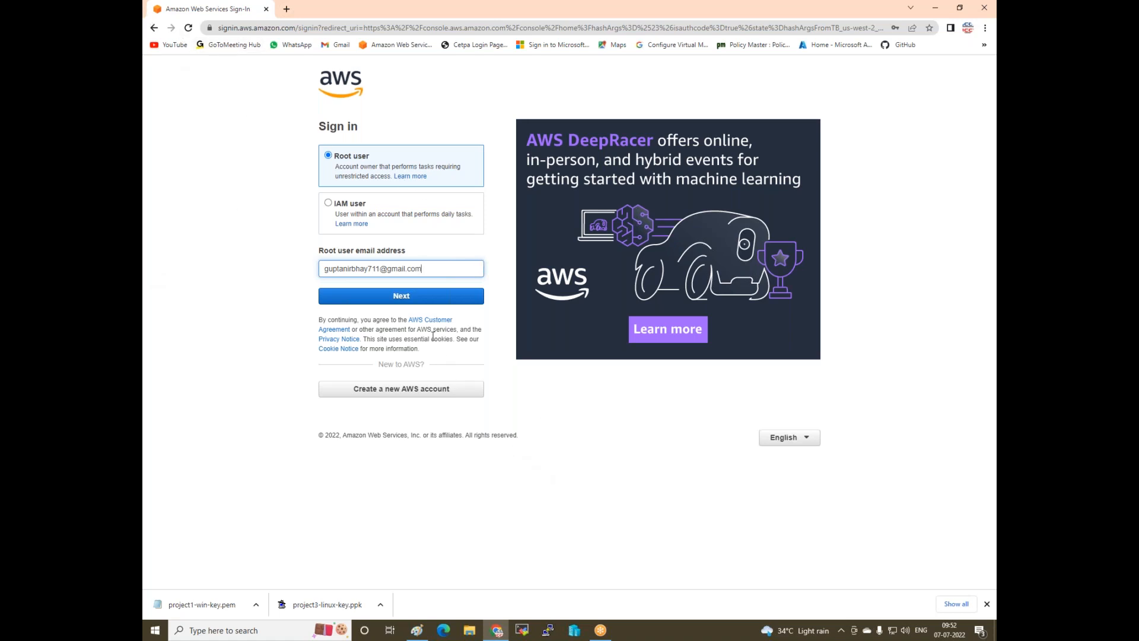
click(417, 297)
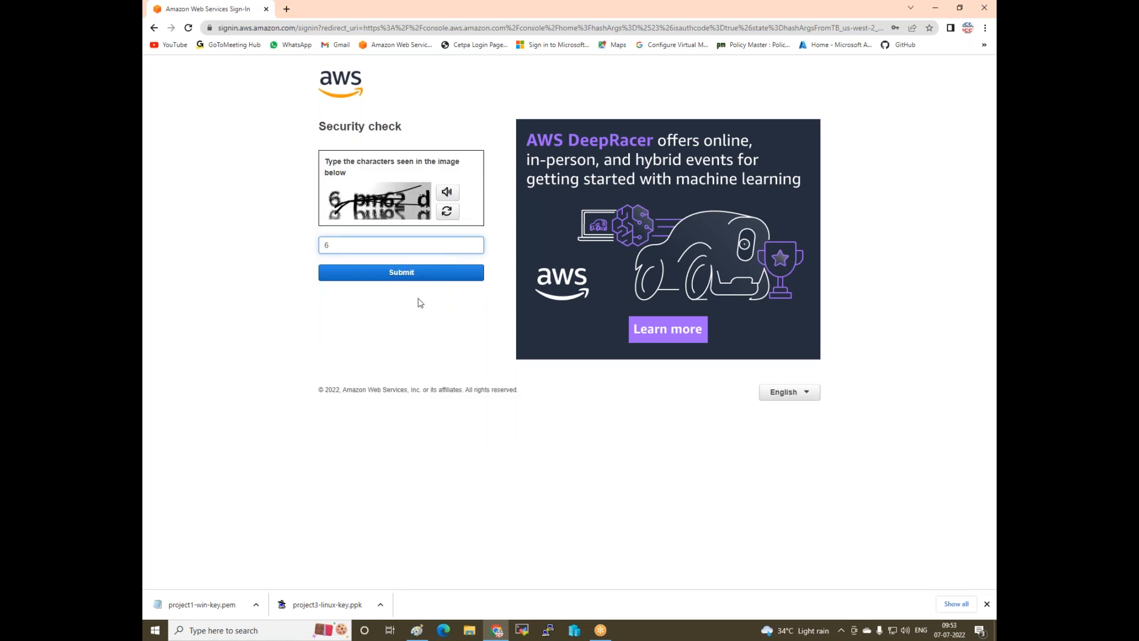
- Pass the security check and enter the account password to reach Console Home
click(395, 278)
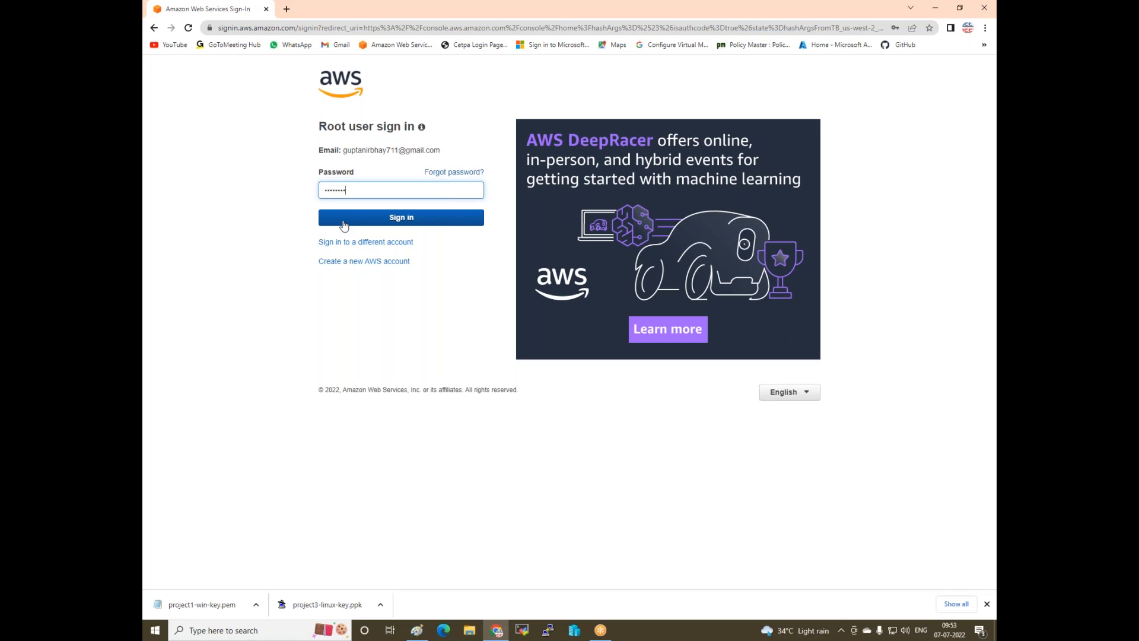
click(343, 225)
click(440, 222)
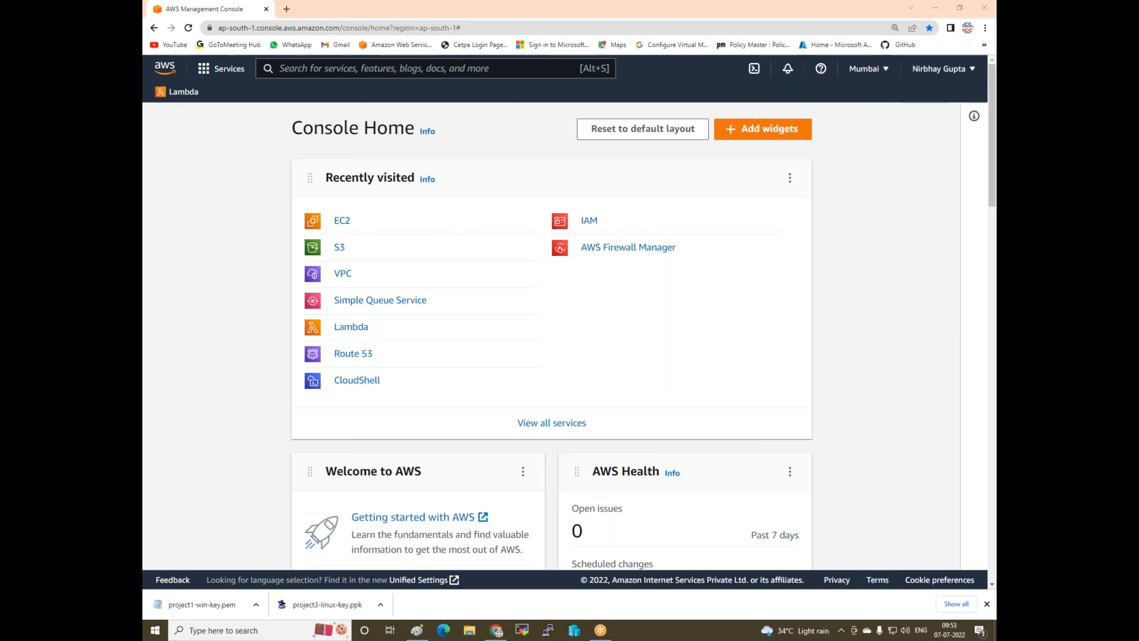
- In Mumbai, launch a new EC2 instance named web1-li and open Create new key pair
click(867, 76)
click(343, 220)
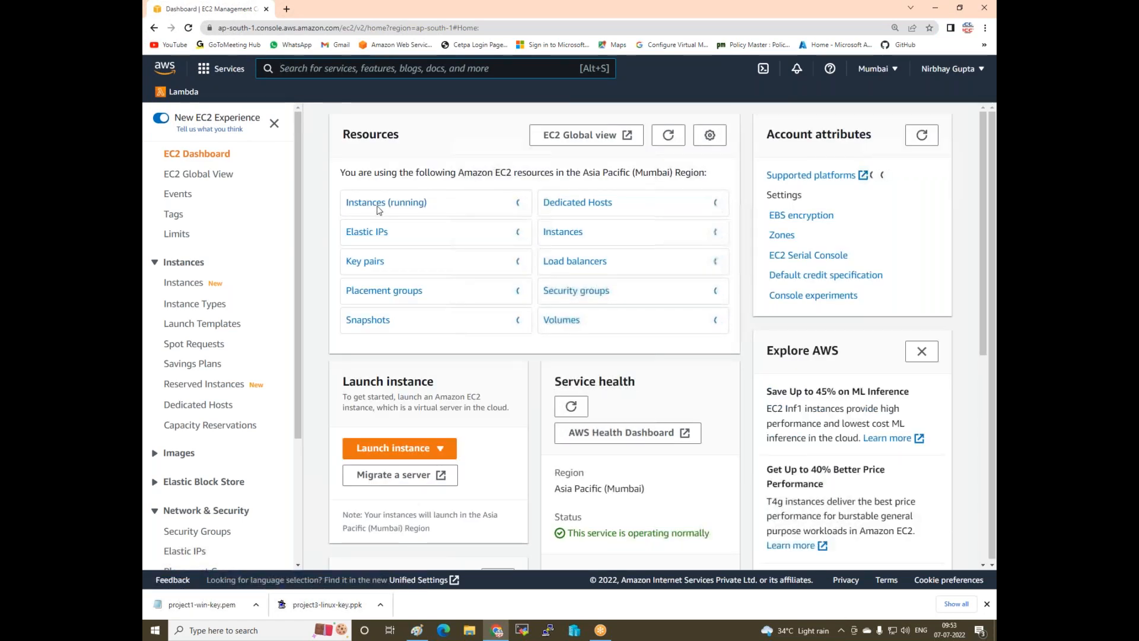
click(181, 283)
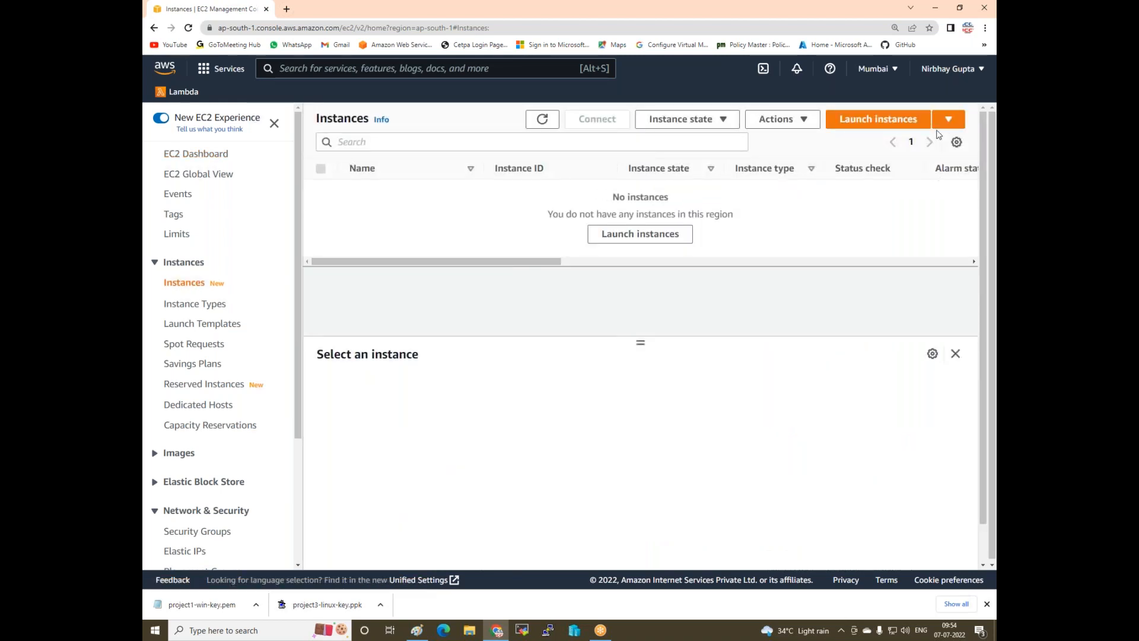
click(910, 119)
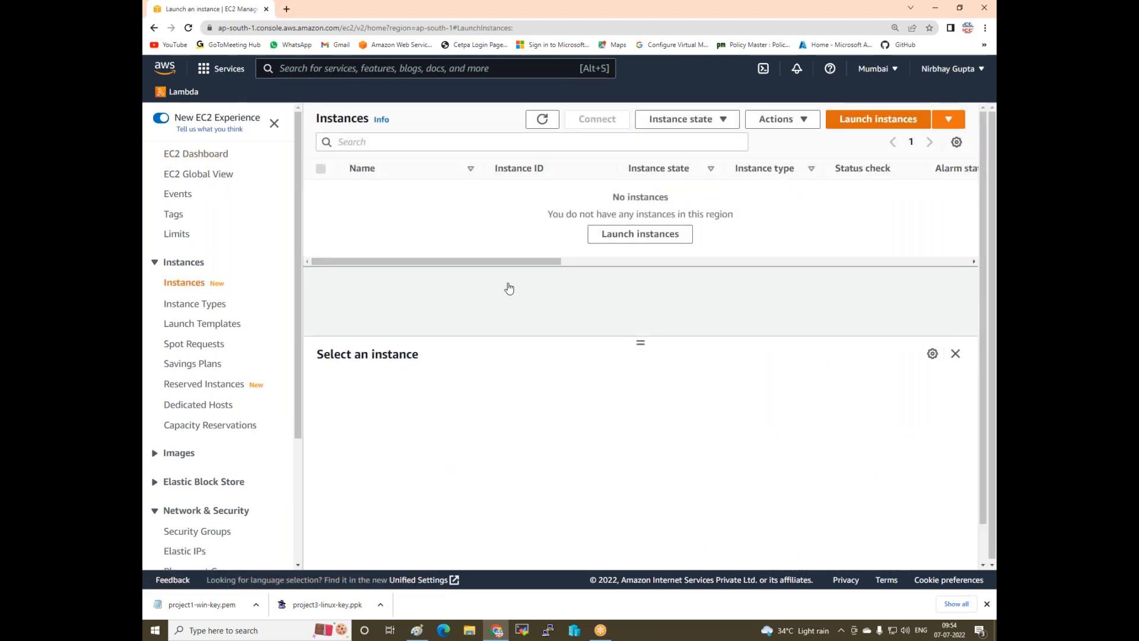
click(877, 116)
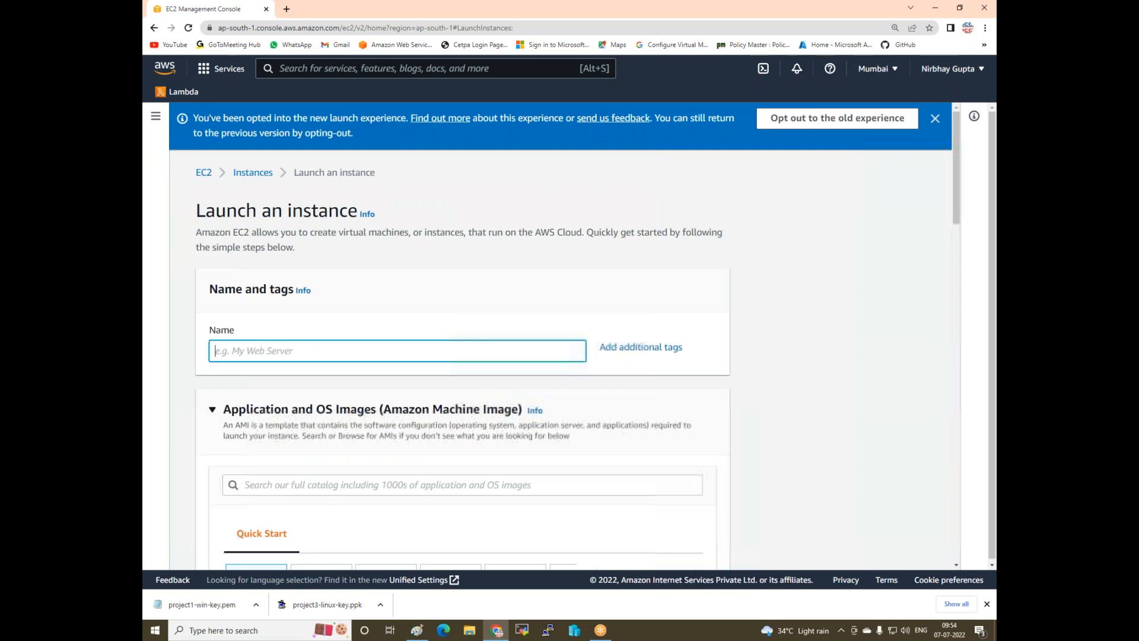
text(web1-li)
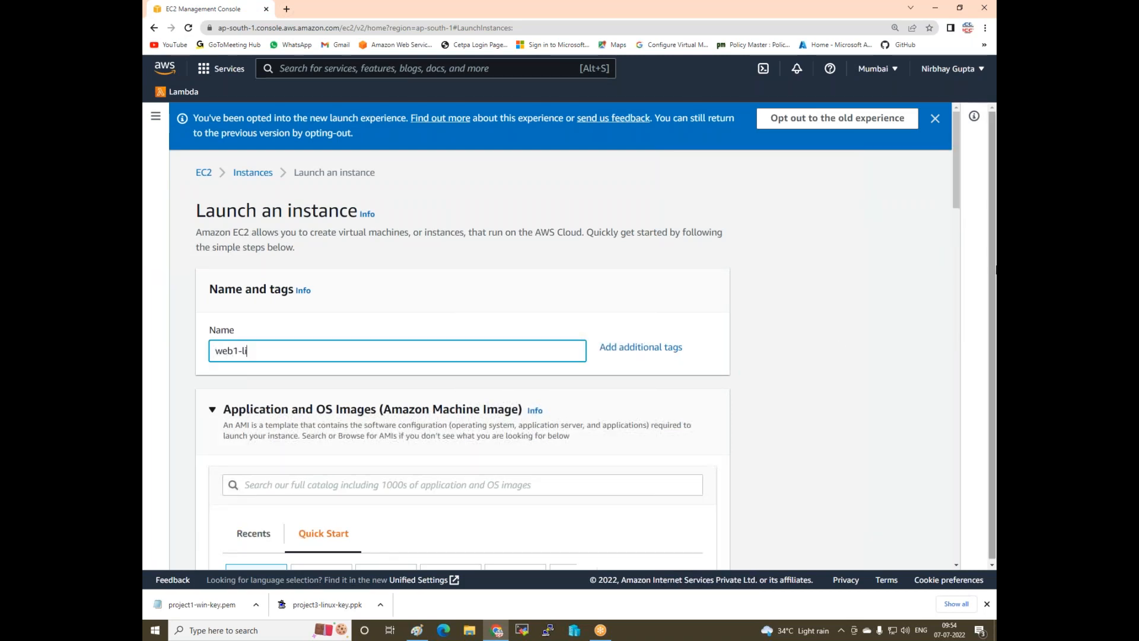
scroll(666, 460, down, 3)
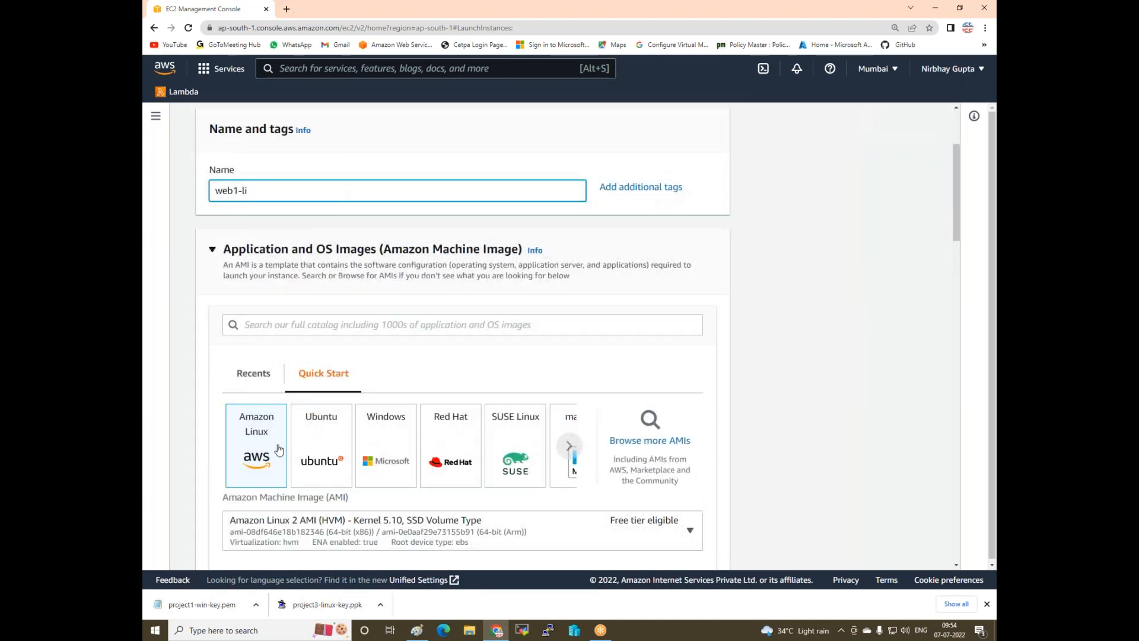
scroll(291, 438, down, 5)
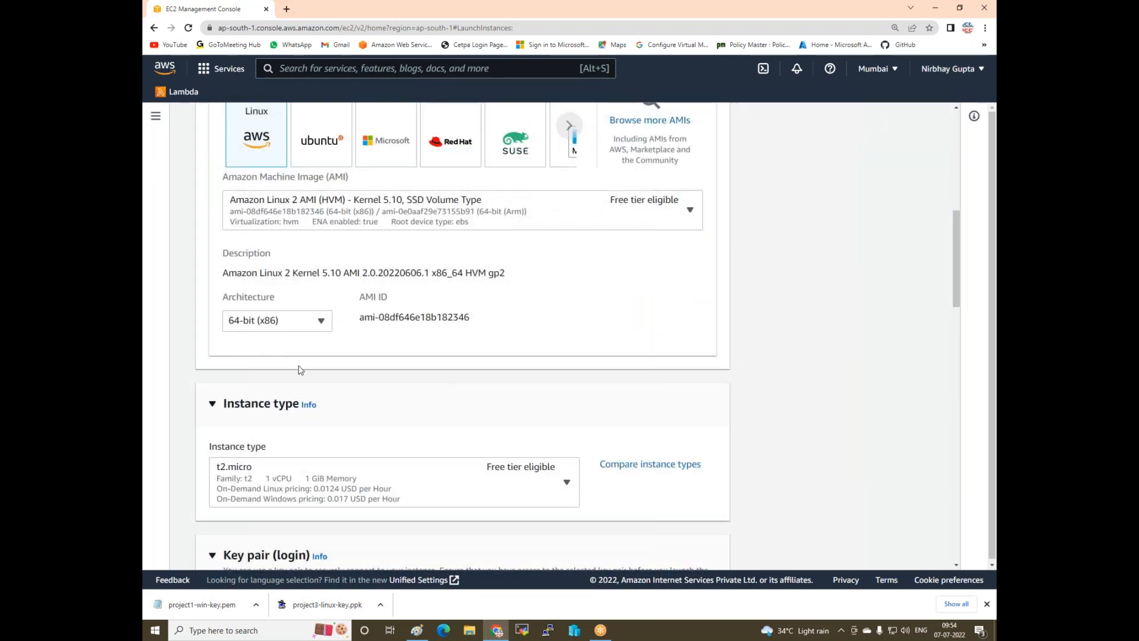
scroll(307, 413, down, 3)
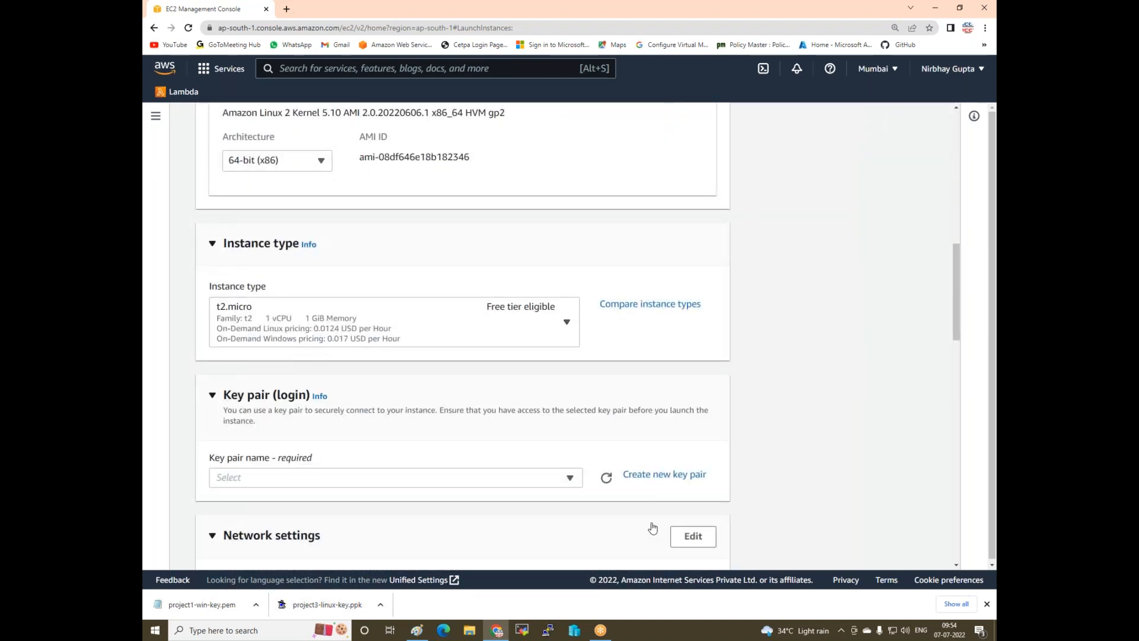
click(651, 479)
- Create key pair project3-l-key in .ppk format and assign it to web1-li
click(449, 298)
text(pro)
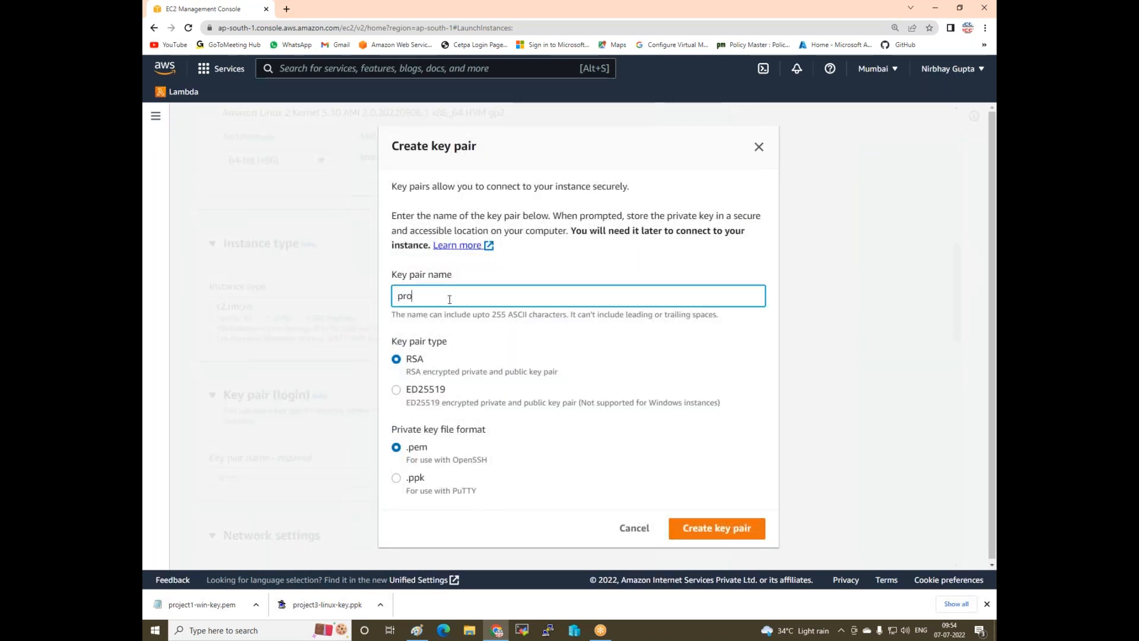
text(ject3-l-key)
click(397, 477)
click(720, 524)
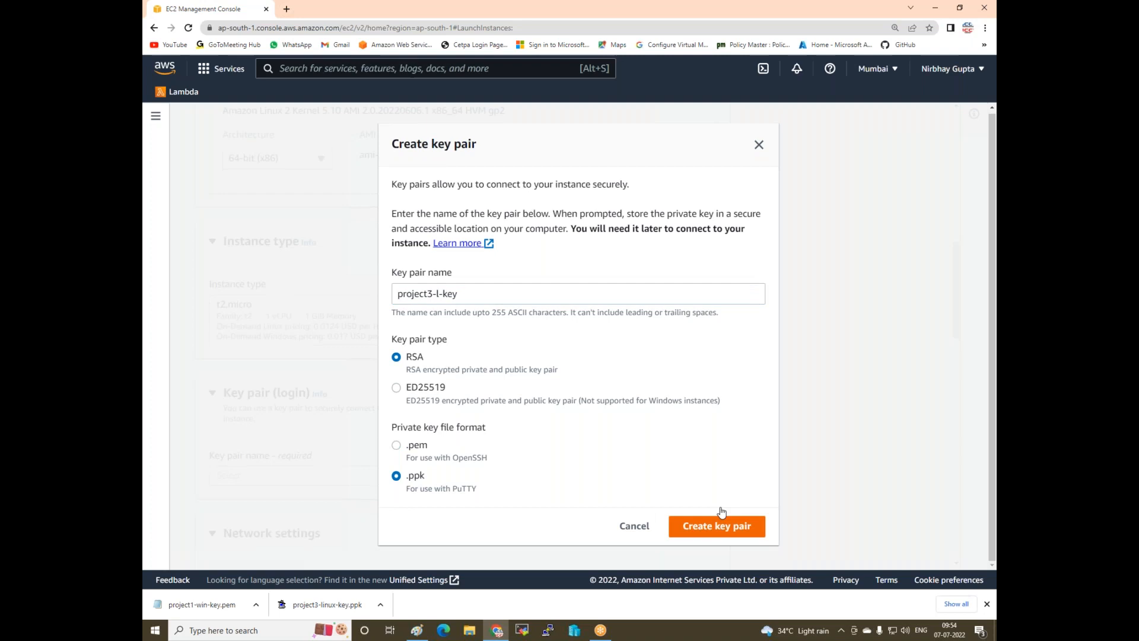
scroll(432, 293, down, 4)
scroll(605, 287, down, 2)
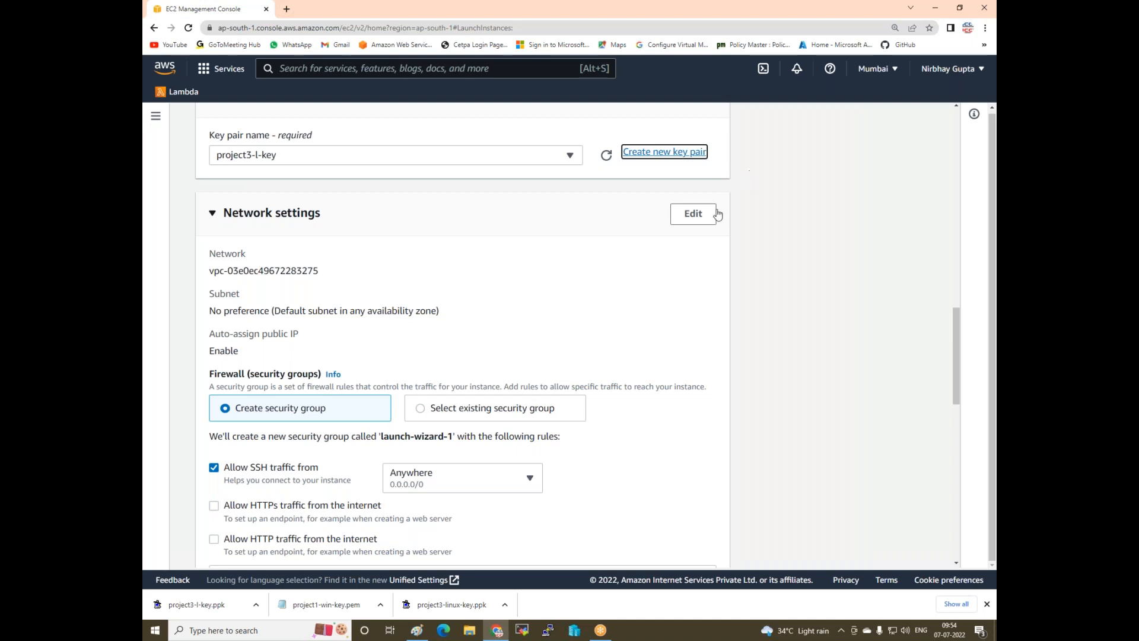
- Put the instance in the ap-south-1a subnet with the existing linux SG security group
click(682, 214)
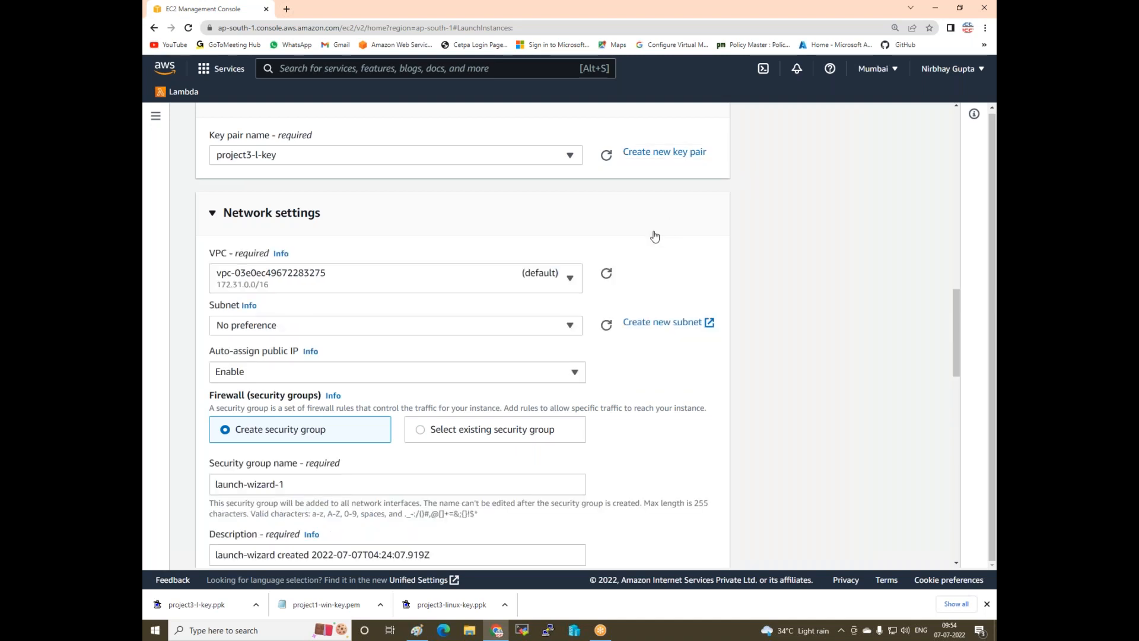
click(371, 326)
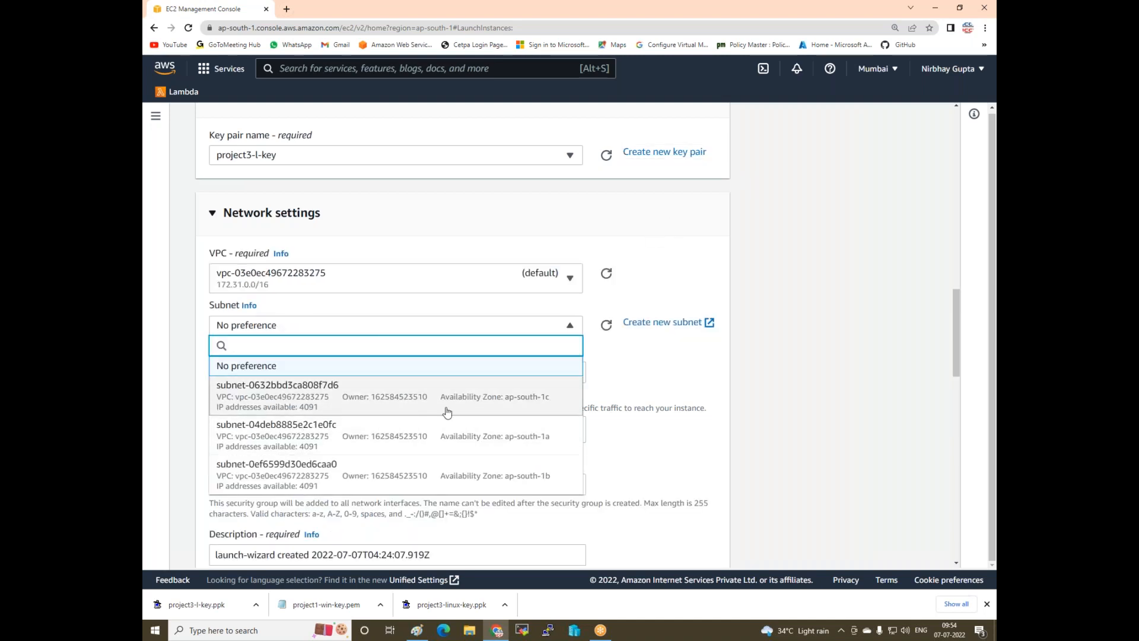
click(467, 442)
scroll(342, 353, down, 2)
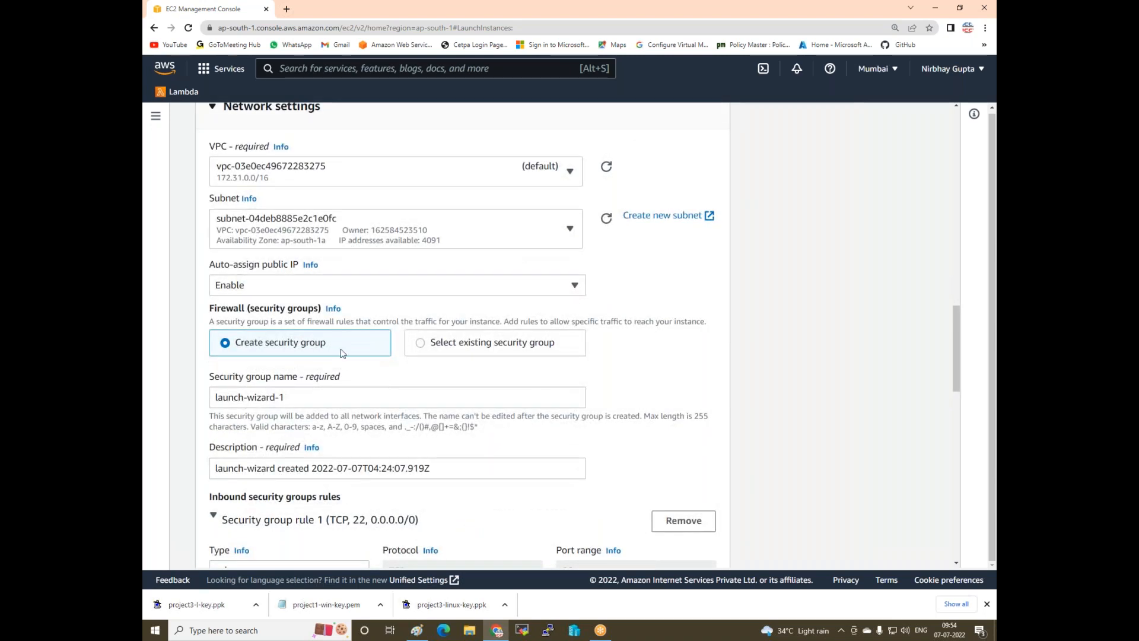
click(423, 344)
click(395, 393)
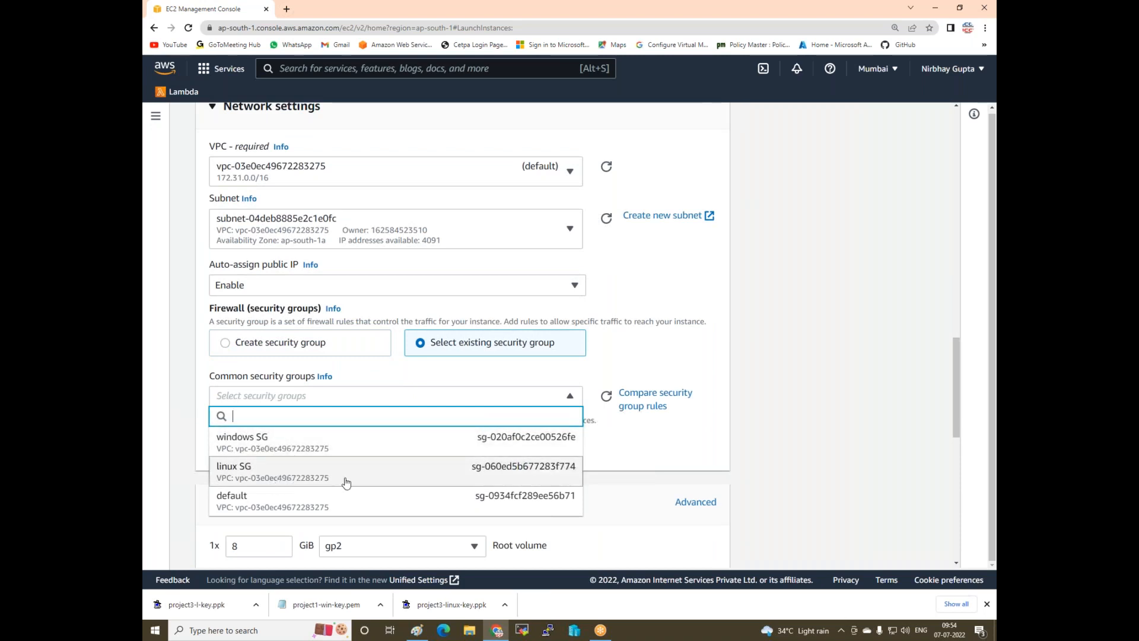
click(249, 474)
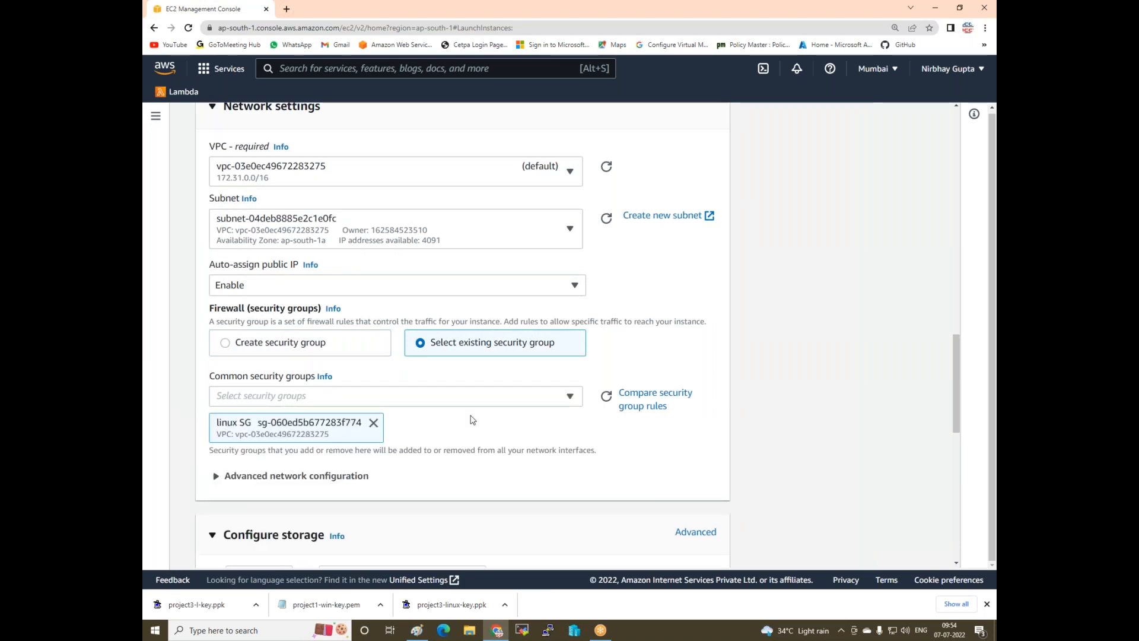
- Set root storage to 10 GiB, launch web1-li, and view all instances
scroll(473, 420, down, 4)
drag(247, 364, 192, 361)
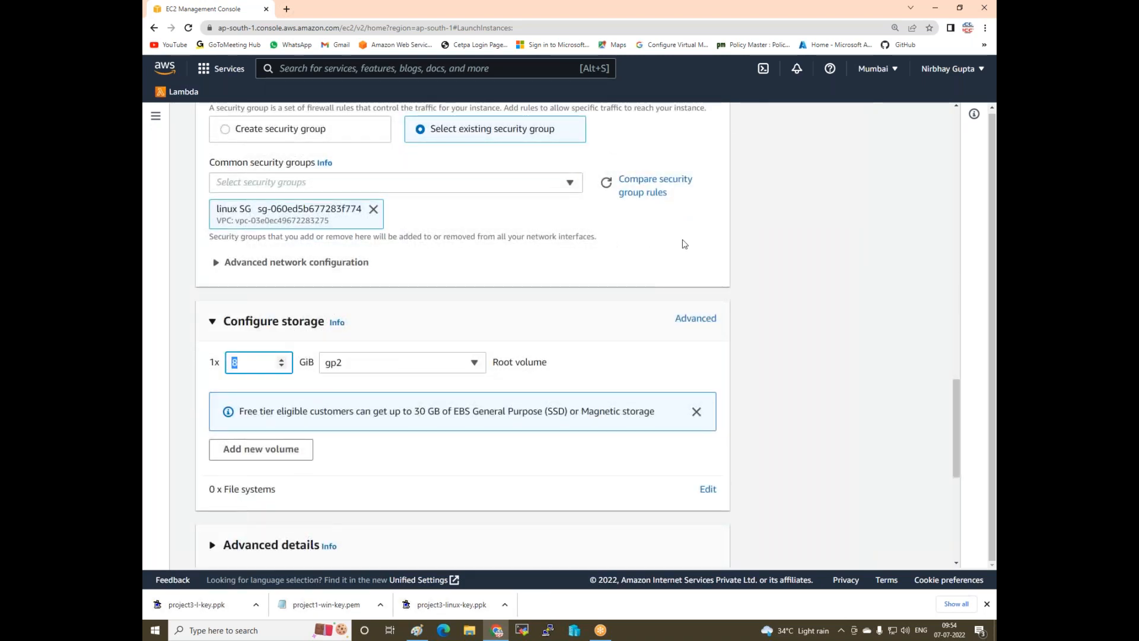
text(10)
scroll(462, 366, down, 6)
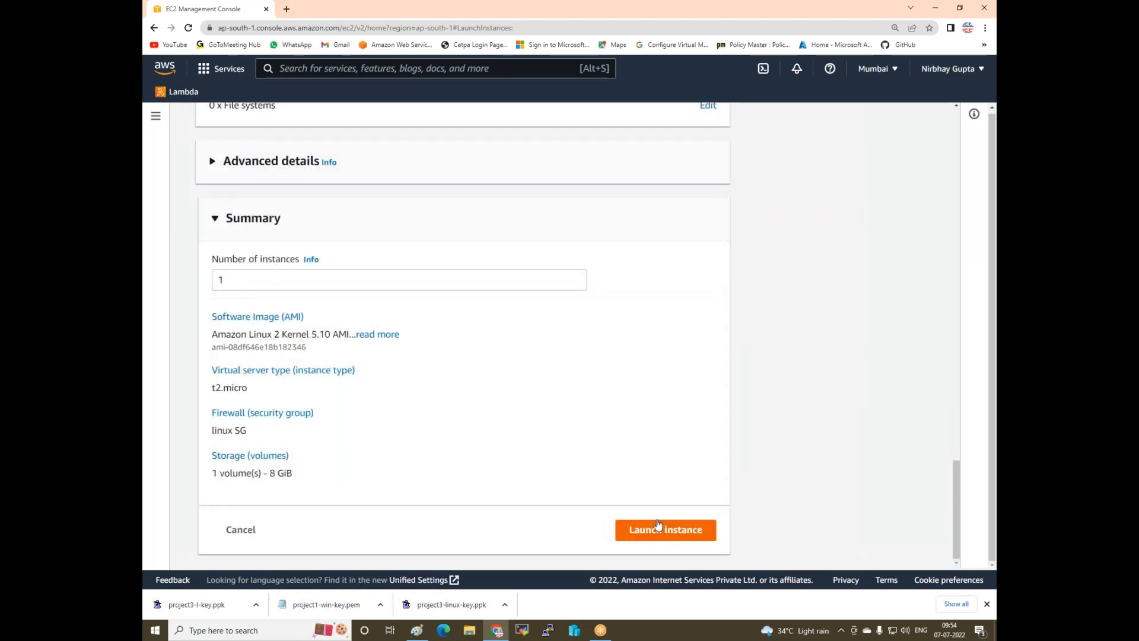
click(657, 525)
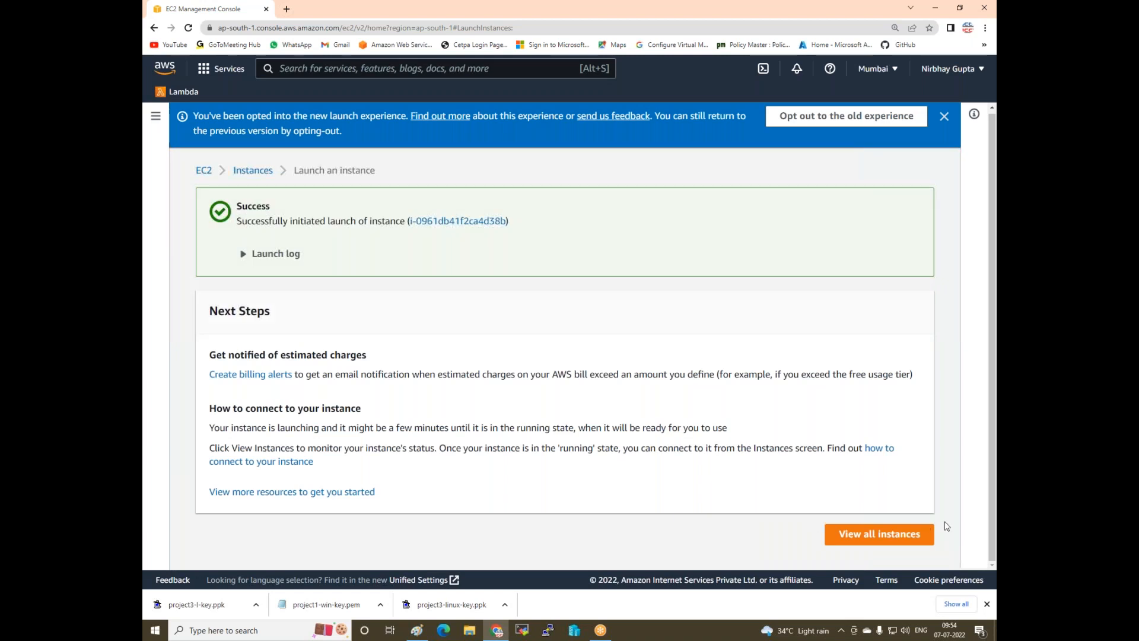
click(872, 537)
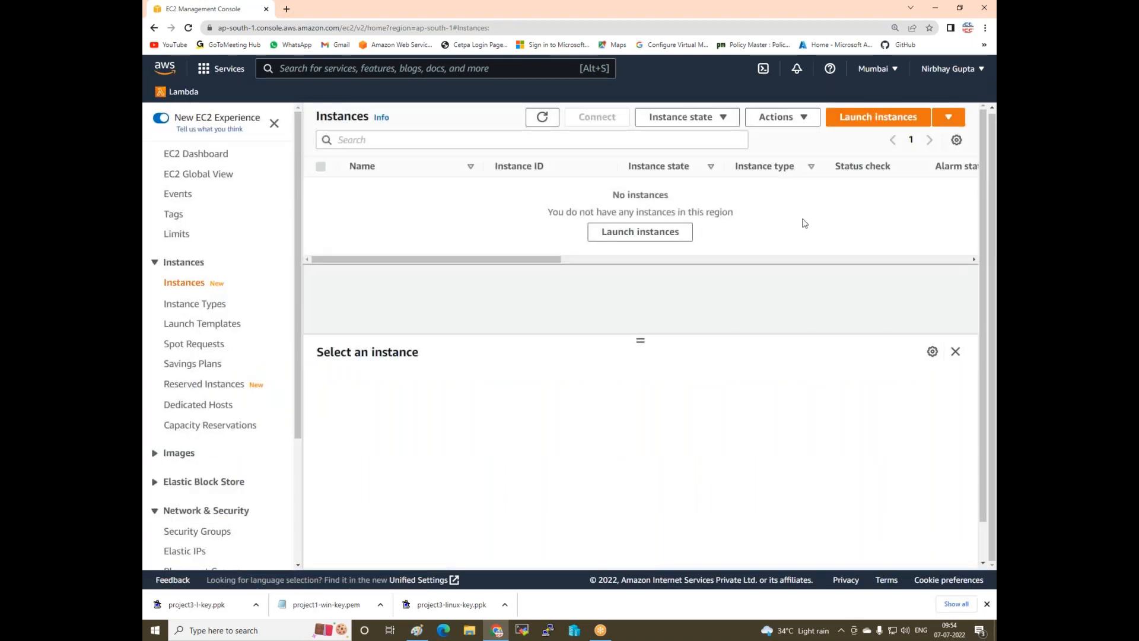
- Start a second instance named web2-l-zonb using key pair project3-l-key
click(852, 118)
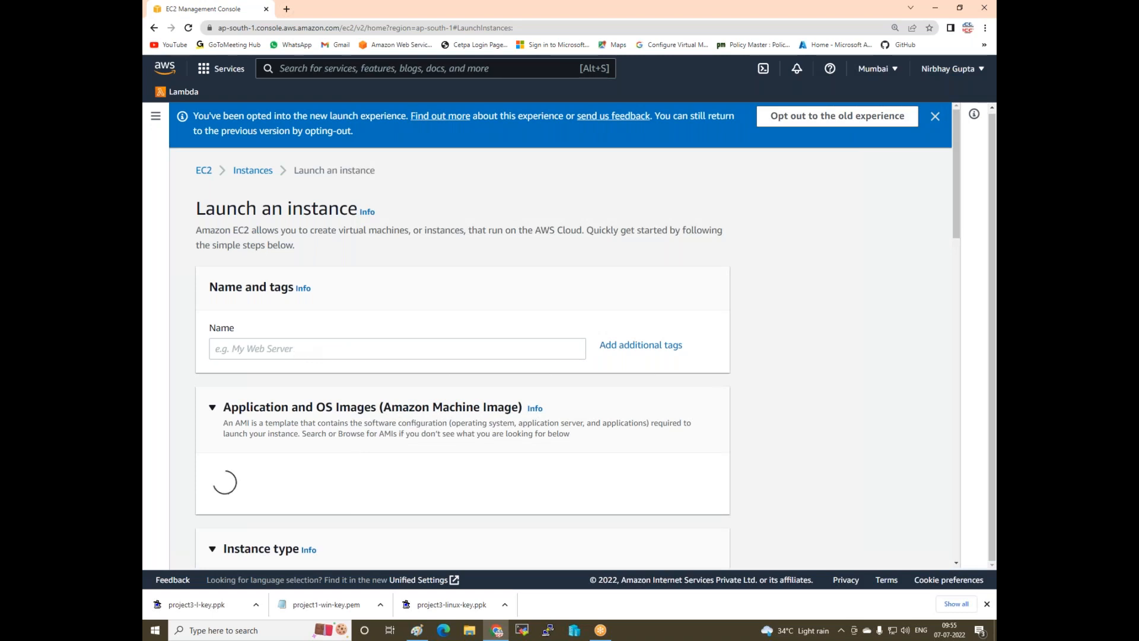
click(306, 349)
text(web2)
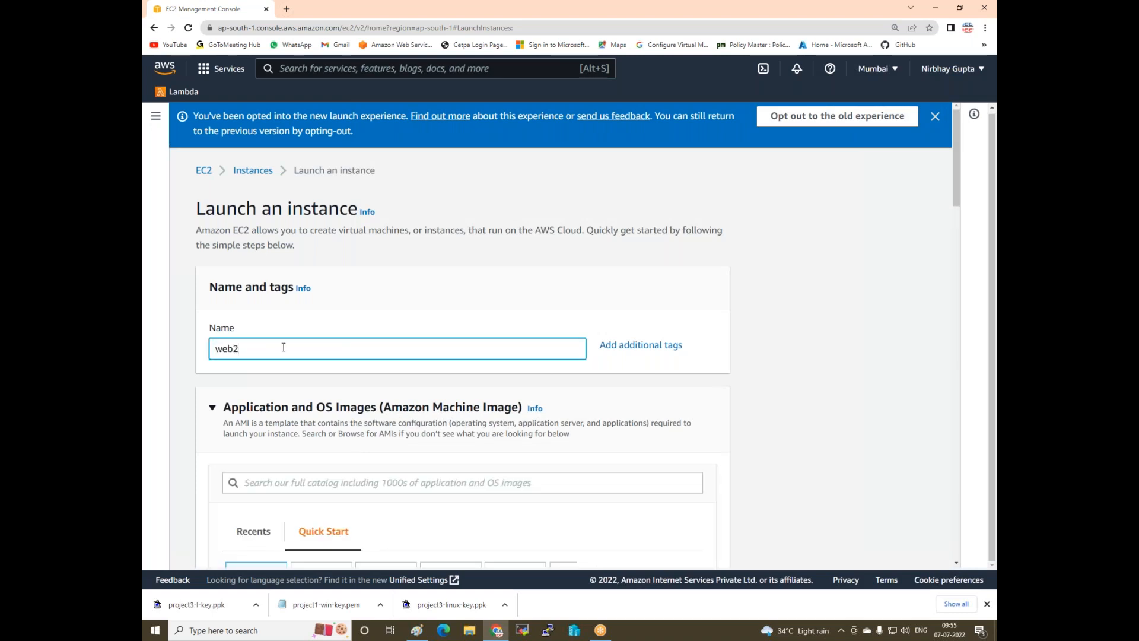
text(-l-zonb)
scroll(283, 350, down, 6)
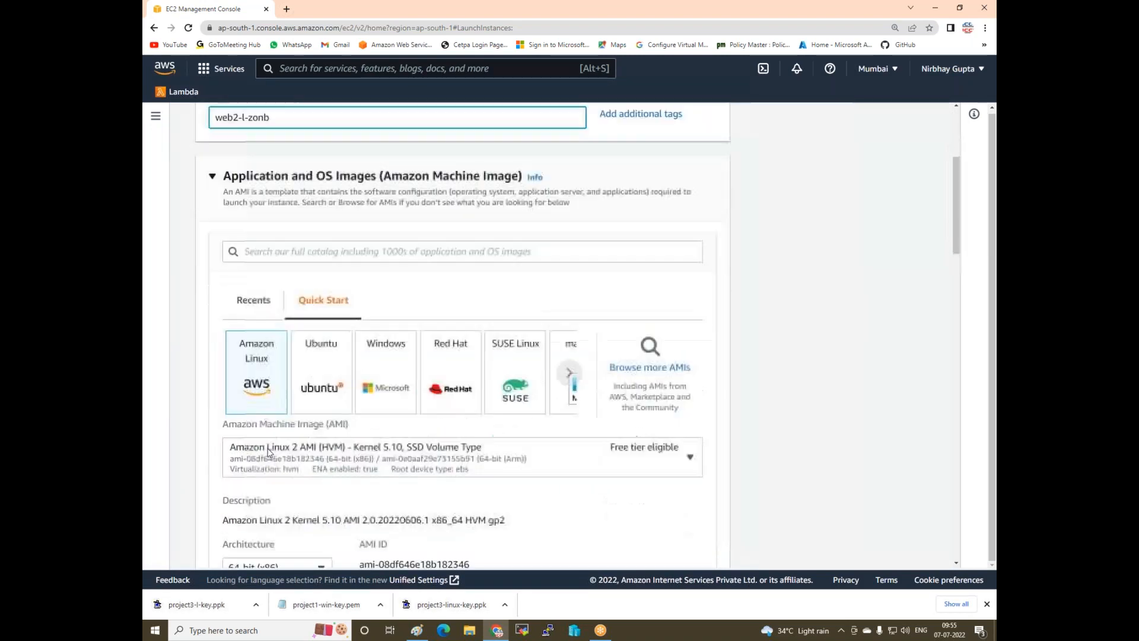
scroll(319, 330, down, 5)
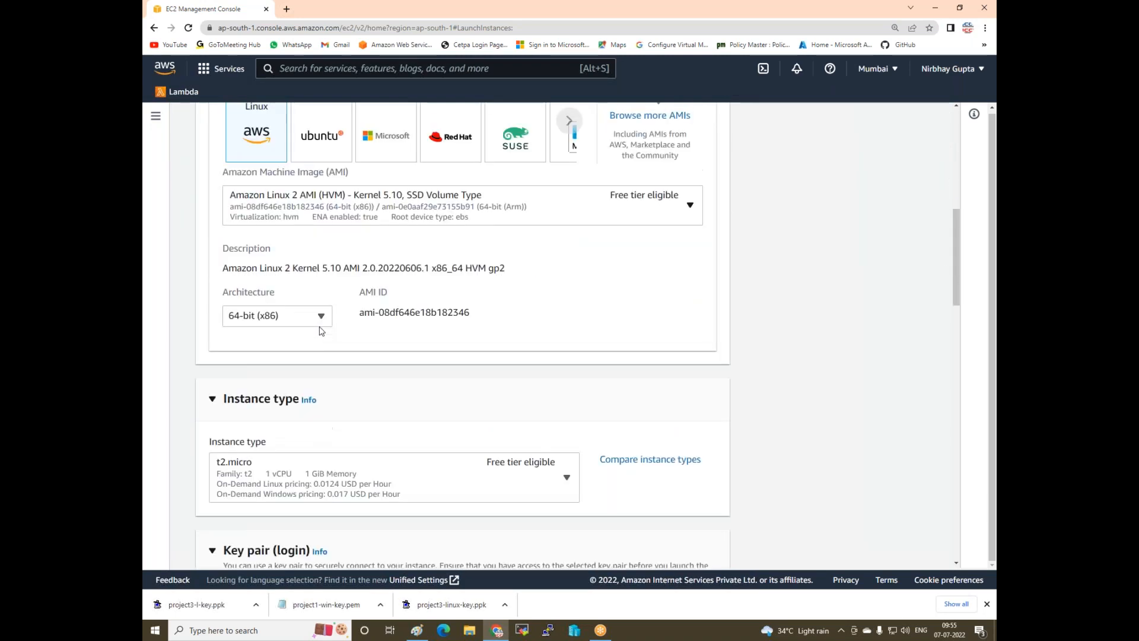
scroll(320, 332, down, 2)
click(322, 315)
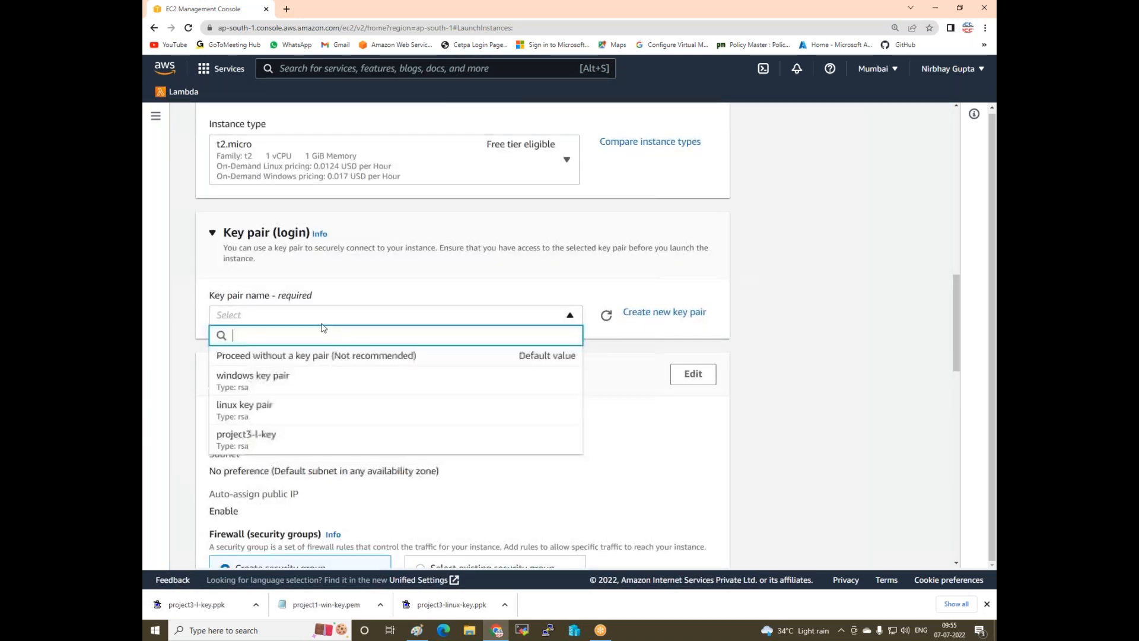
click(276, 436)
- Attach the existing linux SG security group and set root storage to 10 GiB
scroll(280, 432, down, 4)
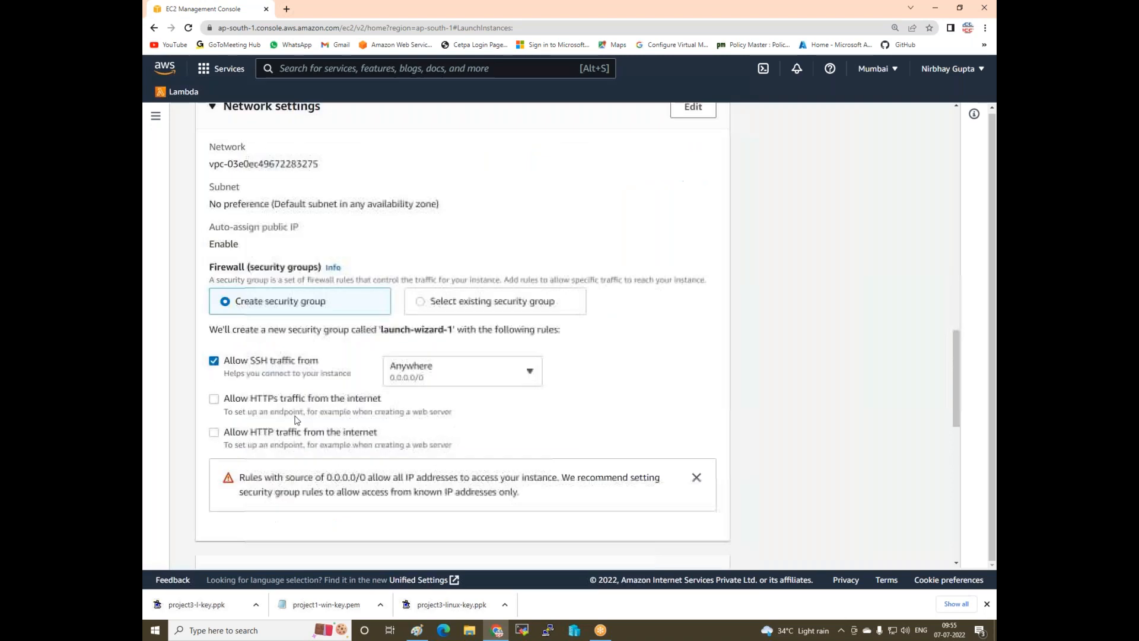
click(420, 301)
click(365, 350)
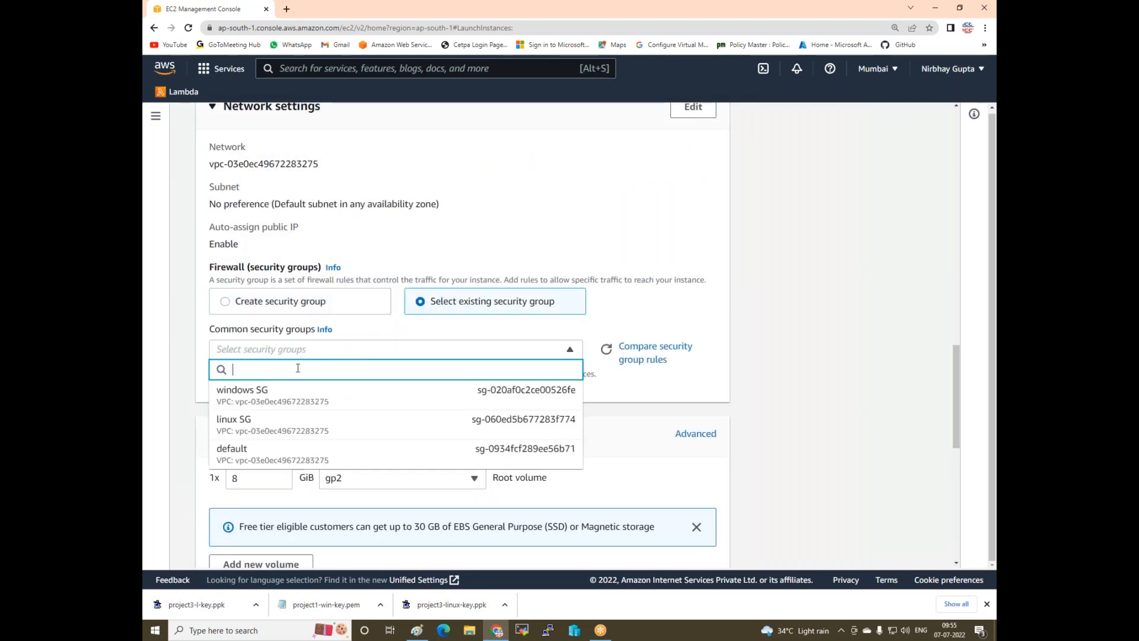
click(267, 420)
scroll(253, 332, down, 3)
double_click(252, 294)
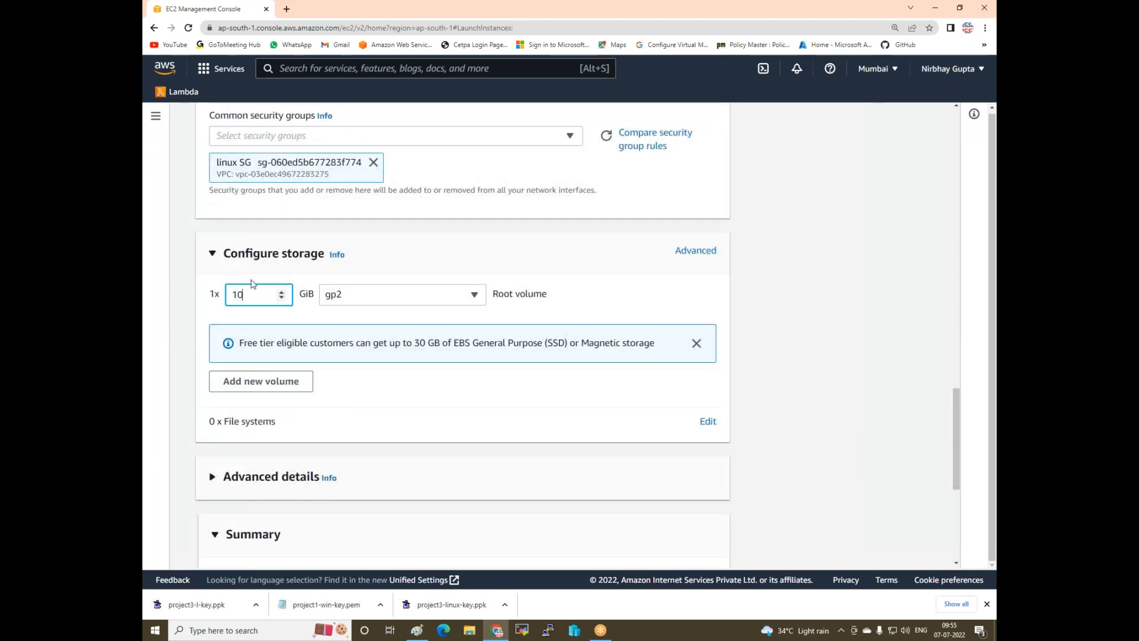
scroll(518, 378, down, 4)
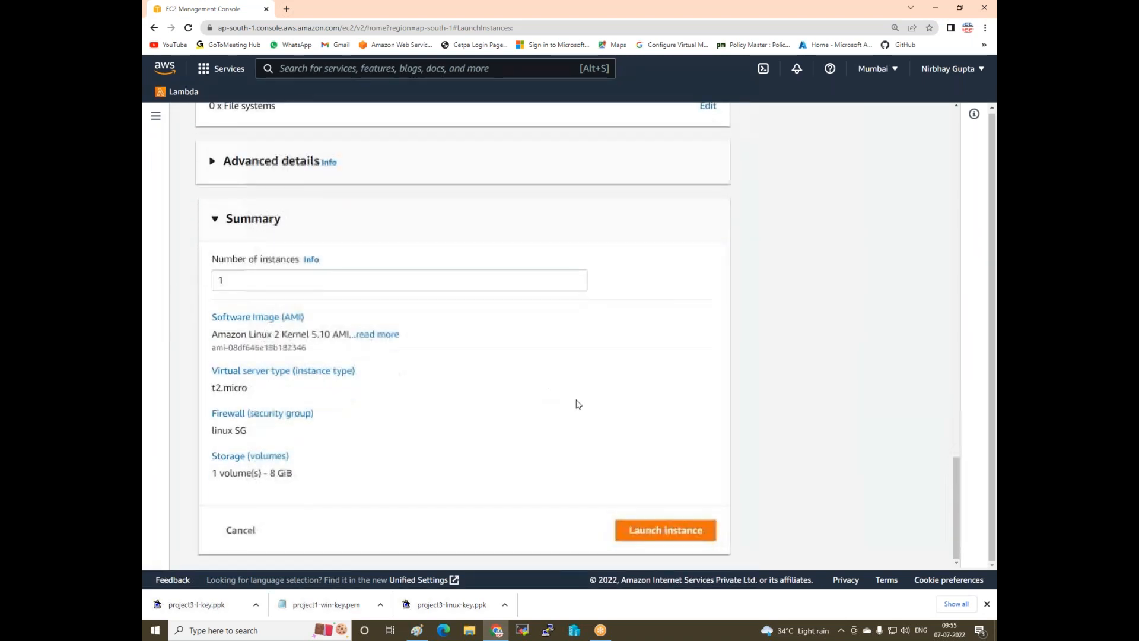
scroll(564, 376, up, 10)
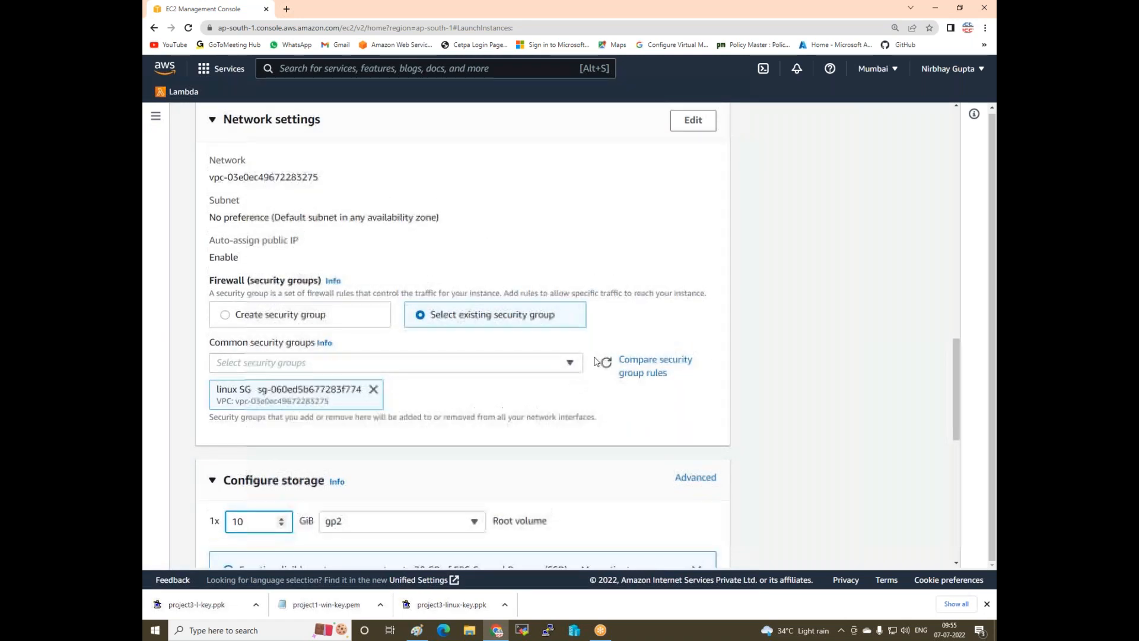
scroll(596, 361, up, 2)
- Move it to the ap-south-1b subnet, launch it, and refresh the instances list
click(688, 276)
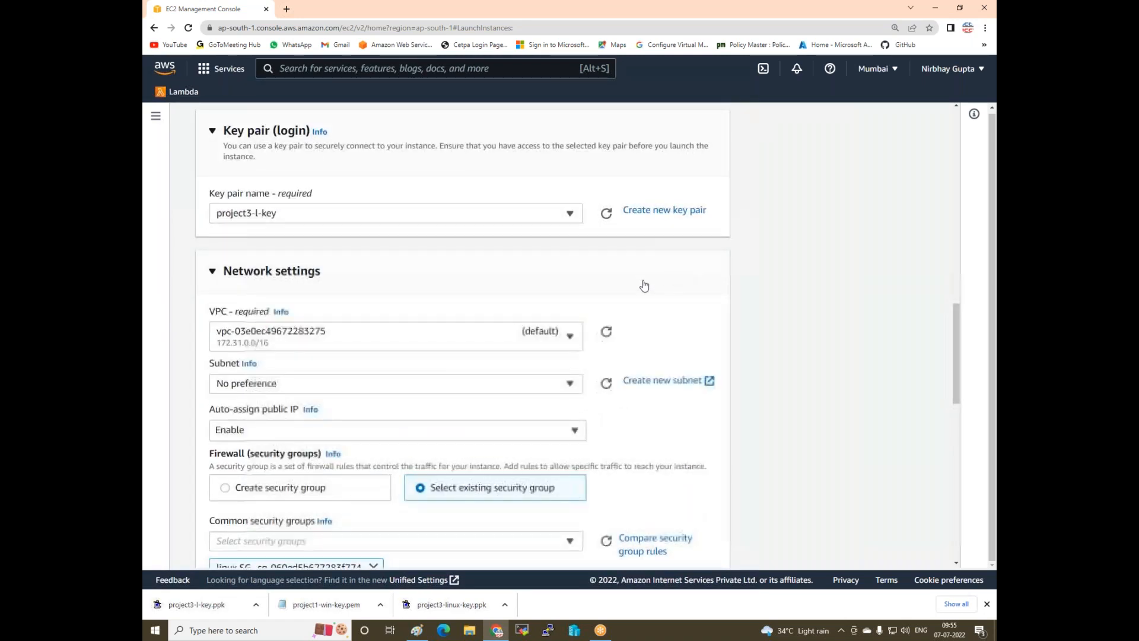
click(342, 385)
click(545, 327)
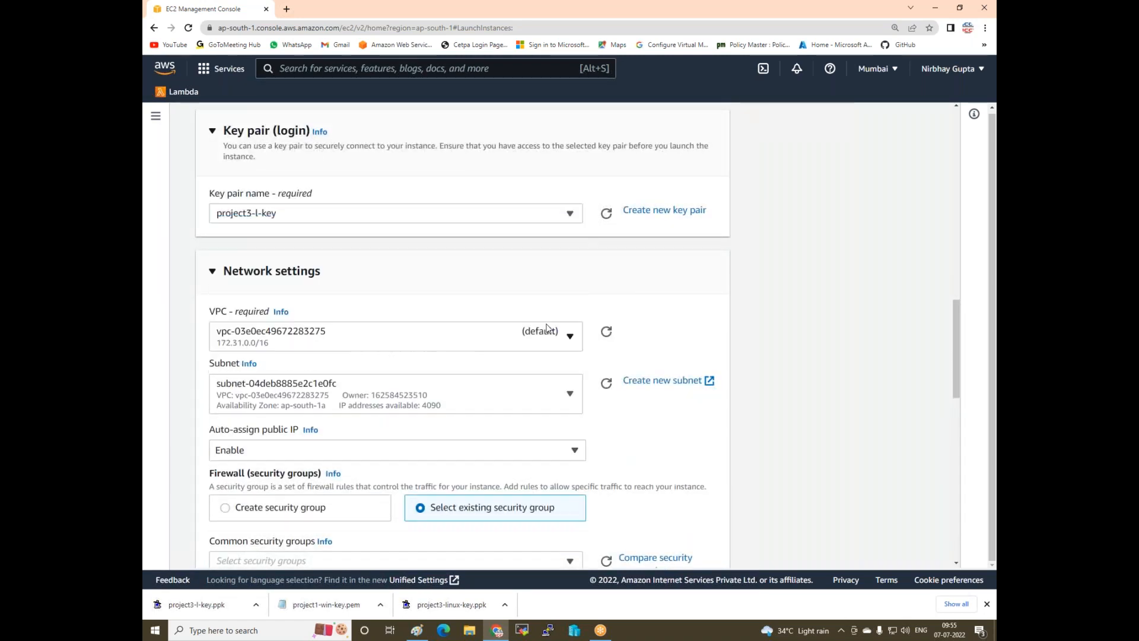
click(547, 391)
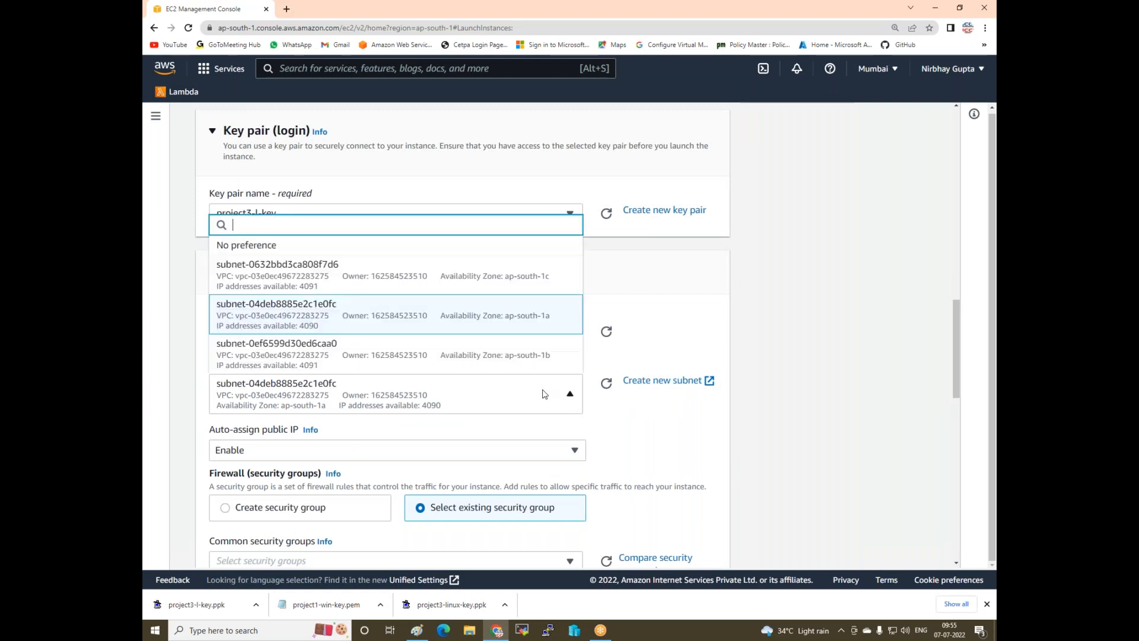
click(516, 371)
scroll(599, 404, down, 15)
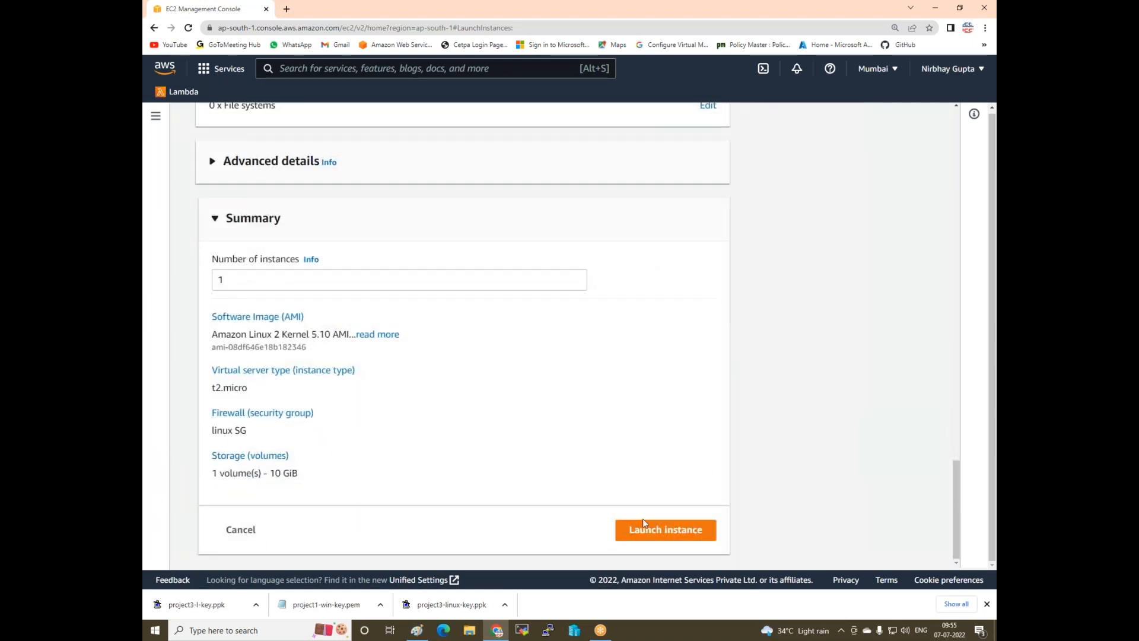
click(641, 536)
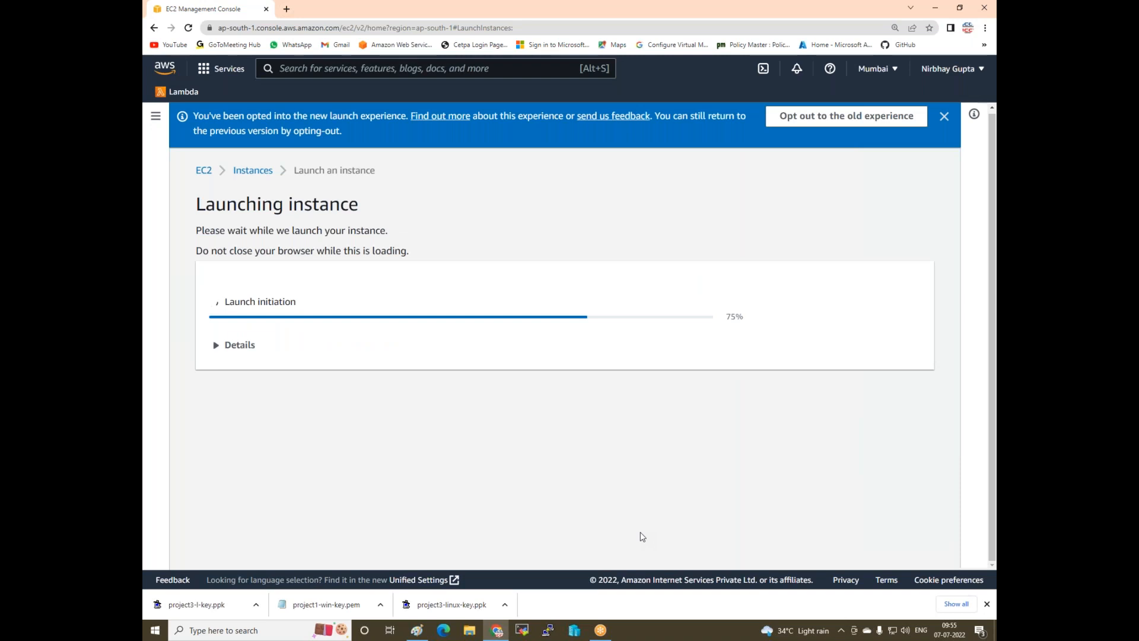
click(853, 535)
click(542, 117)
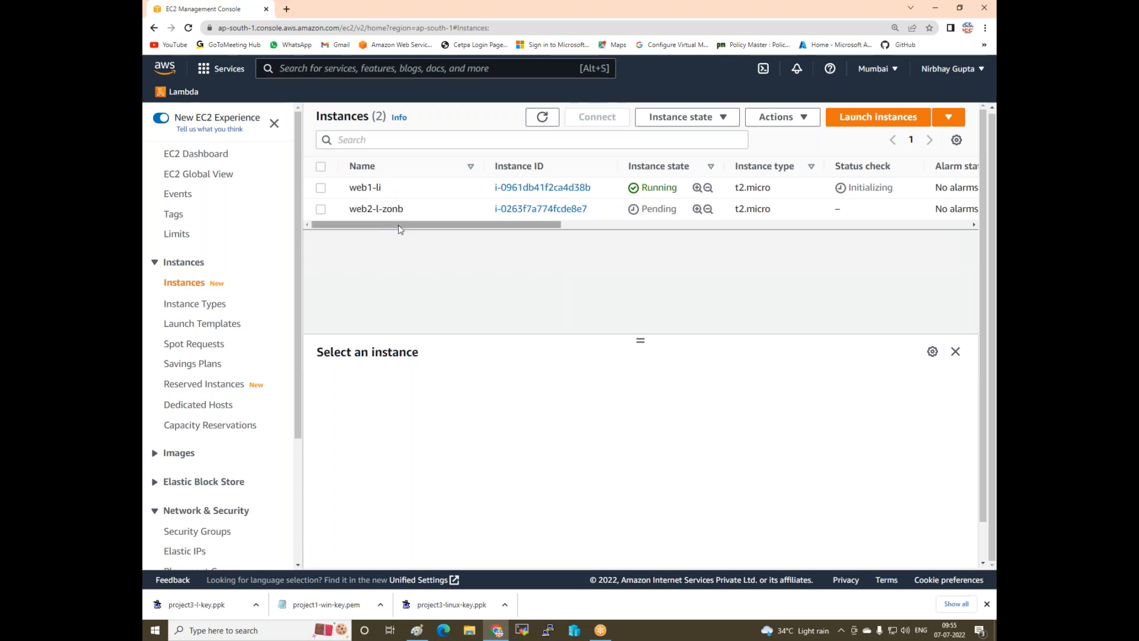
- Scroll the Instances table to confirm the servers run in ap-south-1a and ap-south-1b
drag(402, 229, 466, 189)
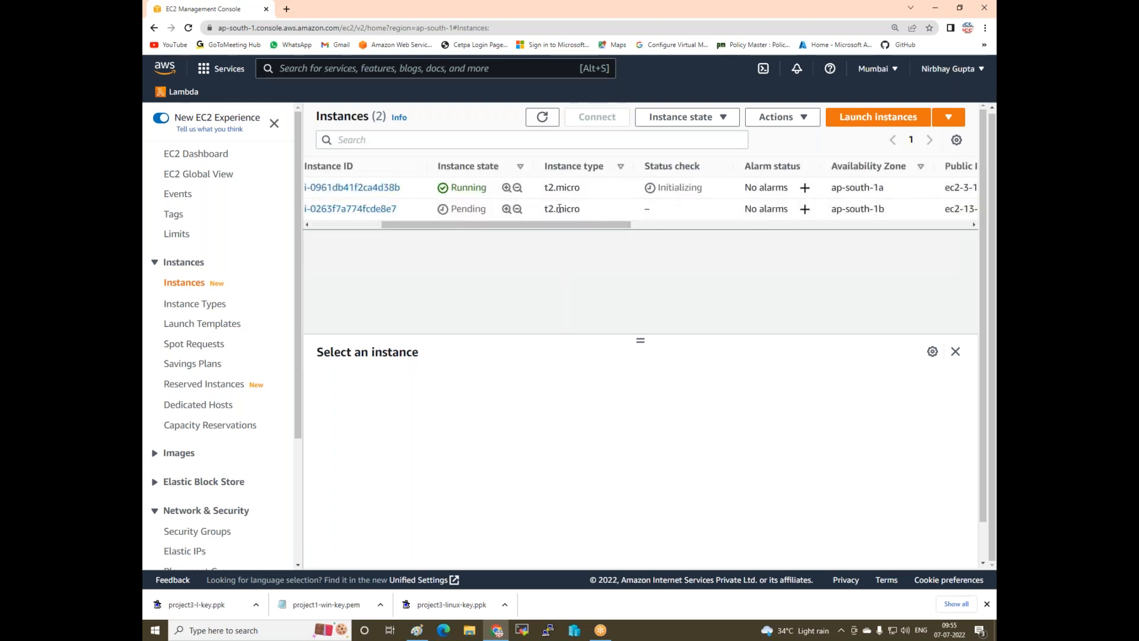
drag(606, 228, 656, 228)
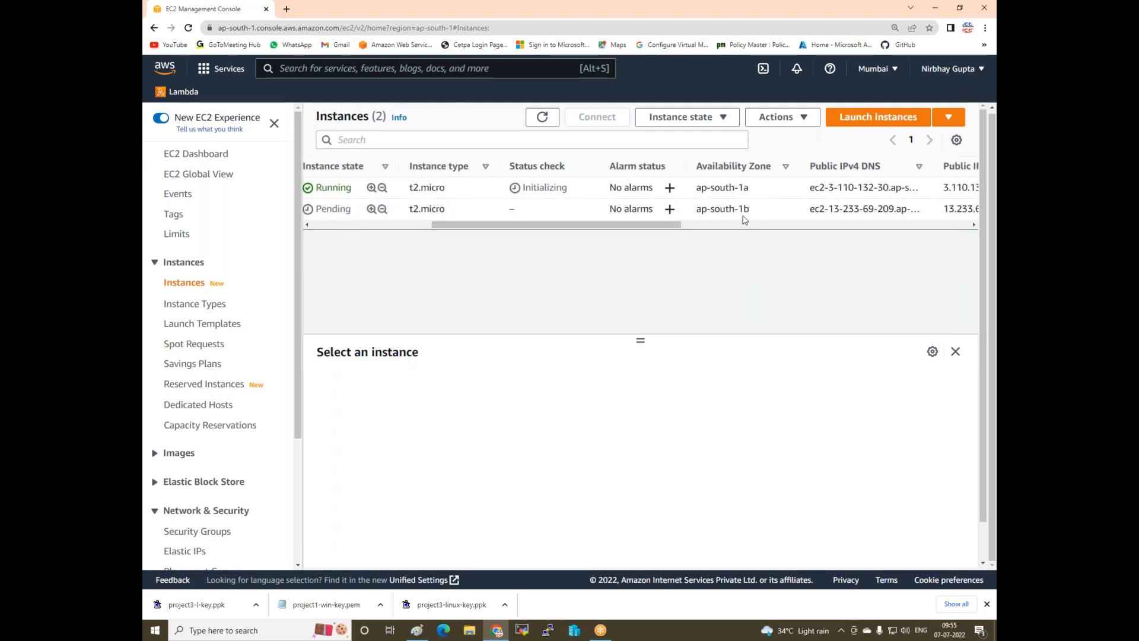
drag(632, 226, 453, 226)
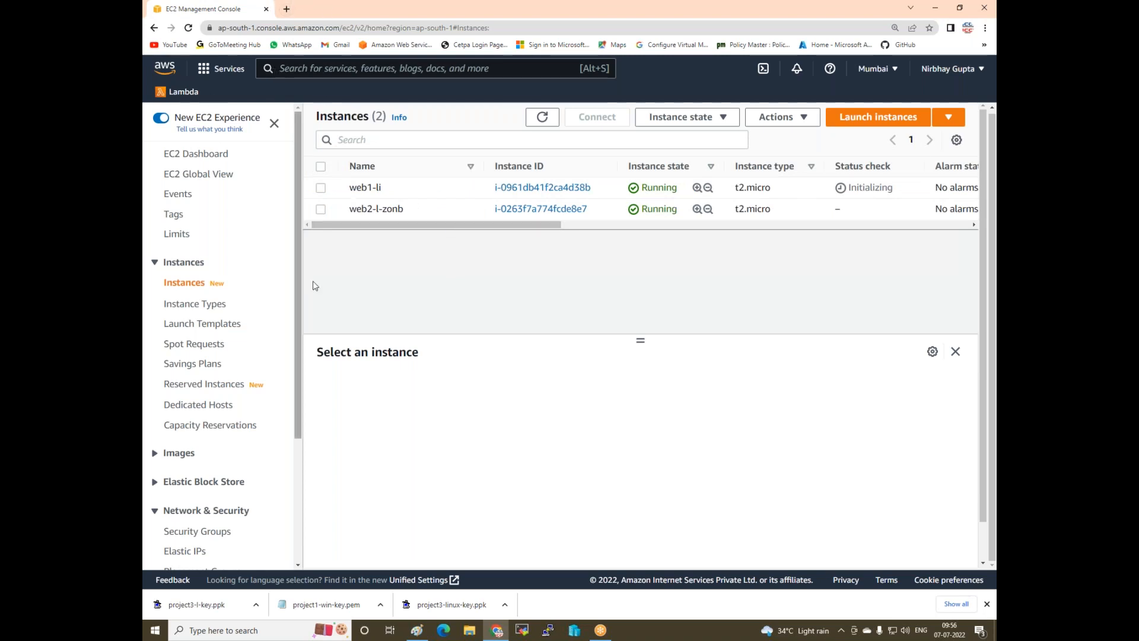
- Copy web1-li's public IPv4 address for use in PuTTY
click(320, 188)
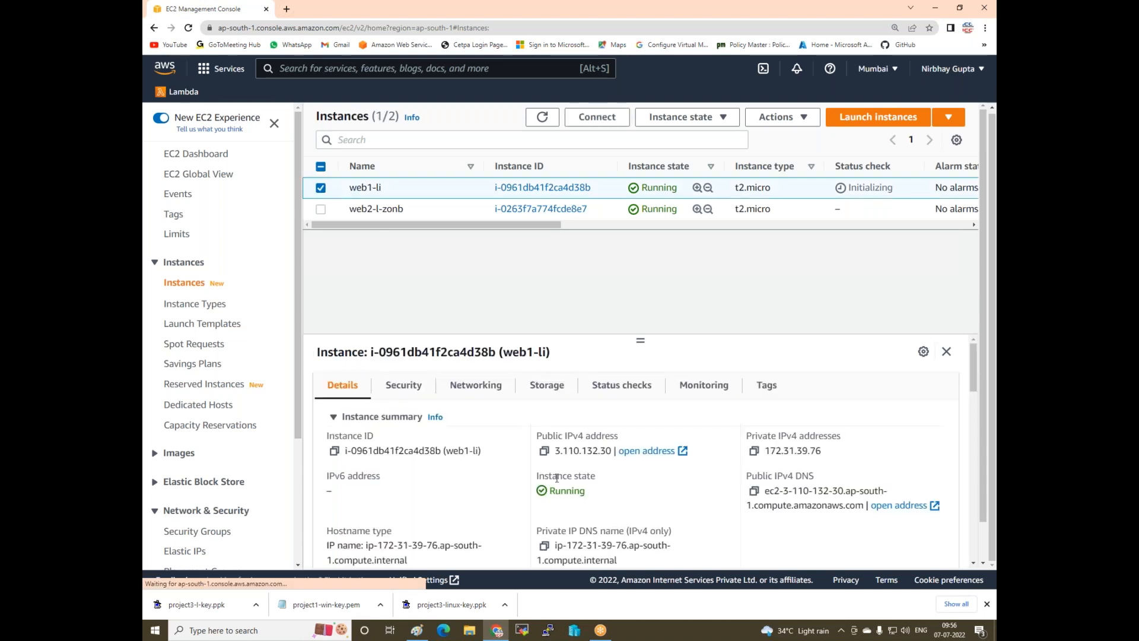
click(544, 451)
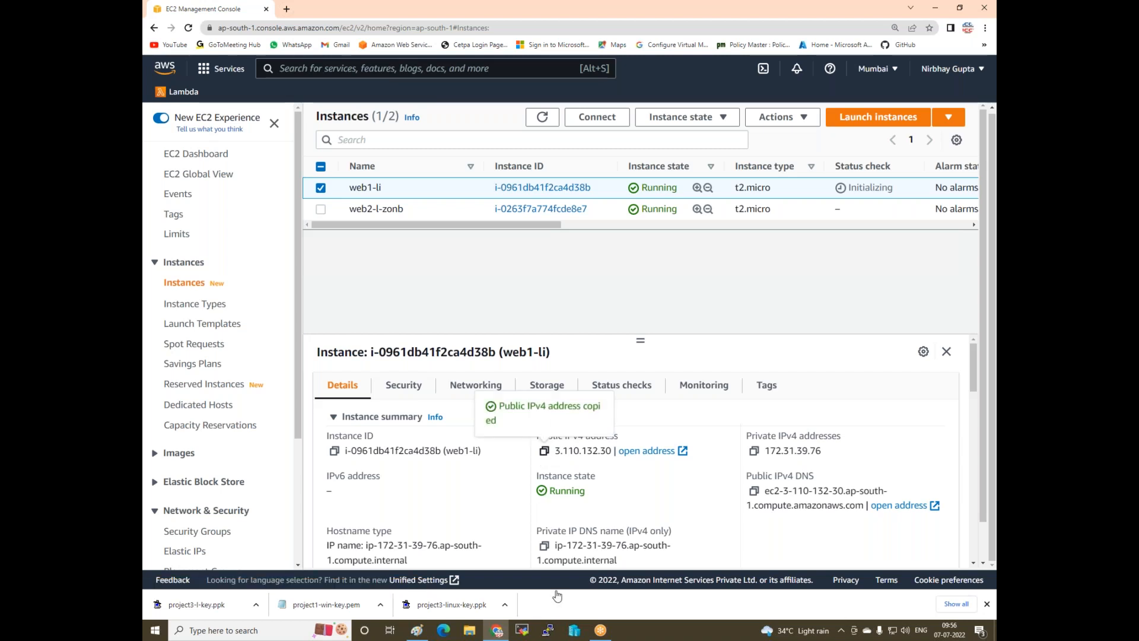
click(547, 630)
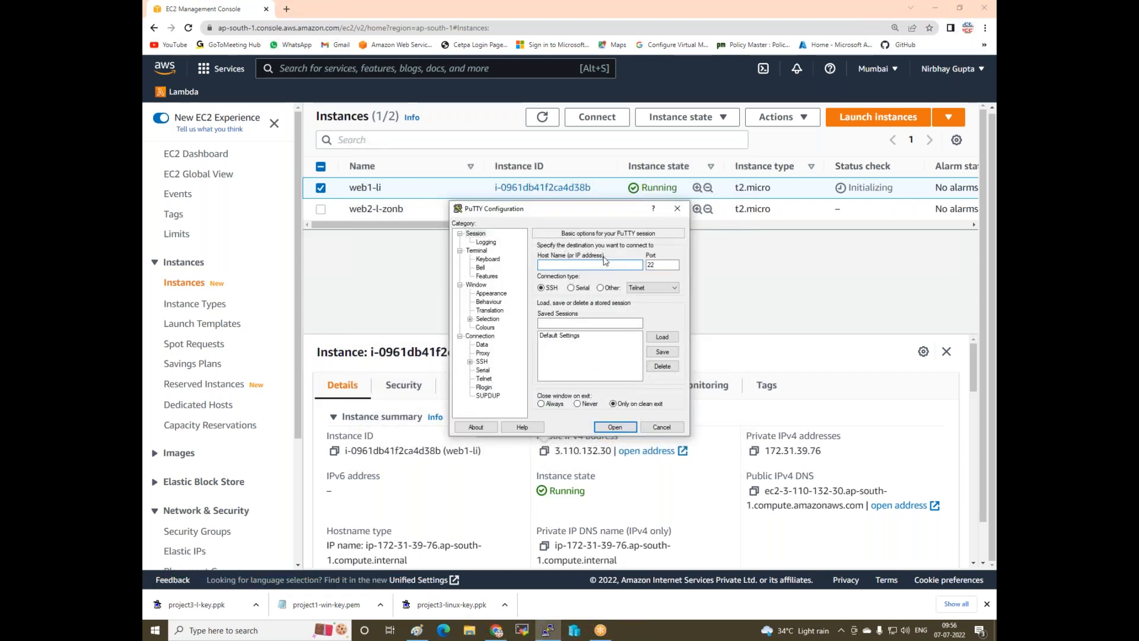
- Set the PuTTY host to web1's IP 3.110.132.30 and the terminal font to 18 point
key(ctrl+v)
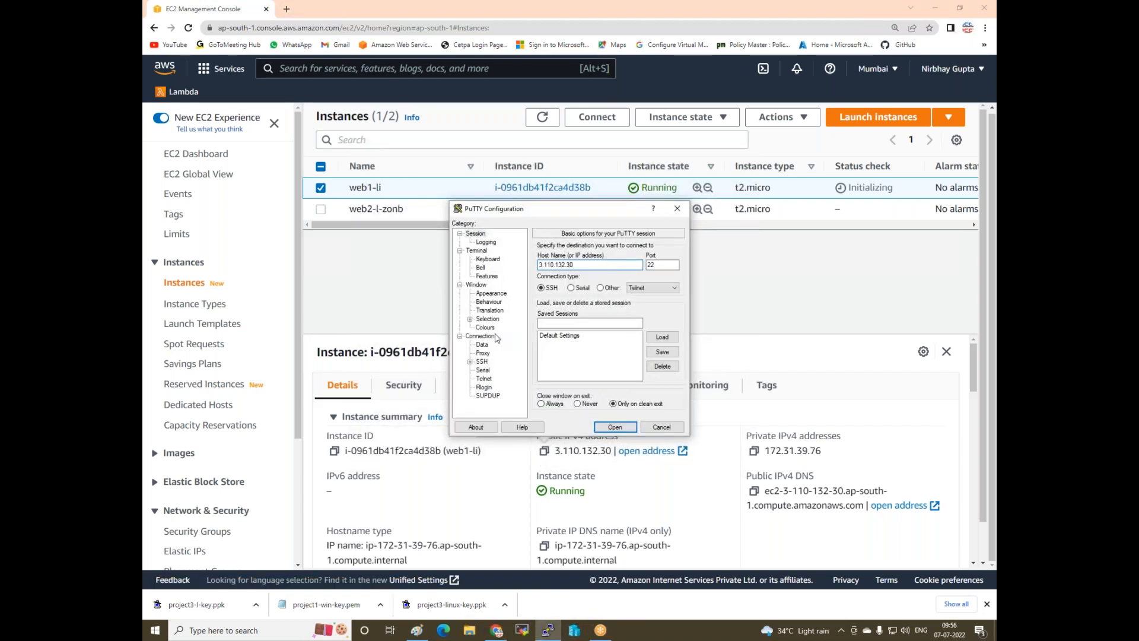
click(490, 294)
click(659, 309)
click(657, 360)
click(617, 509)
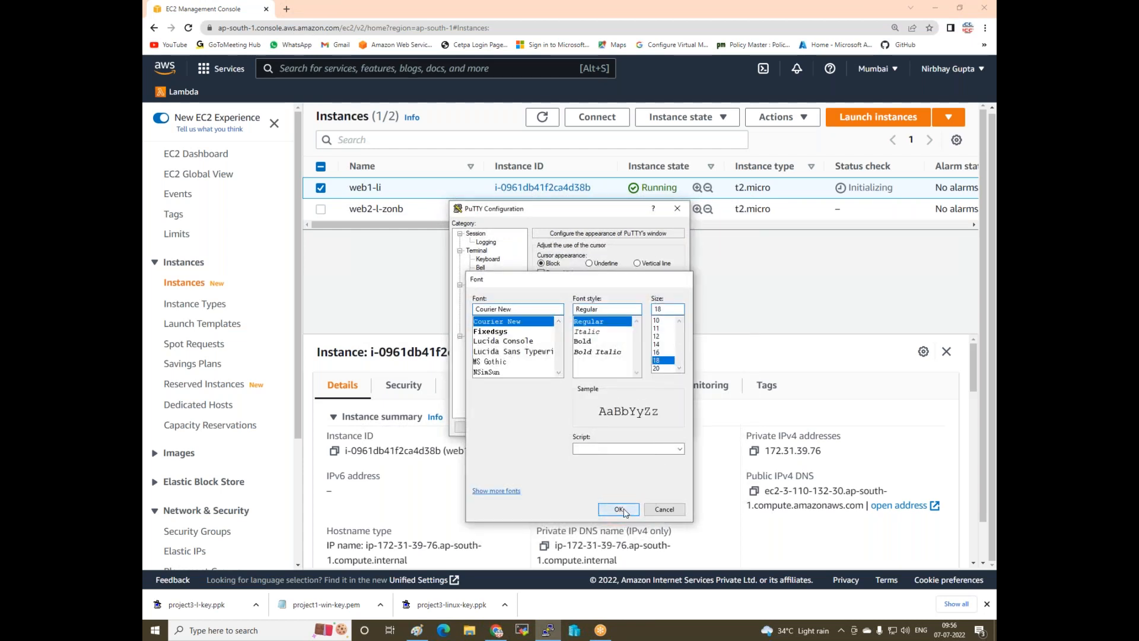
- Use the project3-l-key private key for SSH authentication and connect to web1
click(481, 363)
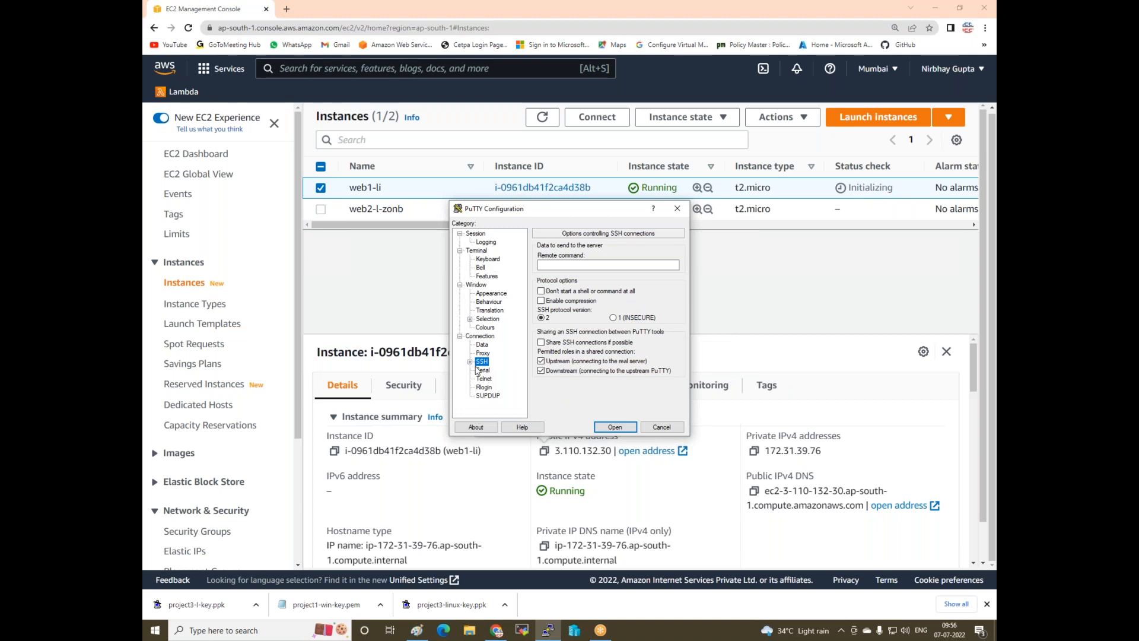
click(470, 362)
click(492, 370)
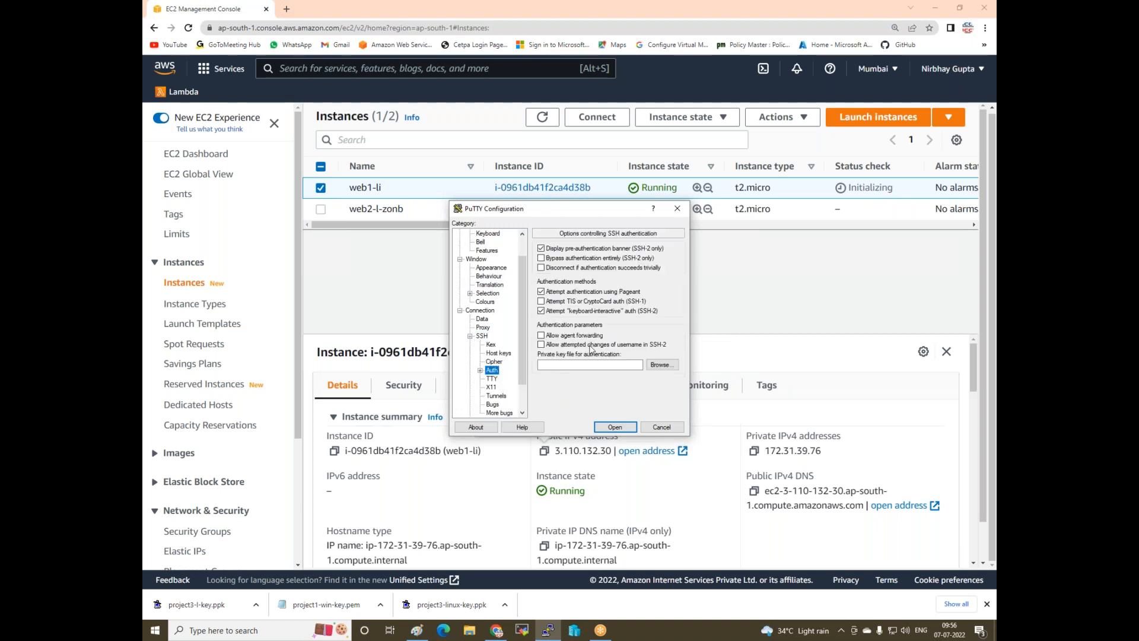
click(662, 365)
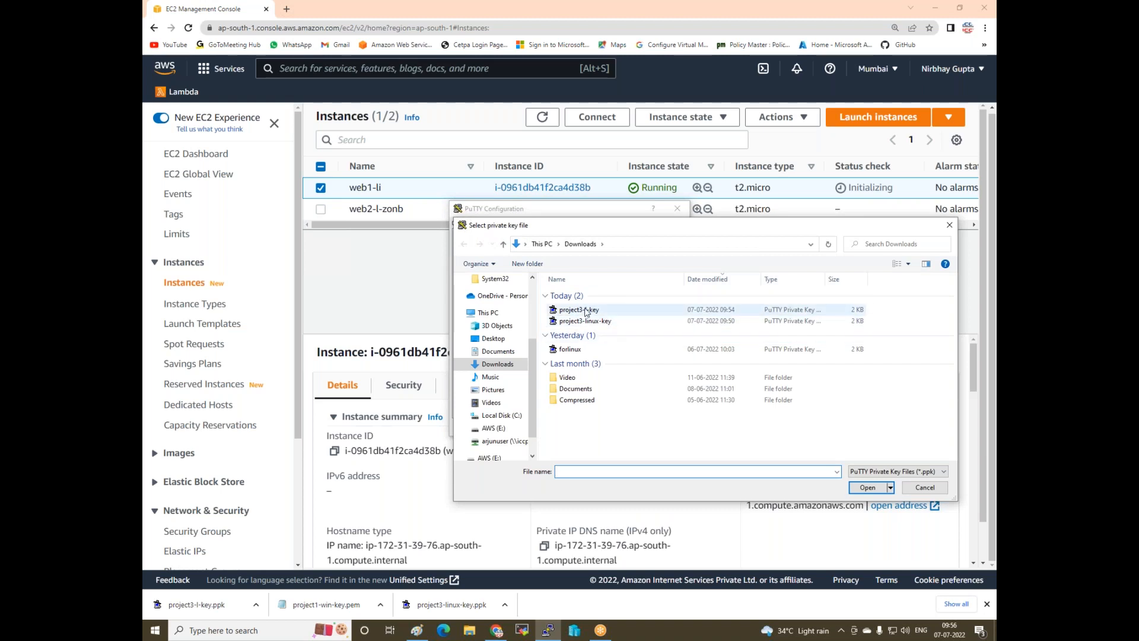
double_click(585, 310)
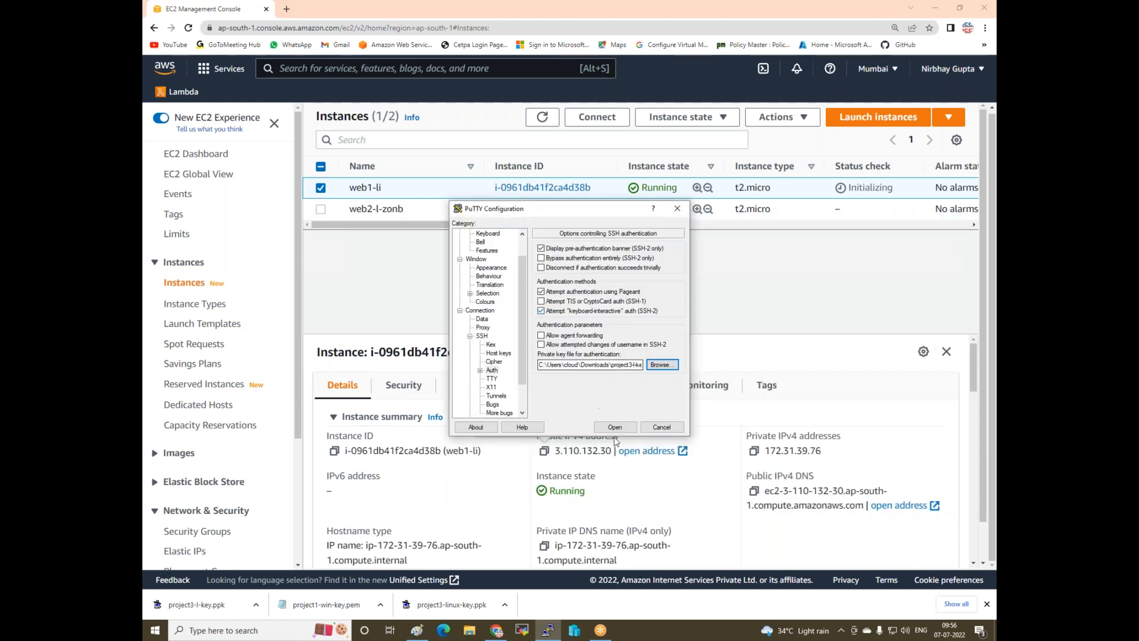
click(615, 427)
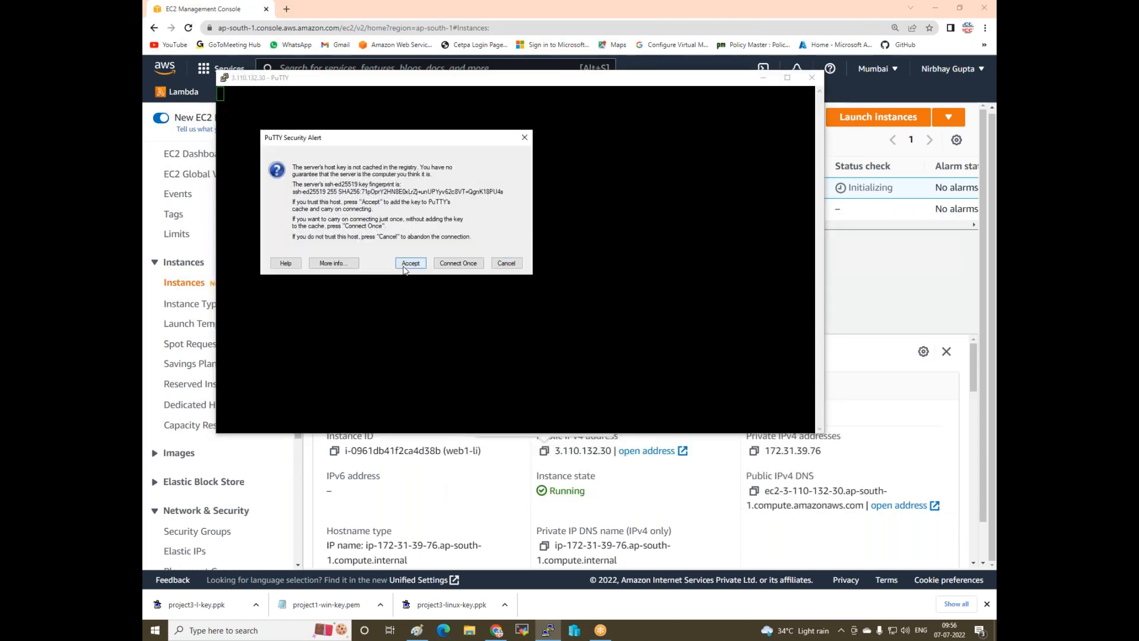
- Accept the host key, log in as ec2-user and become root with sudo su -
click(410, 263)
text(ec)
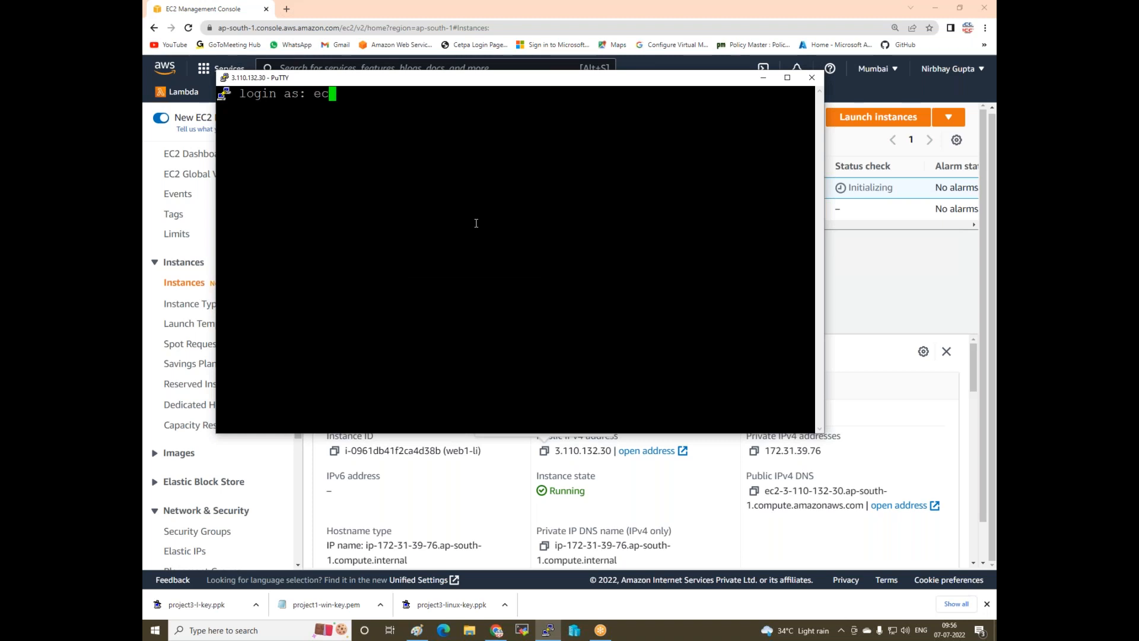
text(2-user)
key(Return)
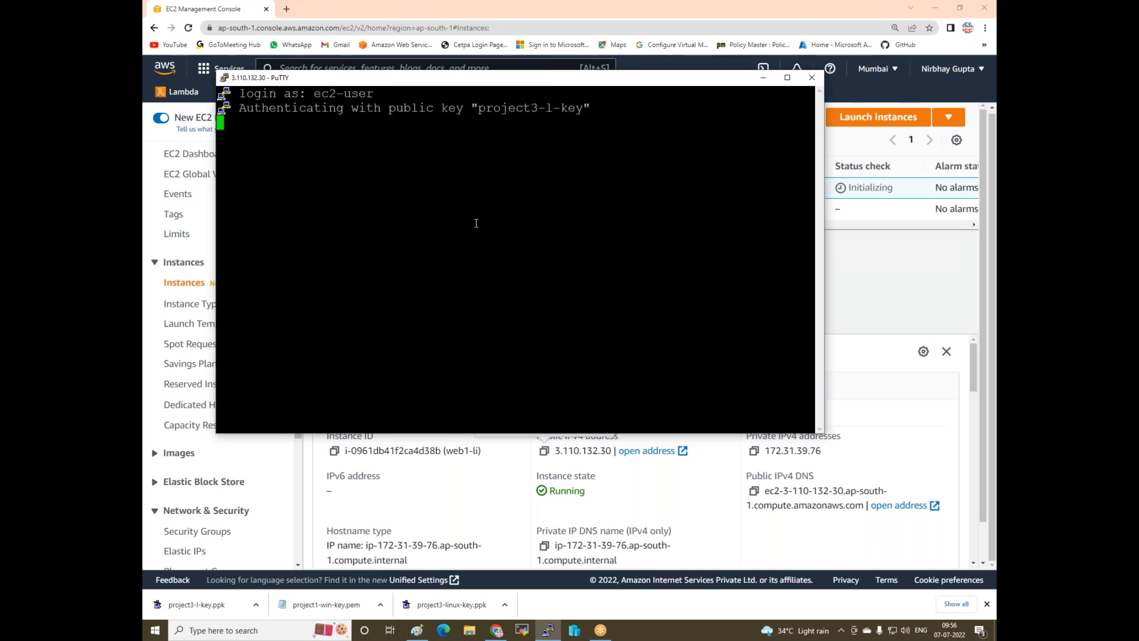
text(yum inst)
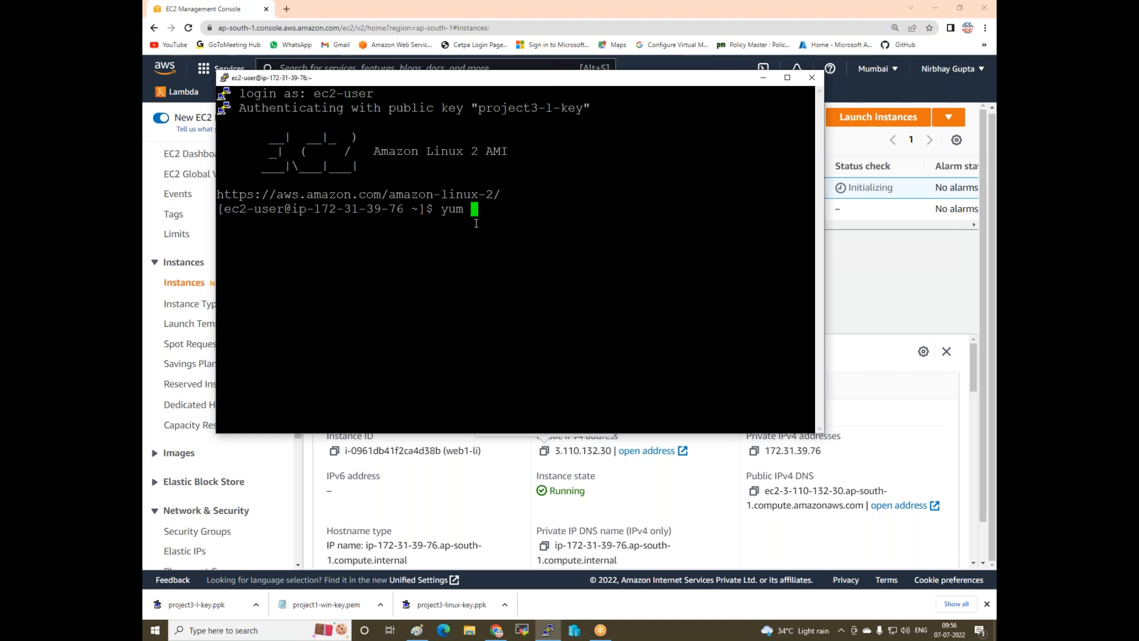
key(BackSpace)
key(BackSpace)
key(BackSpace)
key(BackSpace)
key(BackSpace)
key(BackSpace)
key(BackSpace)
key(BackSpace)
text(sudo su -)
key(Return)
- Install Apache with yum install httpd -y
text(yum i)
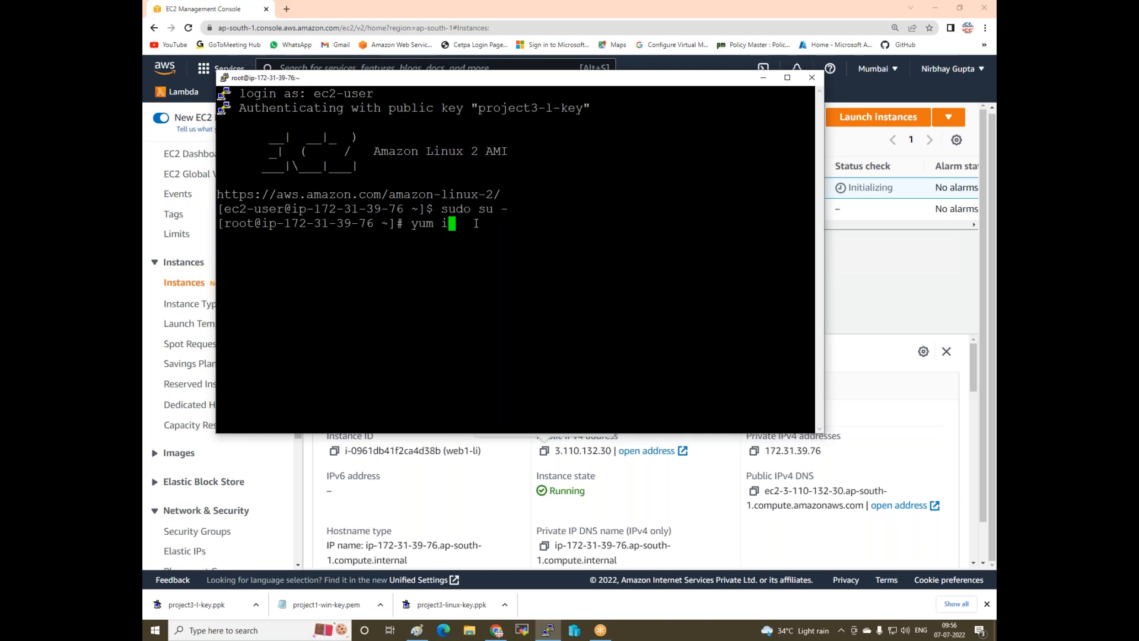
text(nstall hddpd)
key(BackSpace)
key(BackSpace)
key(BackSpace)
key(BackSpace)
key(BackSpace)
text(ttpd -y)
key(Return)
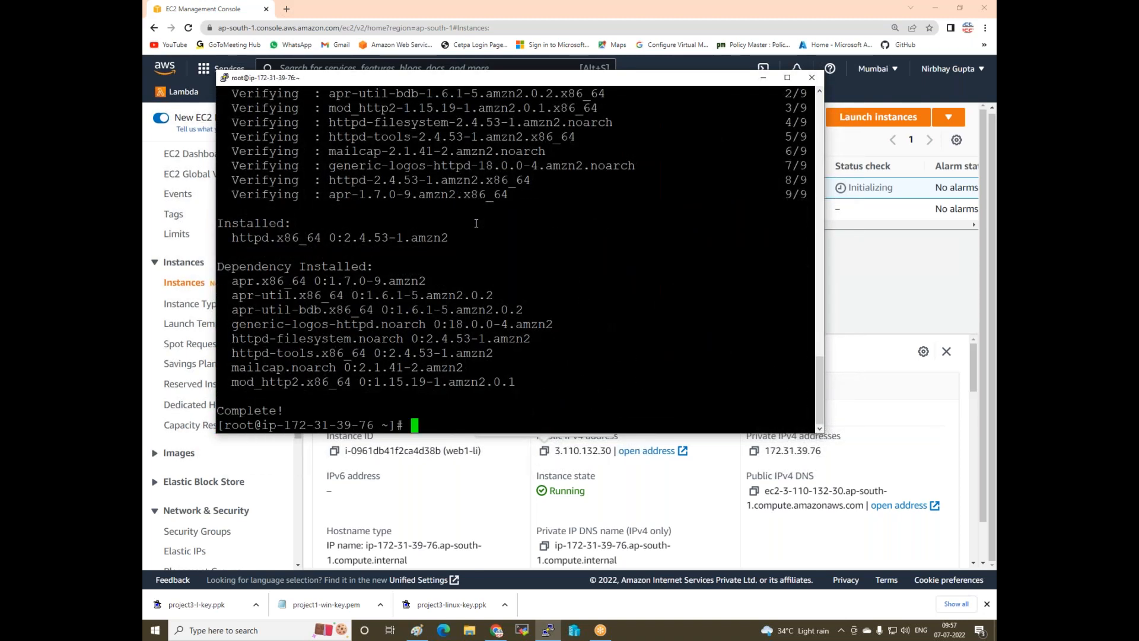
- Create index.html in vim reading 'Welcome to my india webserver 1' and save it
key(Return)
key(Return)
key(Return)
key(Return)
text(vim ind)
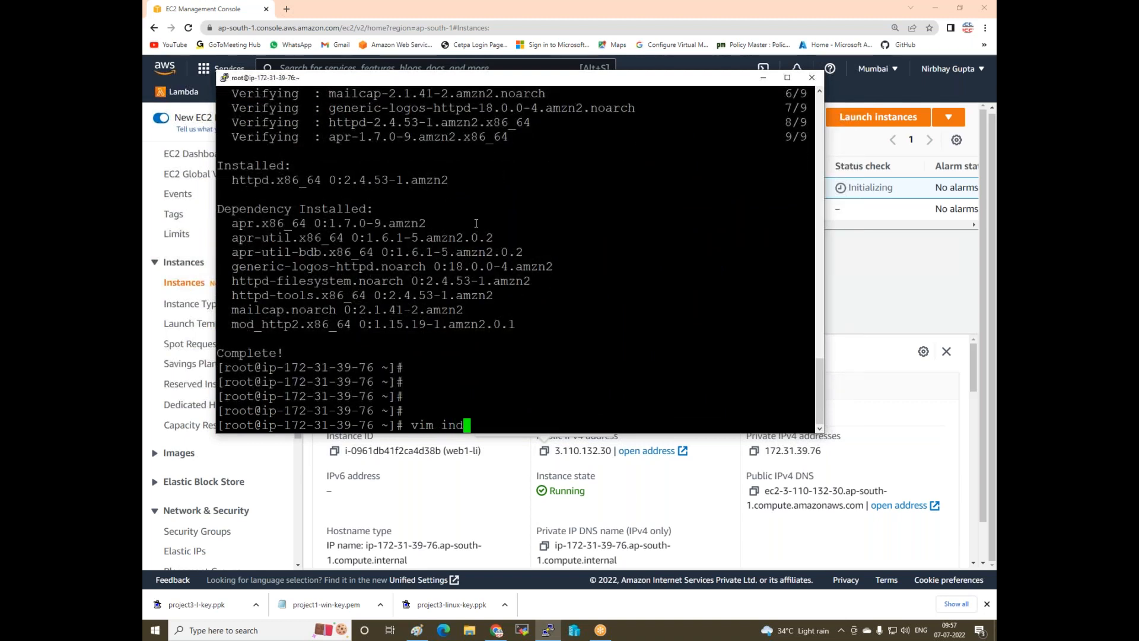
text(ex.html)
key(Return)
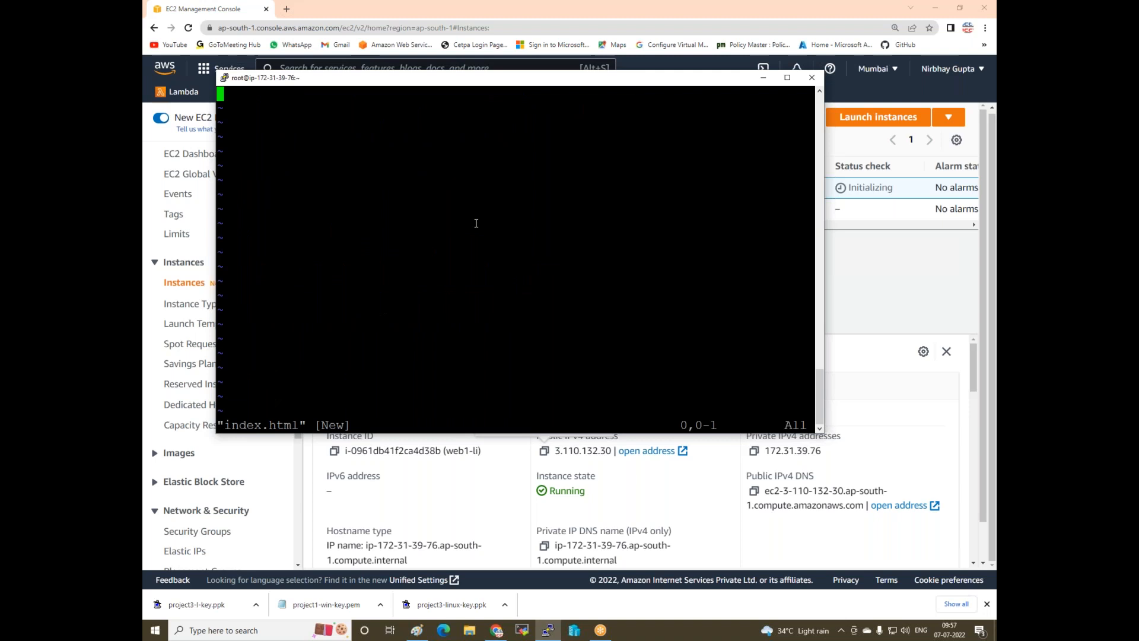
text(iWelcome)
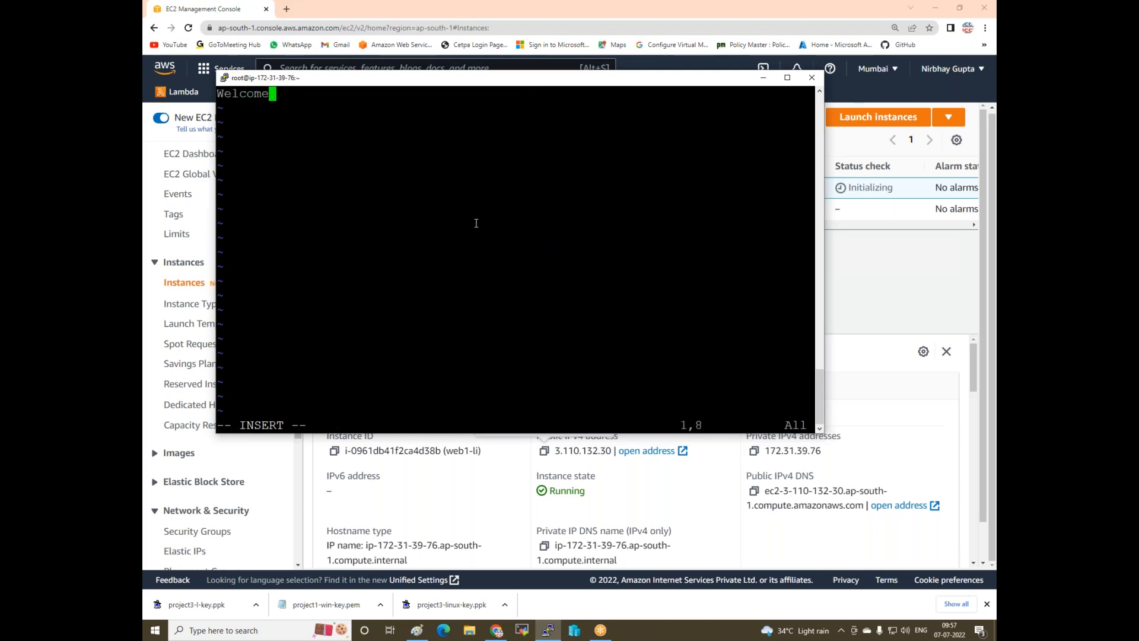
text( to my india )
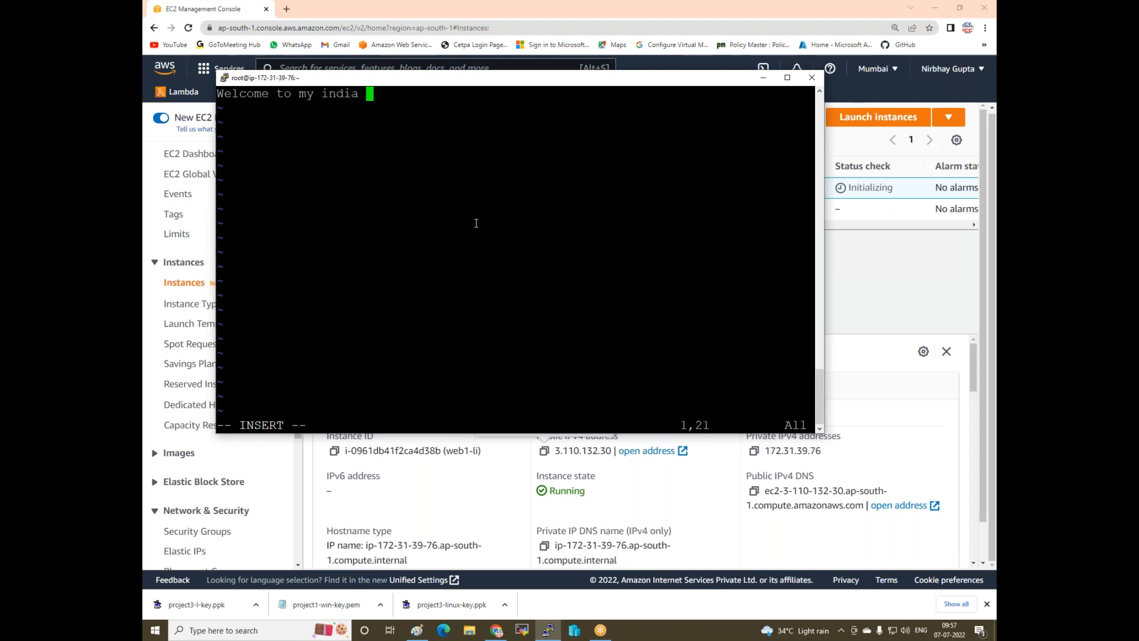
text(webserver 1`)
key(Escape)
text(:wq)
key(Return)
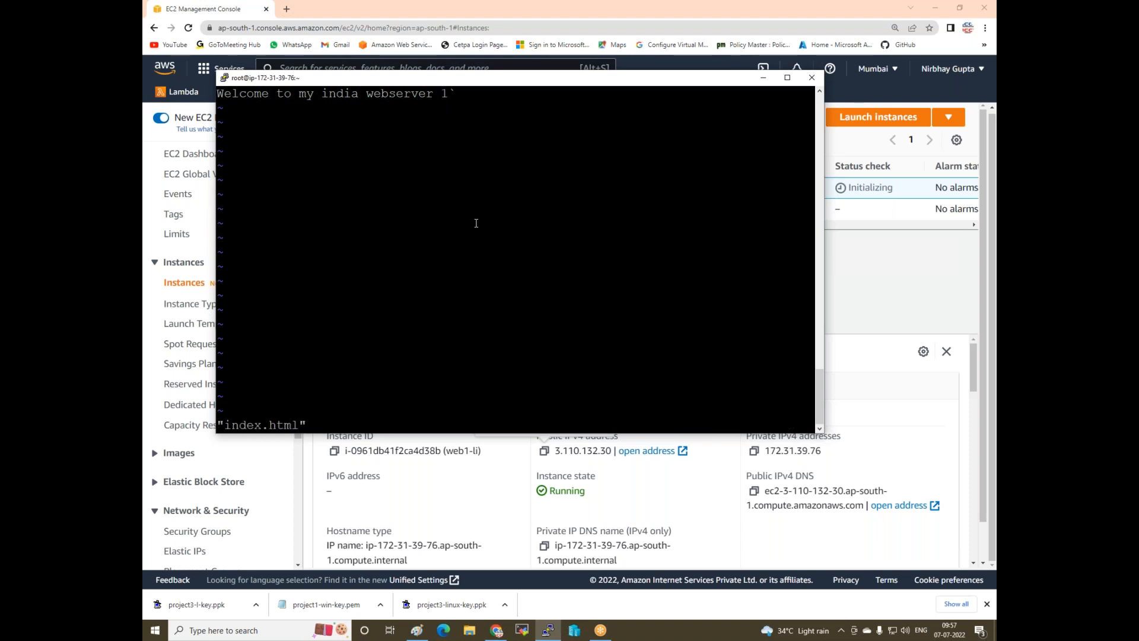
- Move index.html to /var/www/html/ and run systemctl restart httpd
key(Return)
key(Return)
key(Return)
text(mv )
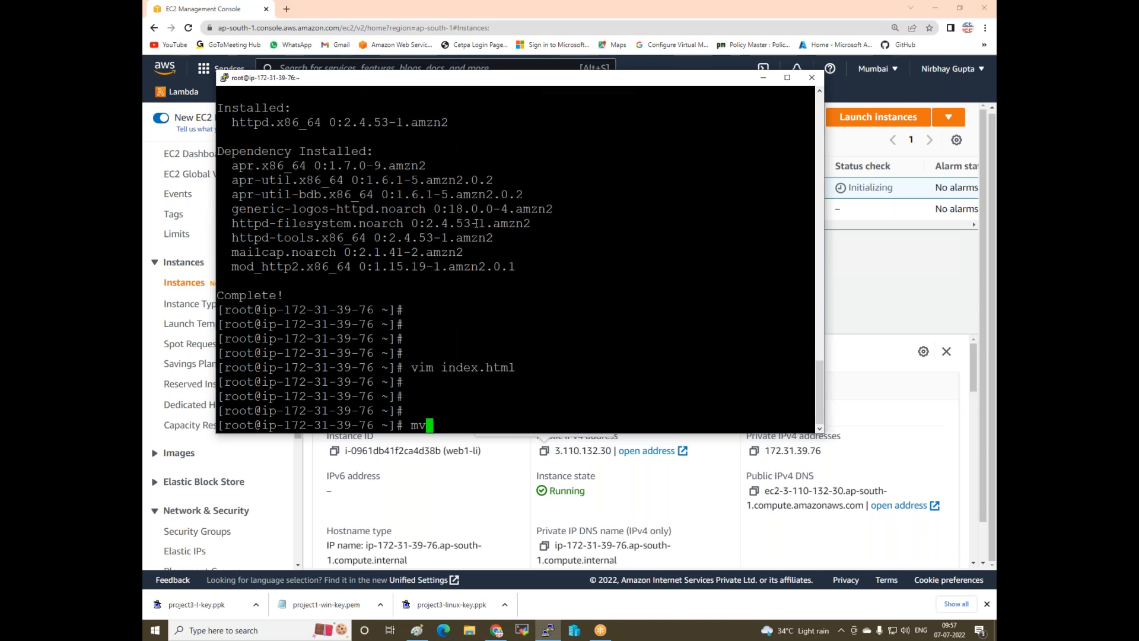
text(index.html /var/www/html/)
key(Return)
key(Return)
key(Return)
key(Return)
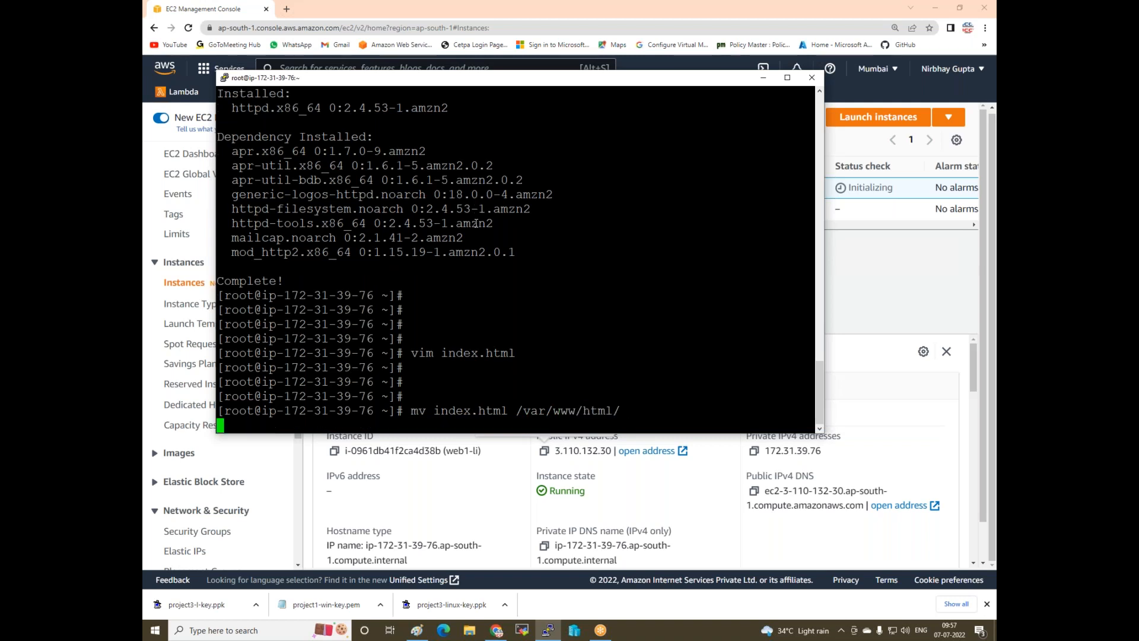
text(systemctl;)
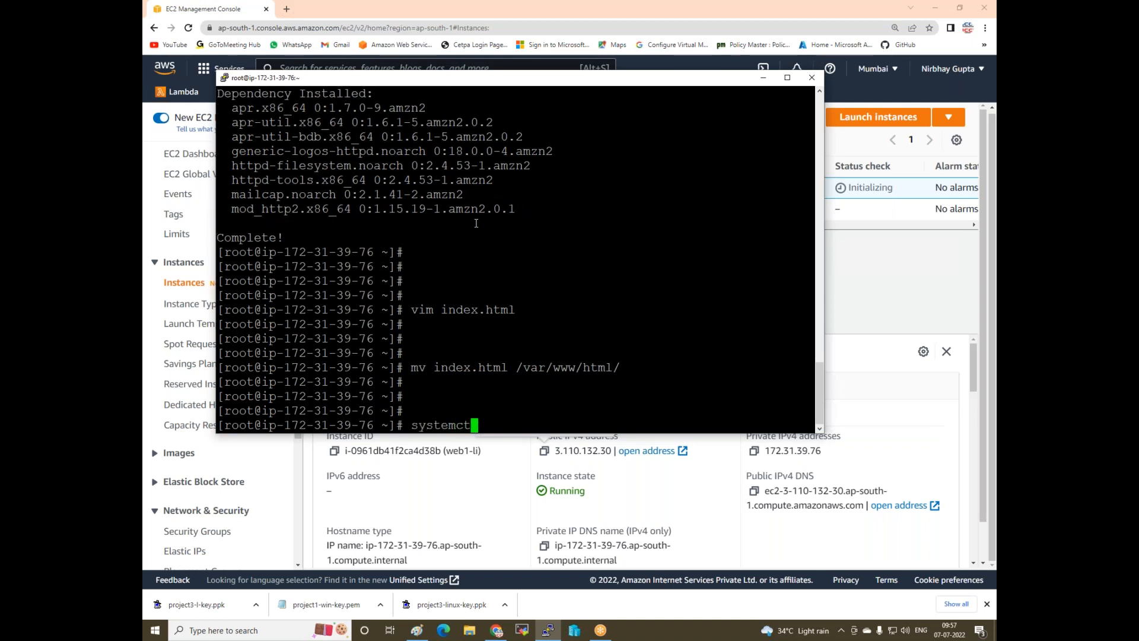
key(BackSpace)
key(BackSpace)
text(restart httpd)
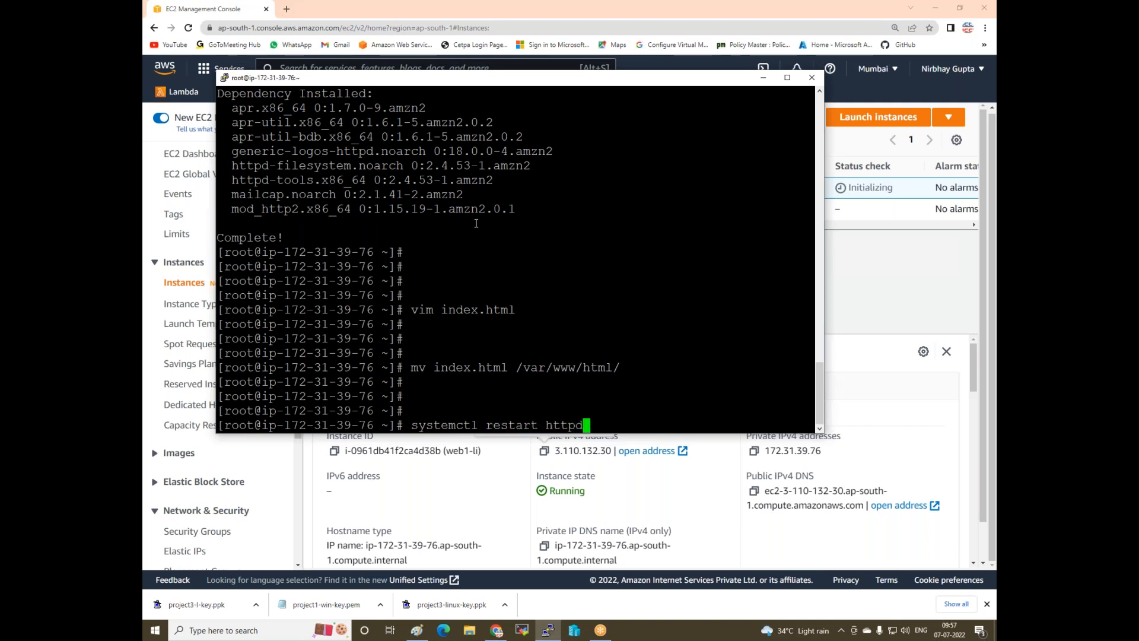
key(Return)
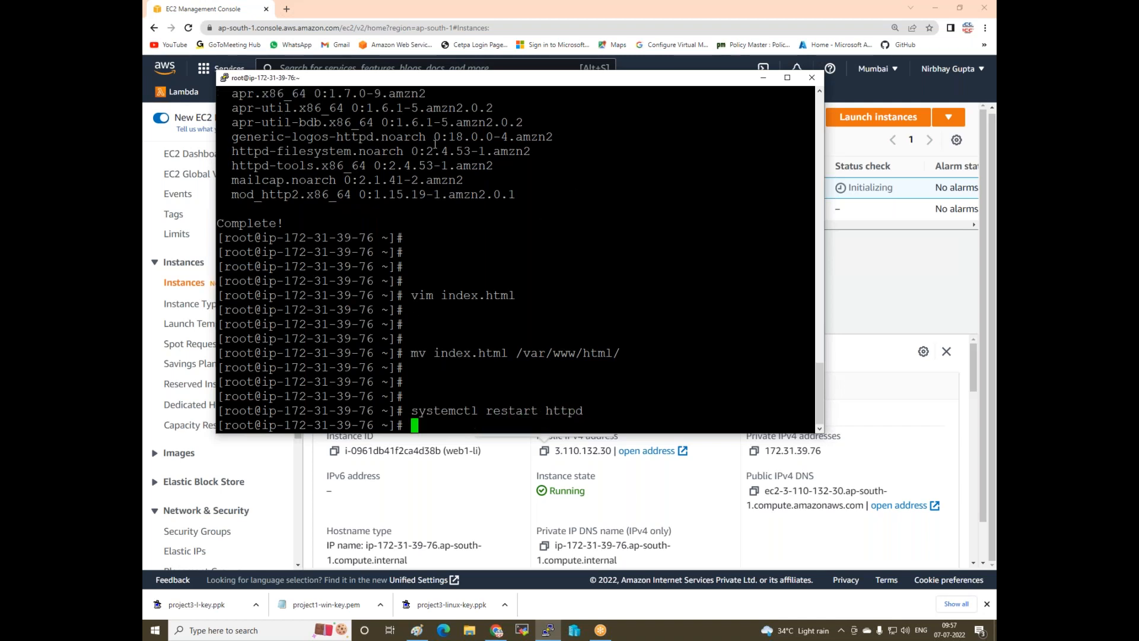
- Load 3.110.132.30 in a new Chrome tab to verify the web1 page, then return to EC2
click(768, 83)
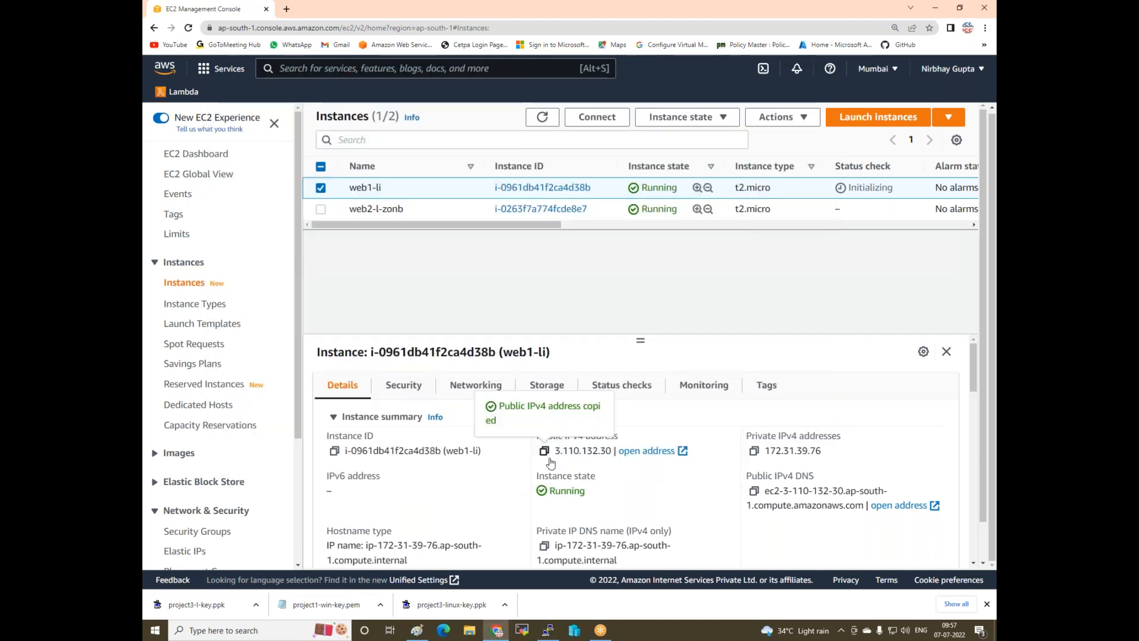
click(286, 9)
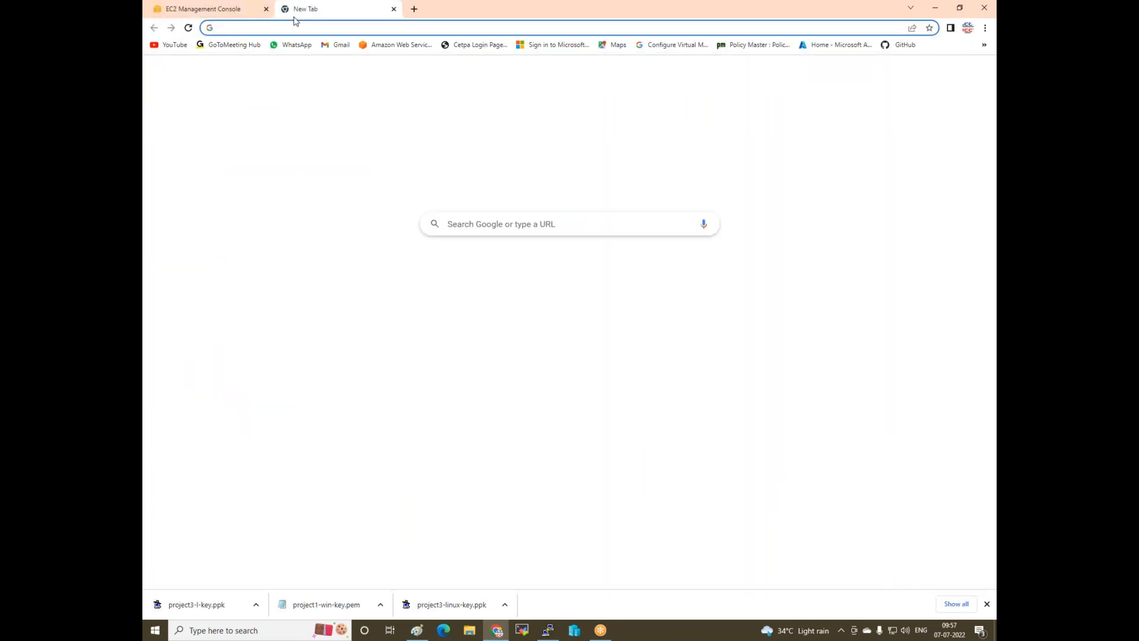
text(3.110.132.30)
key(Return)
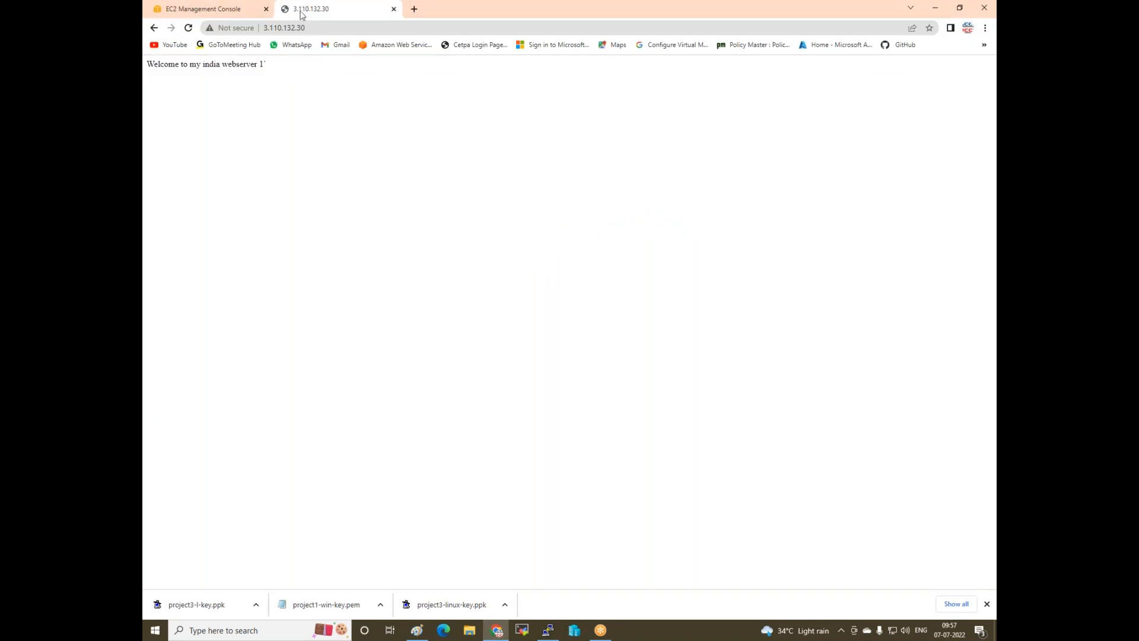
click(219, 10)
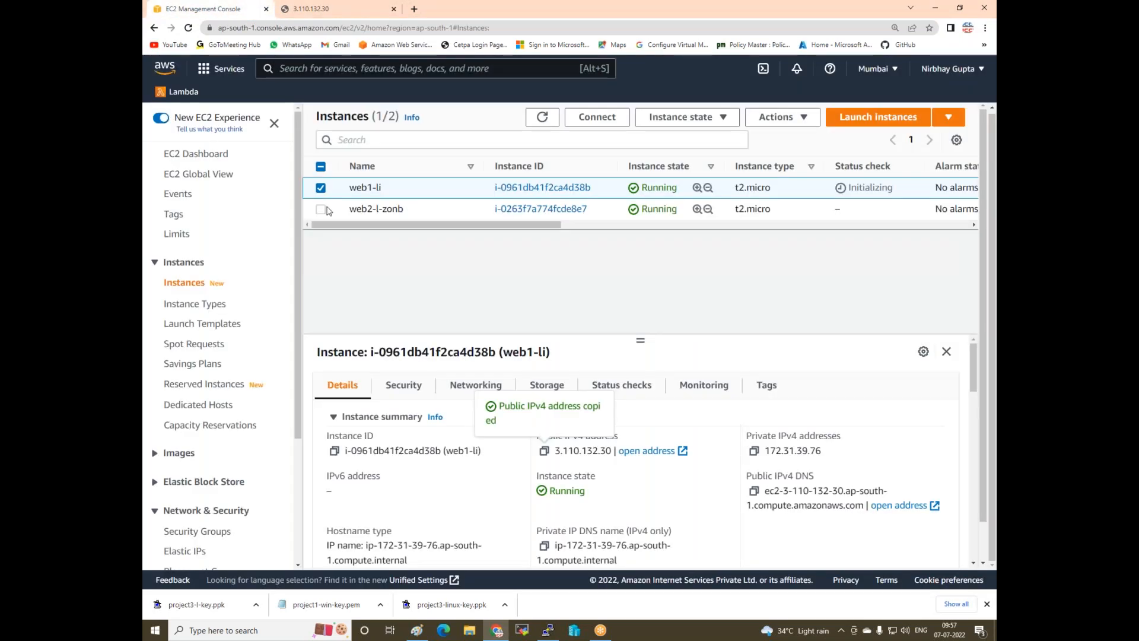
- Select web2-l-zonb instead of web1-li and copy its public IPv4 address 13.233.69.209
click(320, 188)
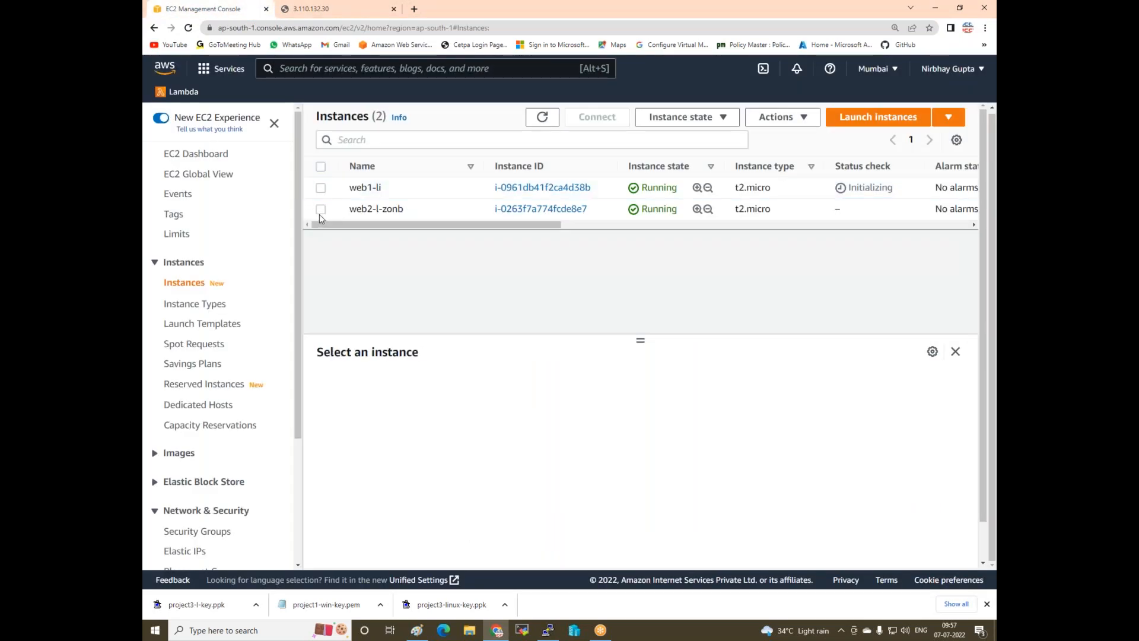
click(320, 212)
click(544, 452)
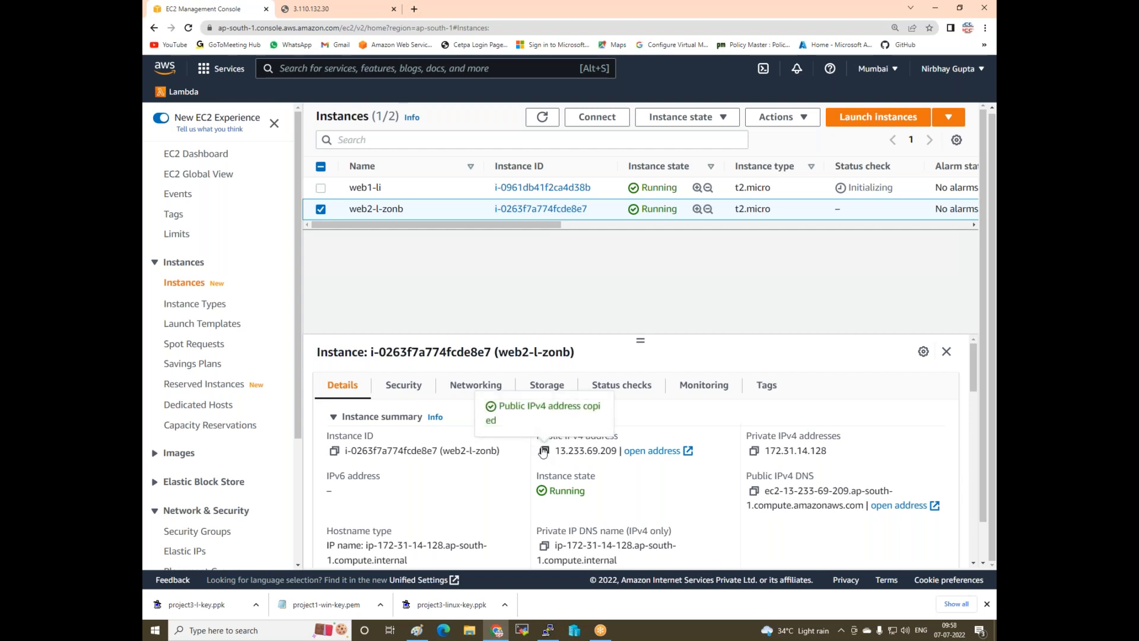
click(547, 630)
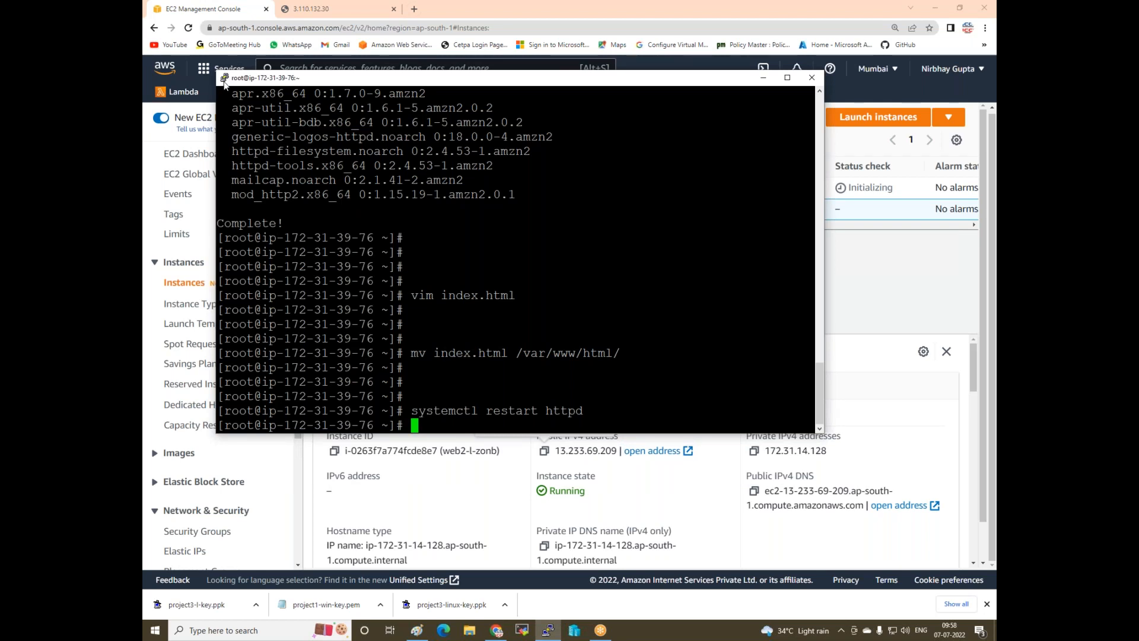
click(224, 80)
- Start a new PuTTY session to 13.233.69.209 with a Courier New 16-point font
click(252, 198)
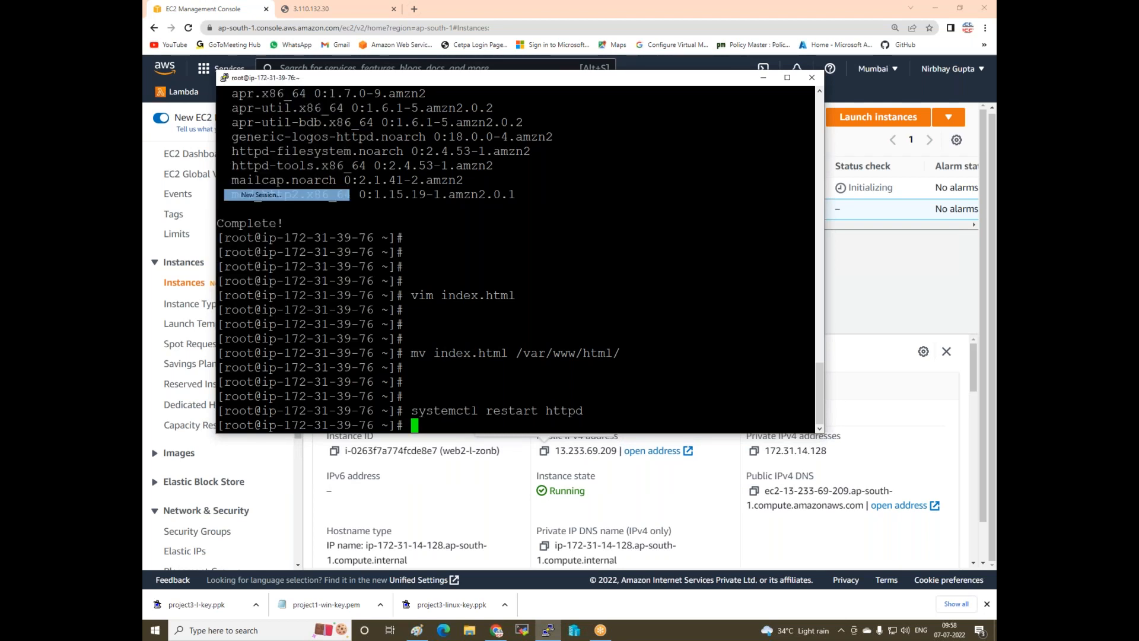
key(ctrl+v)
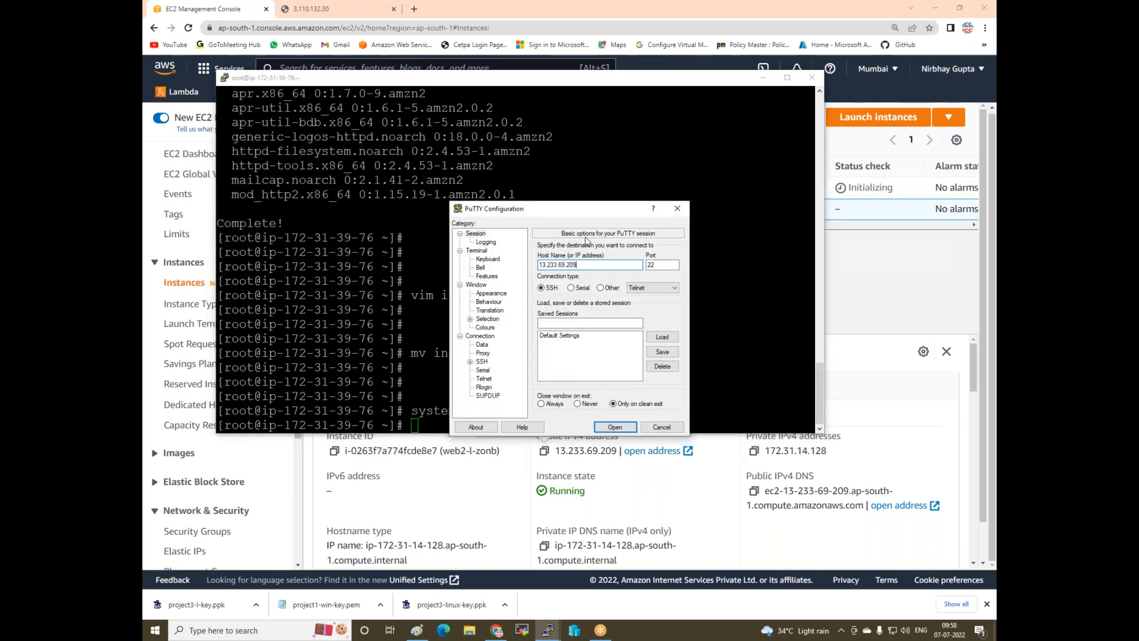
click(500, 293)
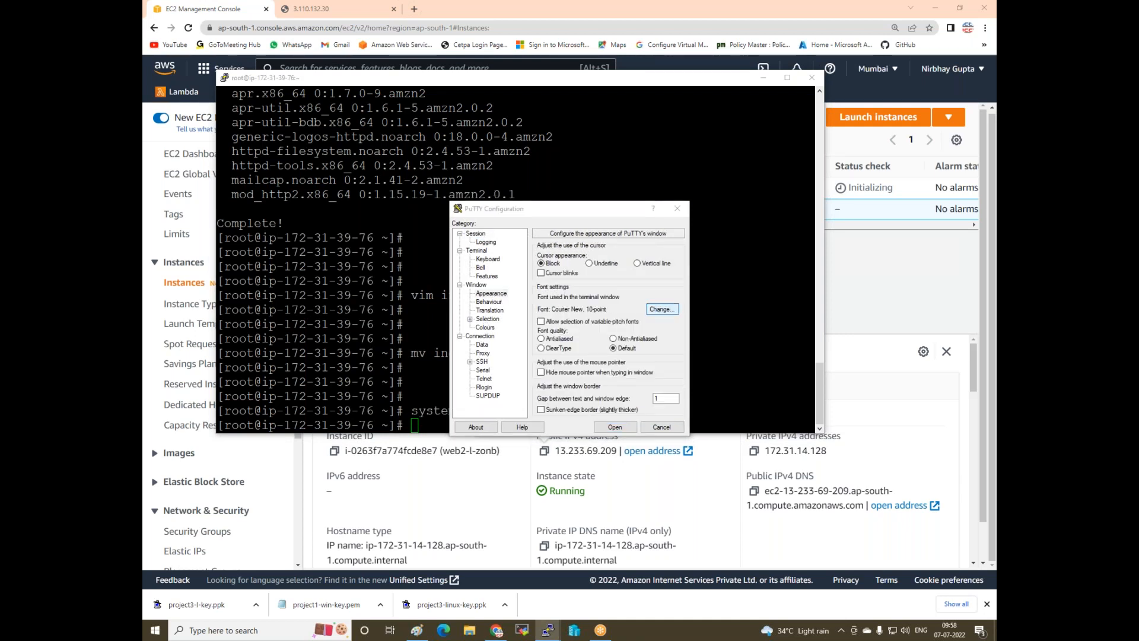
click(662, 309)
click(657, 353)
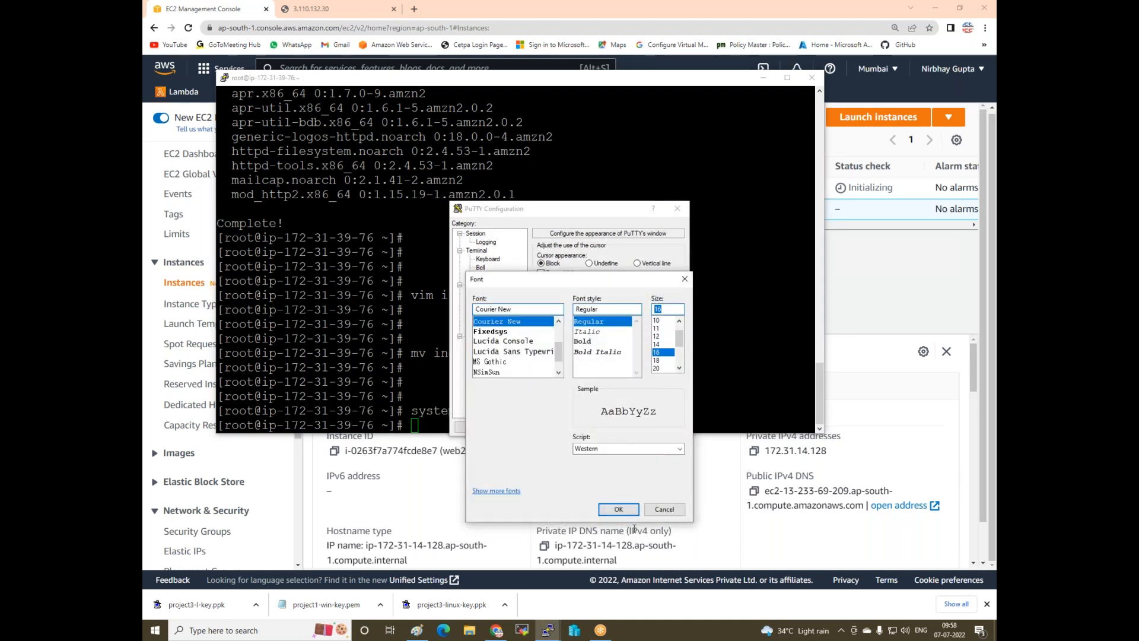
click(618, 508)
- Authenticate with the project3-l-key private key and open the connection
click(471, 362)
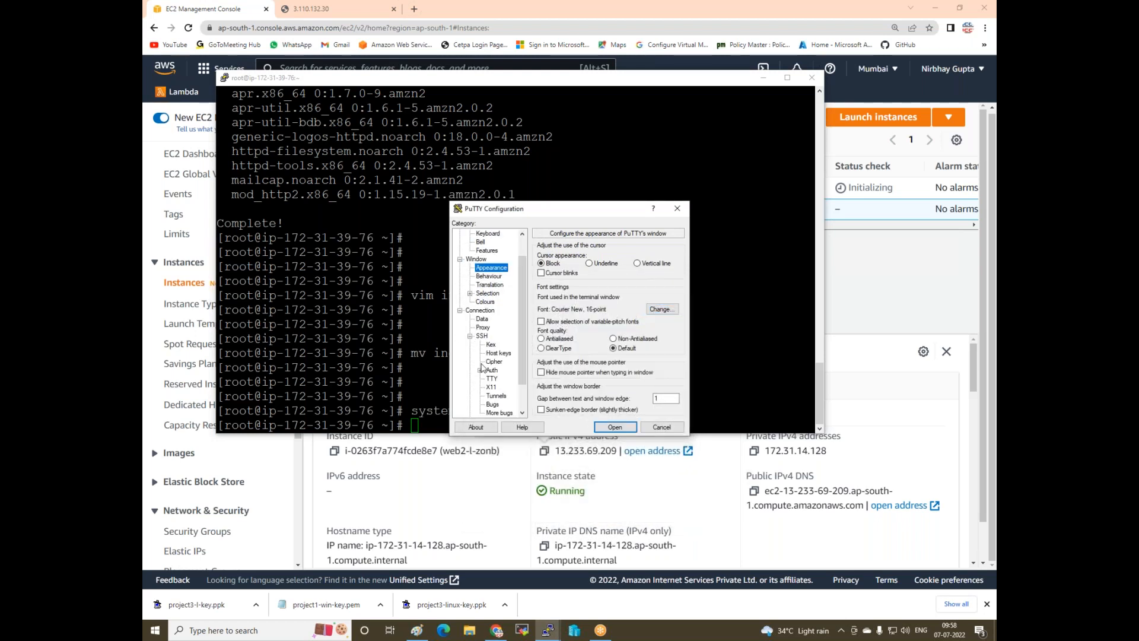
click(492, 370)
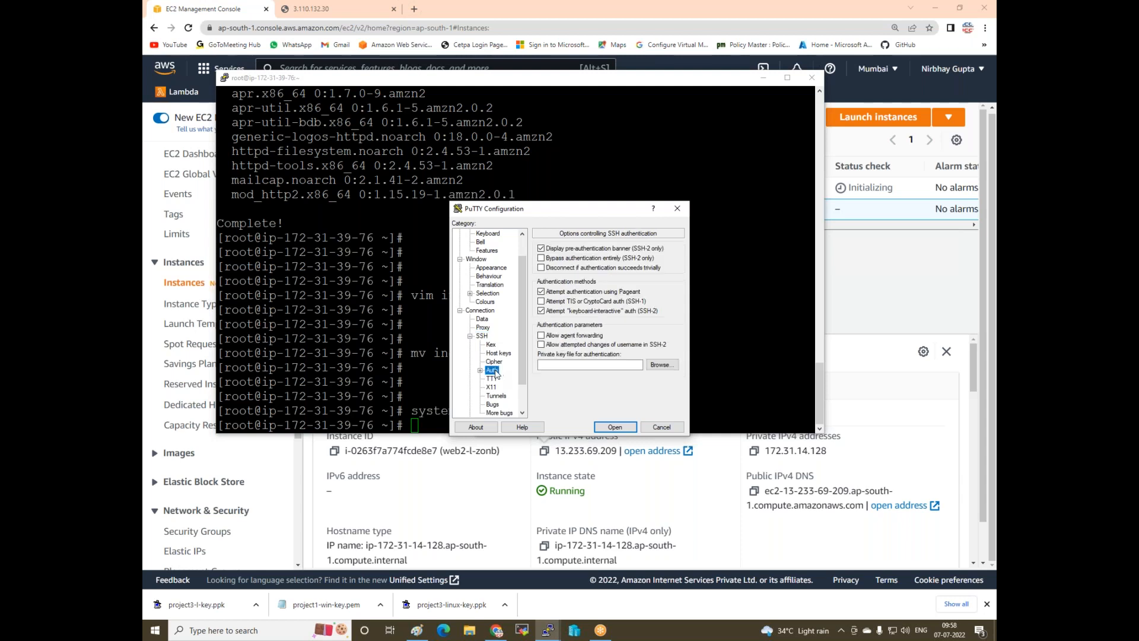
click(660, 364)
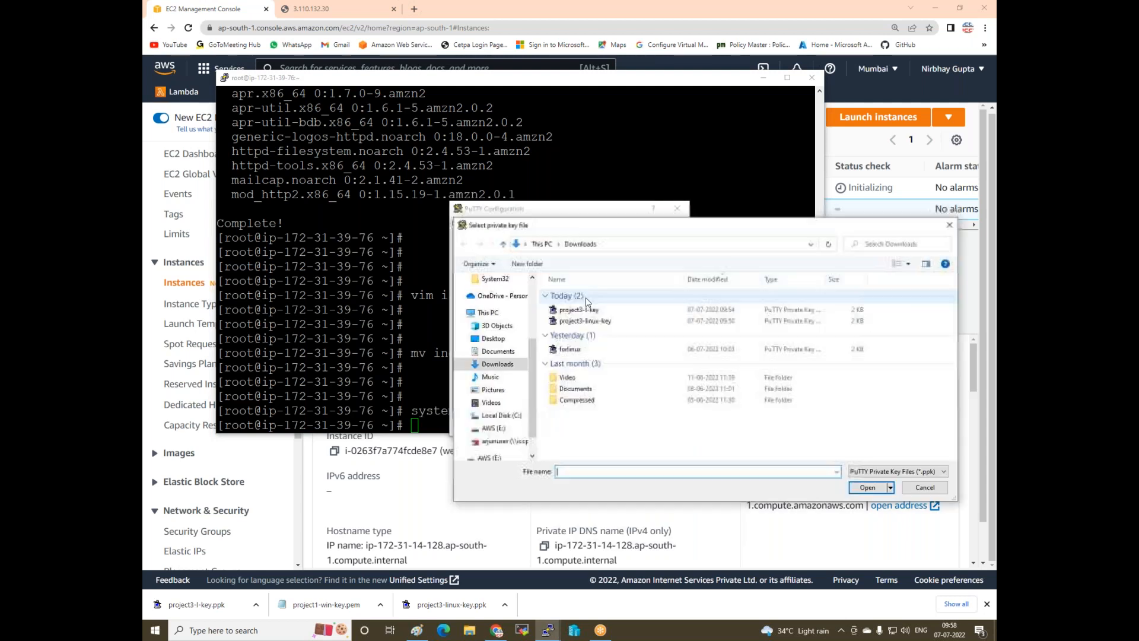
double_click(593, 312)
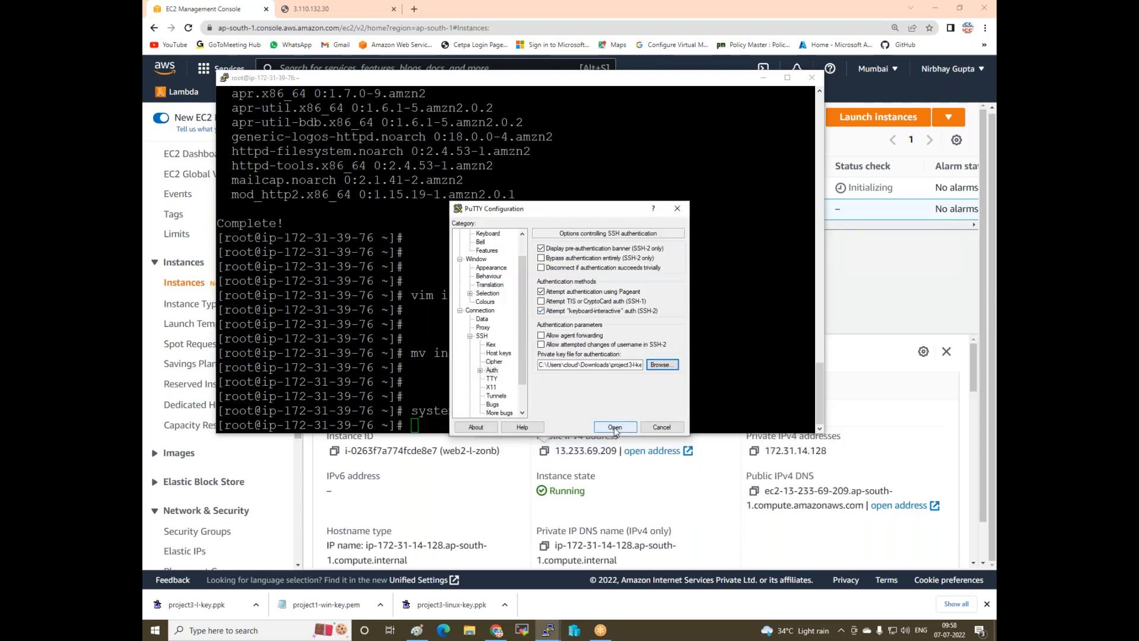
click(615, 427)
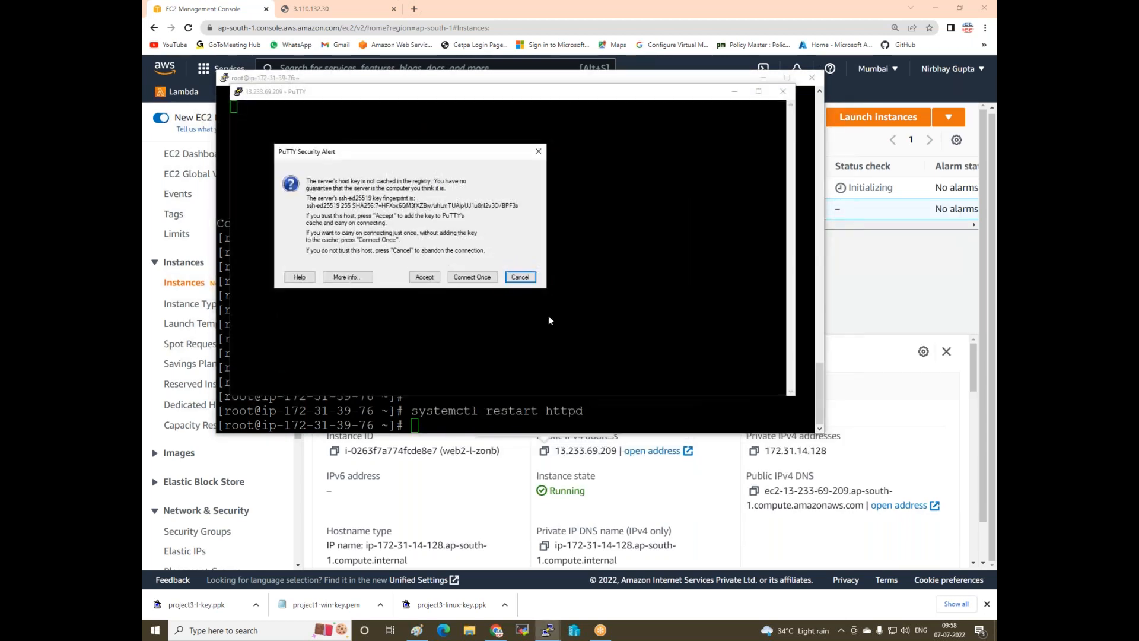
- Accept the host key, log in as ec2-user and become root with sudo su -
click(427, 278)
text(ec2-user)
key(Return)
text(suso su -)
key(Return)
key(Up)
key(BackSpace)
key(BackSpace)
key(BackSpace)
key(BackSpace)
key(BackSpace)
key(BackSpace)
key(BackSpace)
text(do su -)
key(Return)
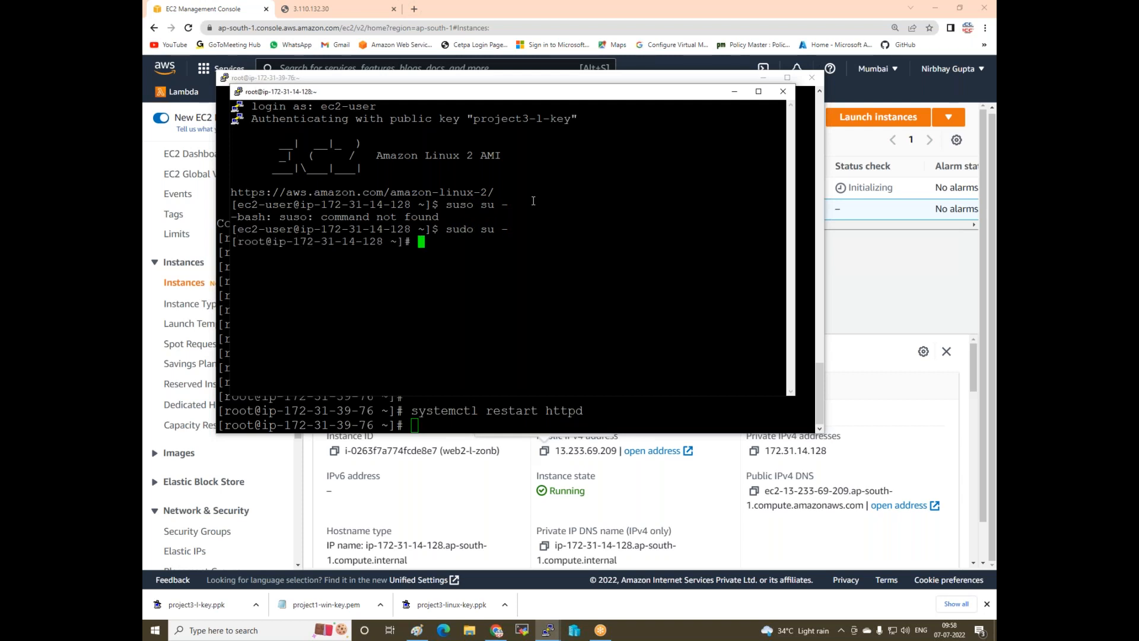
- Install Apache on the second server with yum install httpd -y
text(yum install httpd )
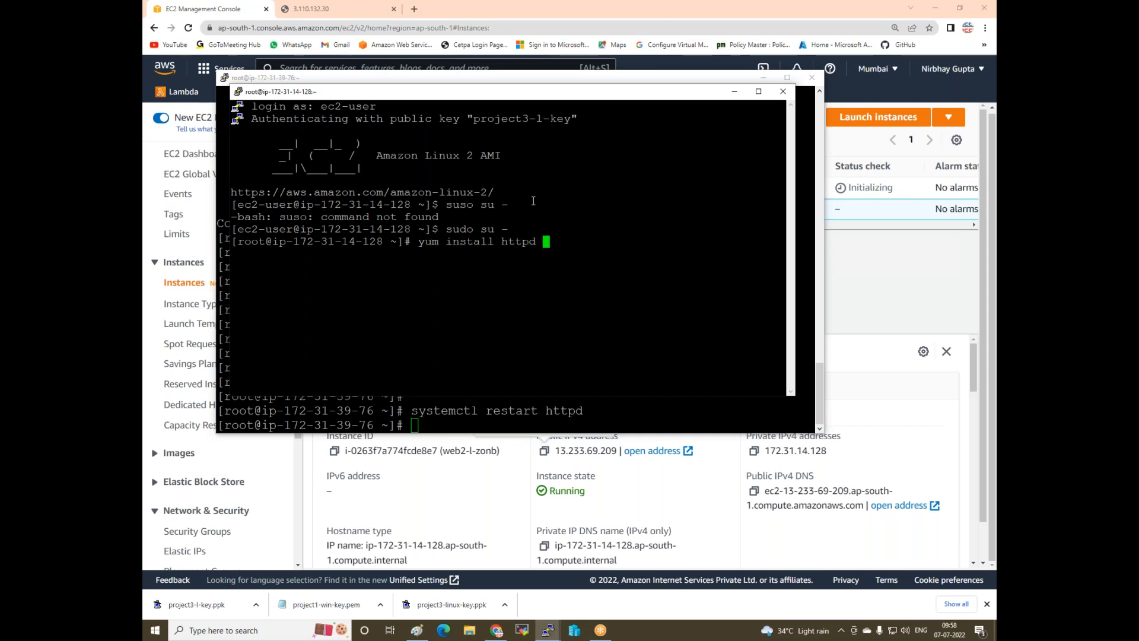
text(-y)
key(Return)
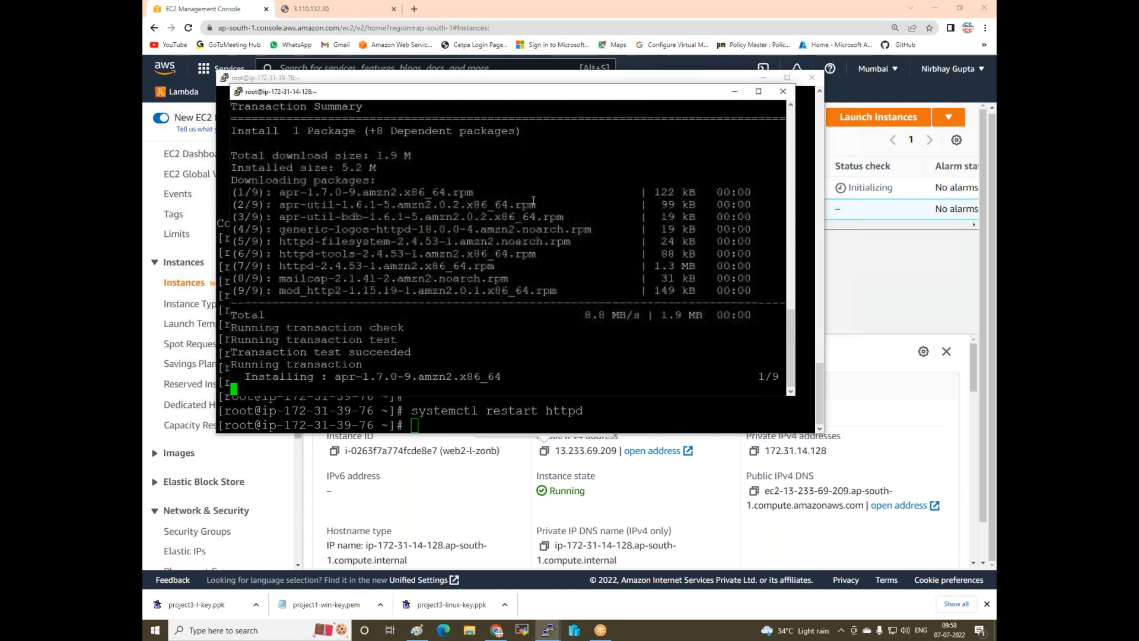
key(Return)
key(Return)
key(Return)
key(Return)
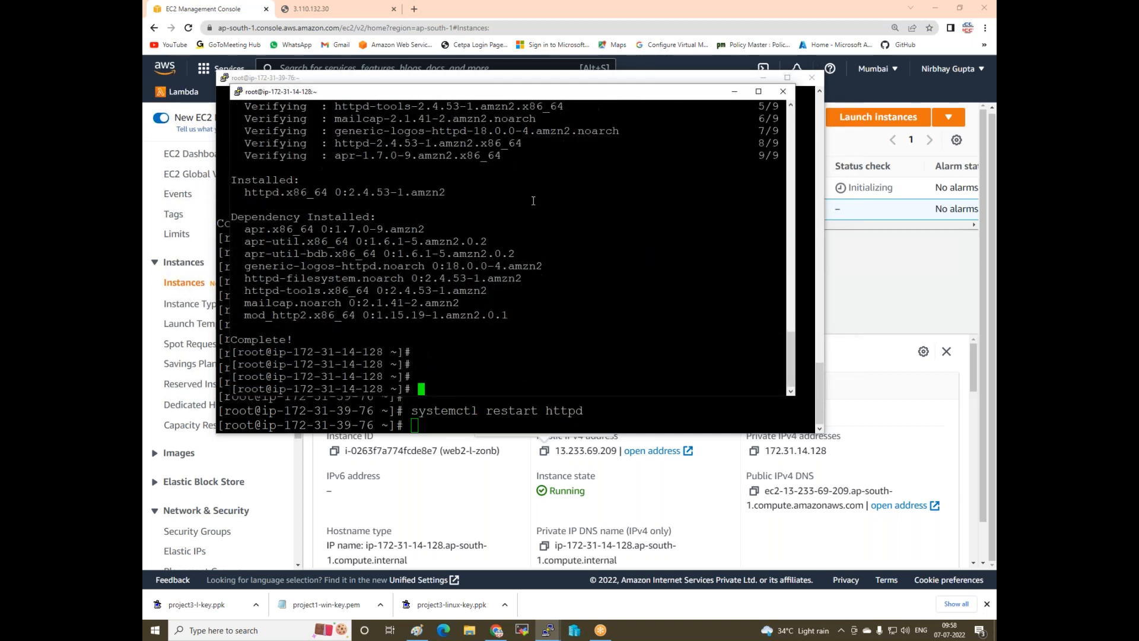
text(vim)
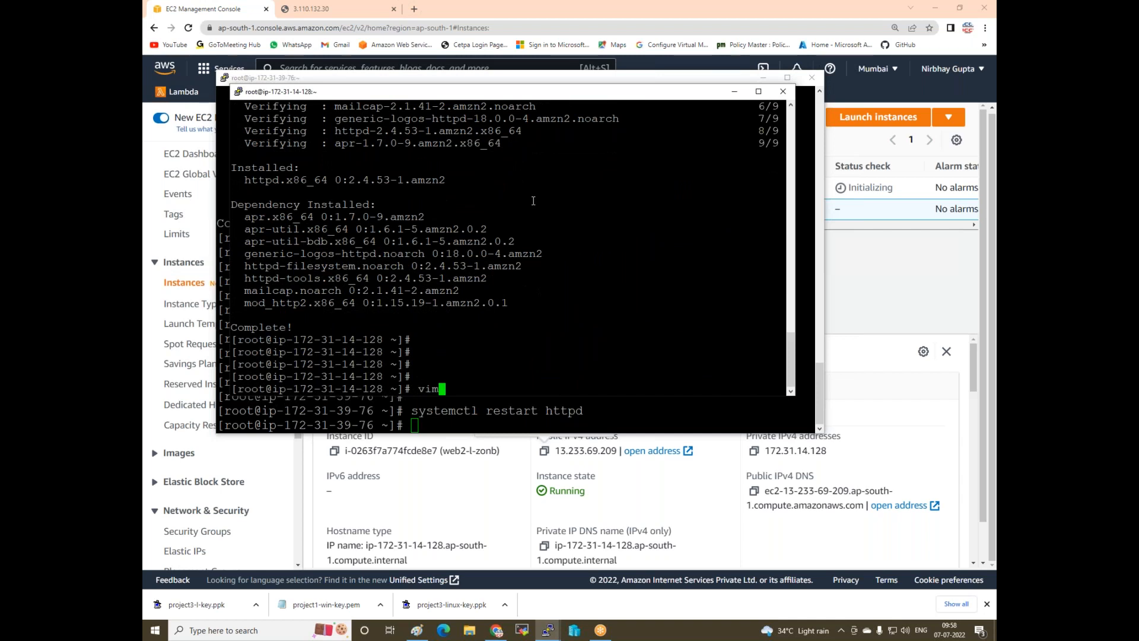
text( index.html)
- Write index.html in vim reading 'Welcome to webserver 2222…' and save it
key(Return)
text(iWelcome)
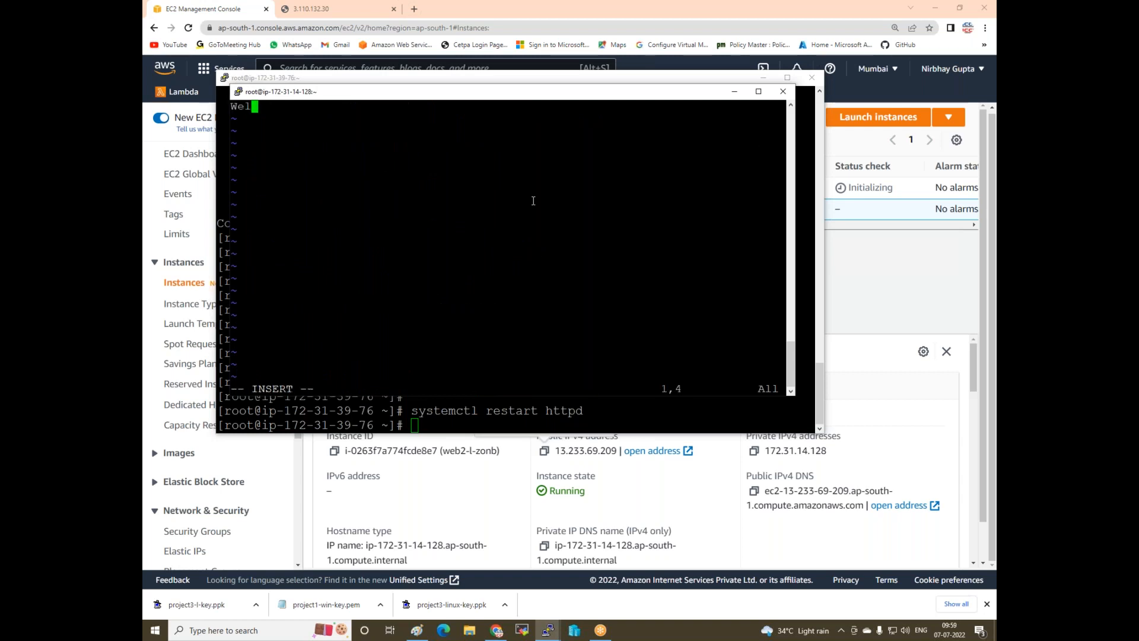
text( to webserver )
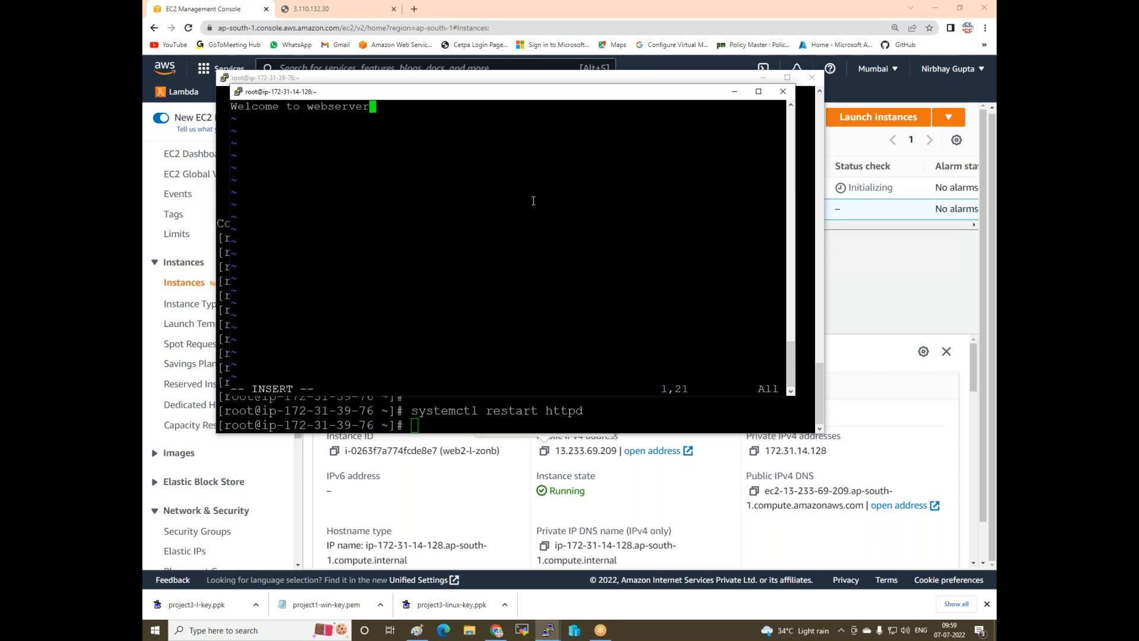
text(22222222222222222222222)
key(Escape)
text(:wq)
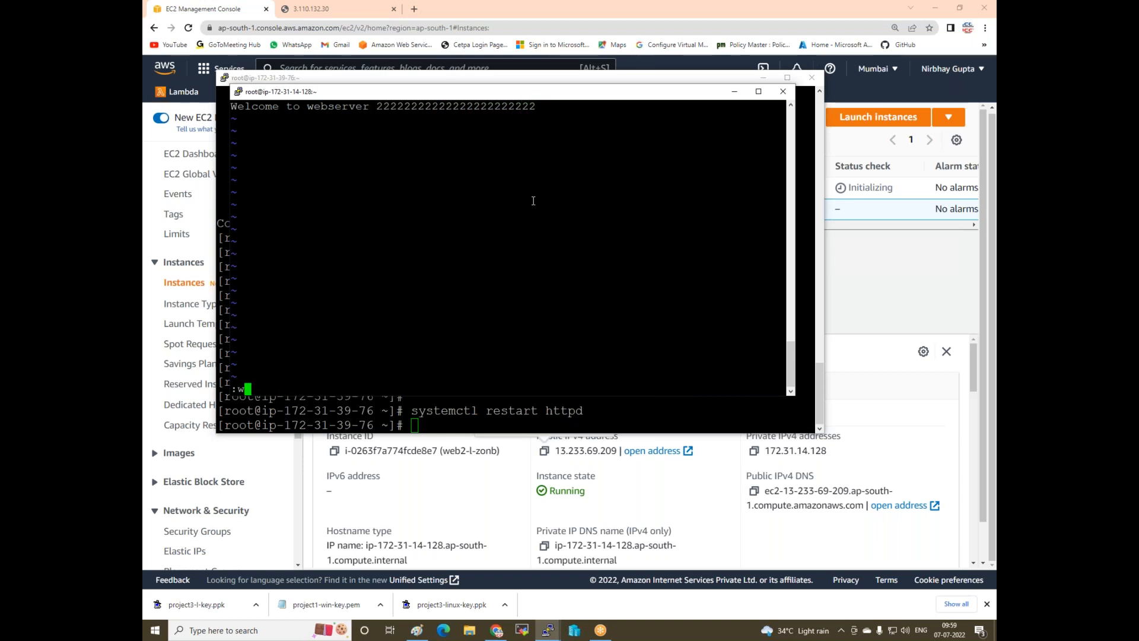
key(Return)
key(Return)
key(Return)
key(Return)
key(Return)
key(Return)
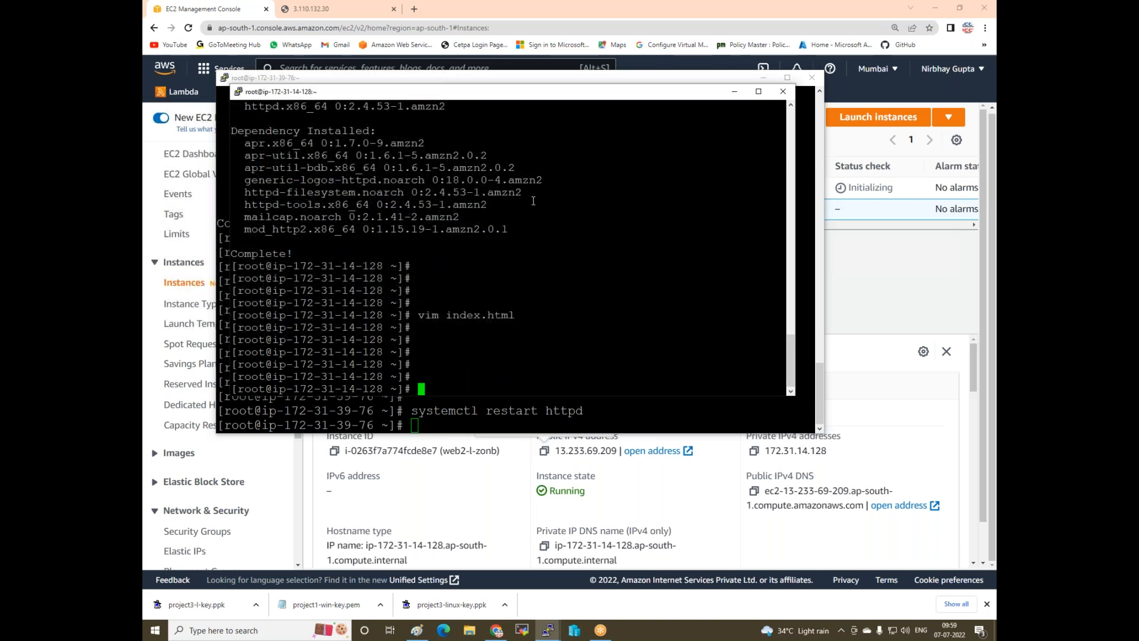
- Move index.html into the web root /var/www/html/
text(mv)
text(/var/)
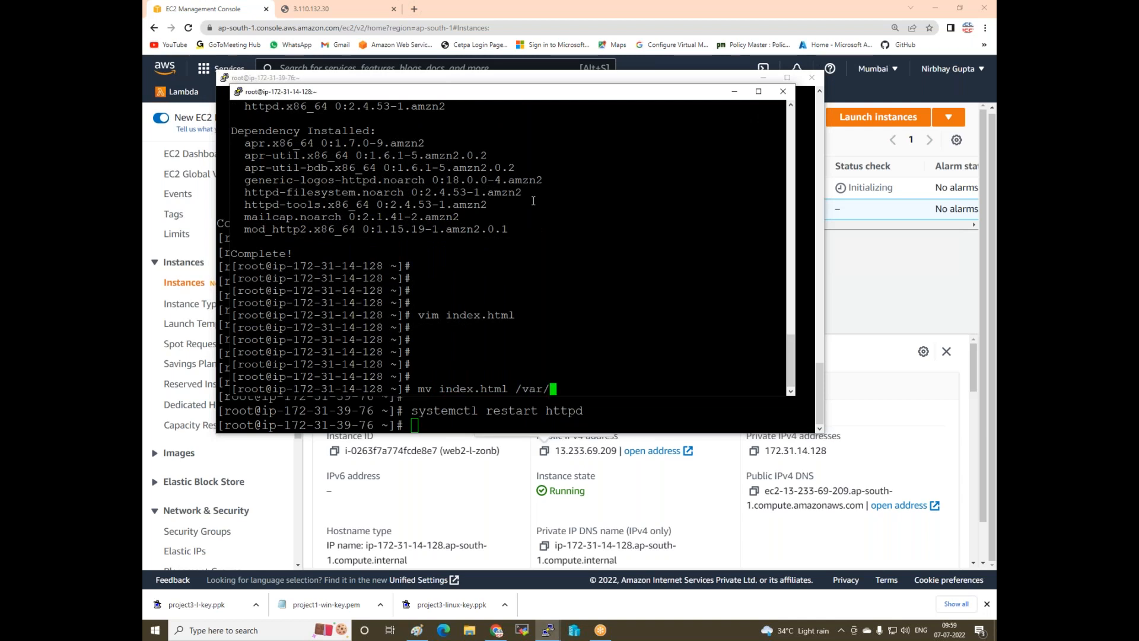
text(www/html/)
key(Return)
key(Return)
key(Return)
key(Return)
key(Return)
text(system)
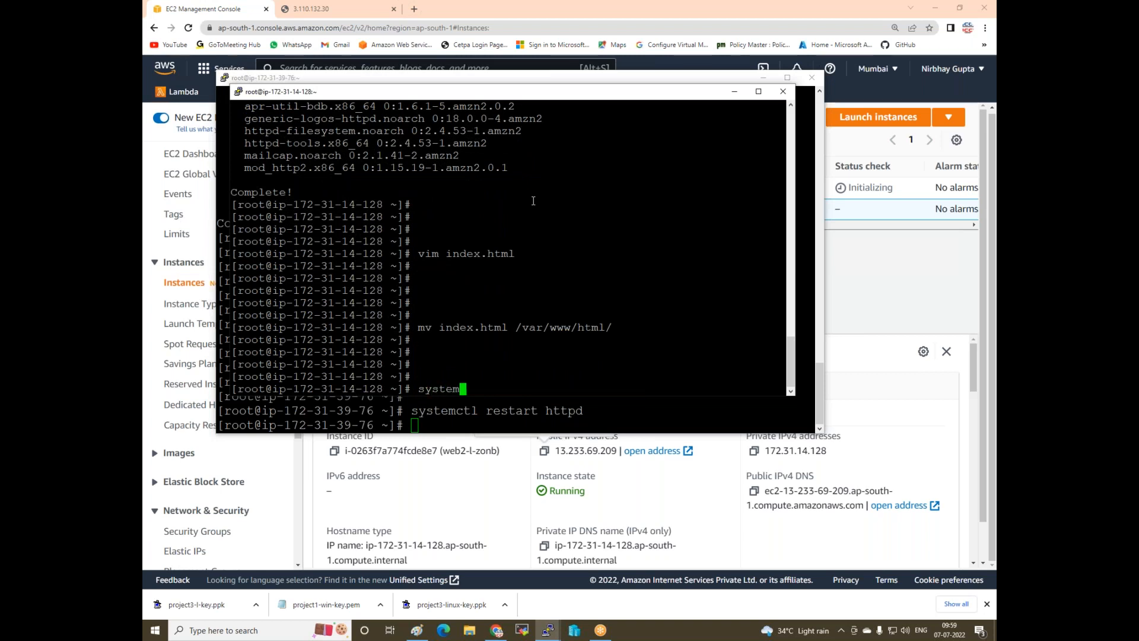
text(ctl httpd)
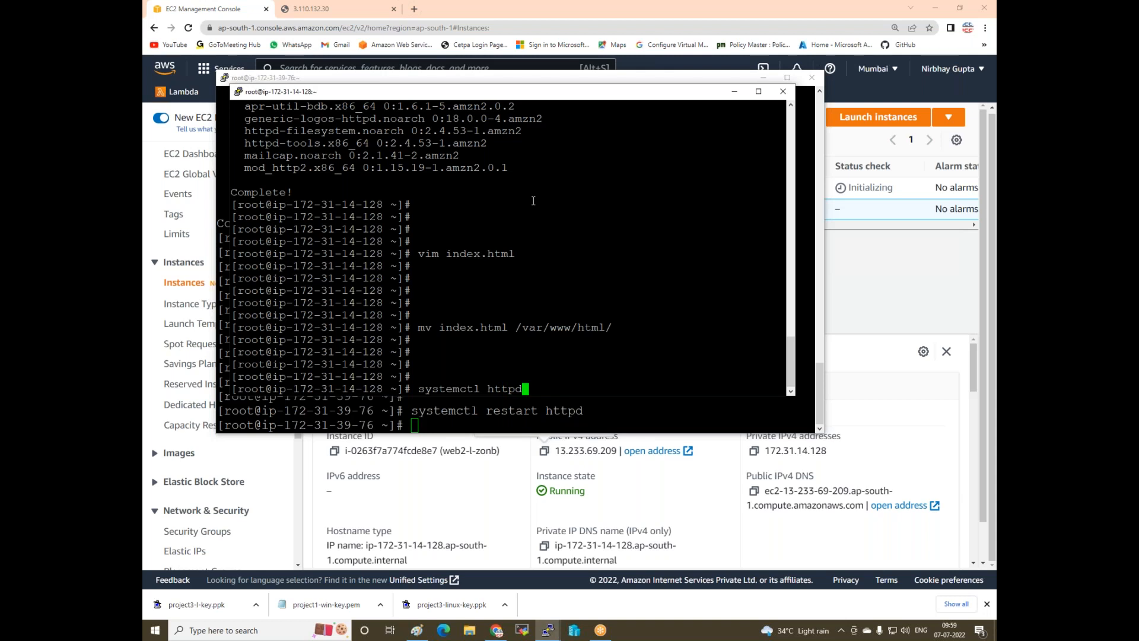
text( -y)
- Correct the typos to run systemctl restart httpd on web2, then minimise both PuTTY windows
key(Return)
key(Return)
key(Return)
key(Up)
key(BackSpace)
key(BackSpace)
key(BackSpace)
key(BackSpace)
key(BackSpace)
key(BackSpace)
key(BackSpace)
key(BackSpace)
key(BackSpace)
key(BackSpace)
text(restart )
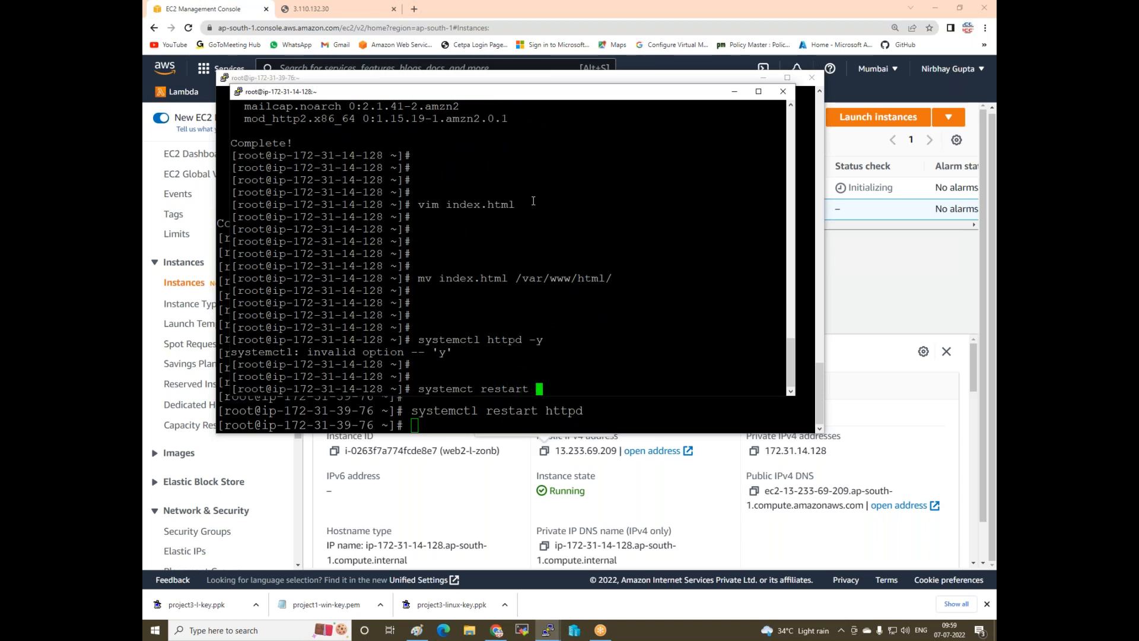
text(httpd)
key(Return)
key(Up)
key(Left)
key(Left)
key(Left)
key(Left)
key(Left)
key(Left)
key(Left)
key(Left)
key(Left)
key(Left)
key(Left)
key(Left)
key(Left)
key(Left)
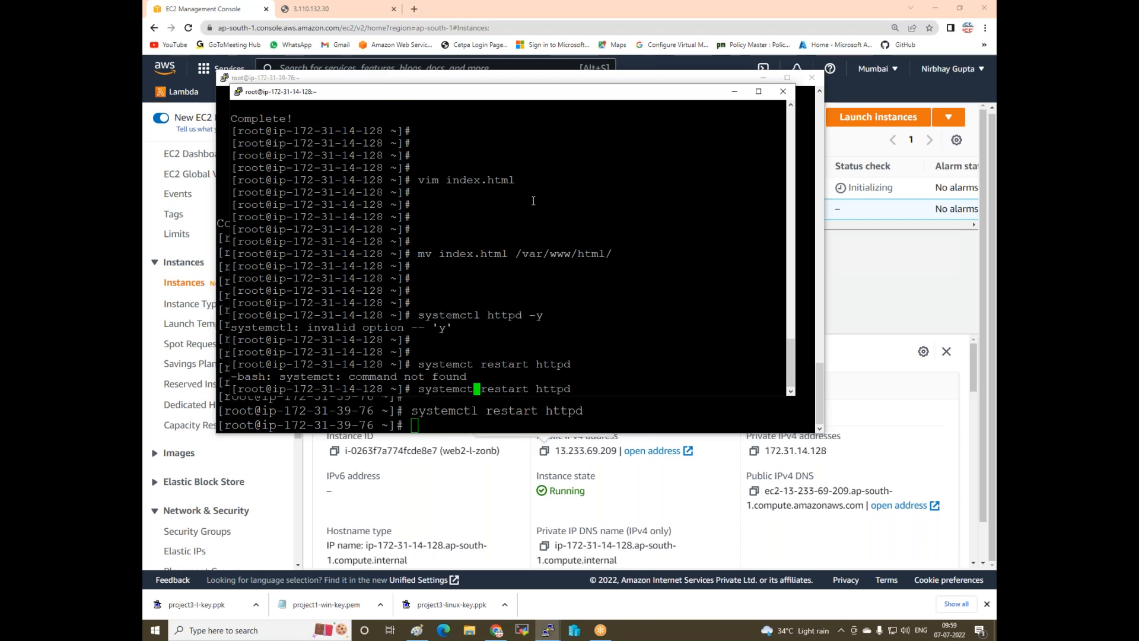
text(l)
key(Right)
key(Right)
key(Right)
key(Right)
key(Right)
key(Right)
key(Right)
key(Right)
key(Right)
key(Right)
key(Right)
key(Right)
key(Right)
key(Right)
key(Return)
key(Return)
key(Return)
key(Return)
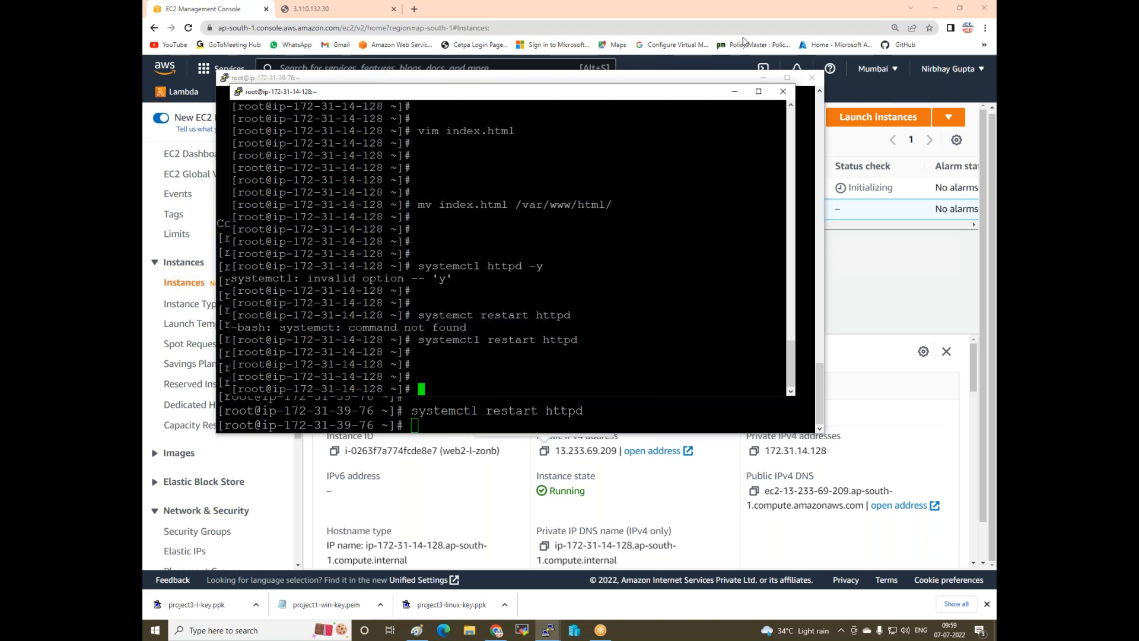
click(735, 91)
click(764, 78)
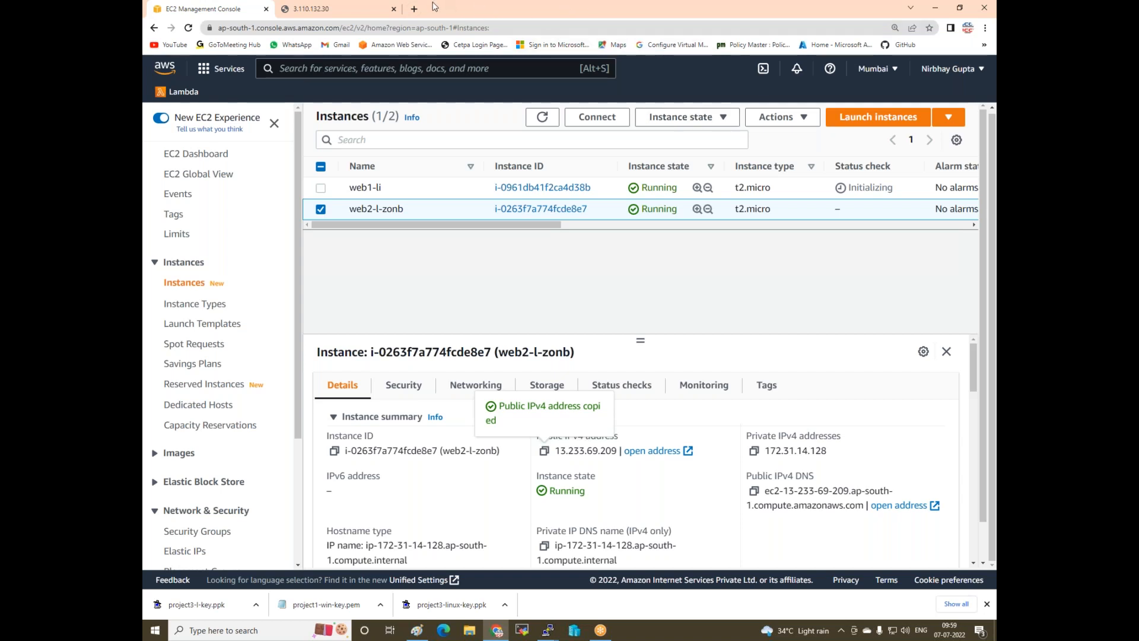
- Load 13.233.69.209 in a new Chrome tab to show the webserver 2 page
click(414, 8)
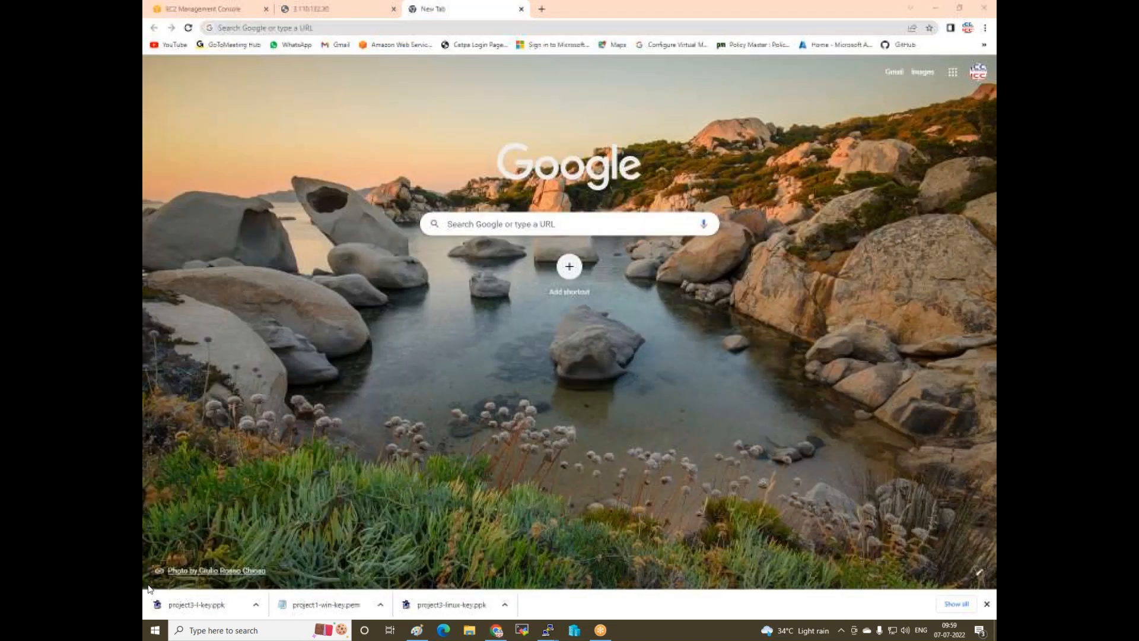
click(415, 28)
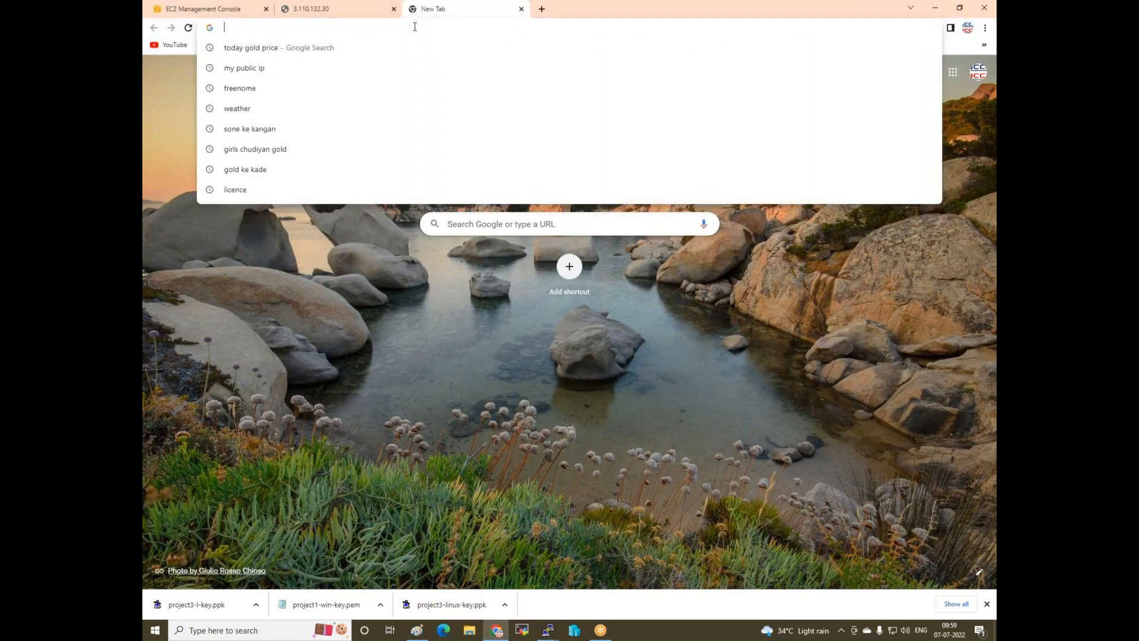
text(13.233.69.209)
key(Return)
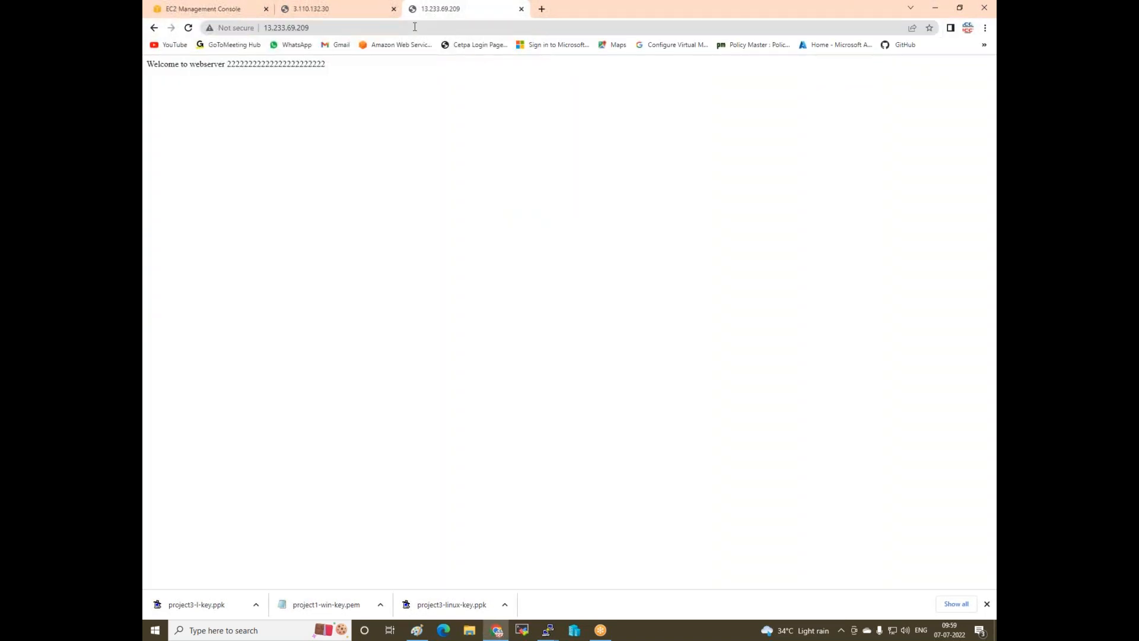
- Compare the webserver 2 page with the webserver 1 page at 3.110.132.30, ending on webserver 2
click(318, 7)
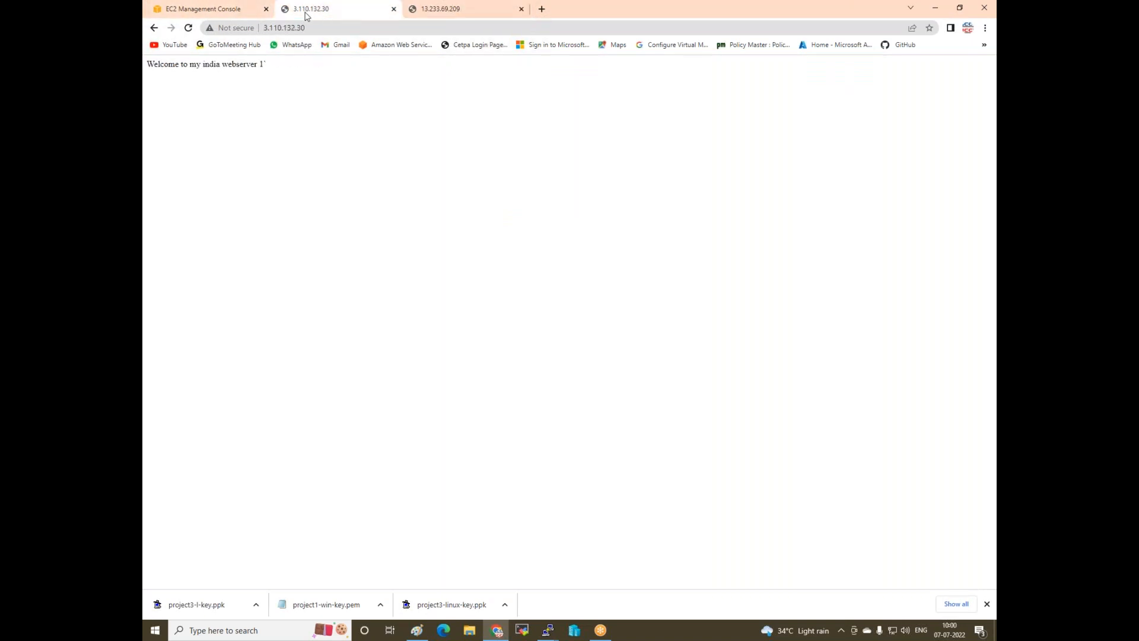
click(453, 17)
click(367, 17)
click(454, 13)
click(332, 13)
click(423, 12)
click(332, 12)
click(439, 10)
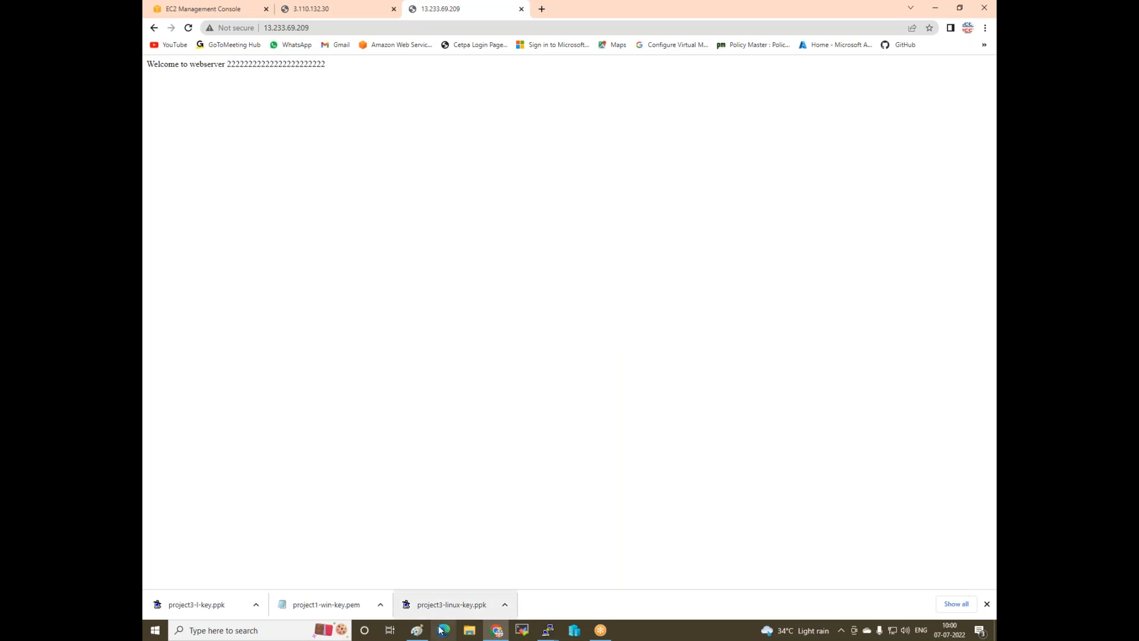
- Add red labels 1.1.1.1 under ap-south-1a and 2.2.2.2 under ap-south-1b in the Mumbai Region box
click(416, 631)
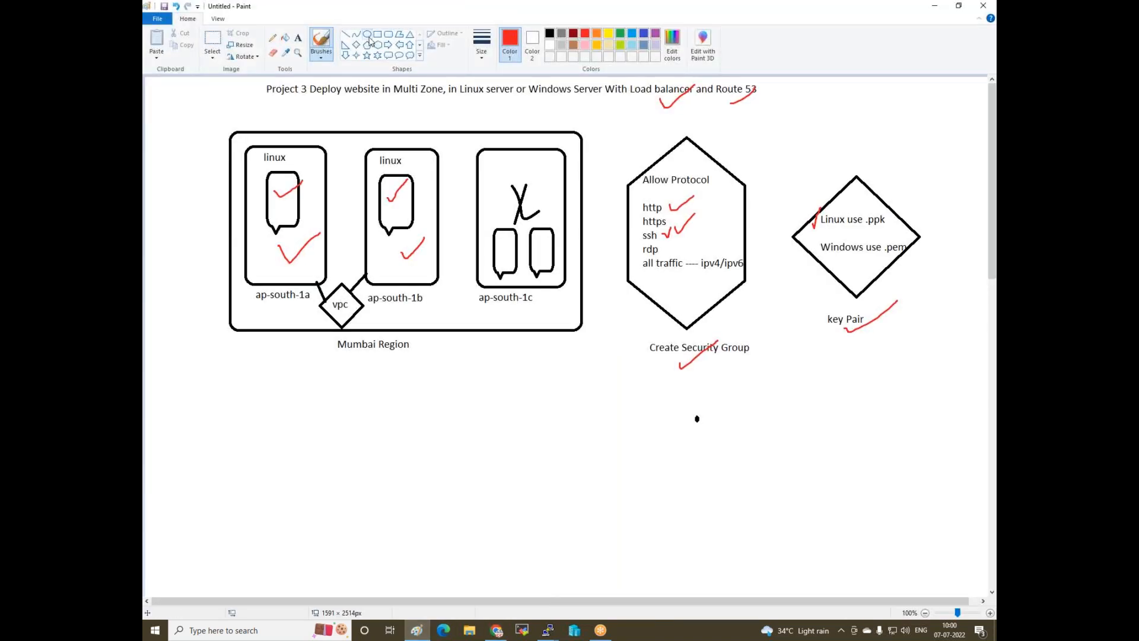
click(298, 37)
drag(366, 330, 246, 322)
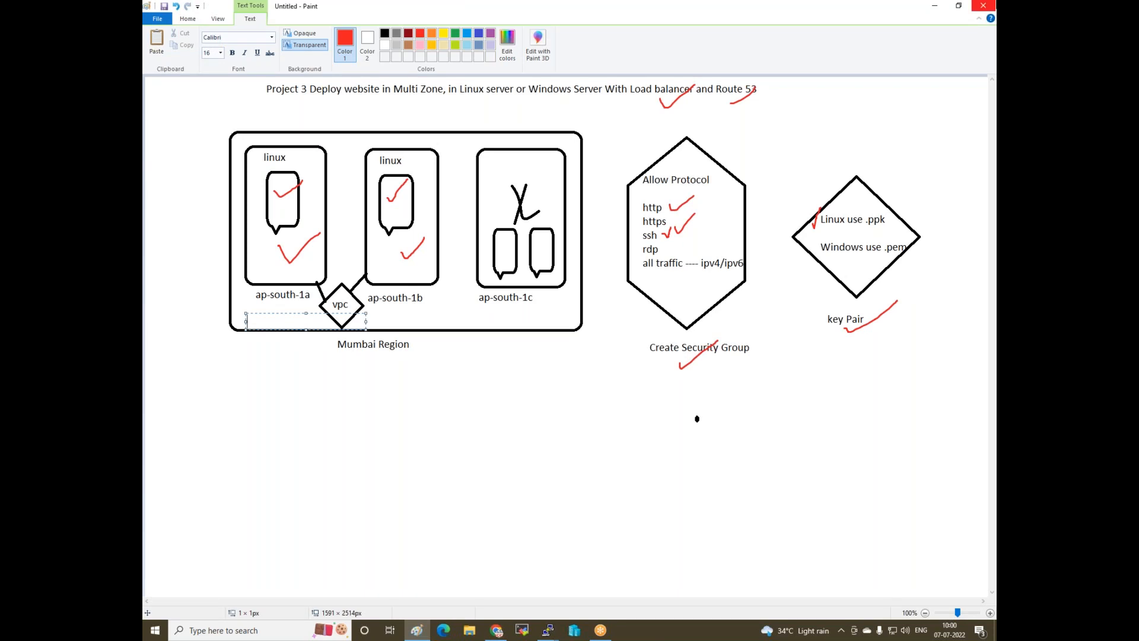
text(1.1.1.1)
click(378, 318)
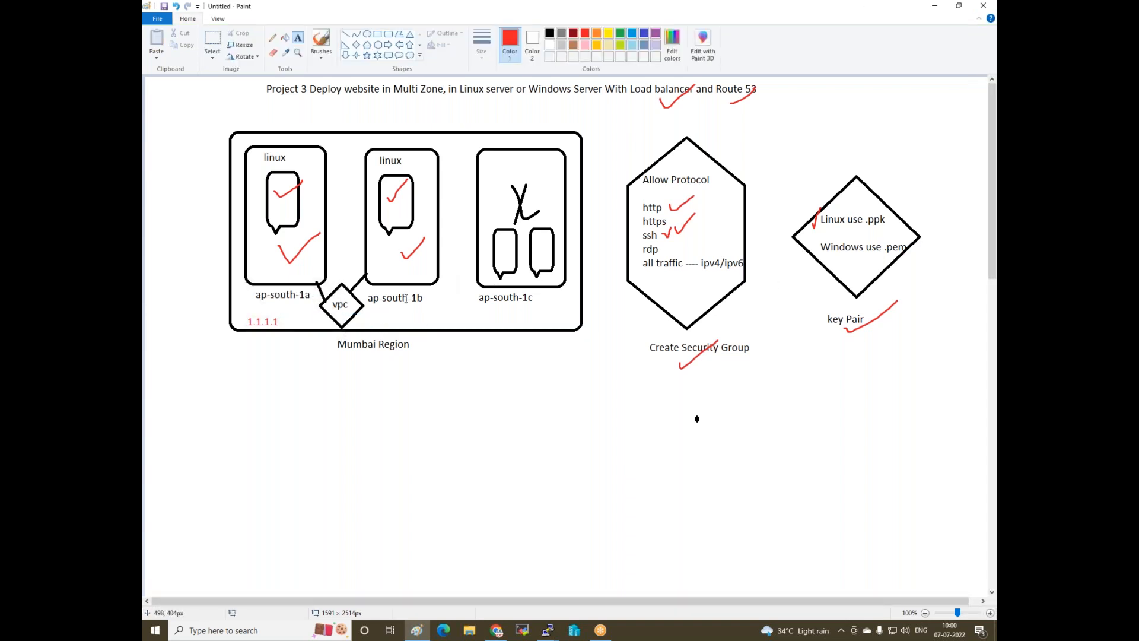
click(370, 309)
text(2.)
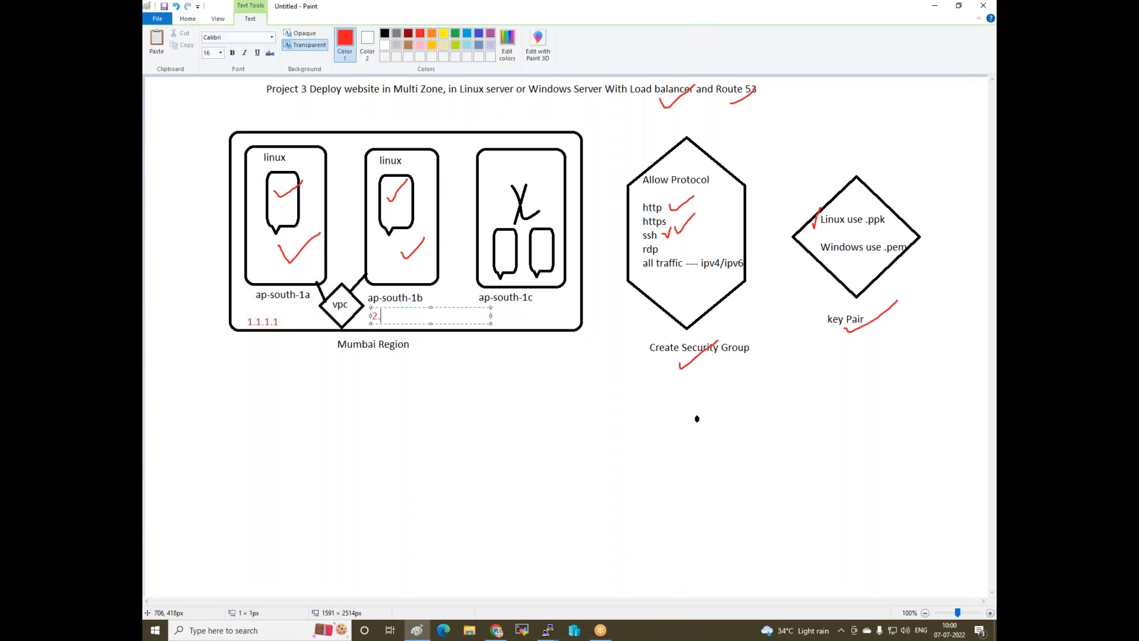
text(2.2.2)
click(459, 439)
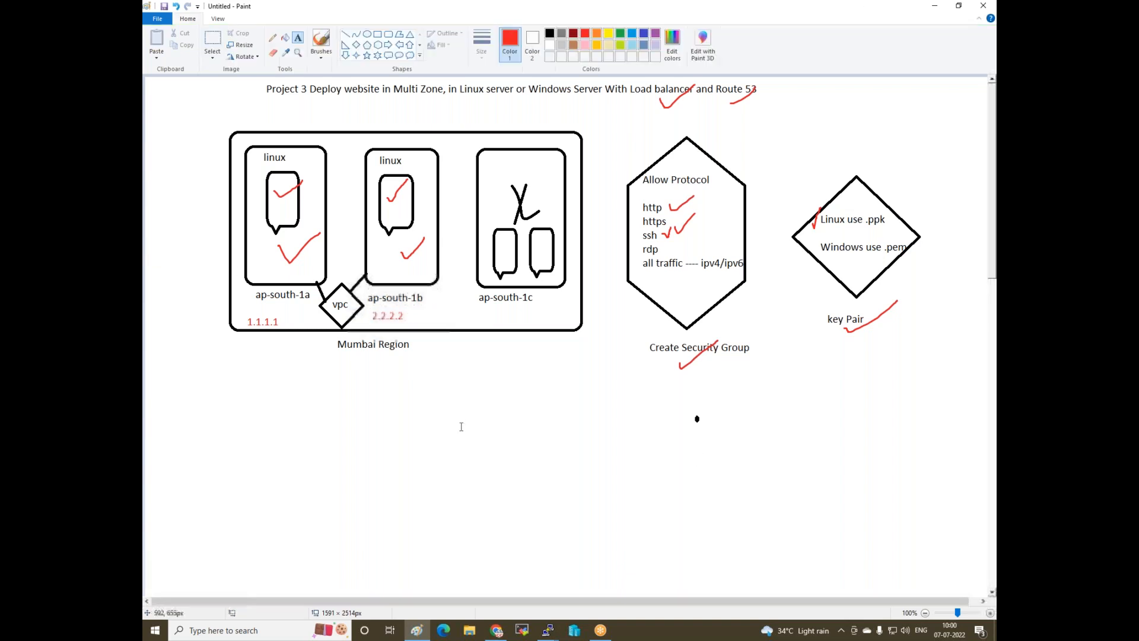
- Draw a red rounded box below Create Security Group and label it 'freenom' above
click(389, 35)
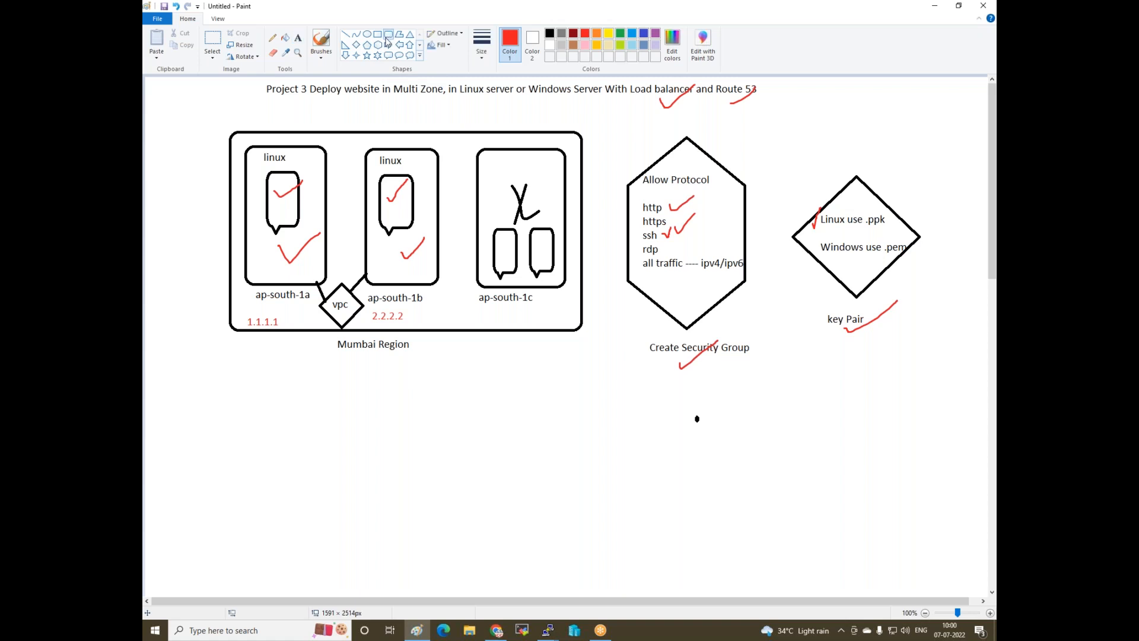
mouse_move(726, 409)
mouse_down()
mouse_move(763, 479)
mouse_move(854, 502)
mouse_up()
click(580, 419)
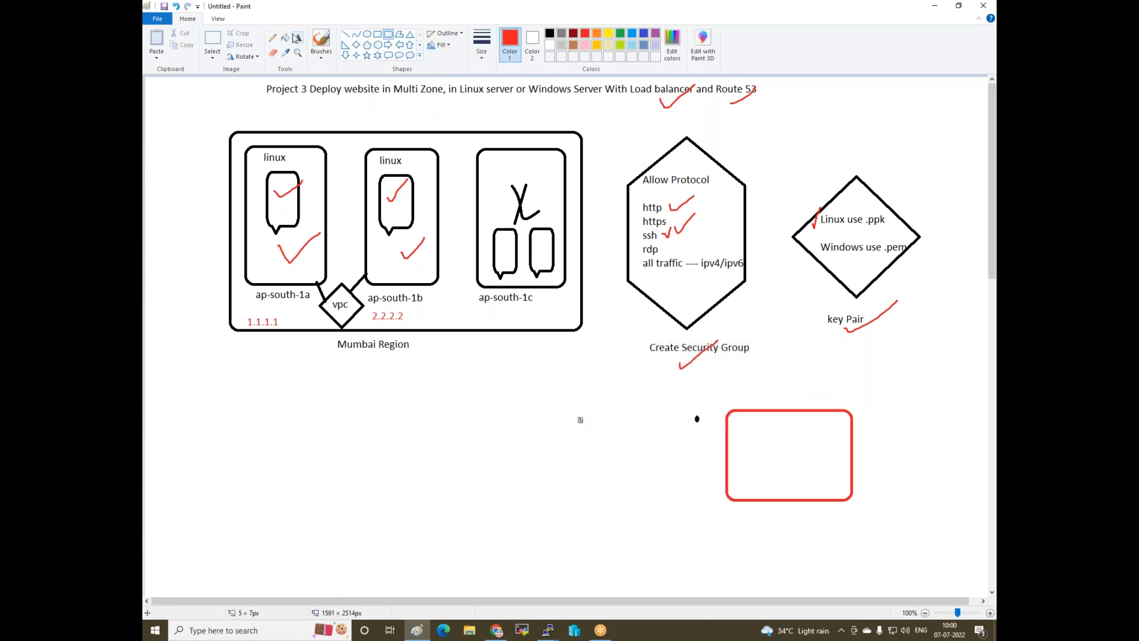
click(297, 37)
click(741, 389)
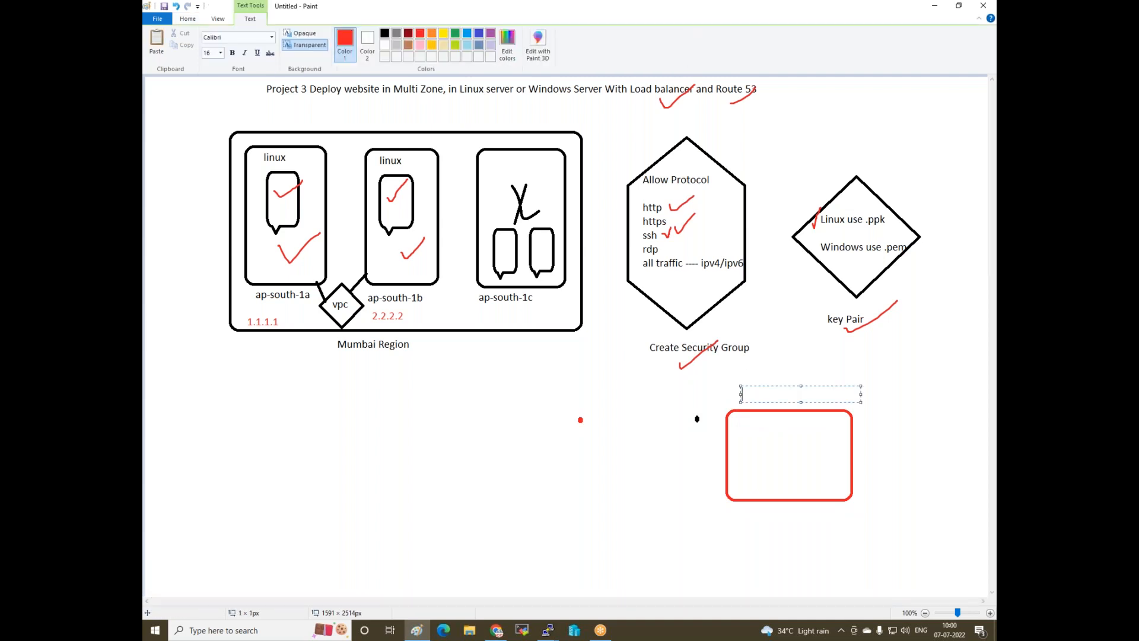
text(freenom)
click(753, 436)
- Write 'Buy domain' beneath the red box after discarding a stray 'myindiaapp' label inside it
click(743, 423)
text(m)
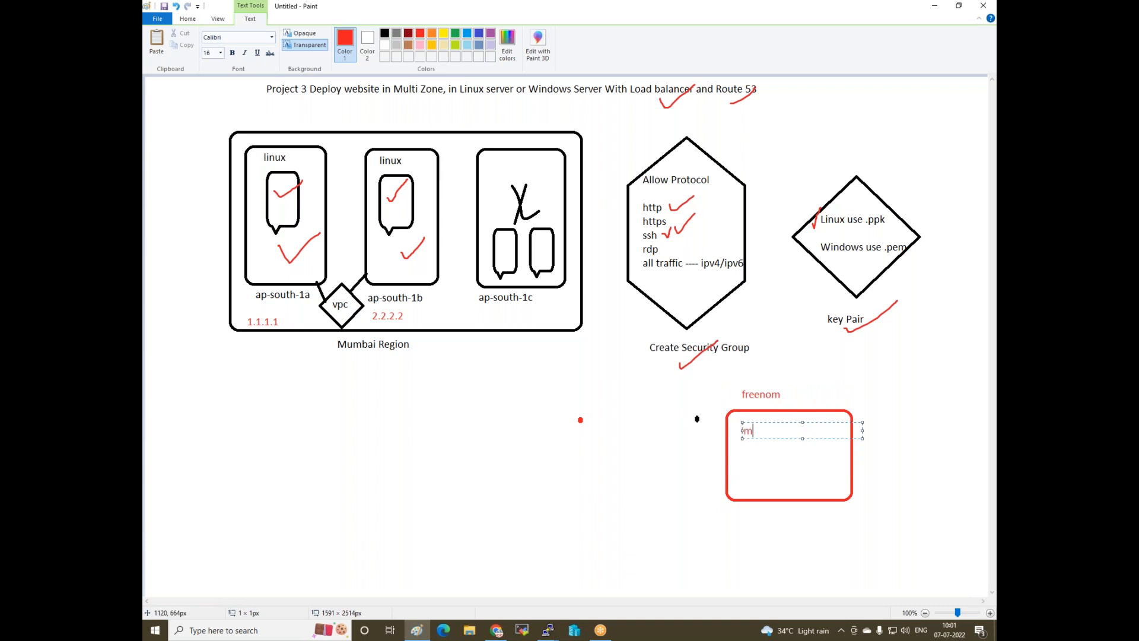
text(yindiaapp)
key(BackSpace)
key(BackSpace)
key(BackSpace)
key(BackSpace)
key(BackSpace)
key(BackSpace)
key(BackSpace)
key(BackSpace)
key(BackSpace)
key(BackSpace)
key(BackSpace)
key(BackSpace)
click(771, 458)
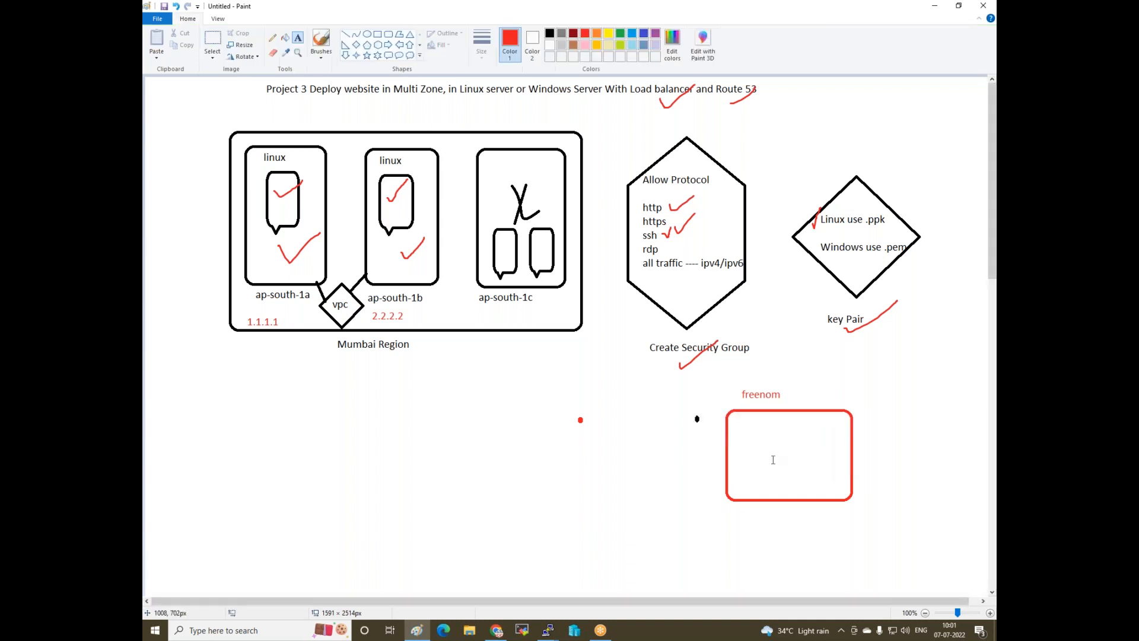
click(754, 509)
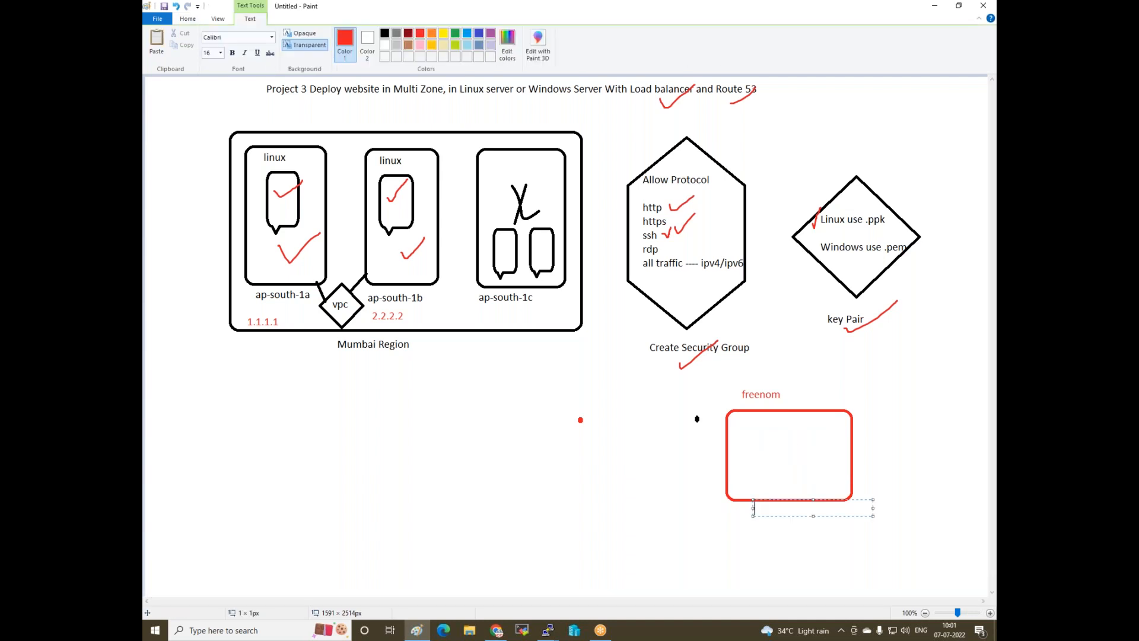
text(Buy domain)
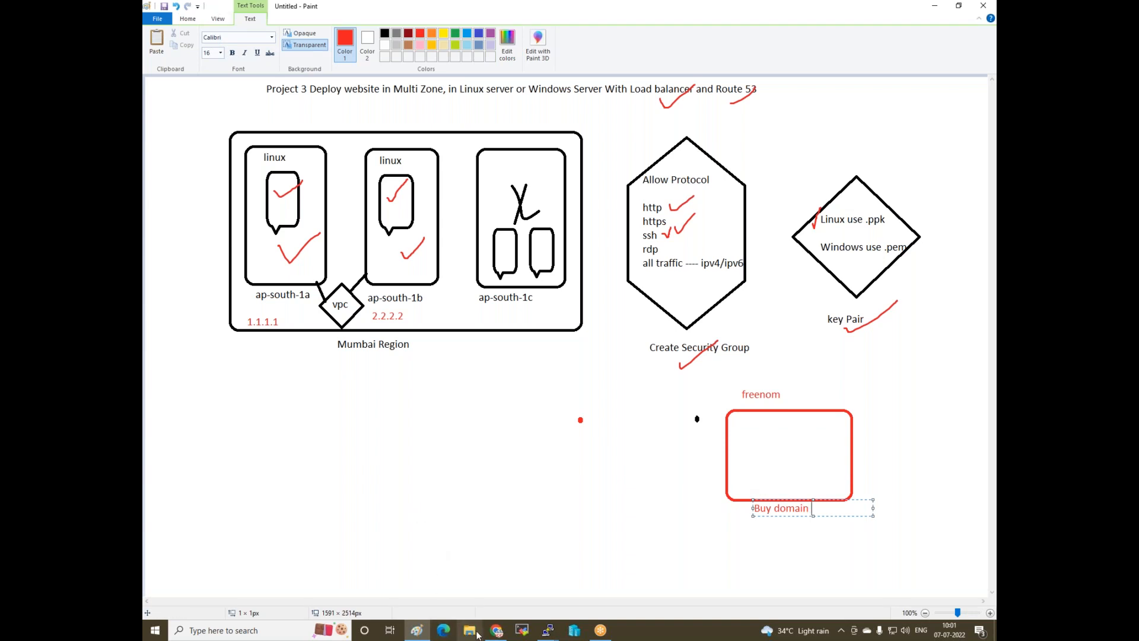
click(497, 630)
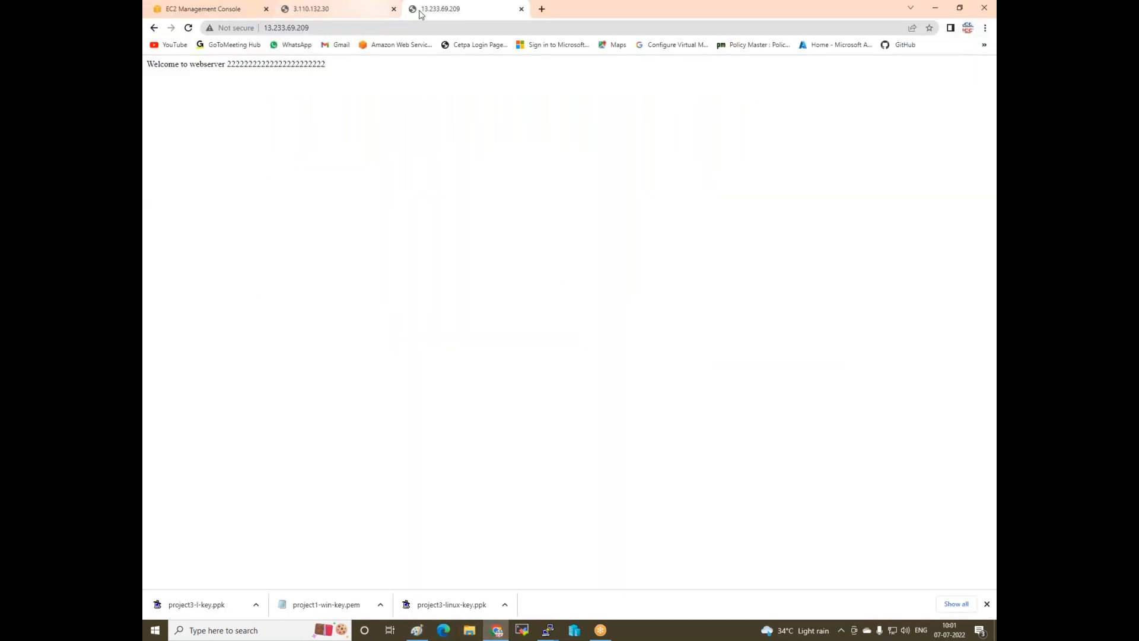
- Open the Freenom client area in a new tab and sign in
click(541, 9)
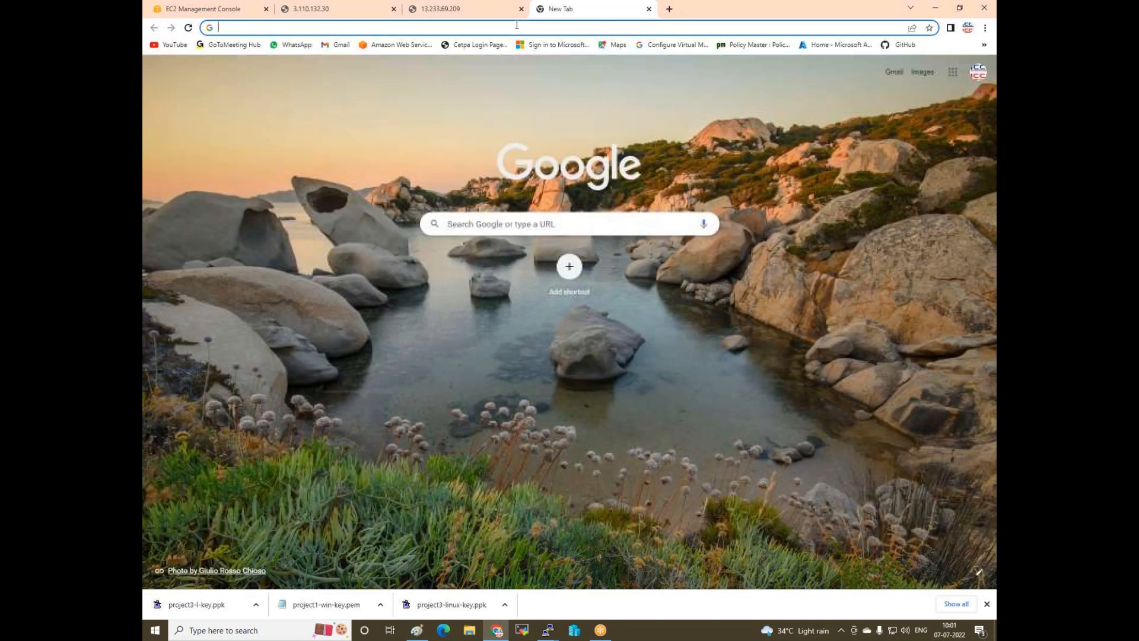
text(go)
key(BackSpace)
key(BackSpace)
key(BackSpace)
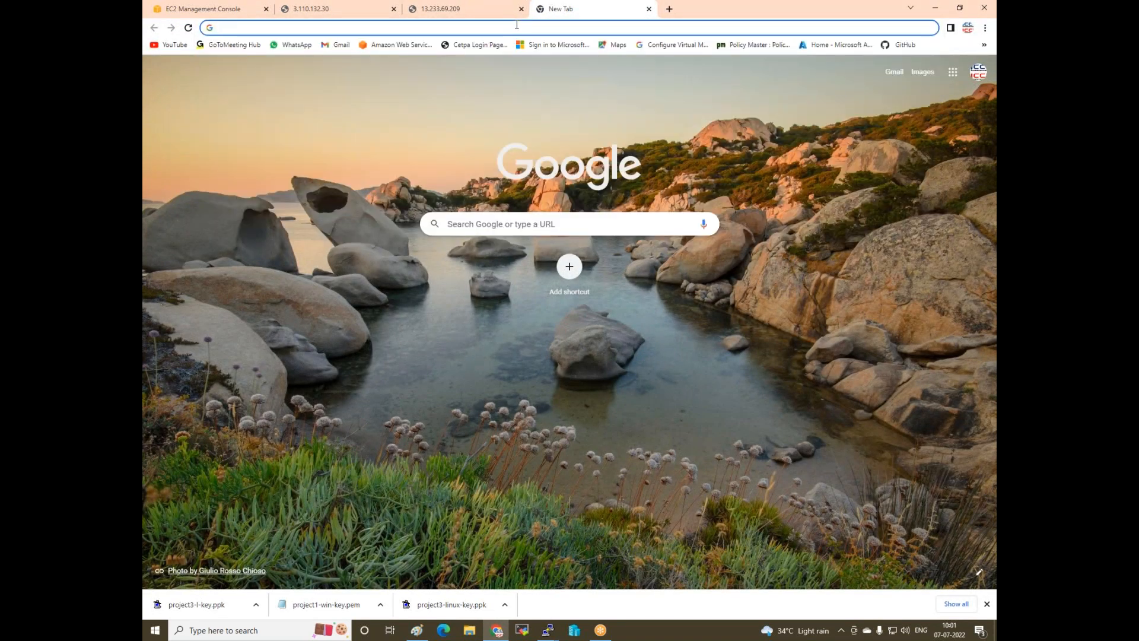
text(free-css.com/free-css-templates)
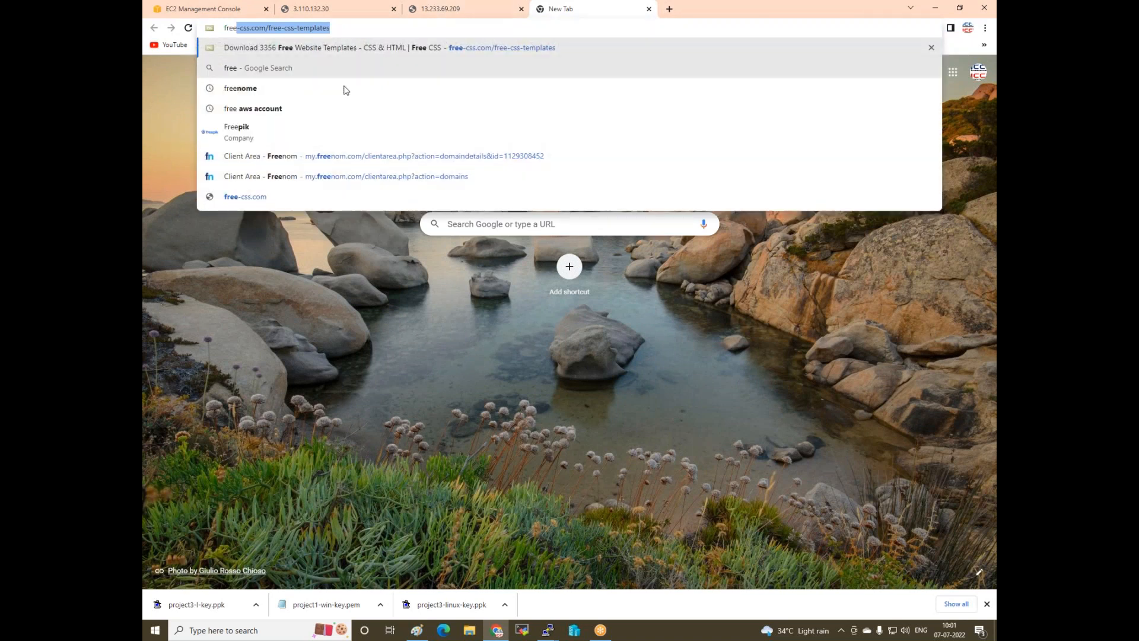
click(379, 157)
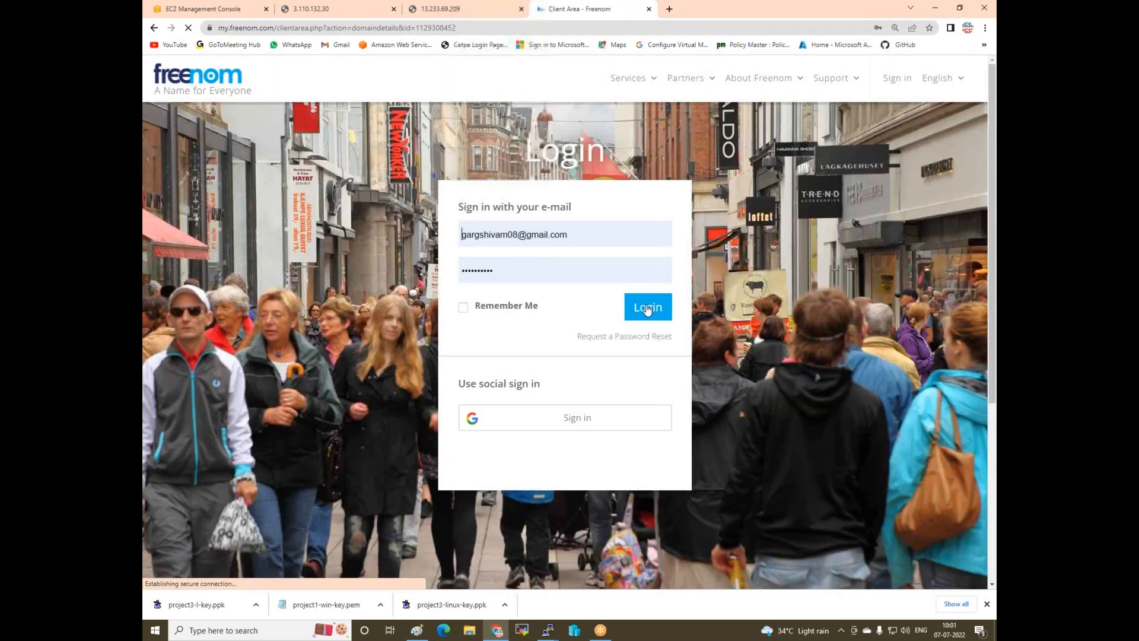
click(647, 308)
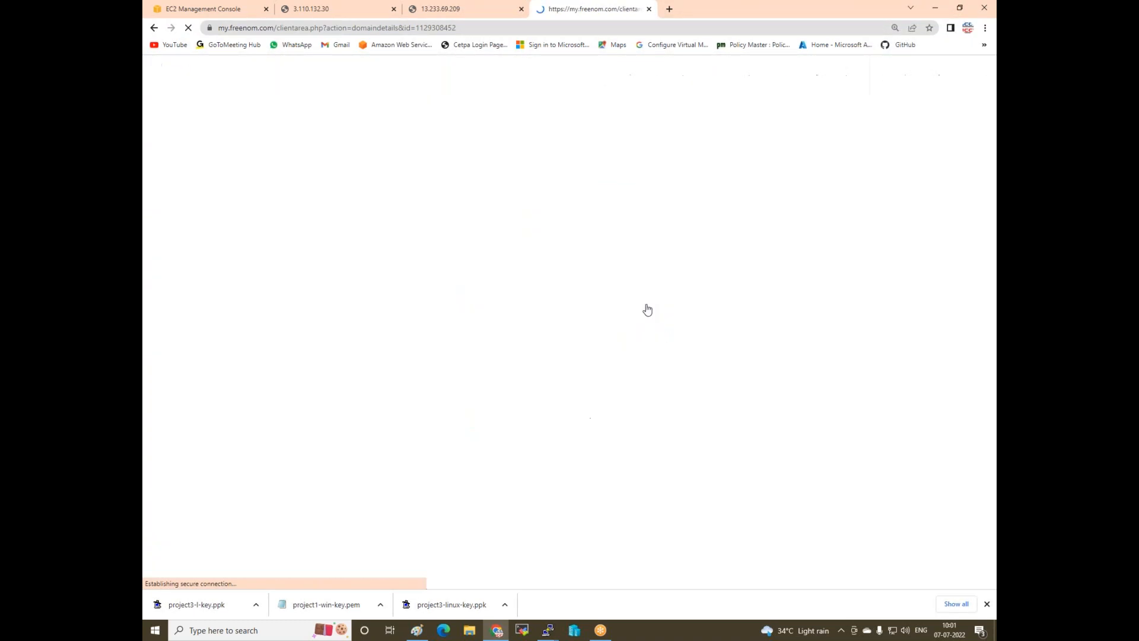
- Go to Services > Register a New Domain and enter 'iccpinfo' in the domain search
click(624, 77)
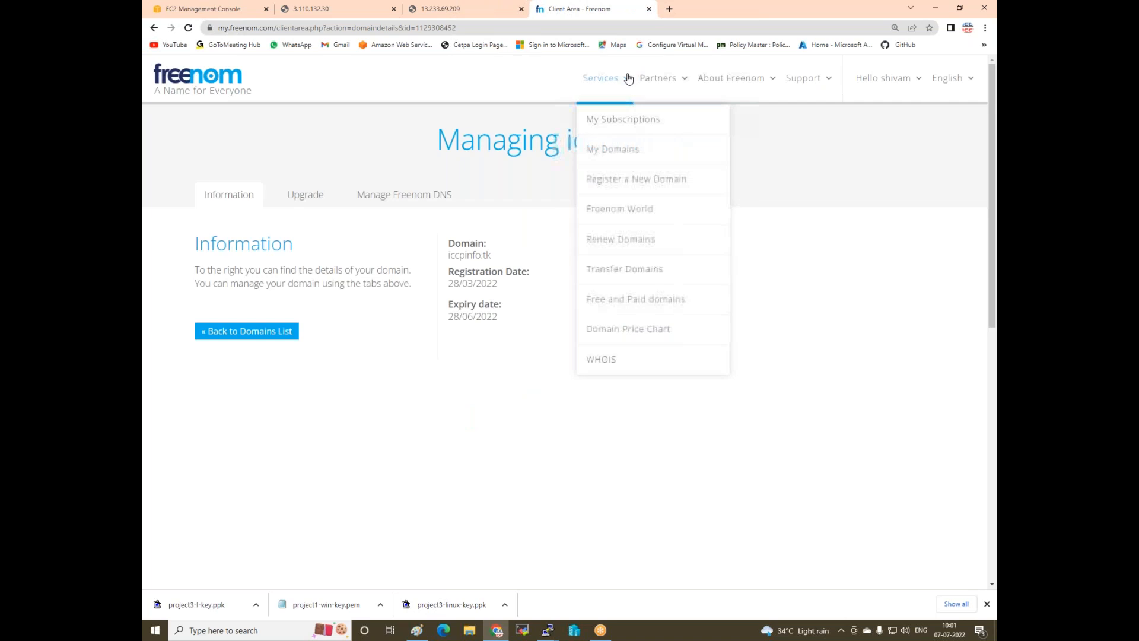
click(612, 182)
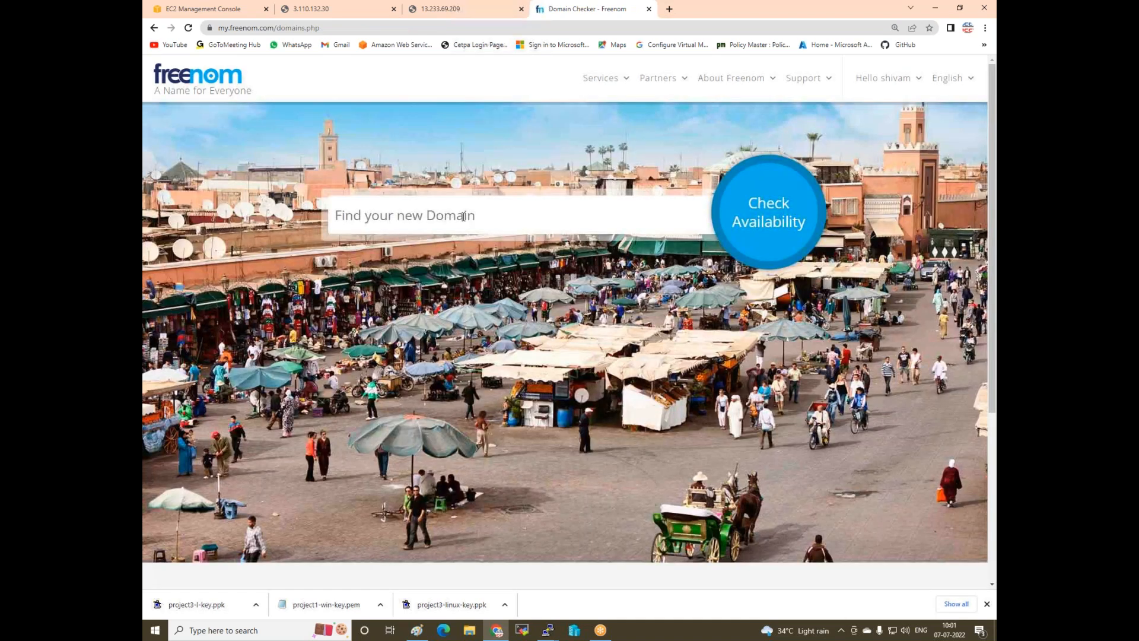
click(463, 217)
text(iccp)
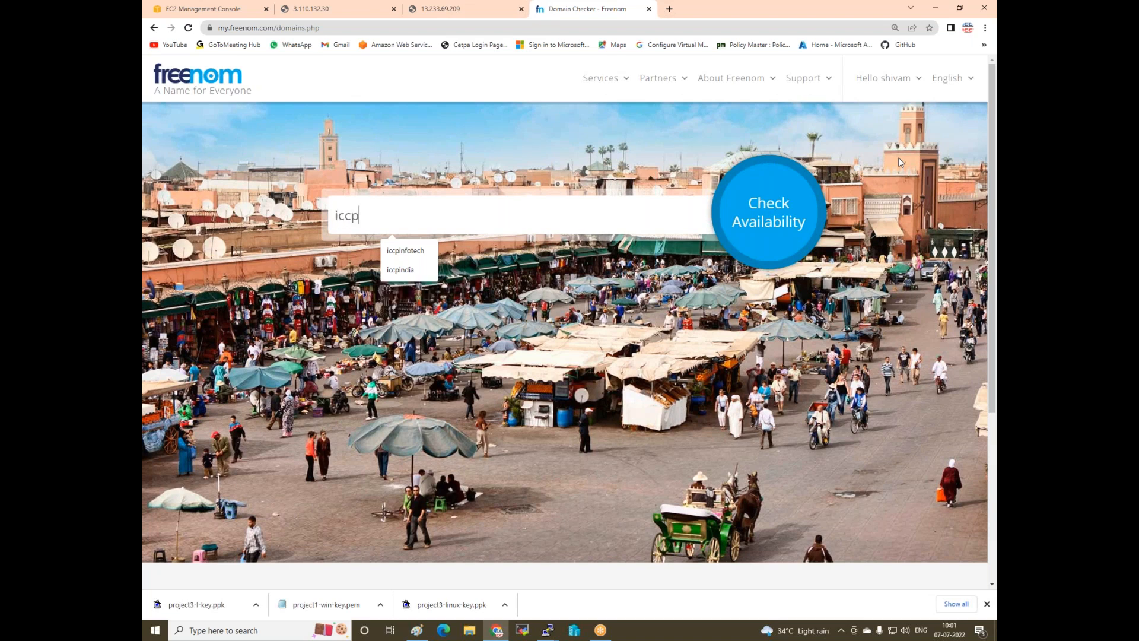
text(info)
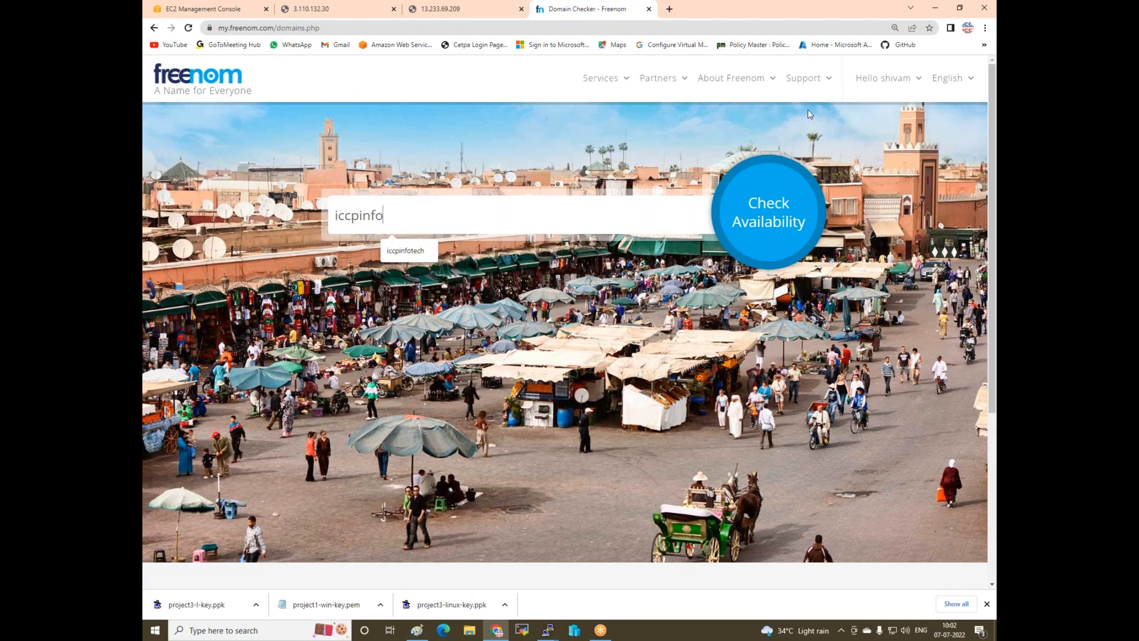
click(772, 215)
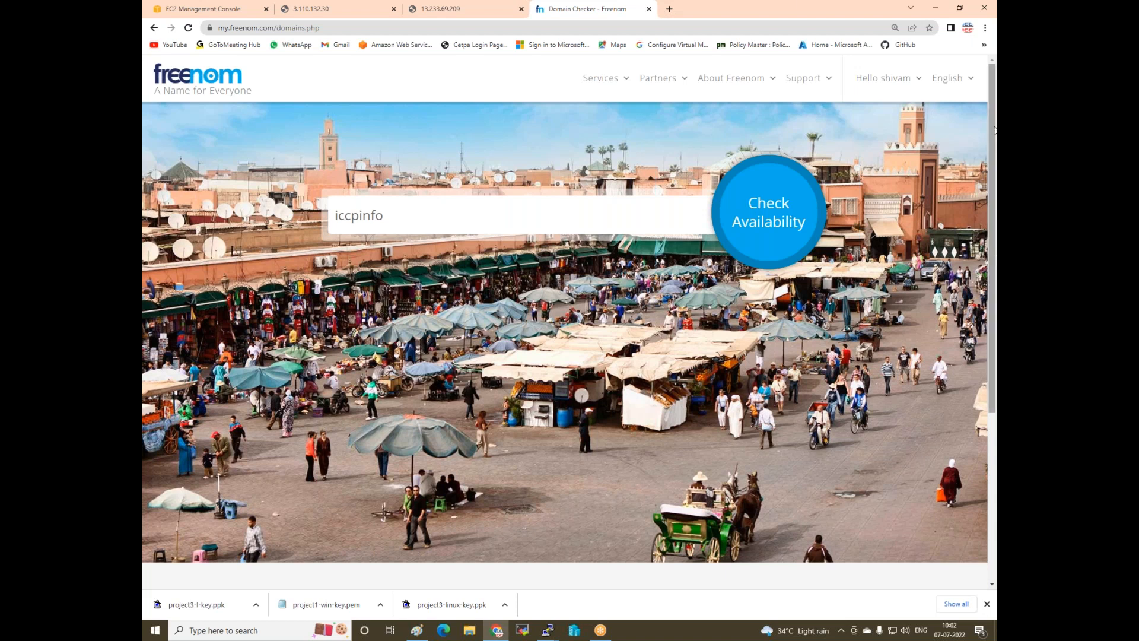
click(446, 212)
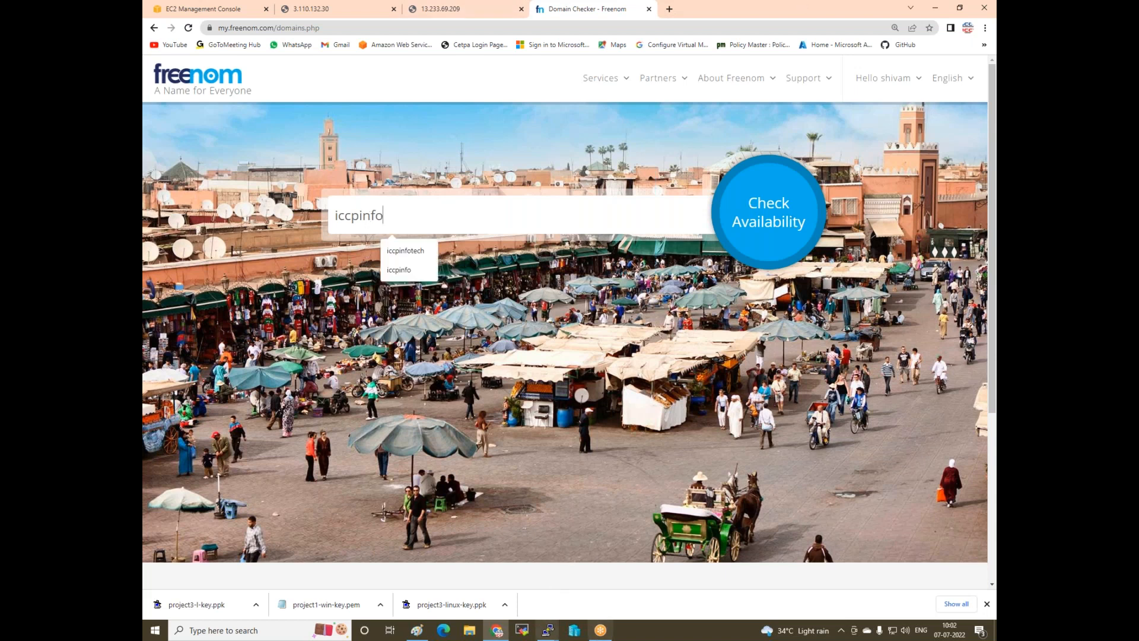
click(415, 632)
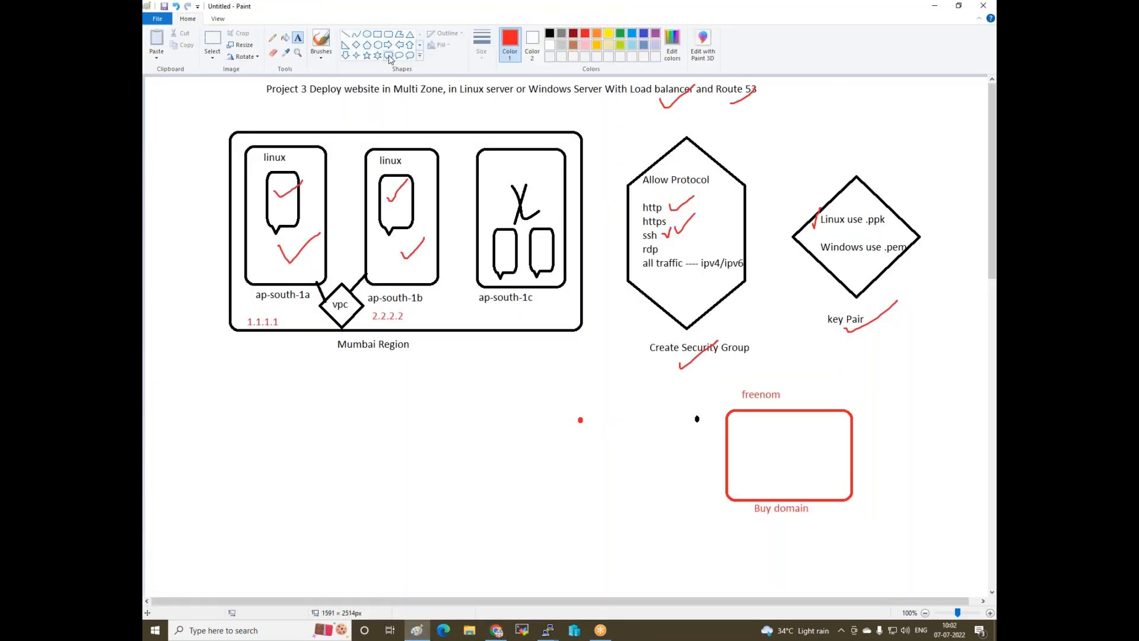
- Draw a black diamond left of the red box labelled 'register domain in aws route 53 (DNS)'
click(356, 45)
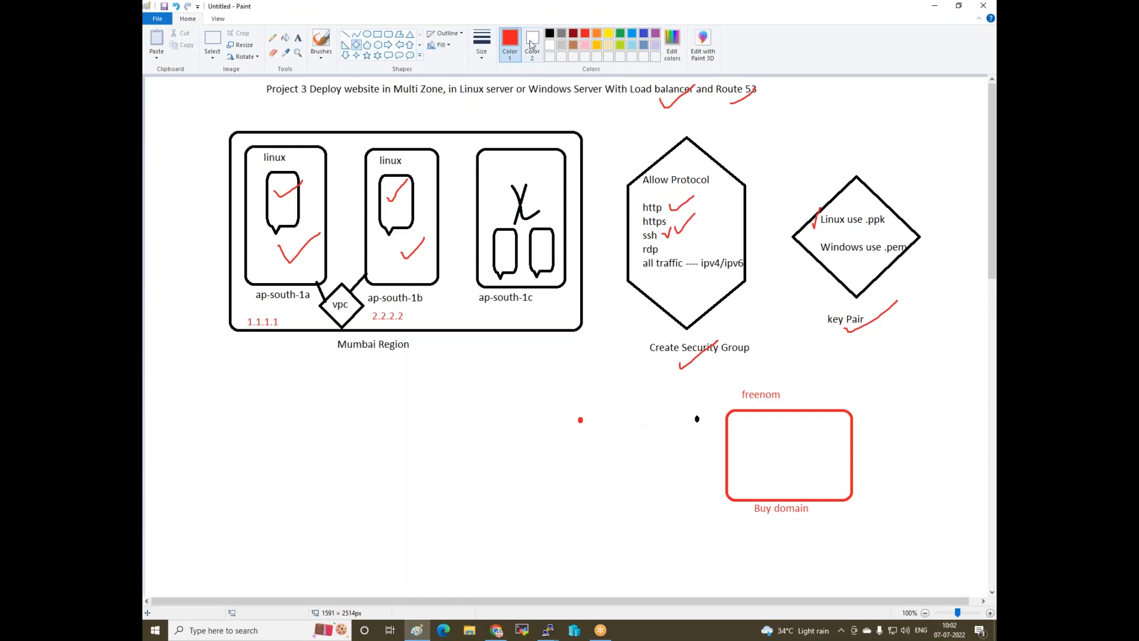
click(549, 34)
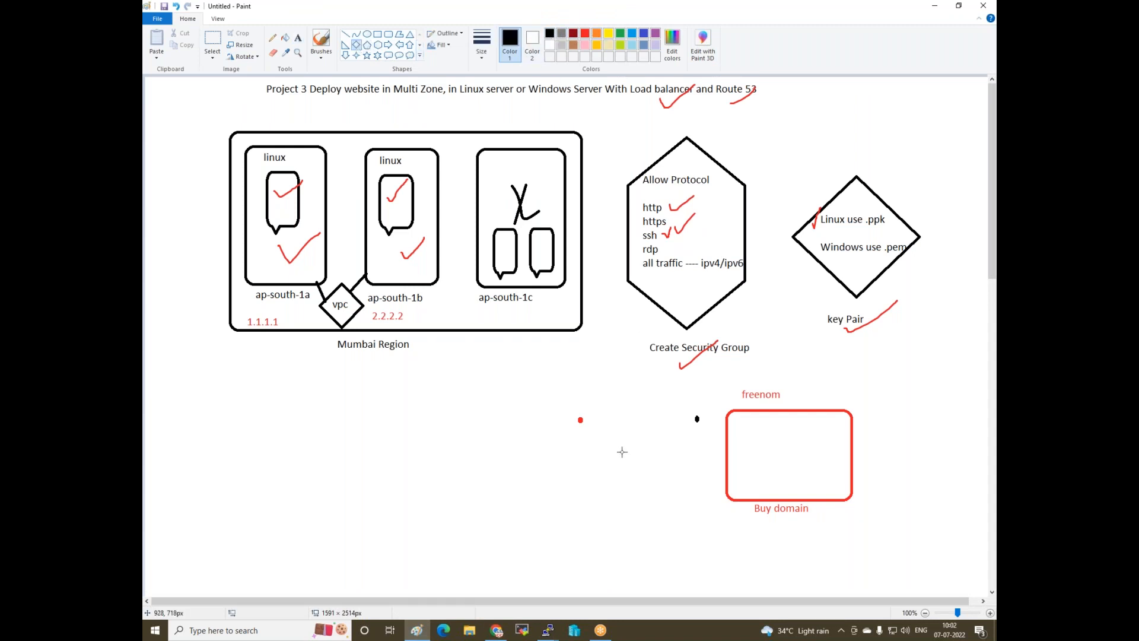
drag(566, 394, 660, 510)
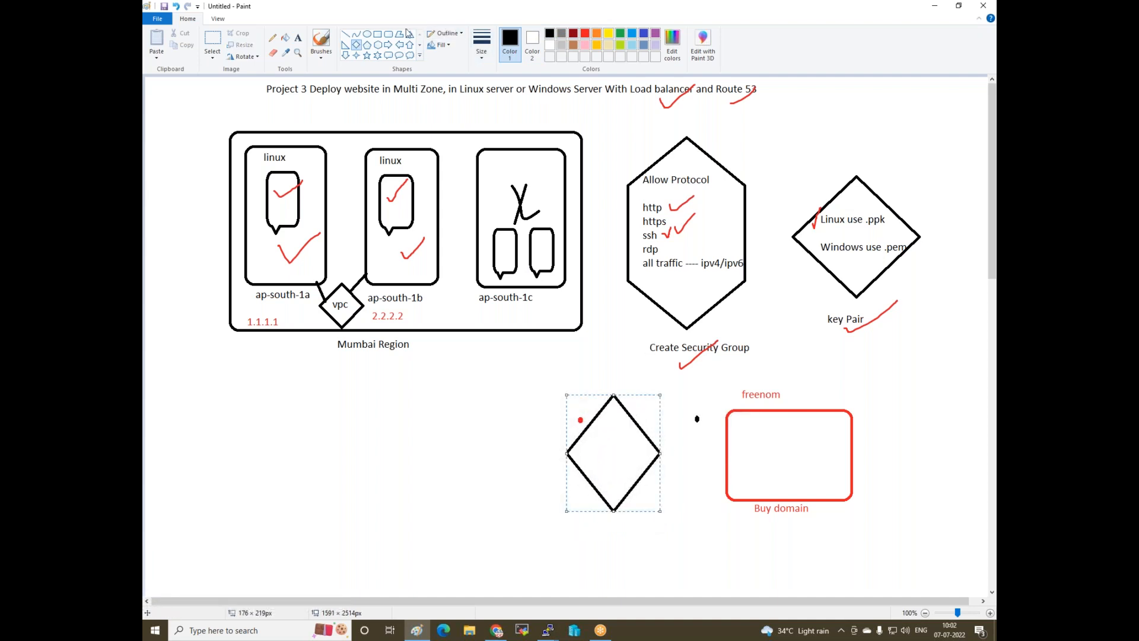
click(298, 40)
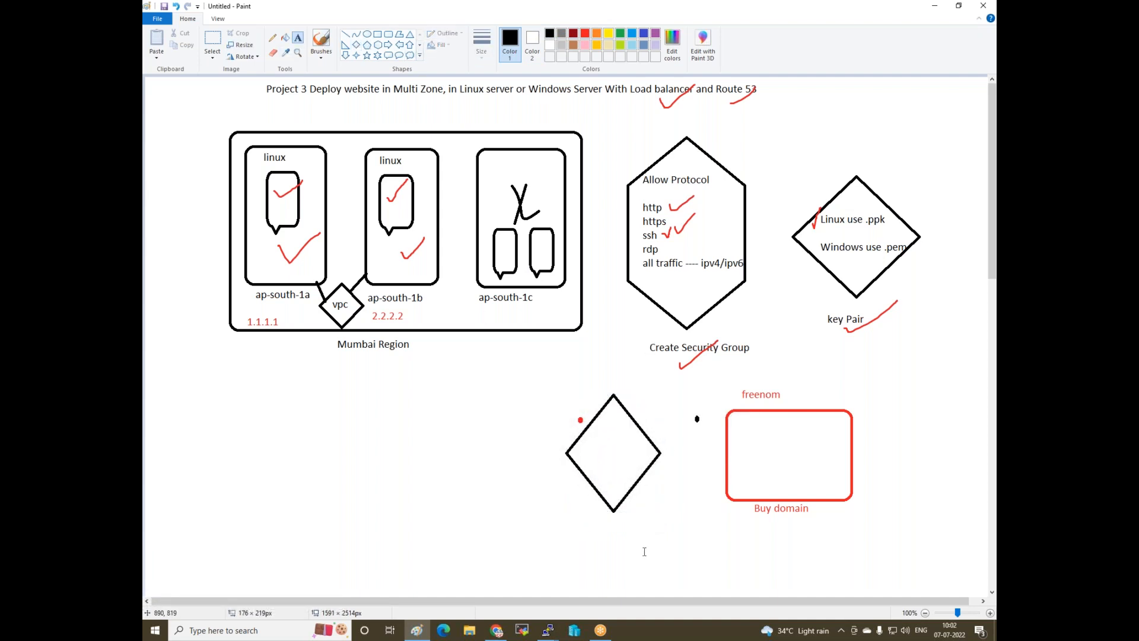
click(579, 521)
text(g)
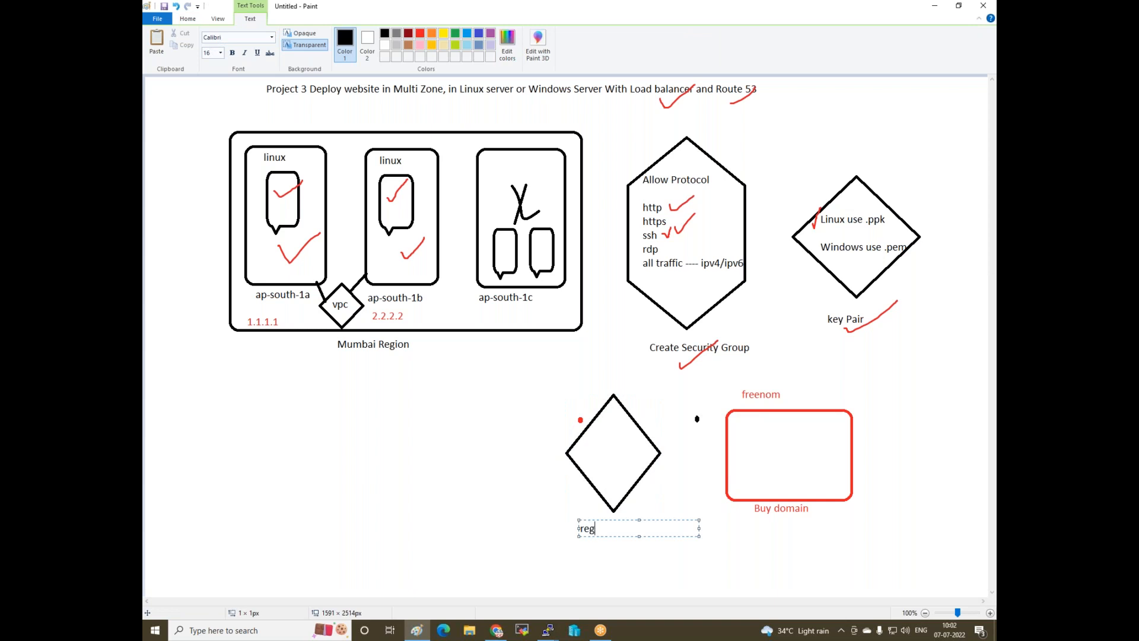
text(ister domain in aws)
key(Return)
text(route 53 ()
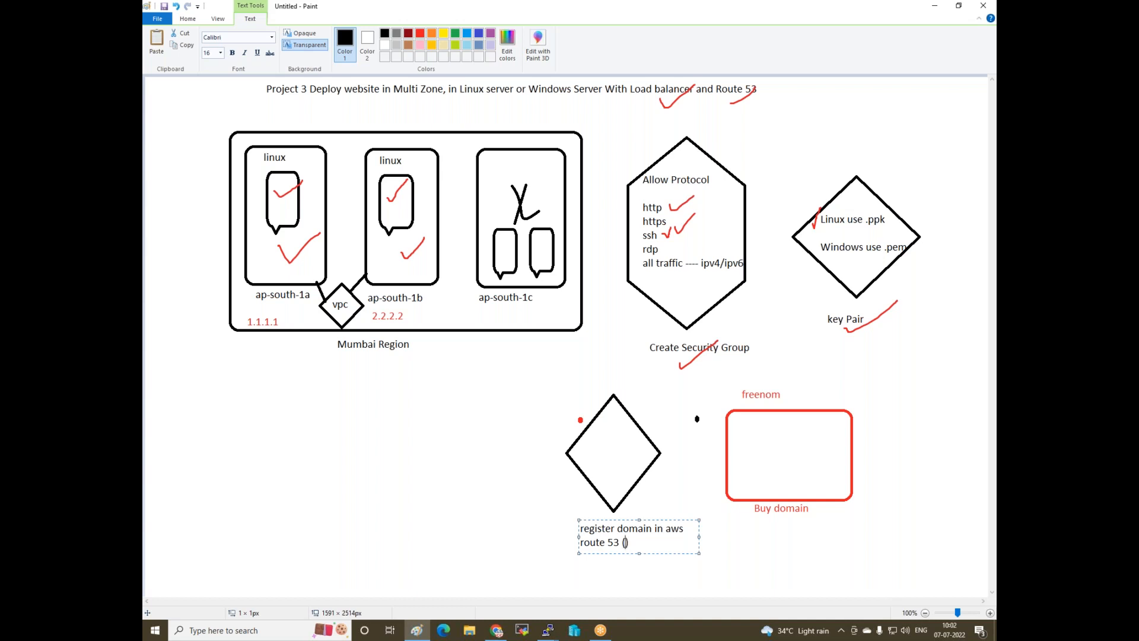
text(DNS)
click(566, 401)
- Draw a left arrow from the red Buy domain box to the diamond
click(399, 45)
drag(725, 473, 639, 486)
click(653, 509)
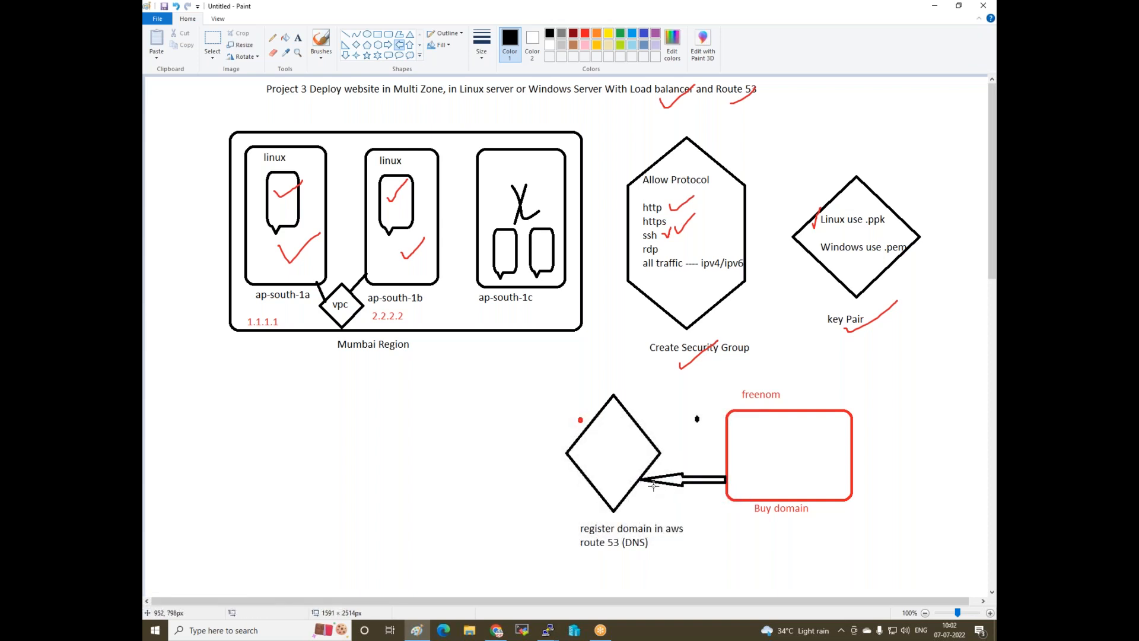
- Type 'note :- after register domin' in a widened text box below the Buy domain box
click(298, 37)
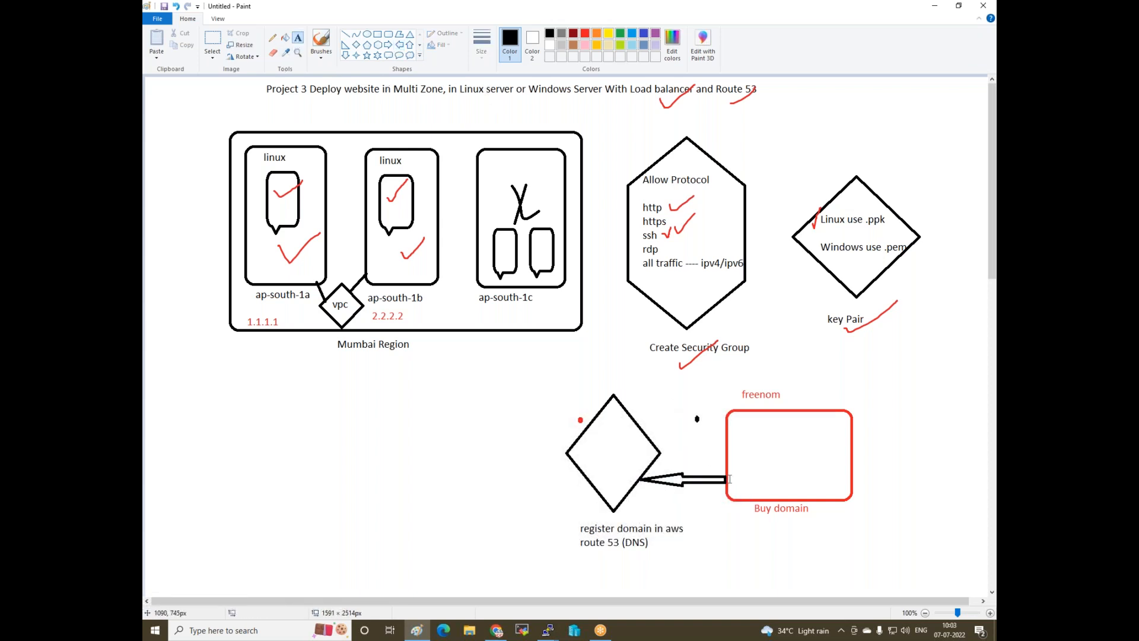
click(706, 531)
text(note :-)
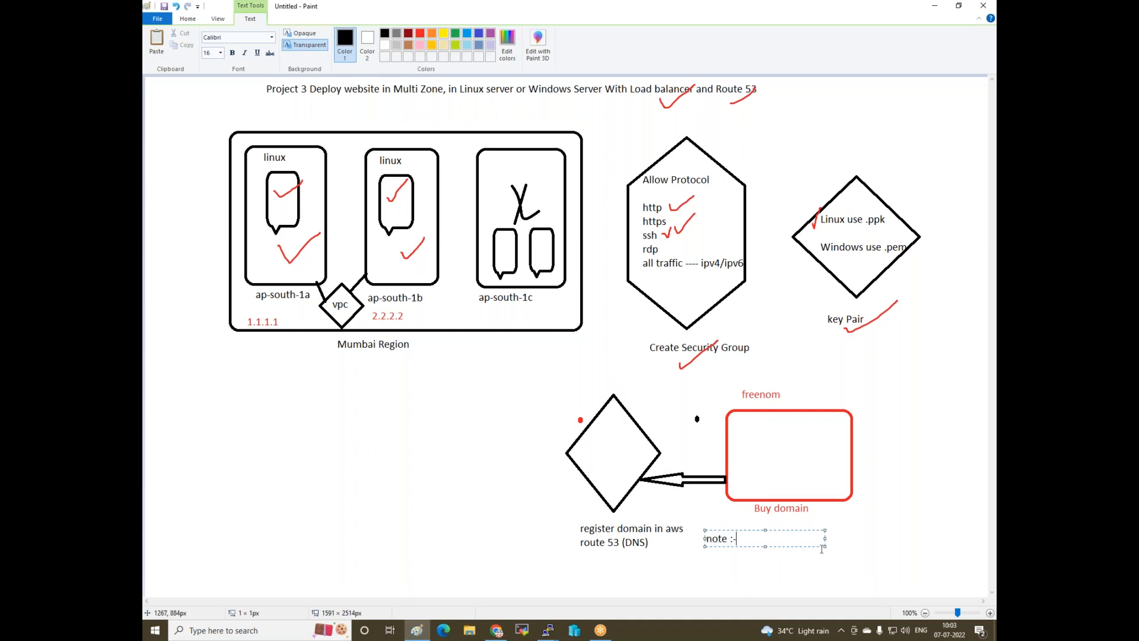
drag(824, 546, 974, 557)
text(- after register domin)
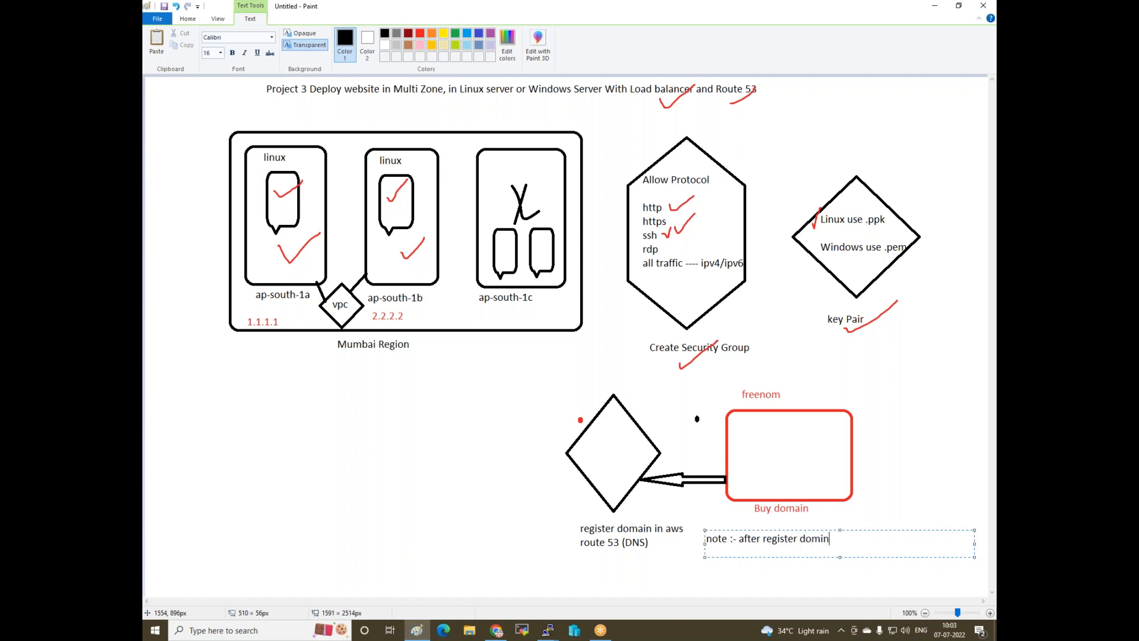
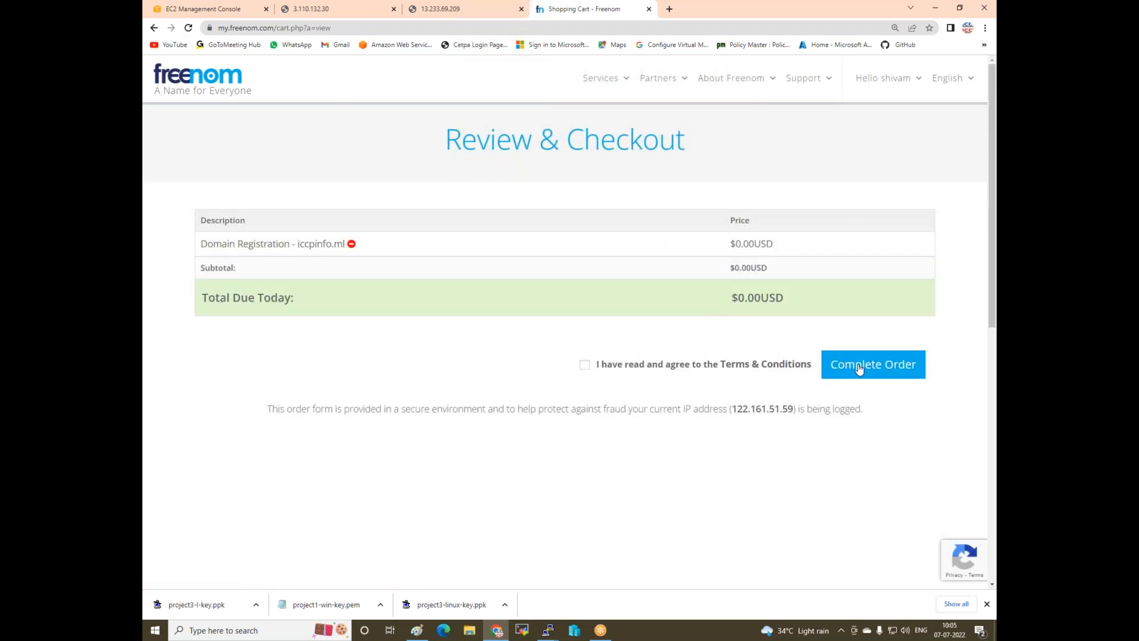
- Accept the Terms & Conditions, complete the free iccpinfo.ml order, and go to the Client Area
click(859, 368)
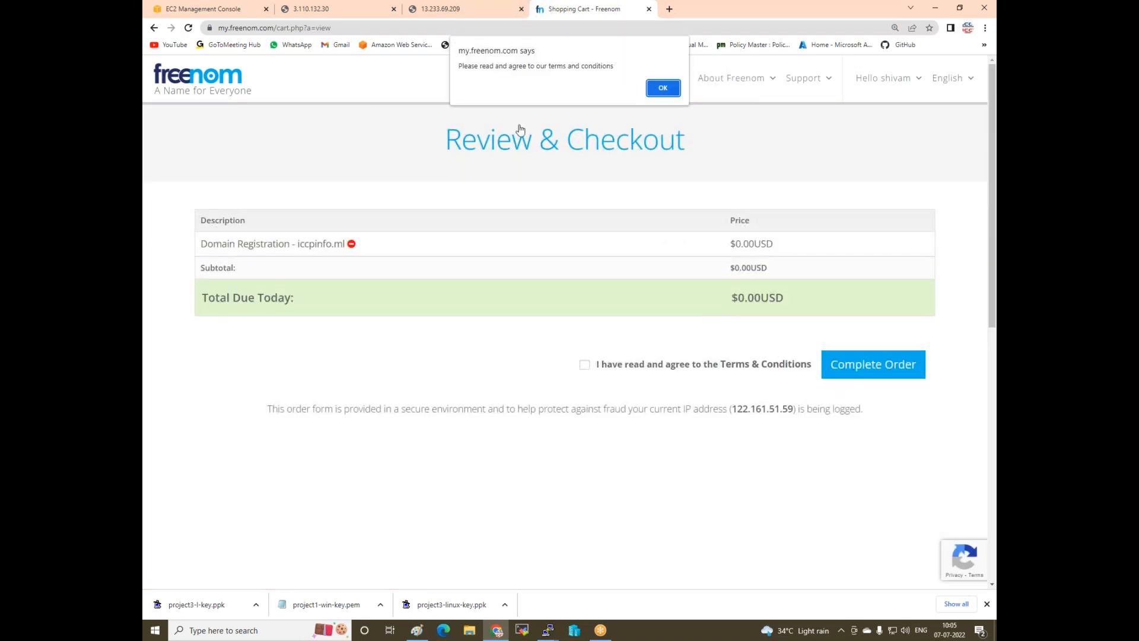
click(663, 88)
click(585, 364)
click(874, 369)
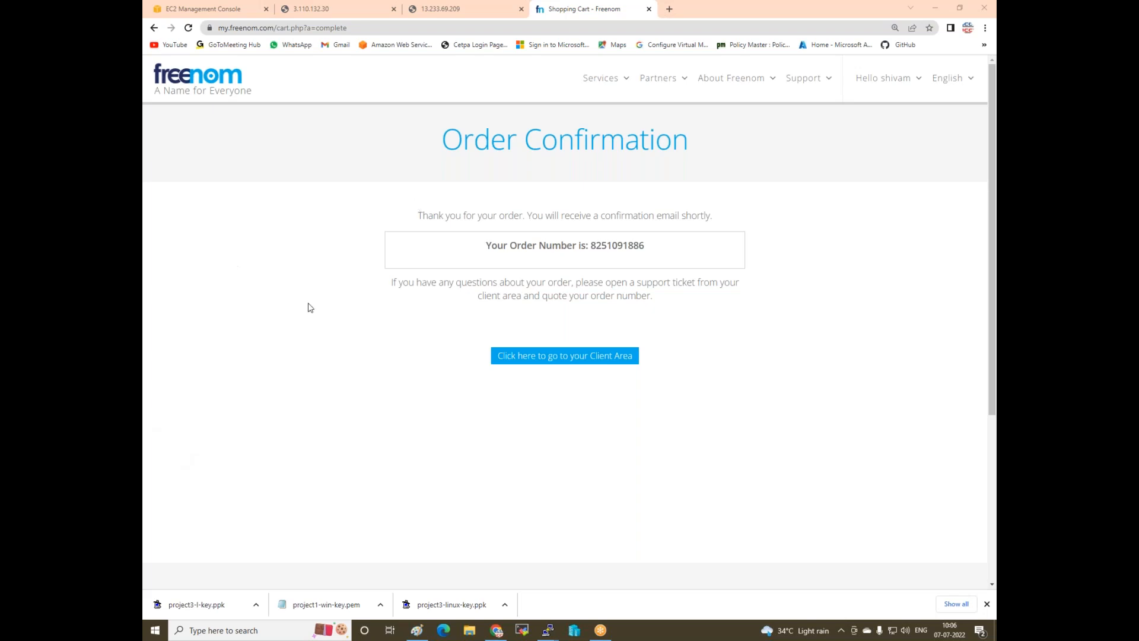
click(546, 358)
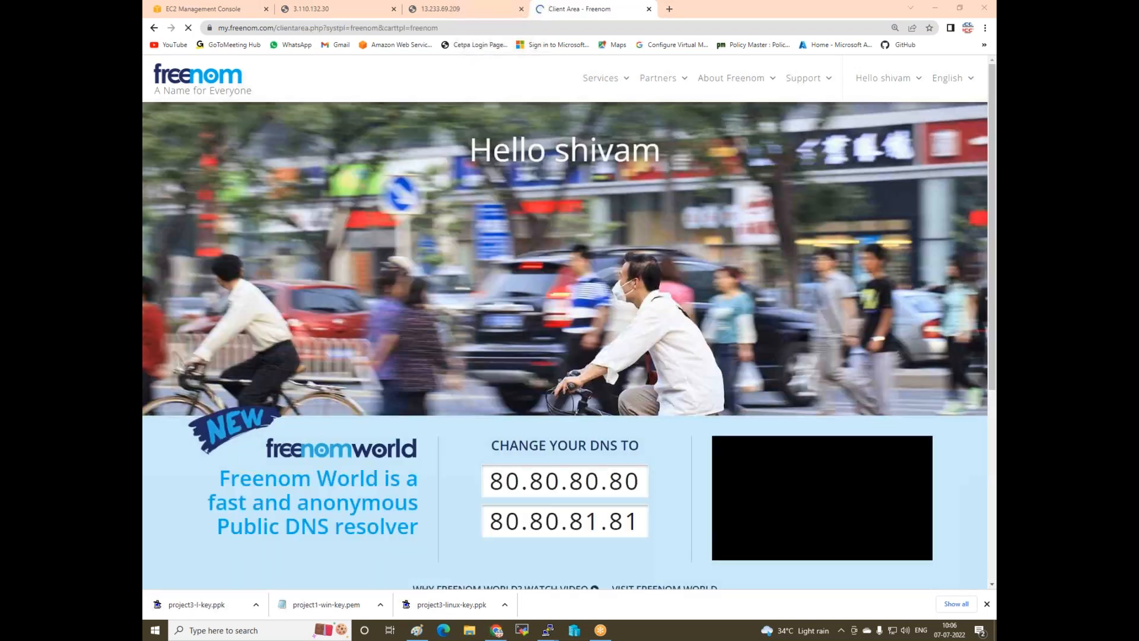
- Check iccpinfo.ml under My Domains, test that the site doesn't resolve, then return to EC2
mouse_move(623, 81)
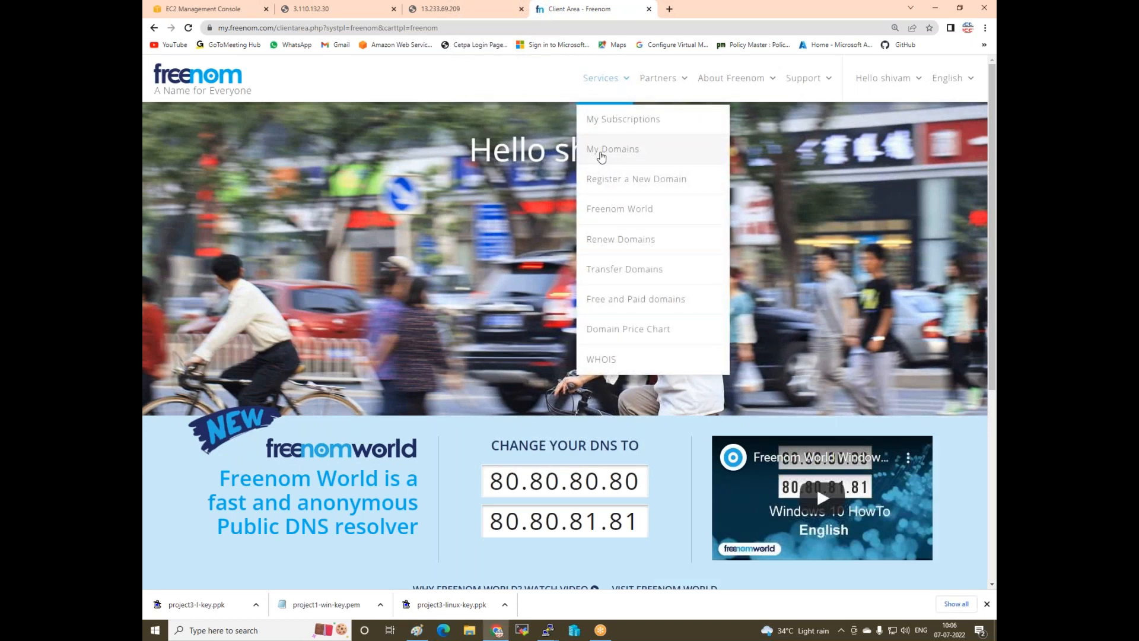
click(601, 151)
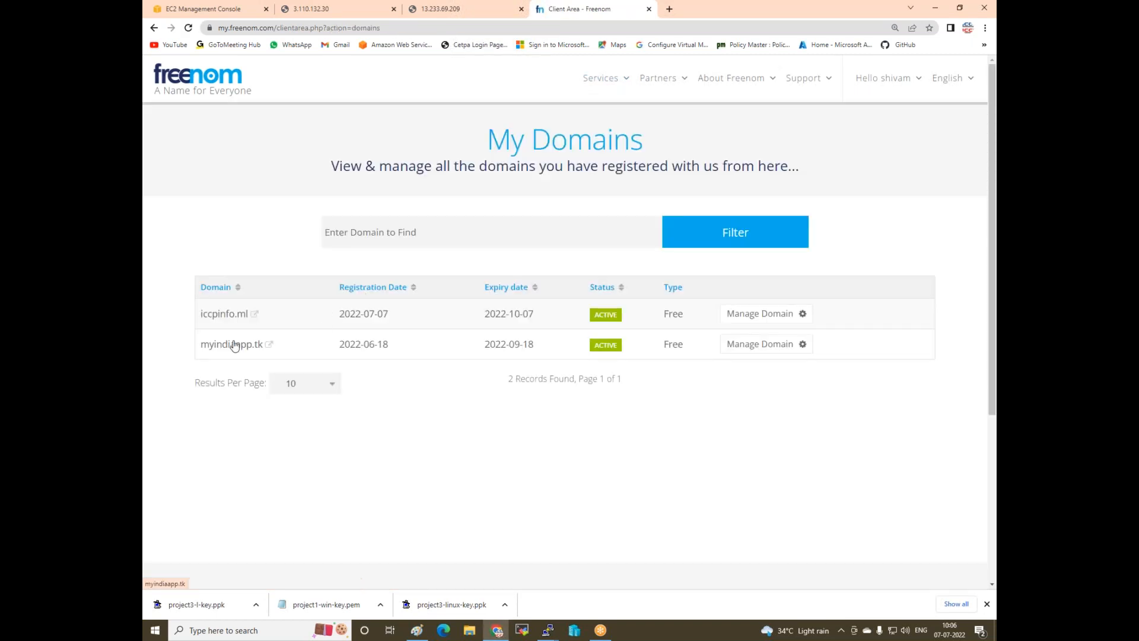
click(228, 320)
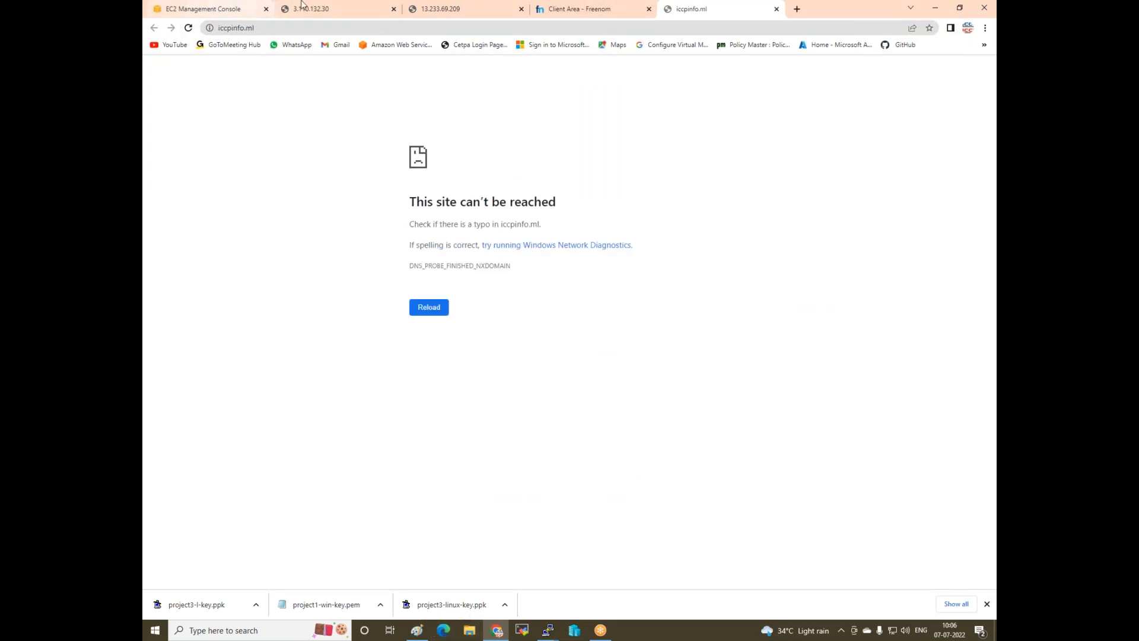
click(188, 13)
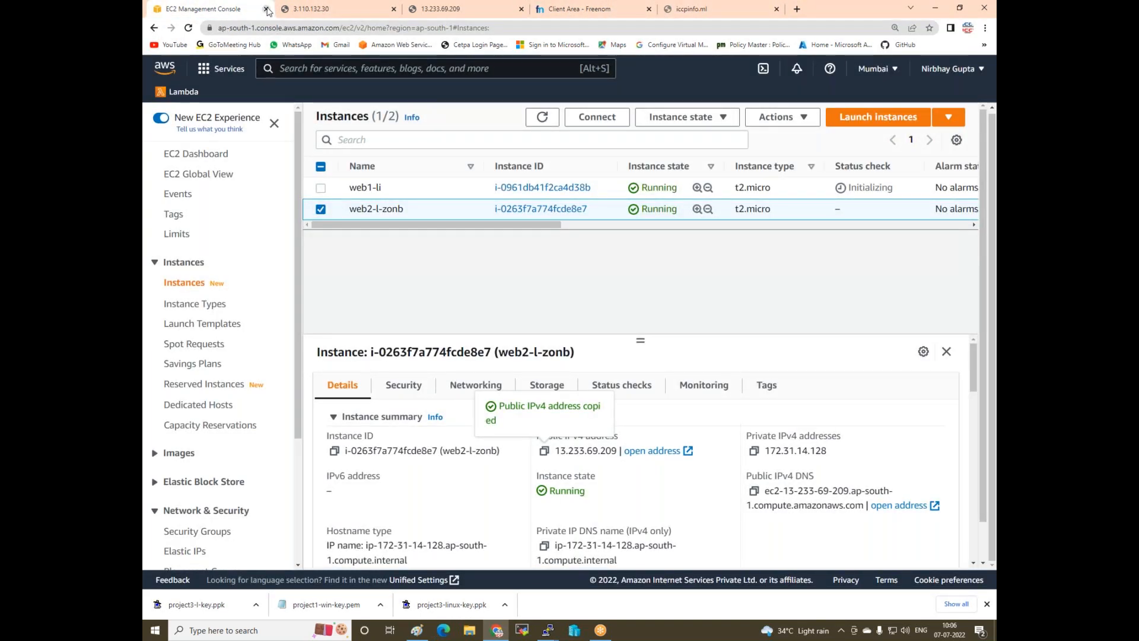
- Search 'route 53' and open the Route 53 dashboard in its own new tab
click(394, 63)
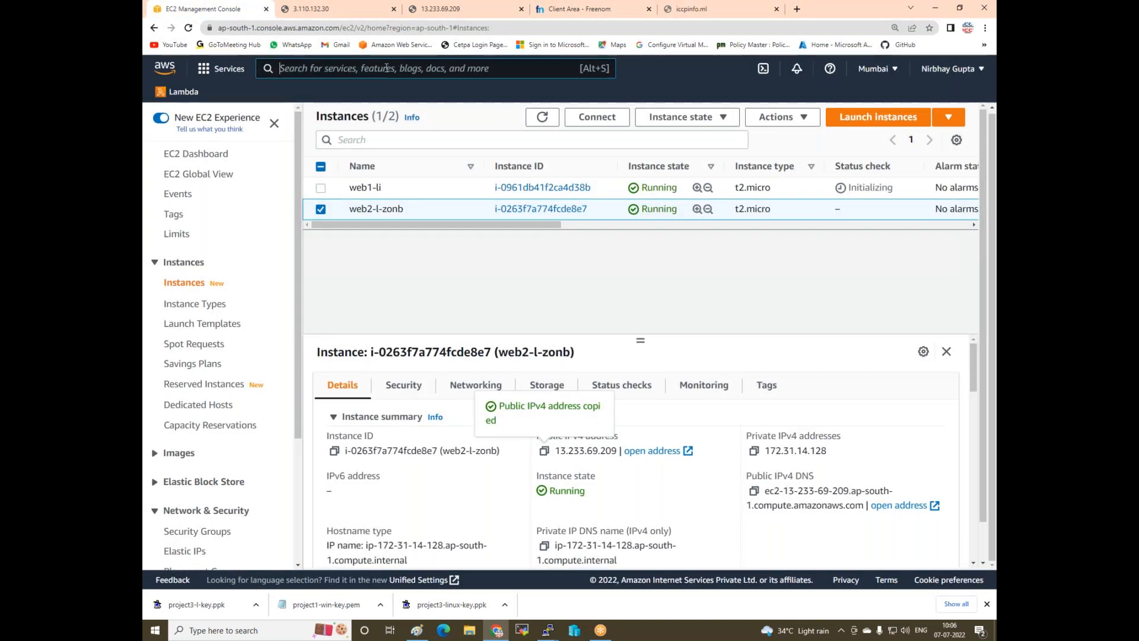
text(route 53)
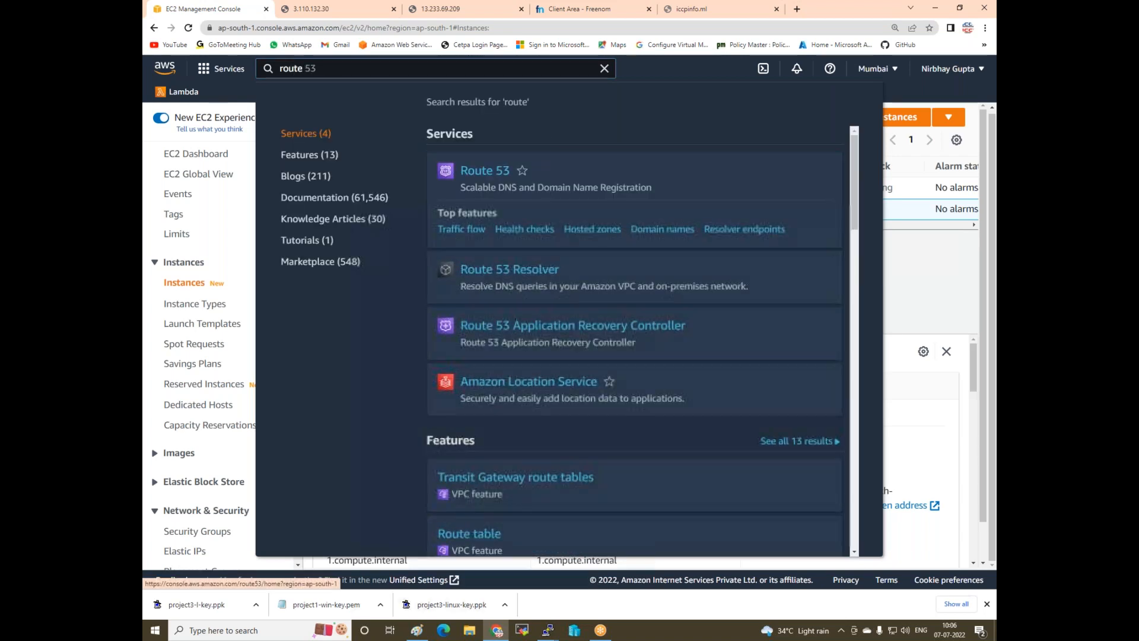
right_click(487, 178)
click(520, 181)
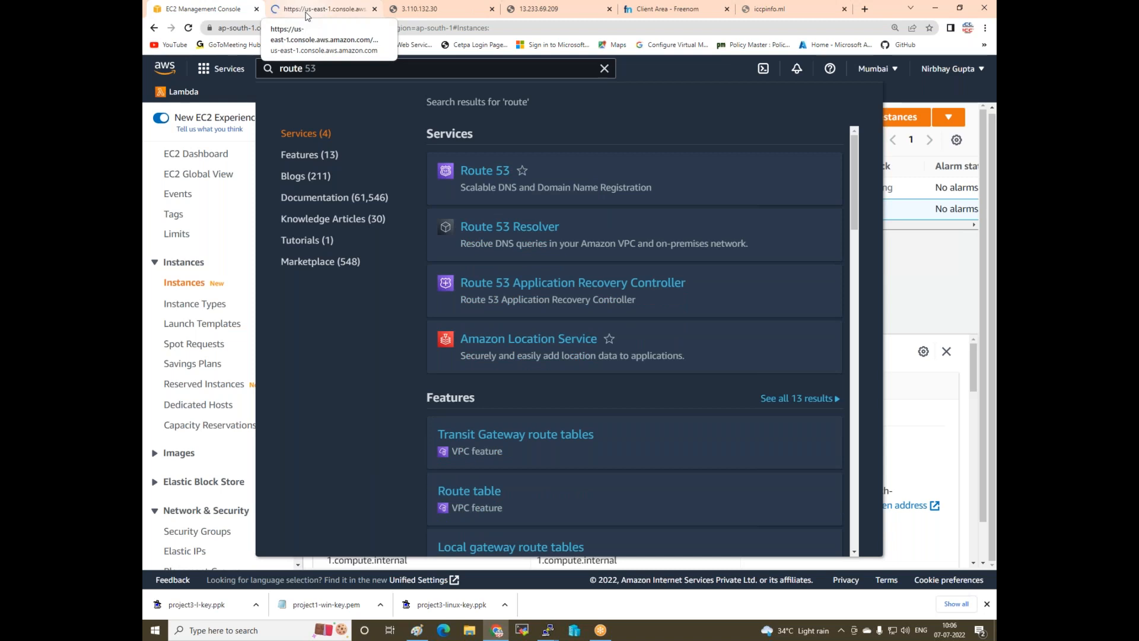
click(306, 13)
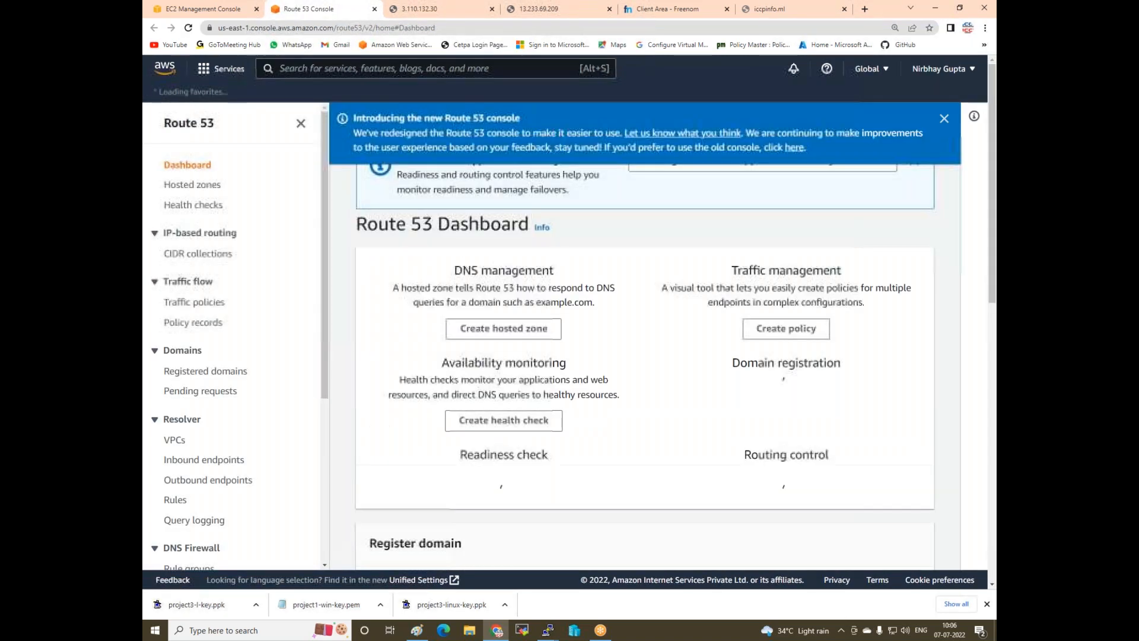
- Enter iccpinfo.ml as the domain name and create it as a public hosted zone
click(504, 394)
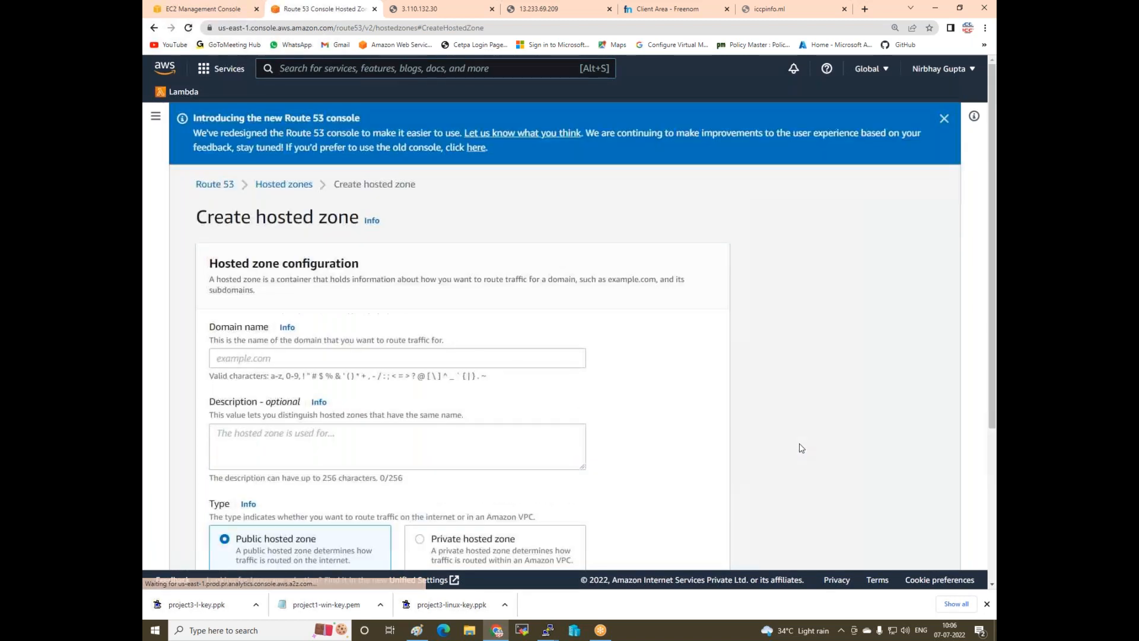
click(306, 356)
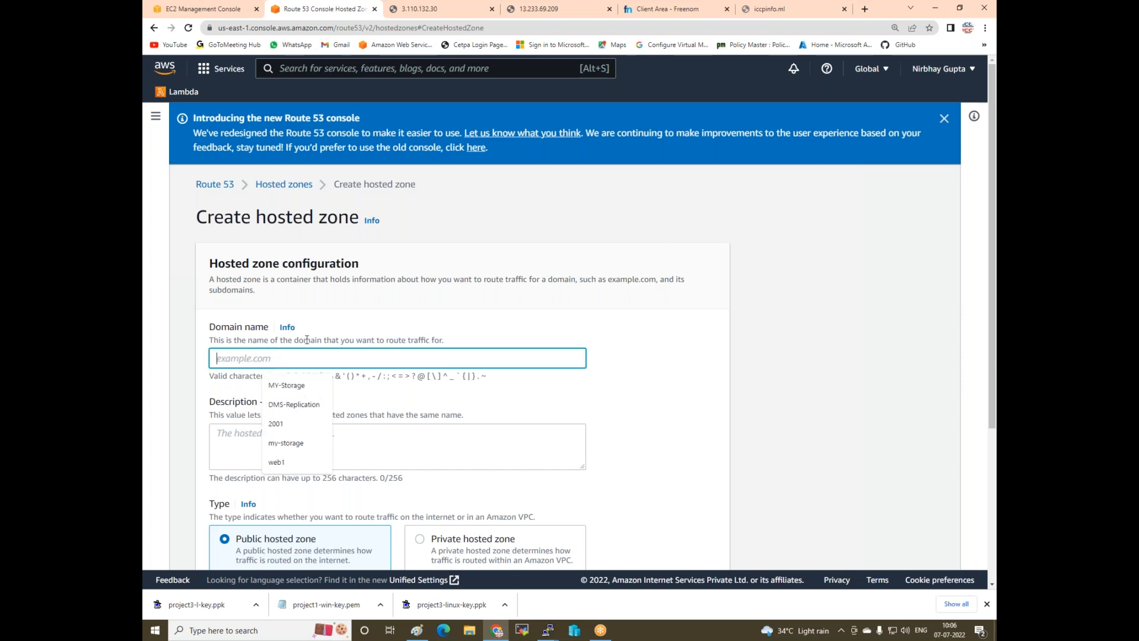
text(i)
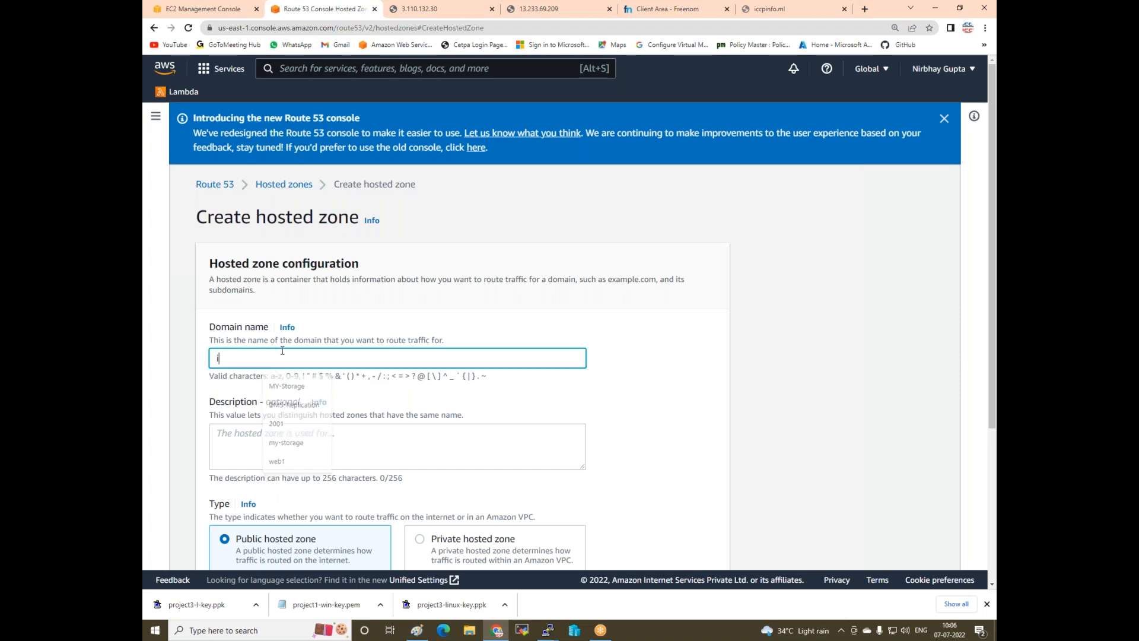
text(ccpinfo.ml)
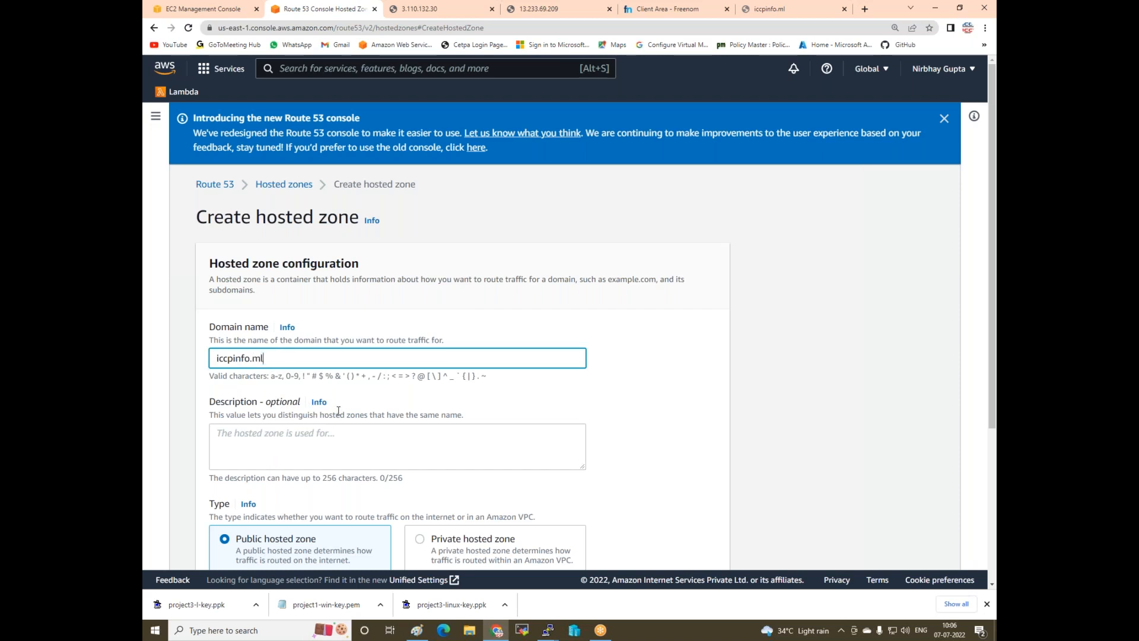
scroll(339, 411, down, 3)
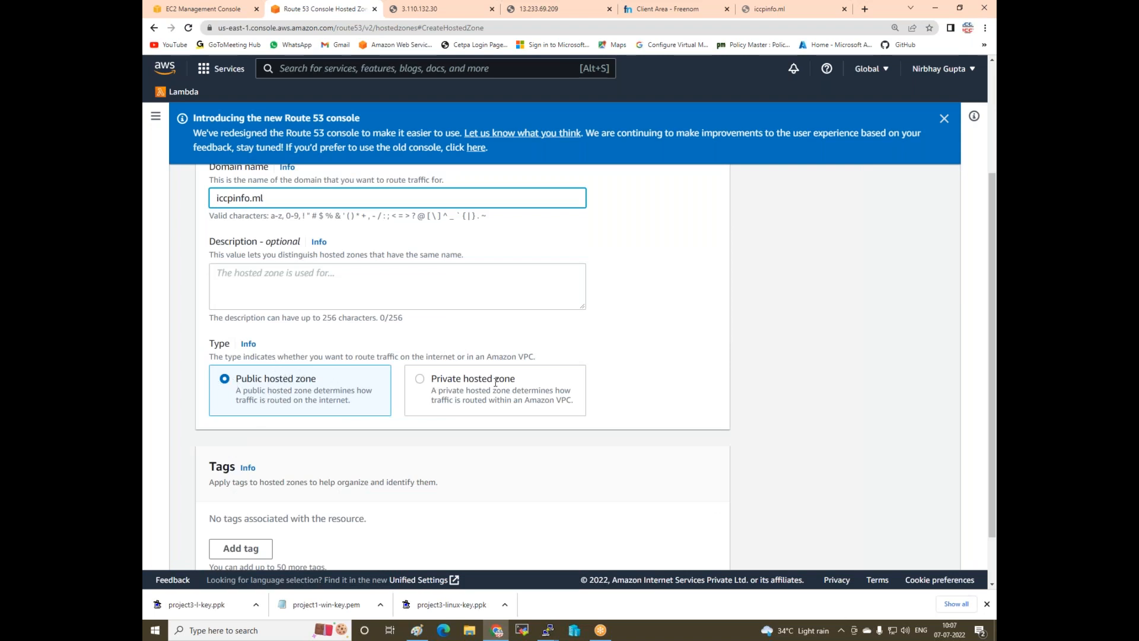
scroll(282, 371, down, 1)
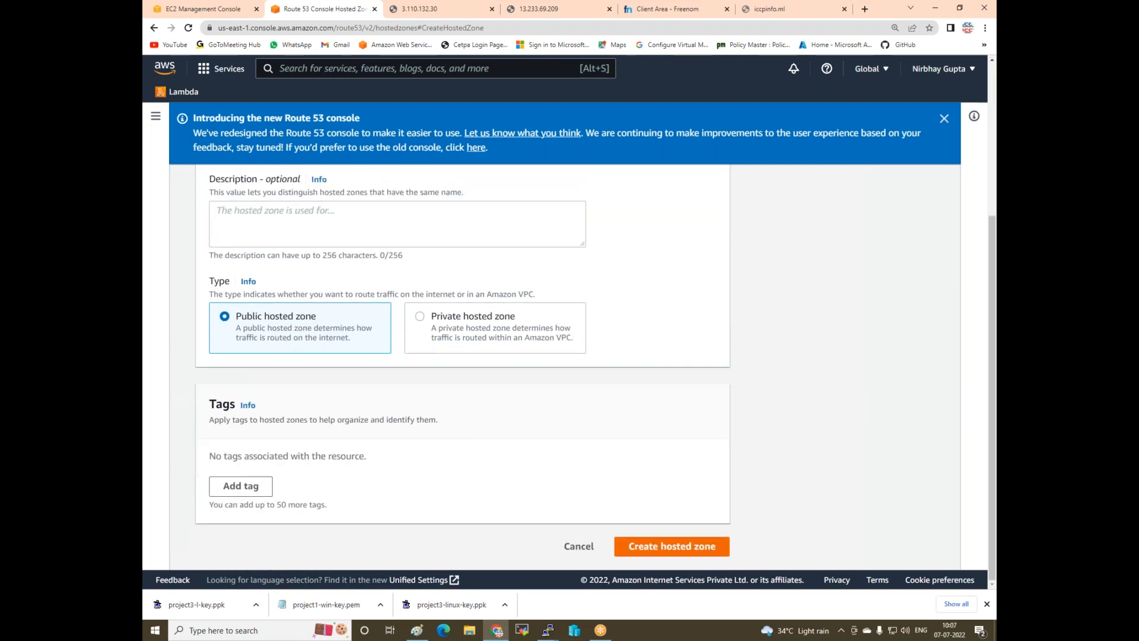
click(650, 548)
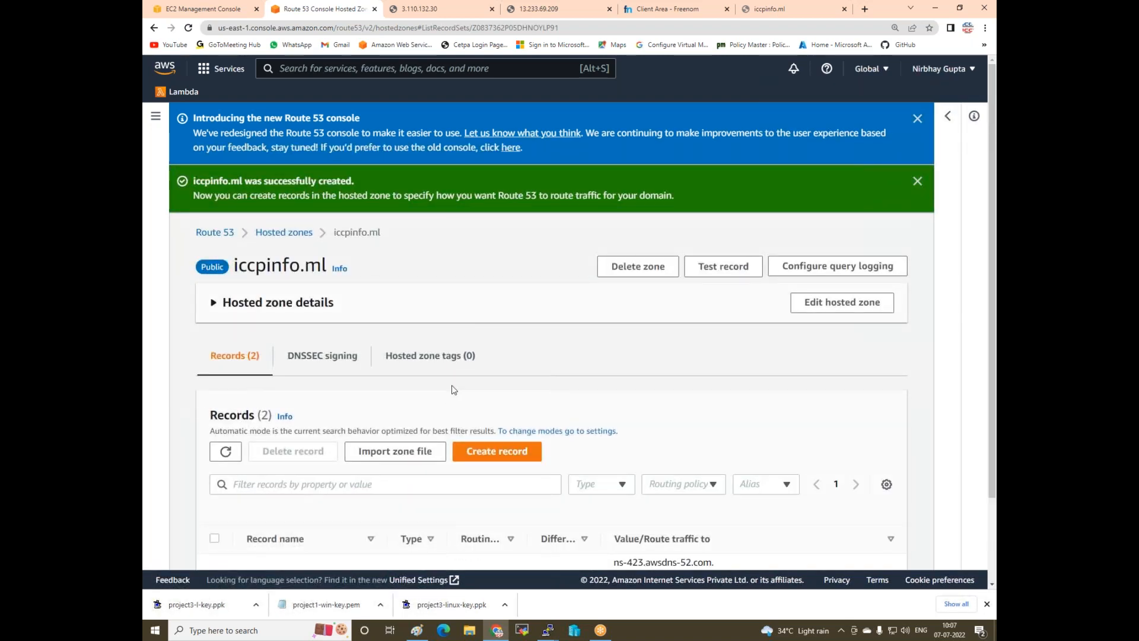
- Review the hosted zone's NS and SOA records, then bring up the Paint diagram
scroll(454, 389, down, 2)
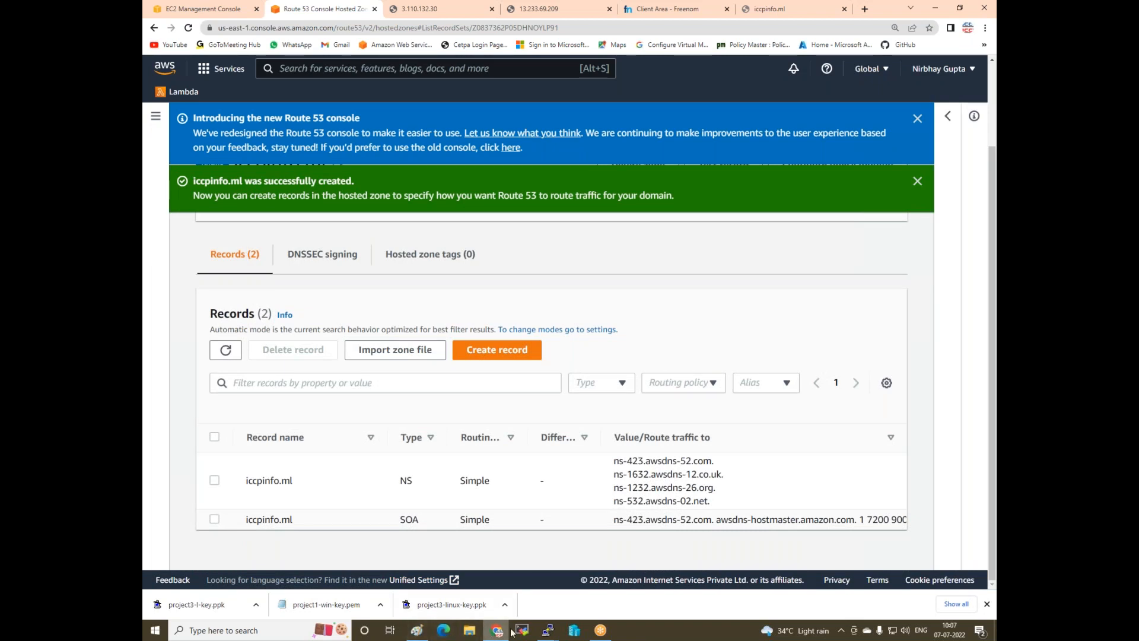
click(416, 630)
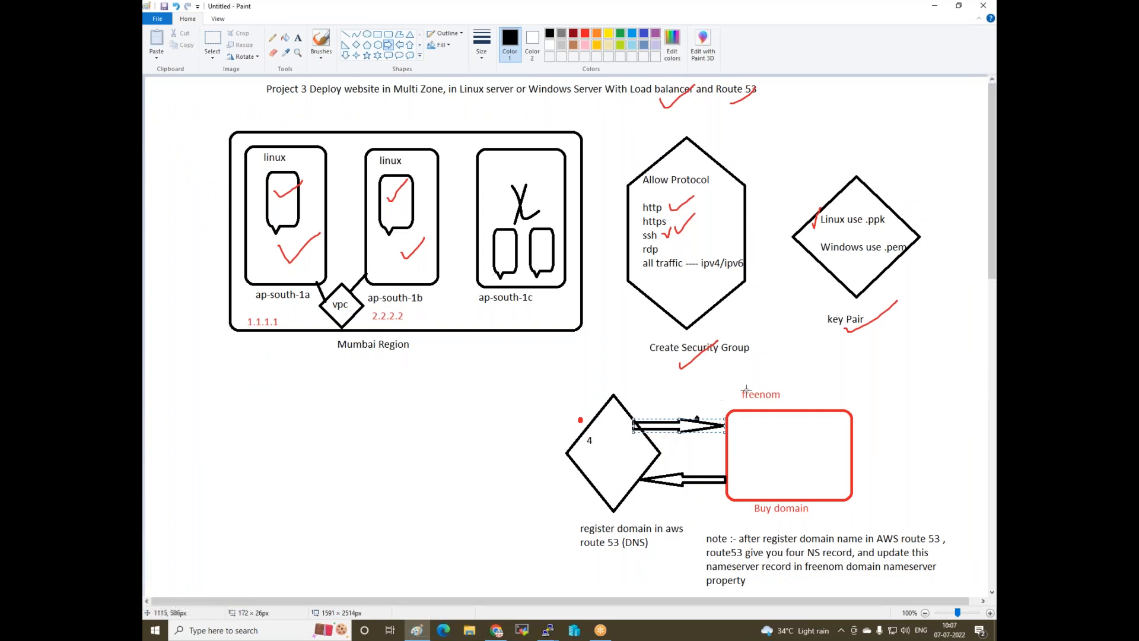
- Write 'iccpinfo.ml' inside the Route 53 diamond below the 4, then return to Chrome
click(298, 38)
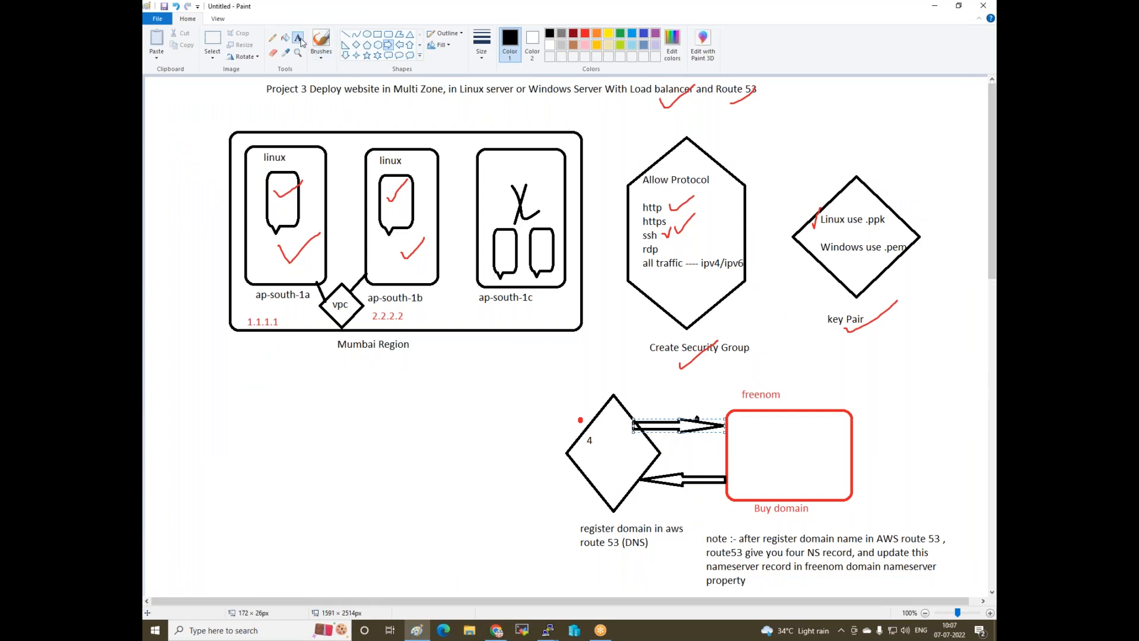
click(590, 449)
text(iccpinfo.ml)
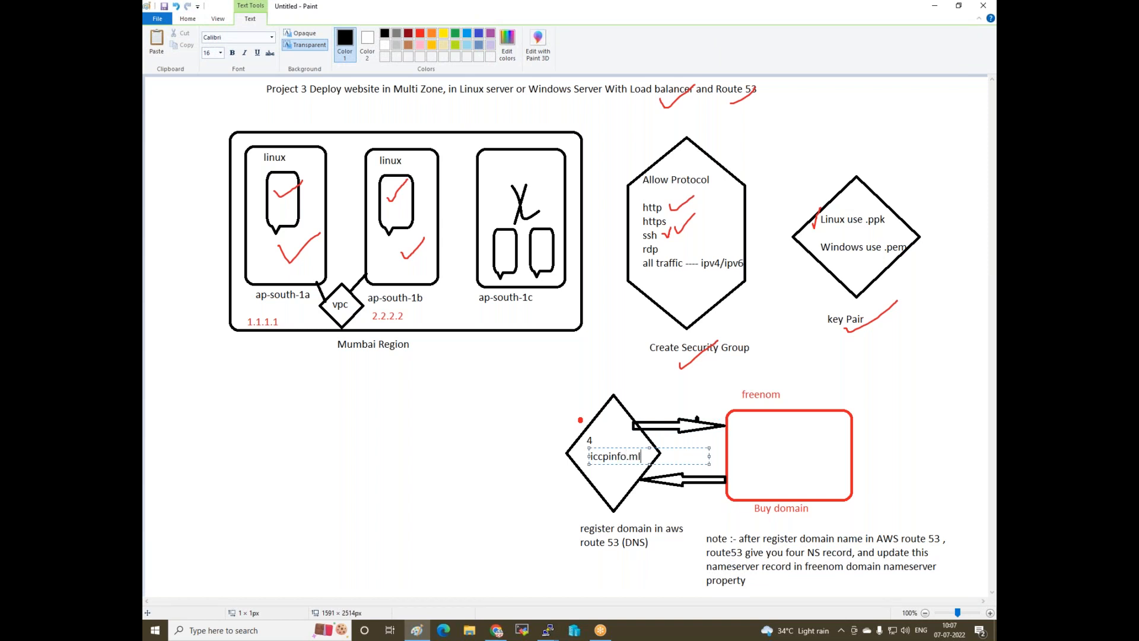
click(577, 514)
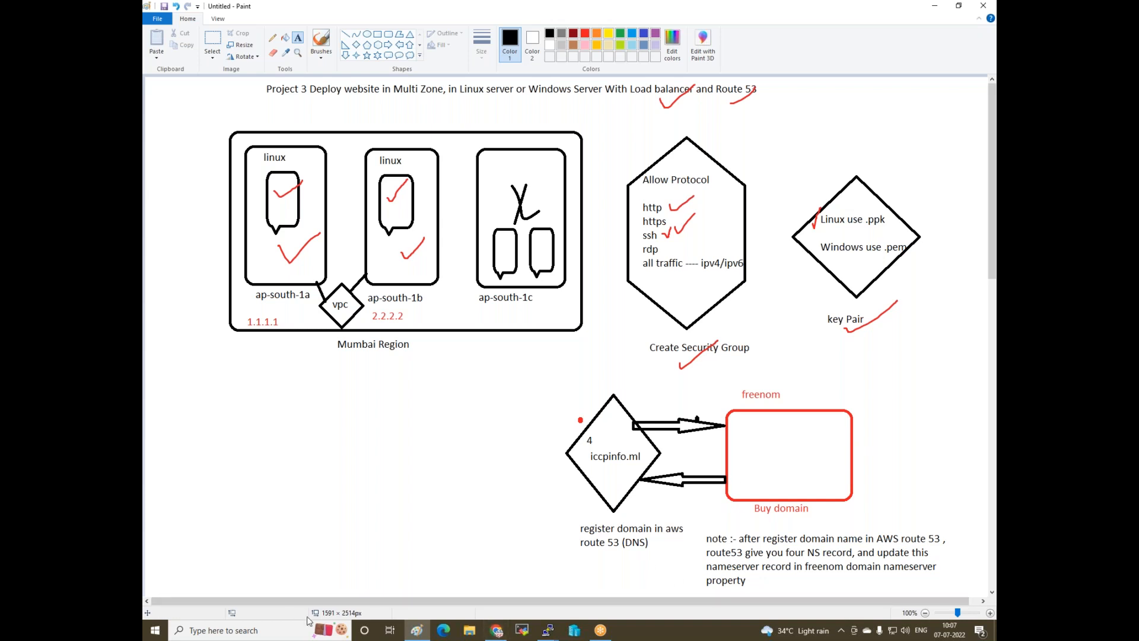
click(497, 630)
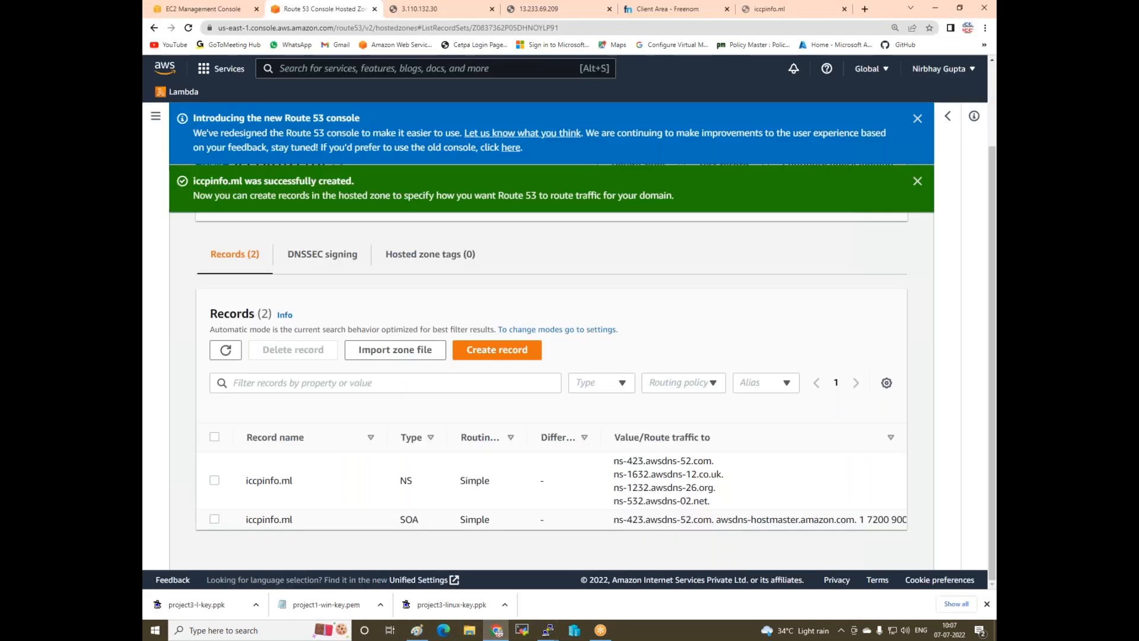
- Copy ns-423.awsdns-52.com from the NS record and go to the Freenom tab
drag(613, 463, 711, 457)
right_click(692, 460)
click(714, 468)
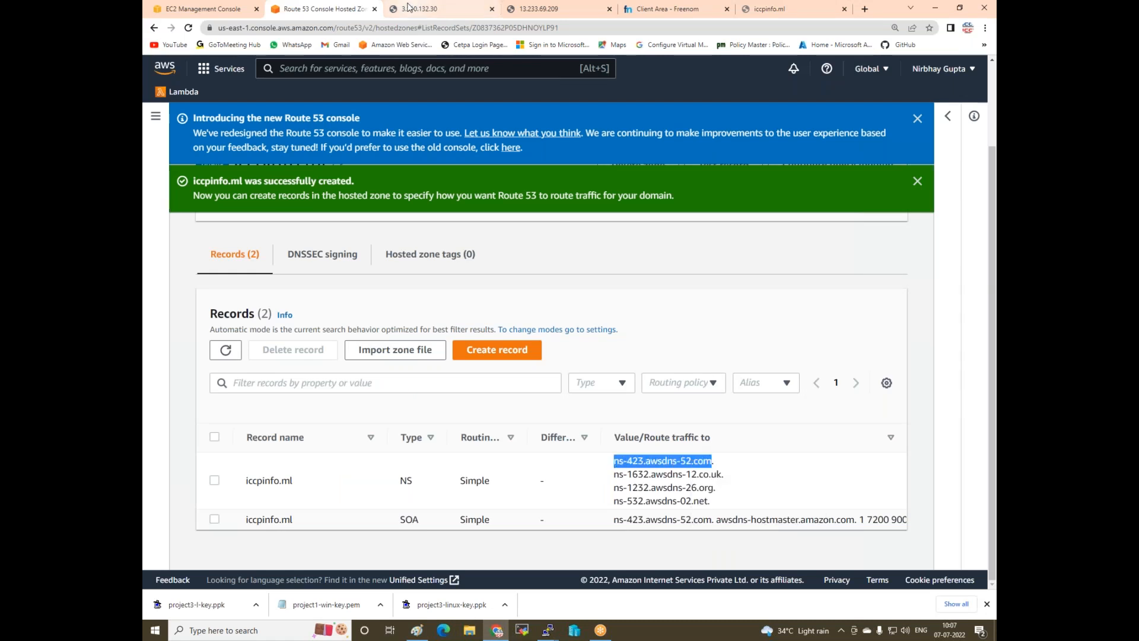
click(665, 13)
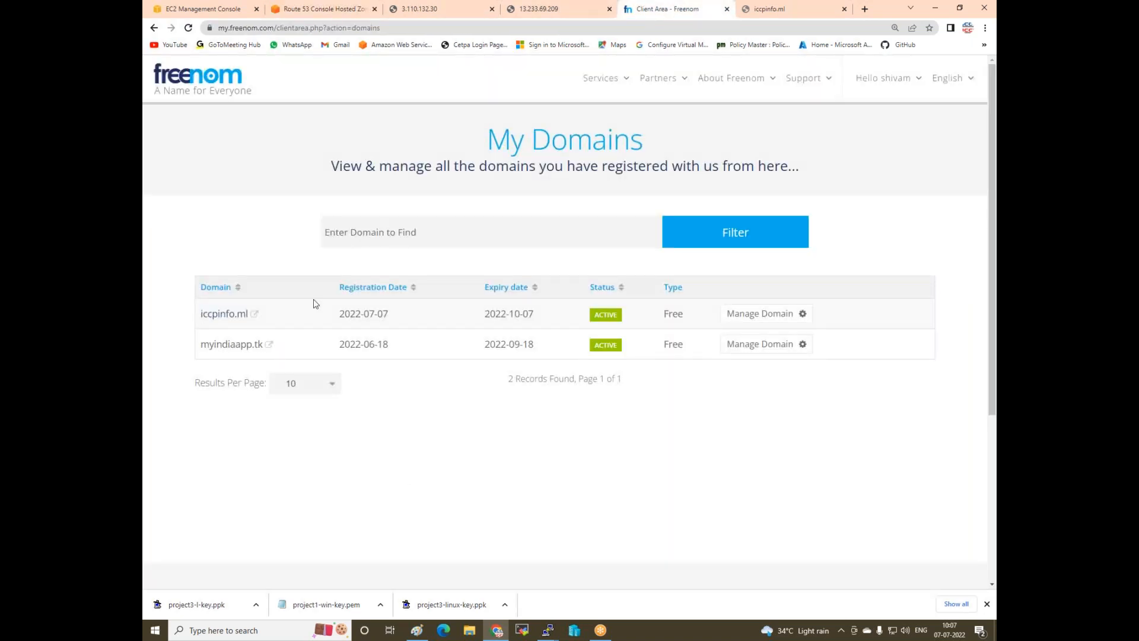
- Open Manage Domain for iccpinfo.ml and head to its Nameservers settings
click(764, 320)
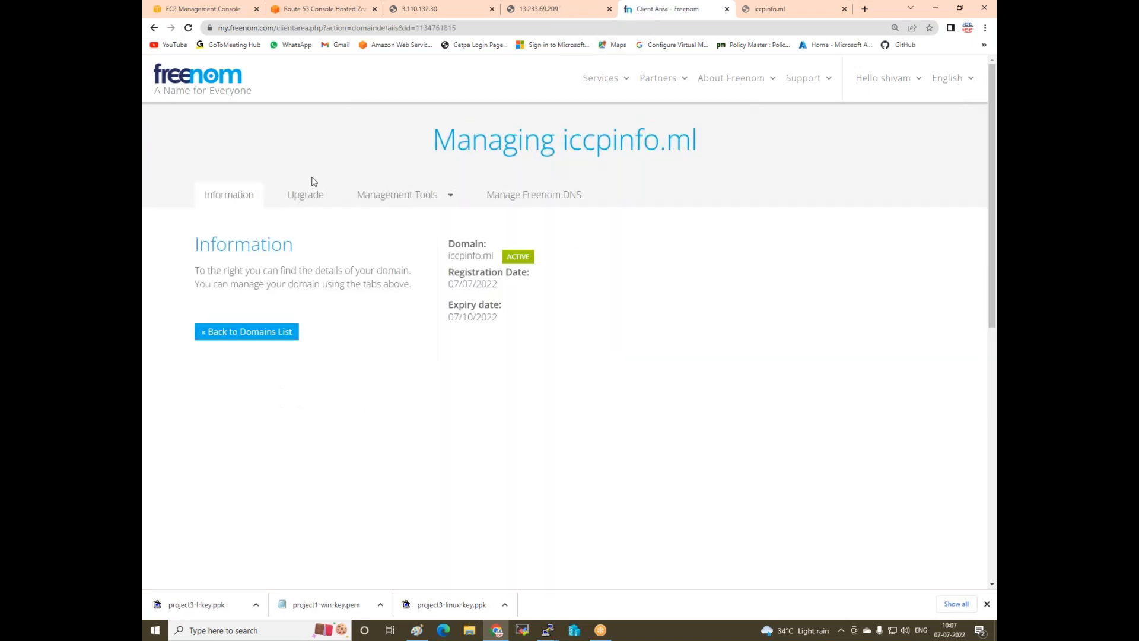
click(421, 197)
- Choose custom nameservers and paste ns-423.awsdns-52.com into Nameserver 1
click(383, 222)
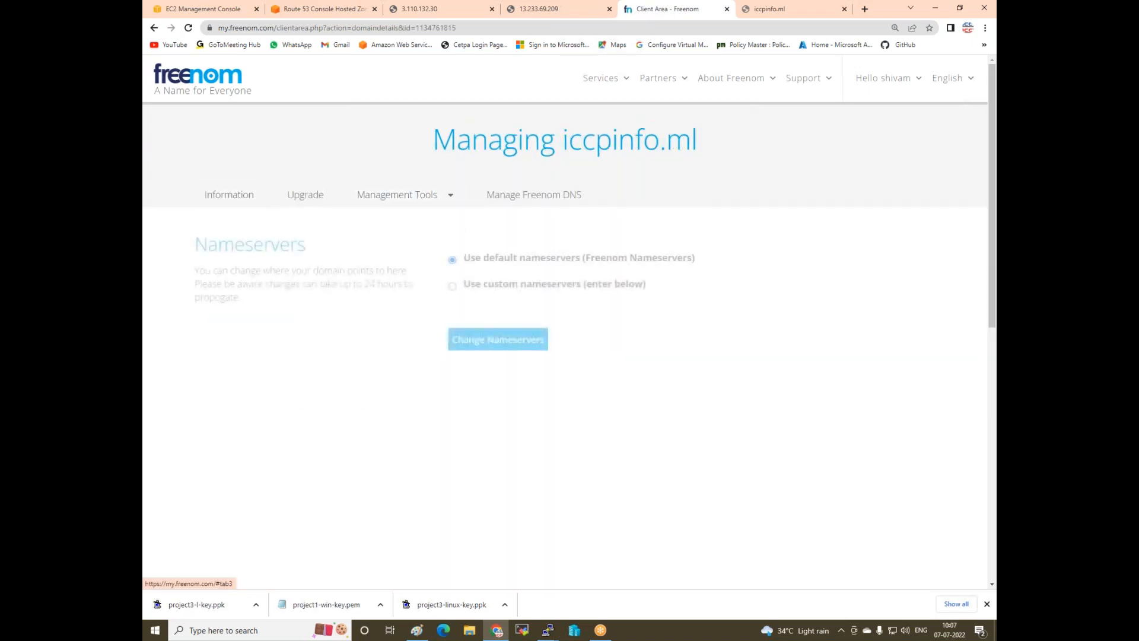
click(452, 287)
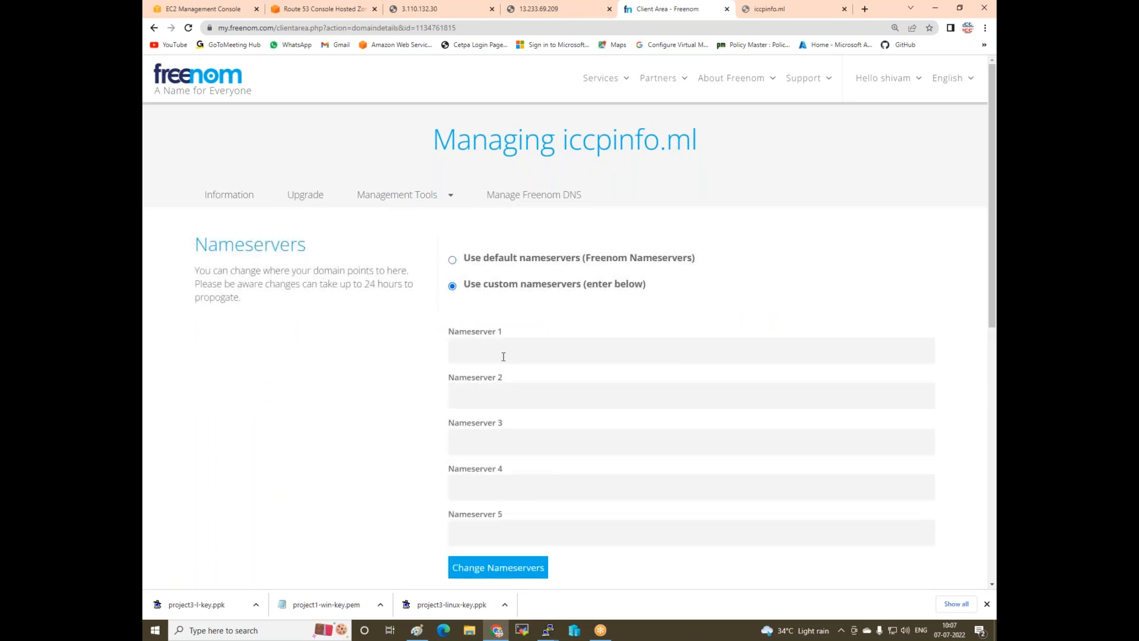
right_click(502, 357)
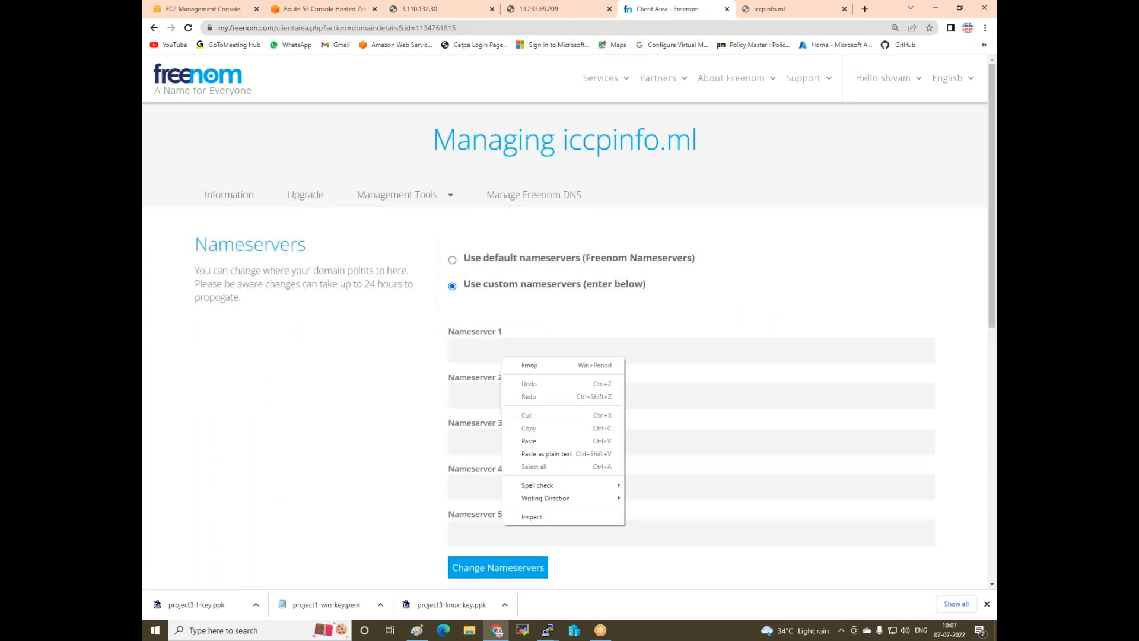
click(537, 436)
- Copy ns-1632.awsdns-12.co.uk from Route 53 into Nameserver 2
click(569, 391)
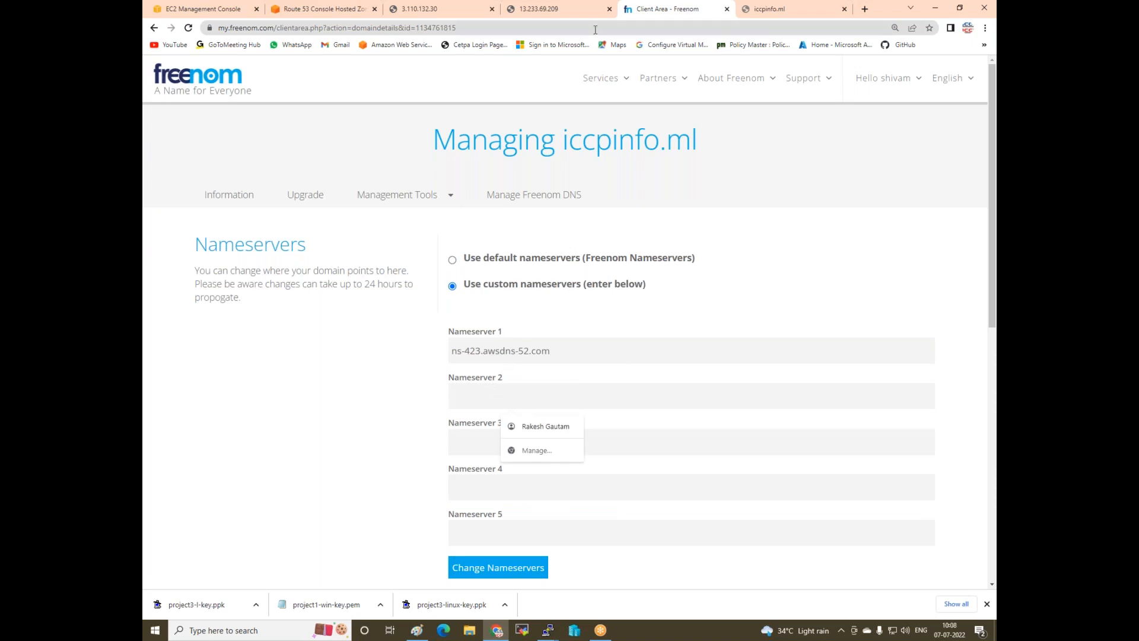
click(201, 9)
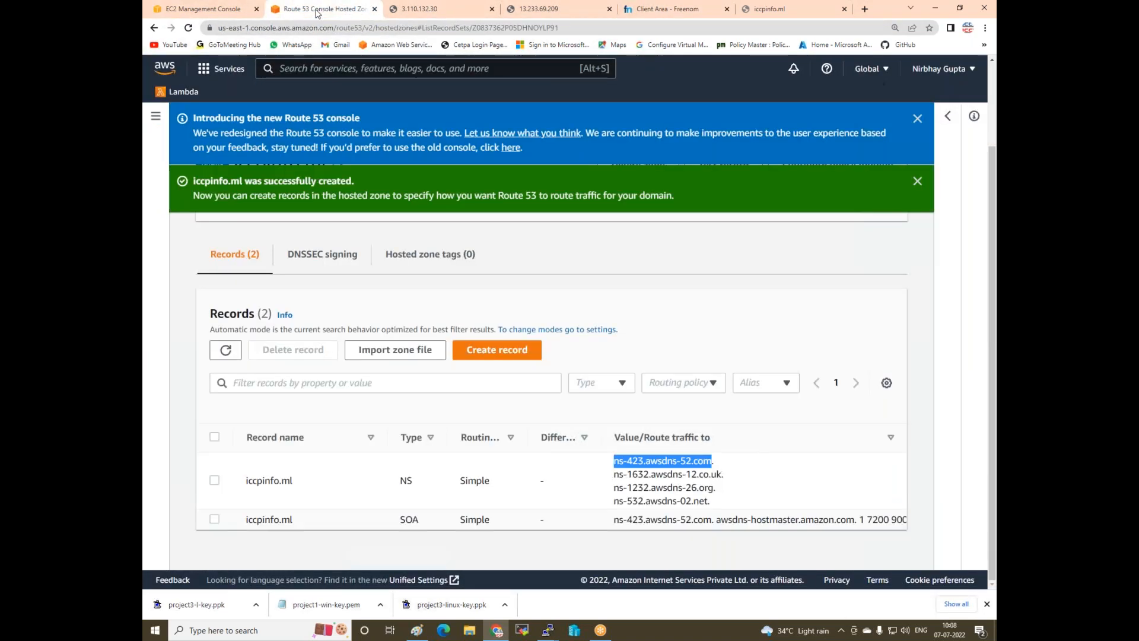
click(320, 9)
drag(614, 478, 725, 480)
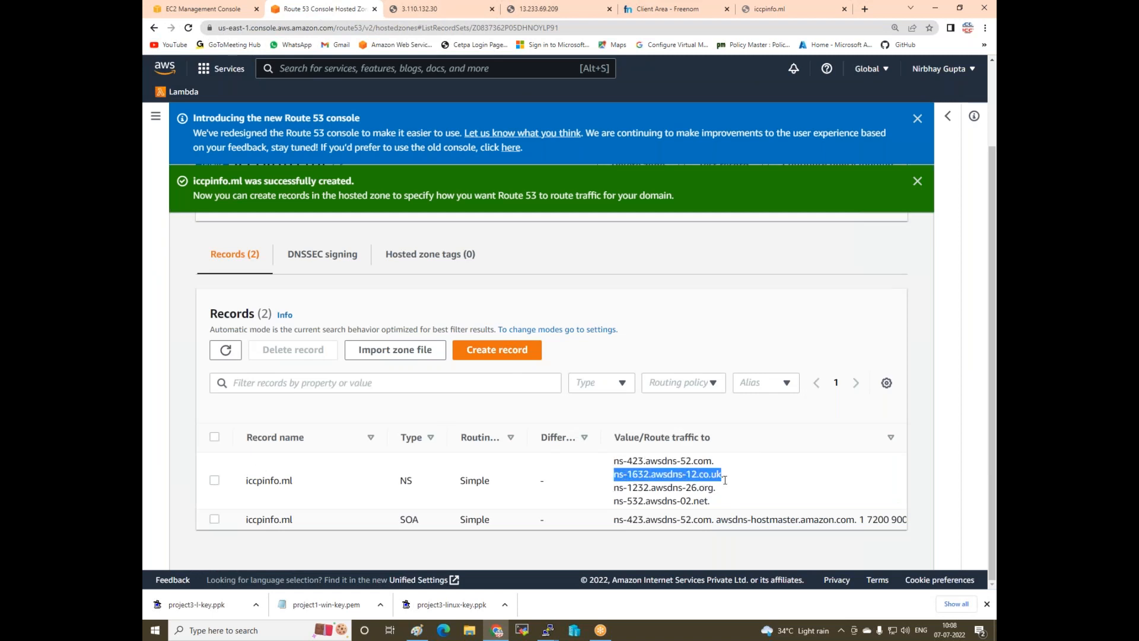
right_click(712, 472)
click(727, 479)
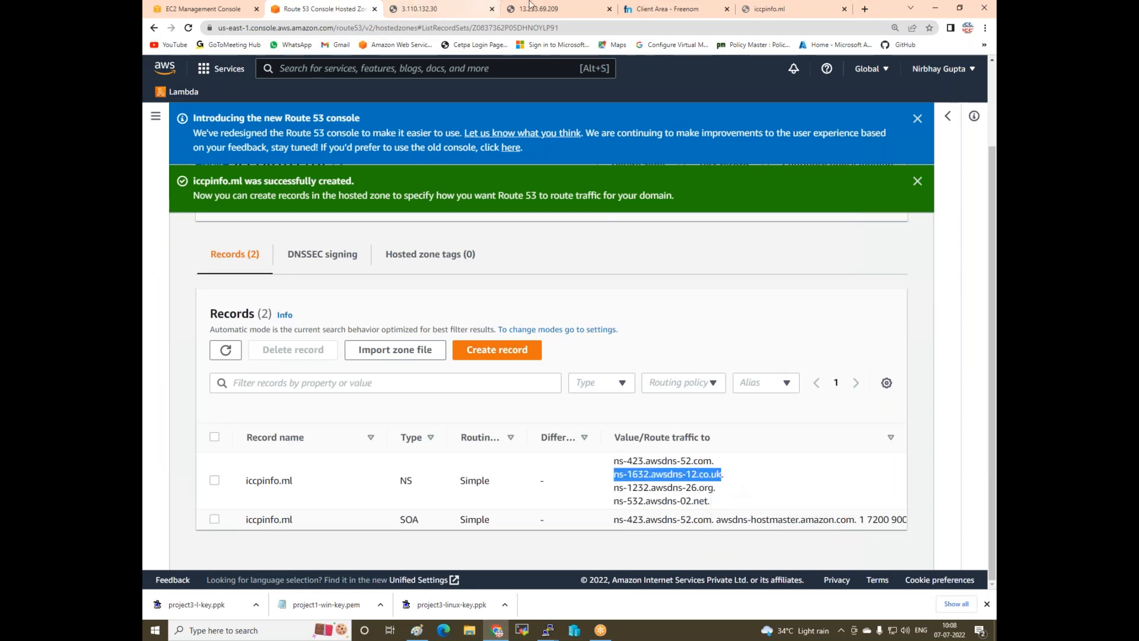
click(633, 9)
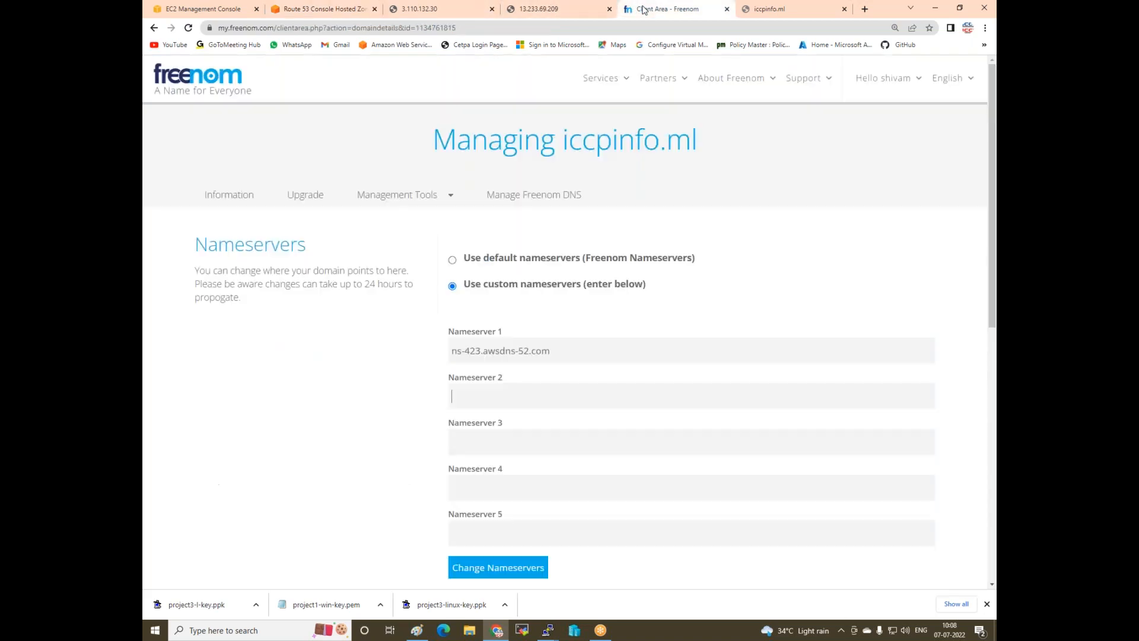
right_click(487, 398)
click(514, 482)
- Copy ns-1232.awsdns-26.org from Route 53 into Nameserver 3
click(497, 451)
click(314, 10)
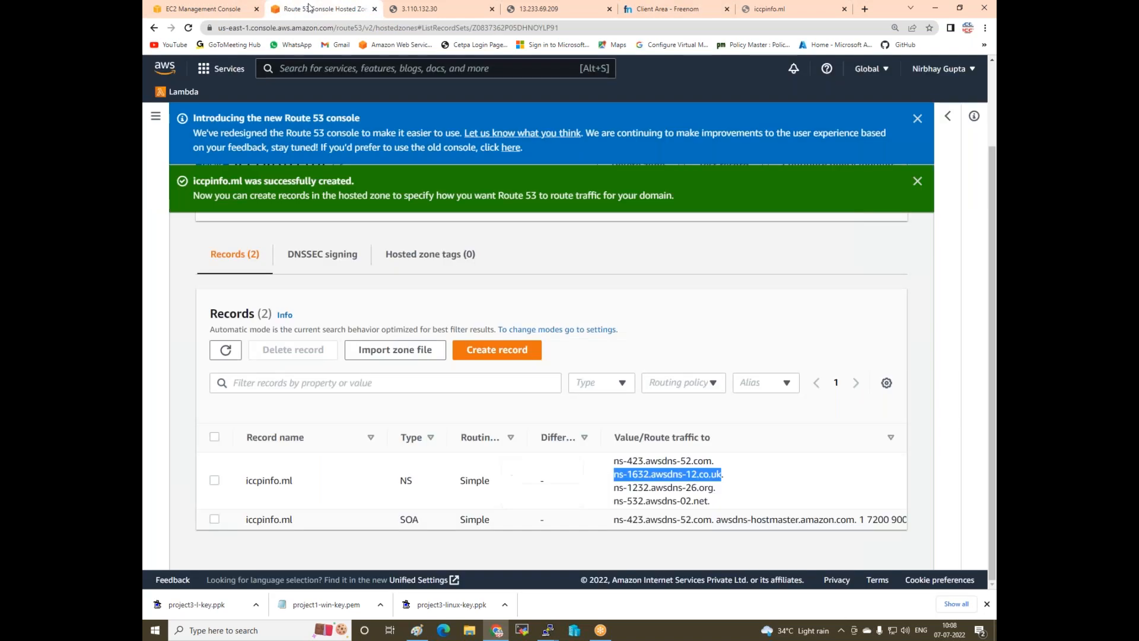
drag(613, 491, 709, 487)
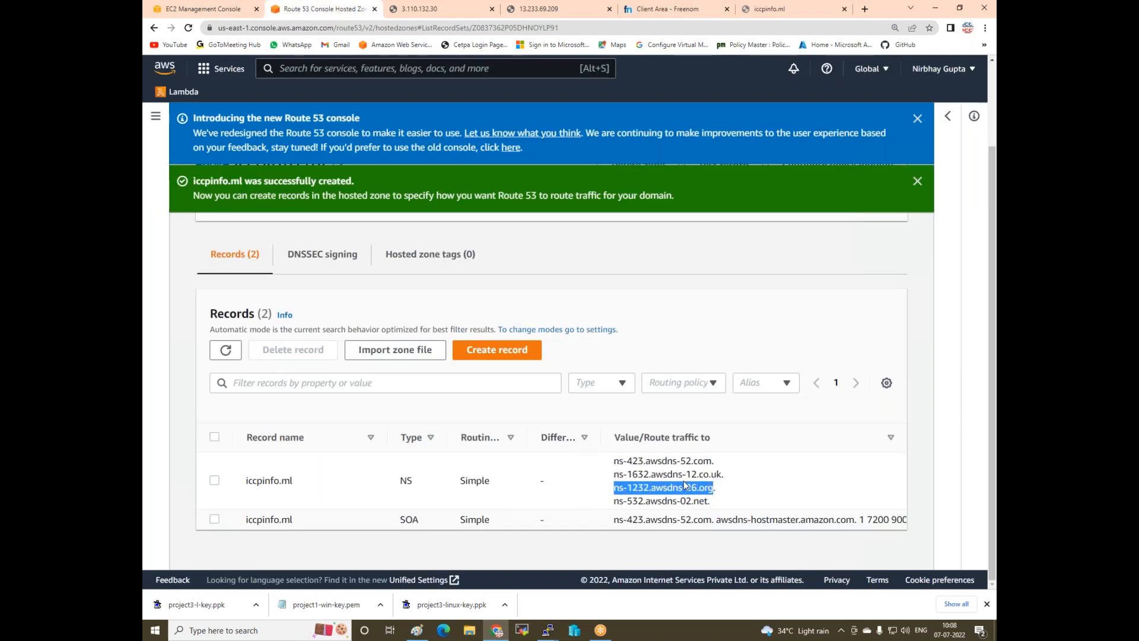
right_click(684, 486)
click(700, 497)
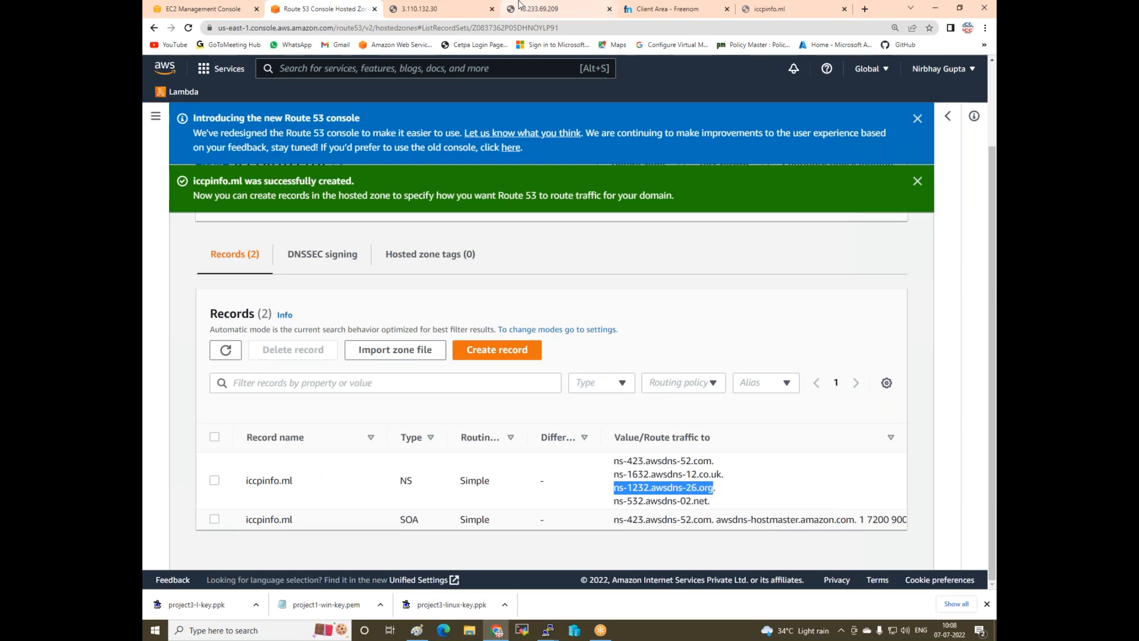
click(462, 11)
click(660, 8)
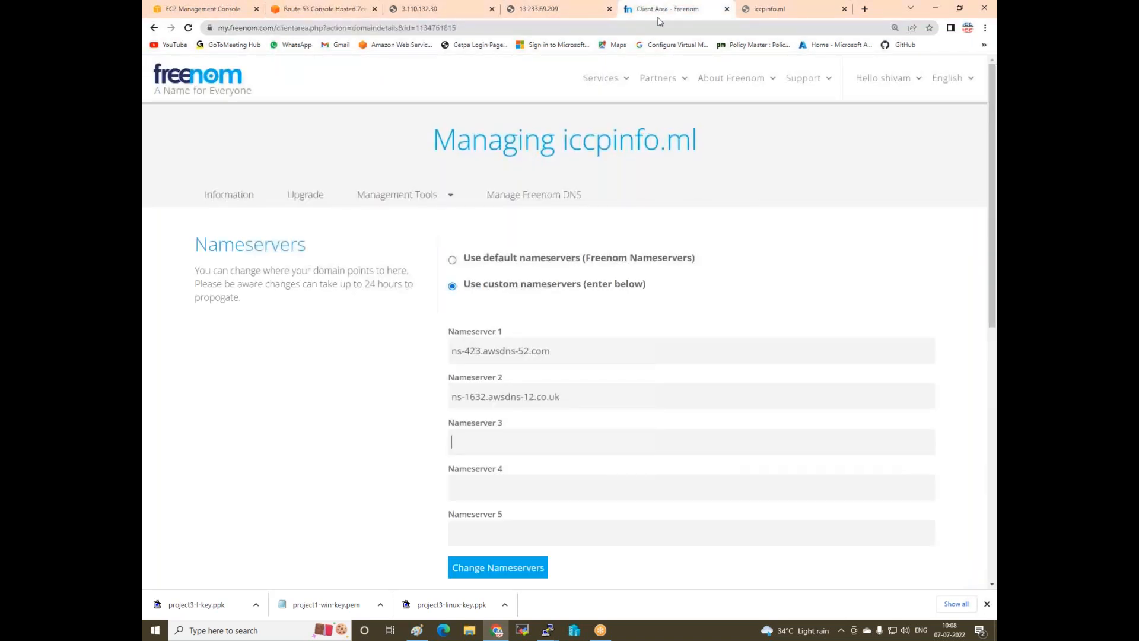
right_click(497, 443)
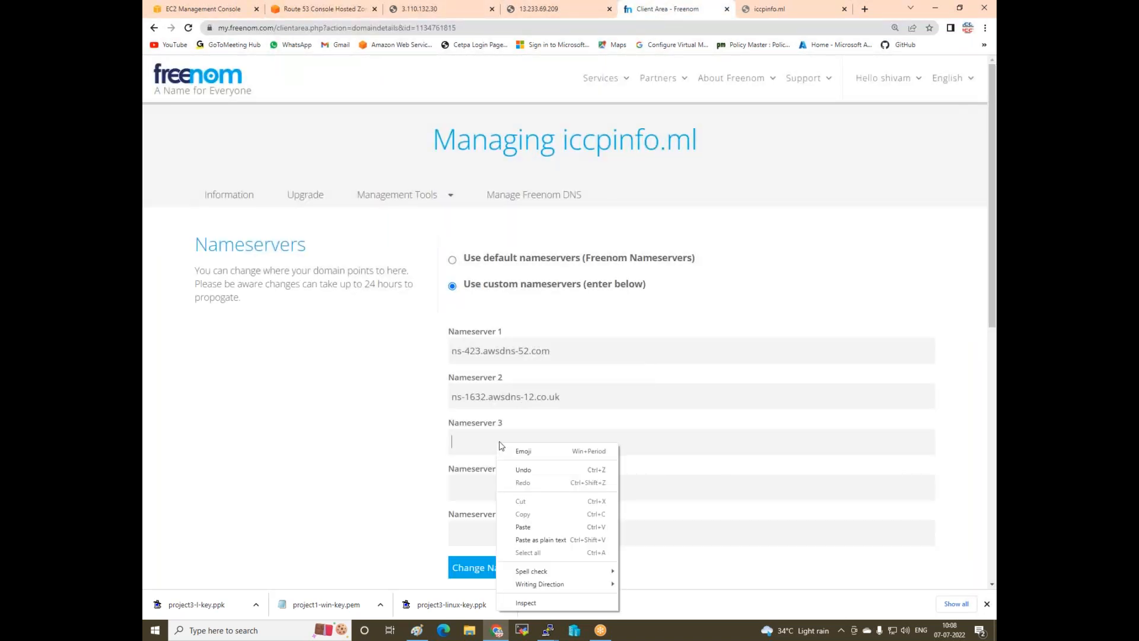
click(522, 527)
- Copy ns-532.awsdns-02.net from Route 53 into Nameserver 4
click(511, 488)
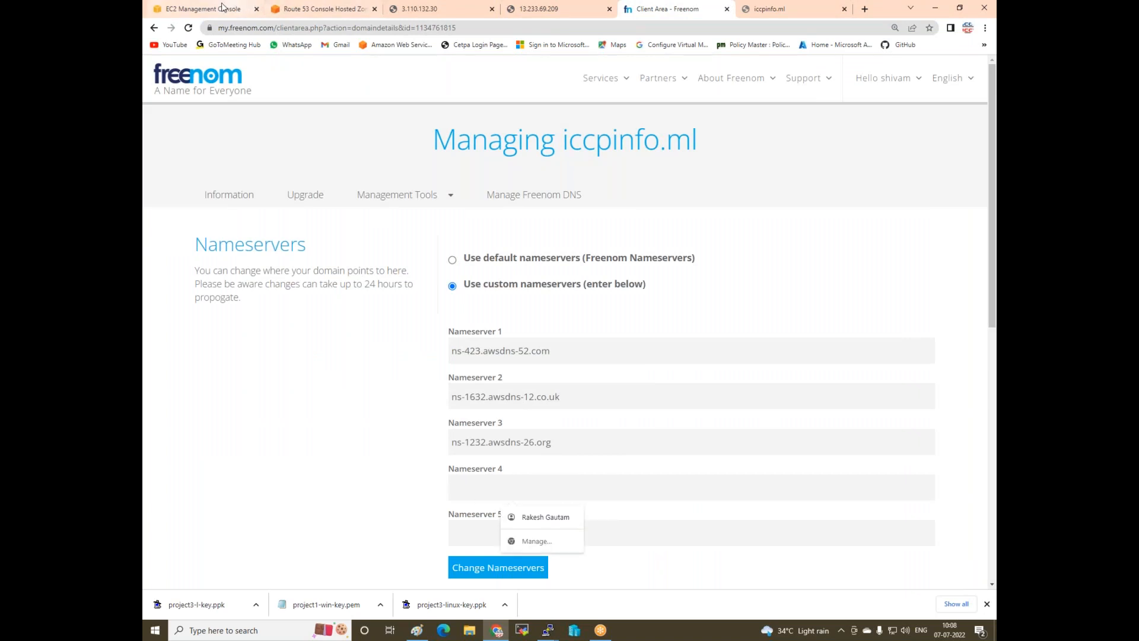
click(202, 9)
click(320, 9)
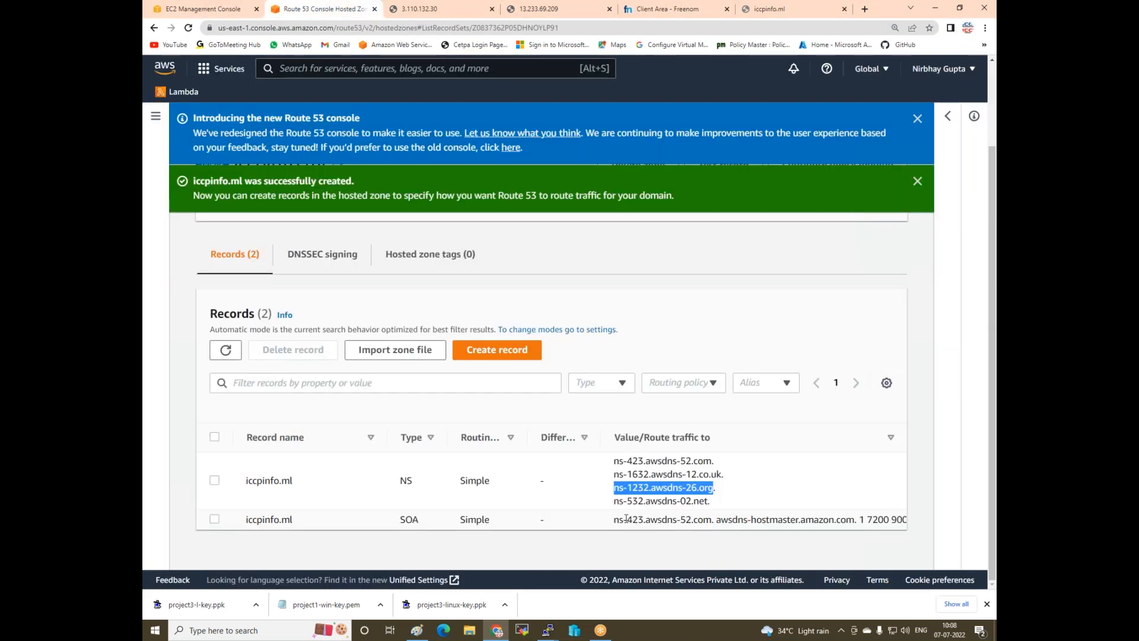
drag(614, 501, 713, 511)
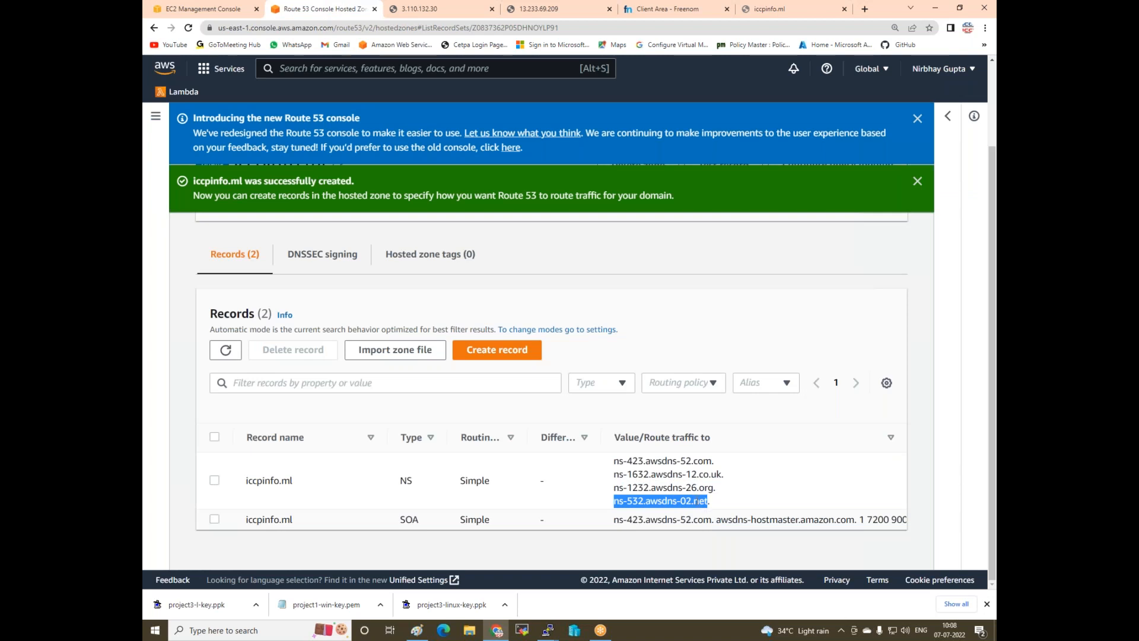
right_click(711, 510)
click(739, 516)
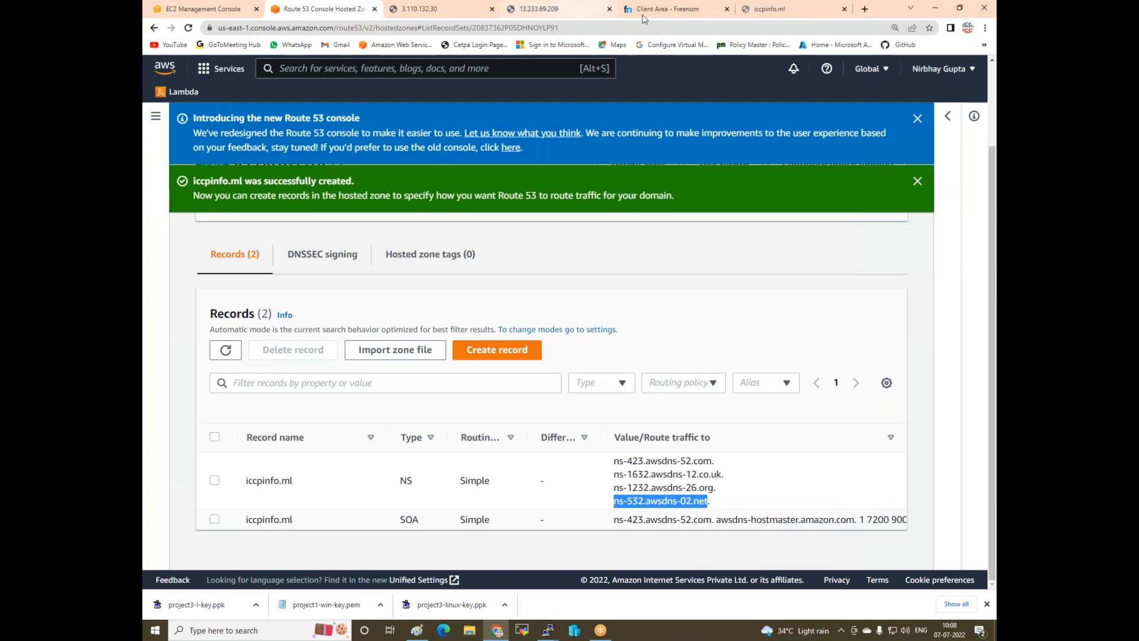
click(663, 9)
click(485, 490)
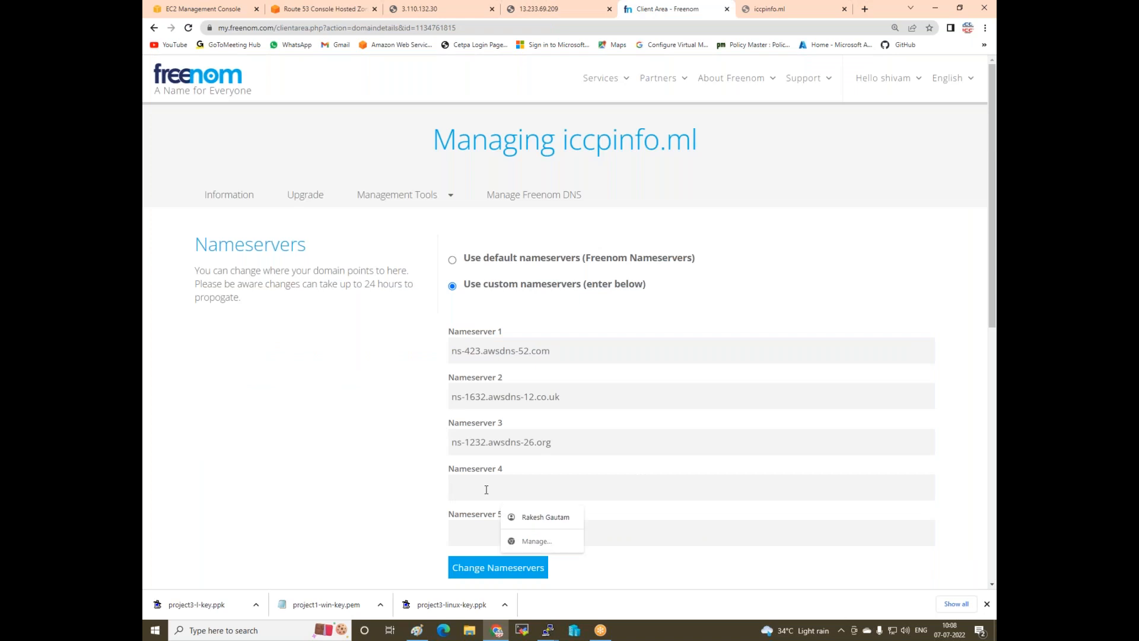
right_click(486, 490)
click(512, 405)
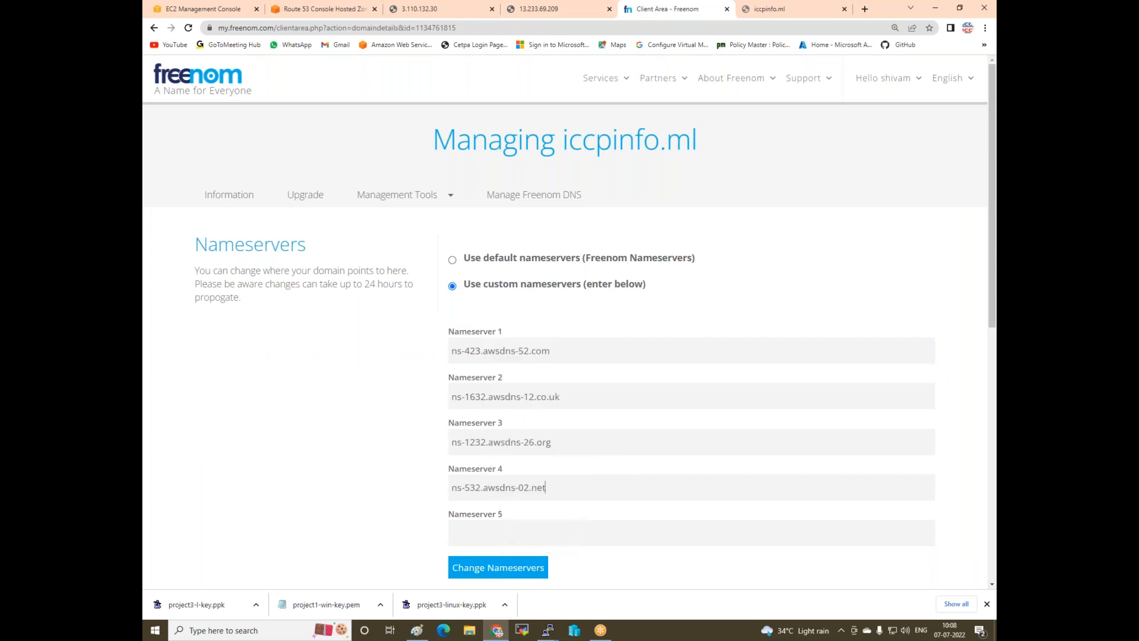
- Save the four Route 53 nameservers for iccpinfo.ml with Change Nameservers
click(466, 568)
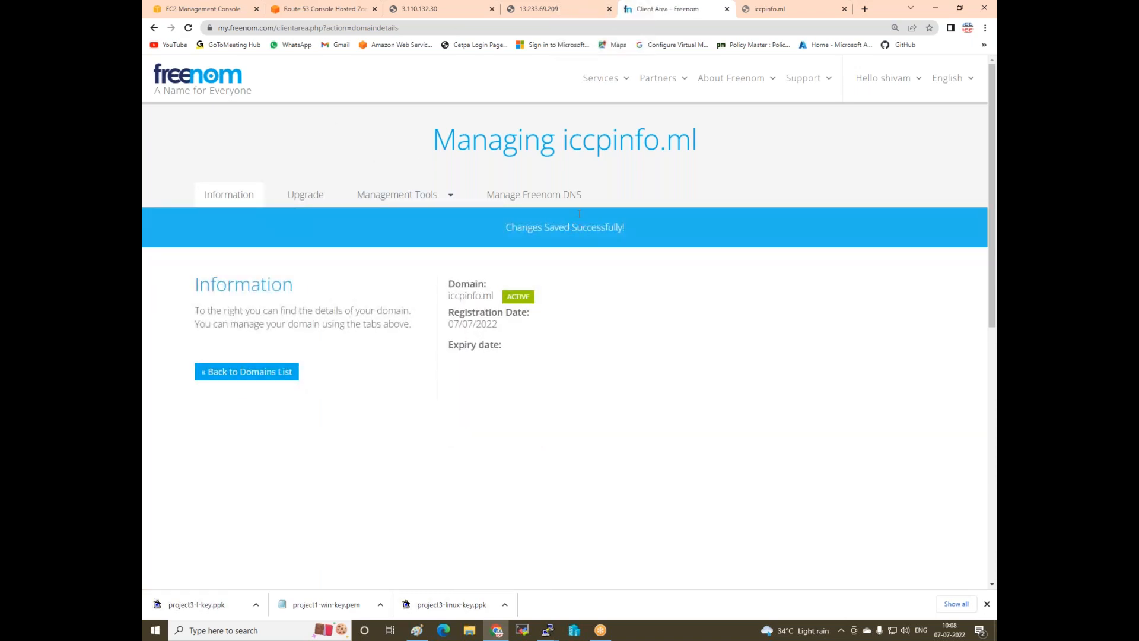
- Close the 3.110.132.30 and 13.233.69.209 webserver tabs, back to the iccpinfo.ml hosted zone records
click(454, 11)
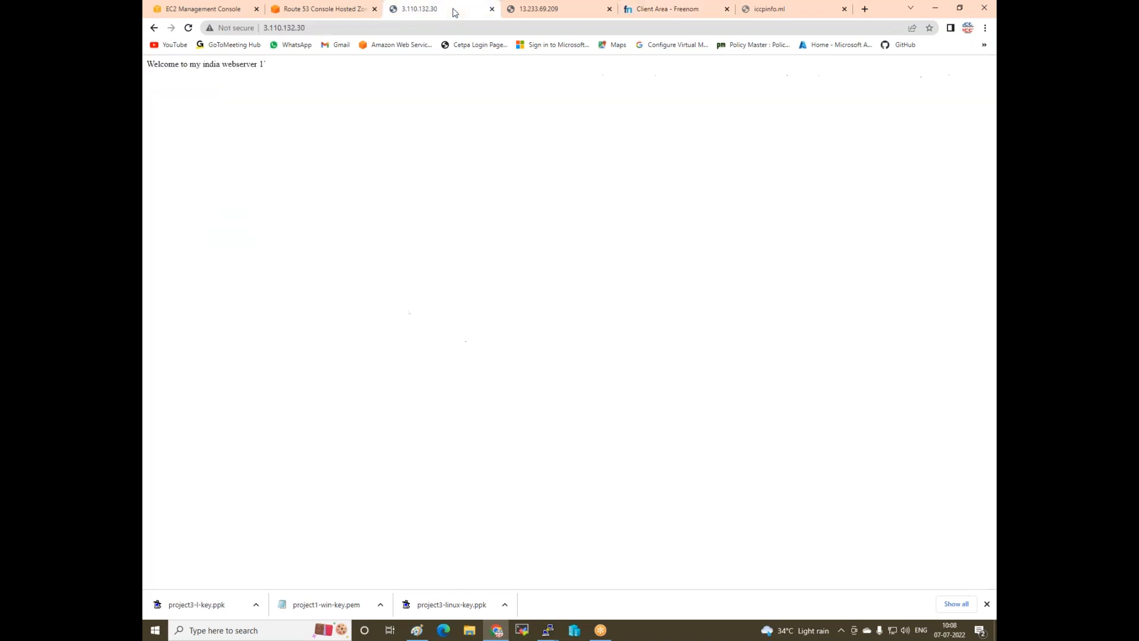
click(491, 11)
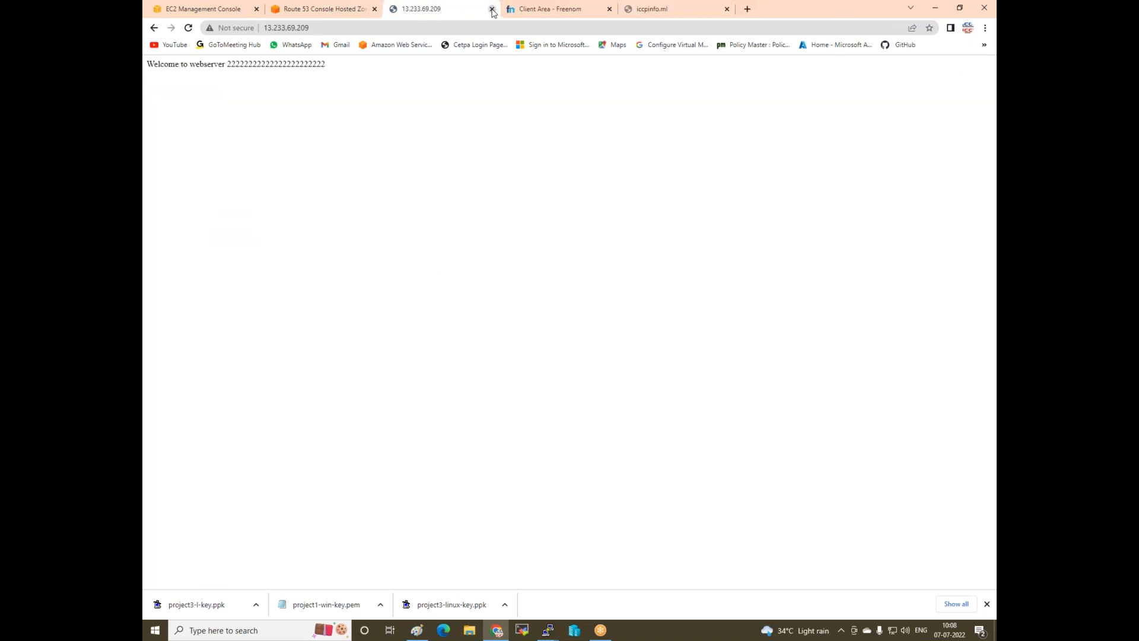
click(491, 11)
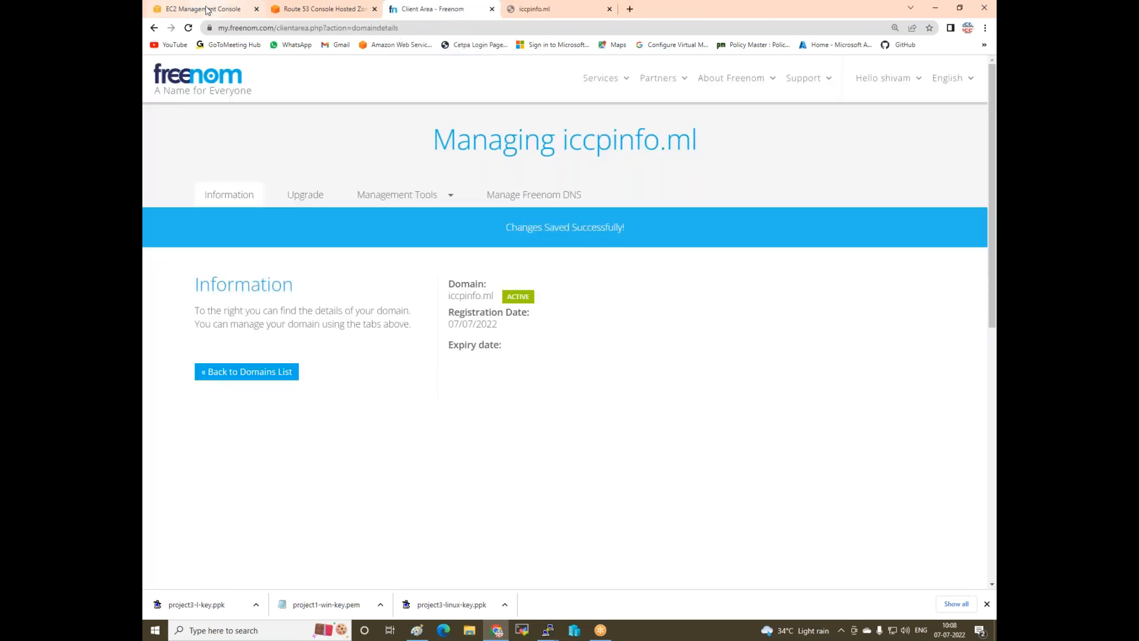
click(336, 7)
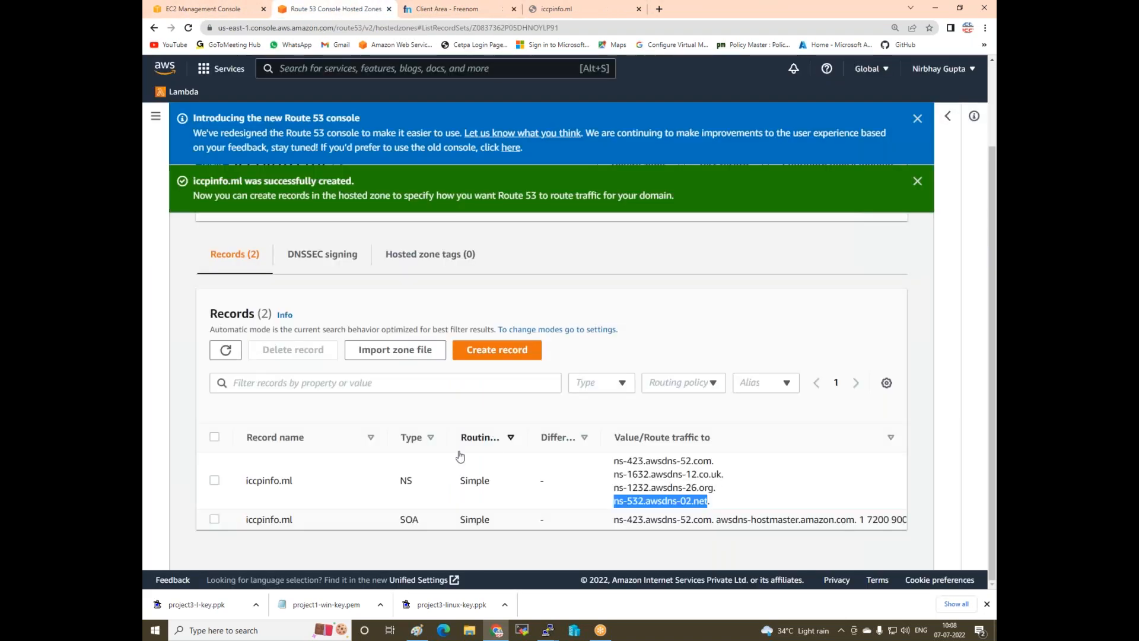
- Label the Paint diagram with 'Create record' just beneath the Mumbai Region box
click(419, 631)
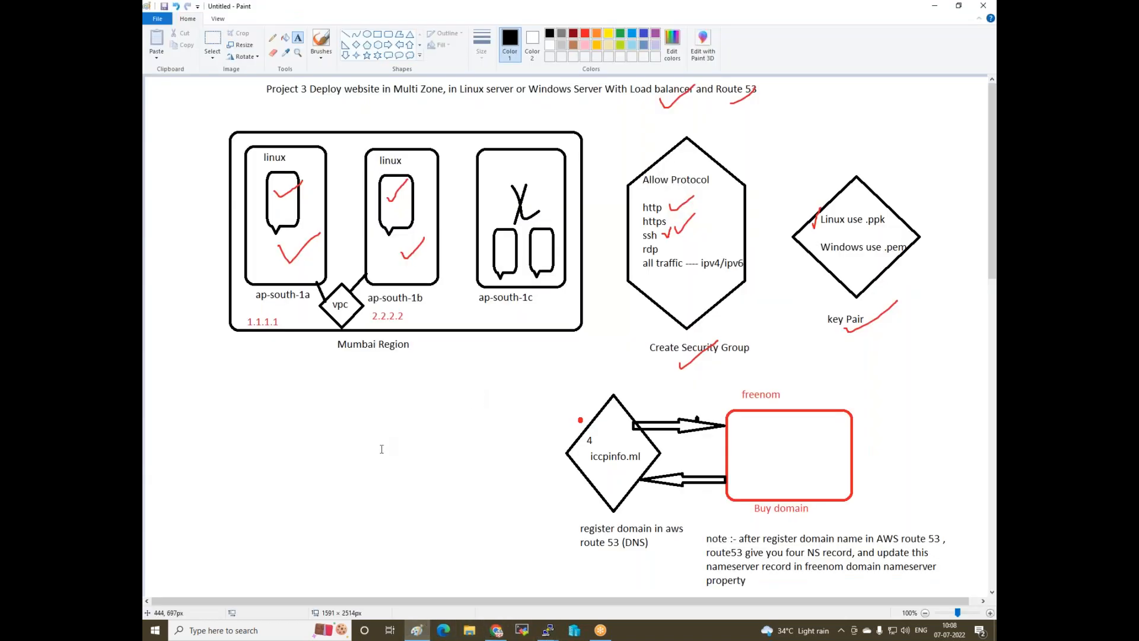
click(392, 375)
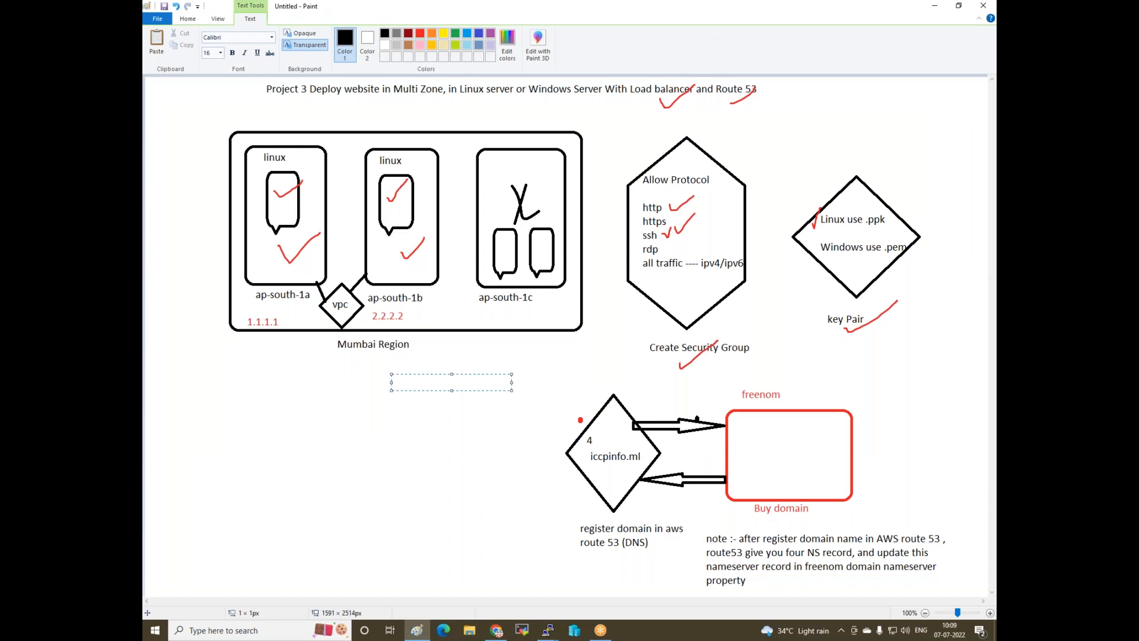
text(Cret=)
key(BackSpace)
text(ate record)
click(401, 443)
click(290, 415)
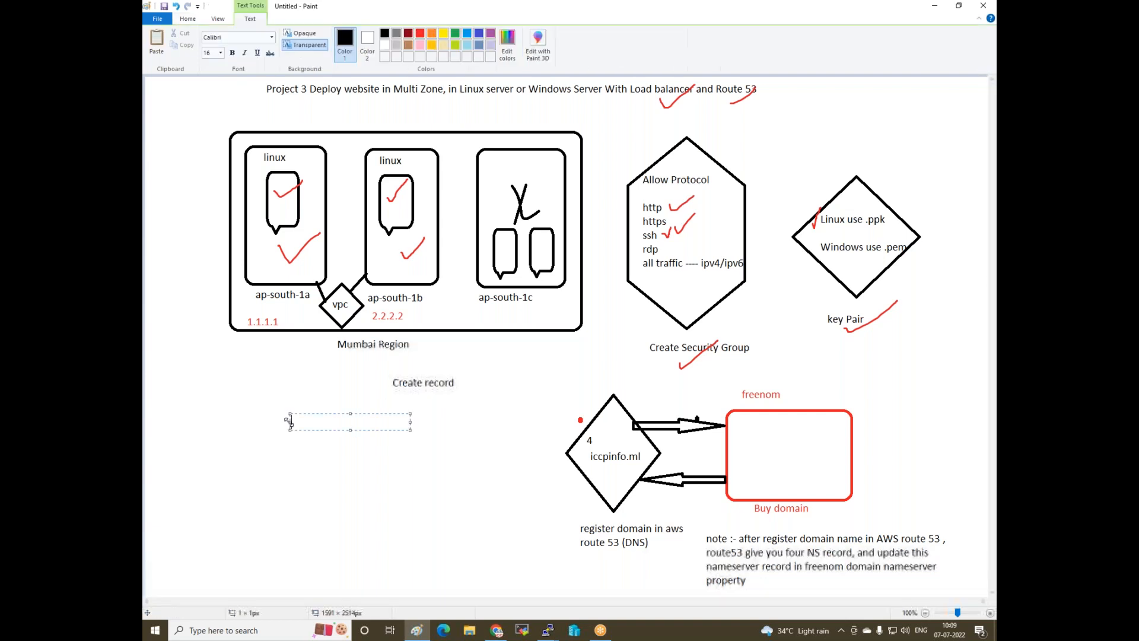
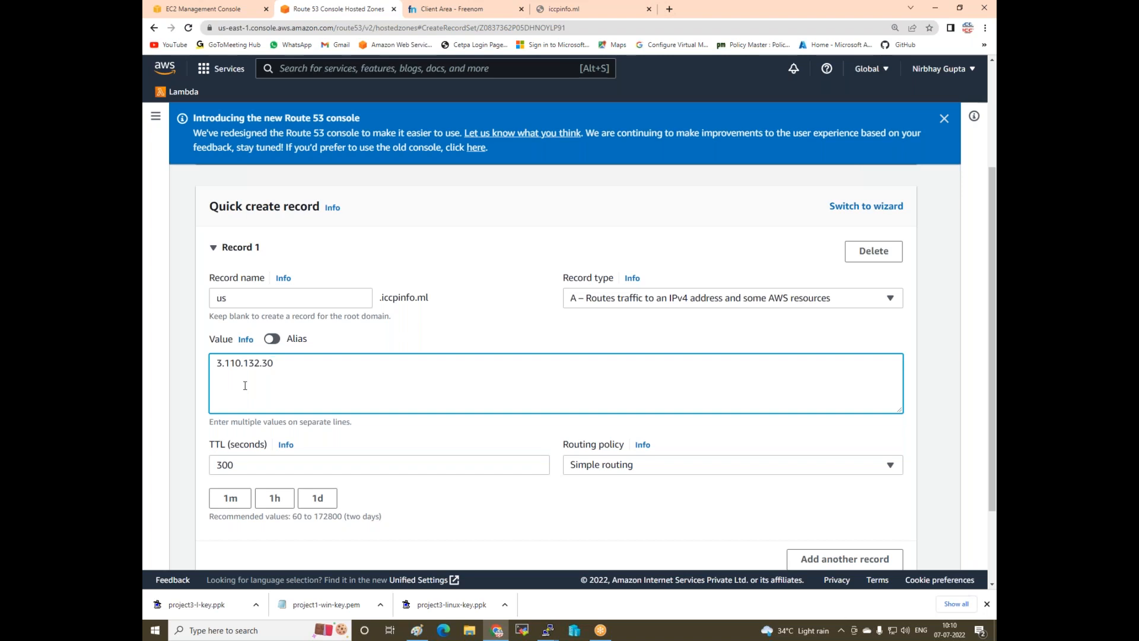
- Create the us.iccpinfo.ml A record pointing to 3.110.132.30 and check it in the Records table
scroll(376, 377, down, 2)
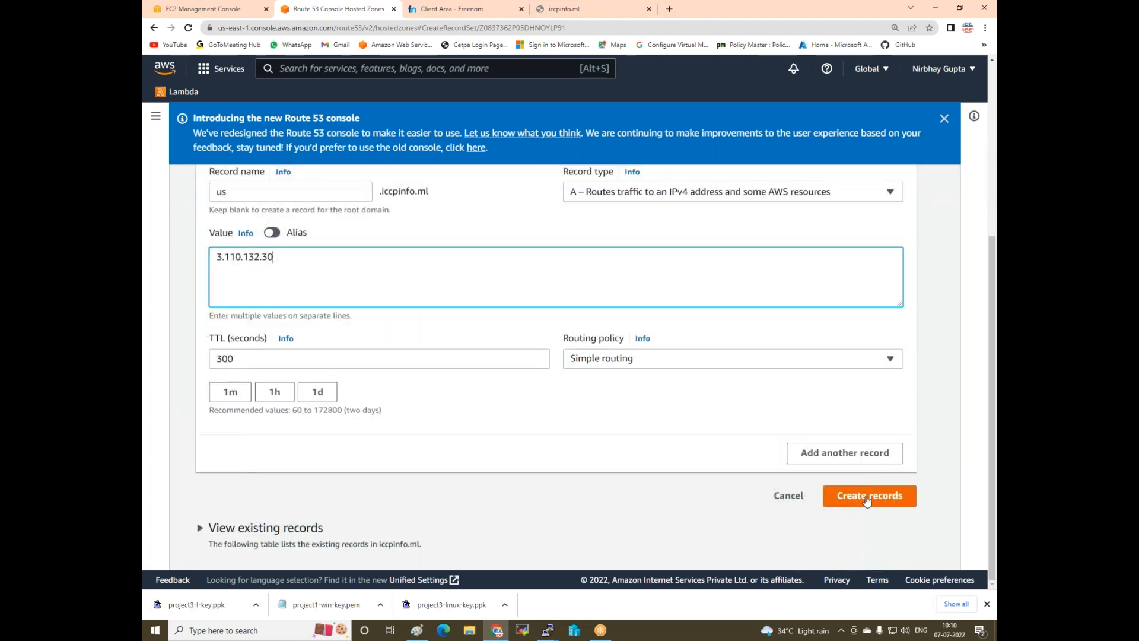
click(866, 497)
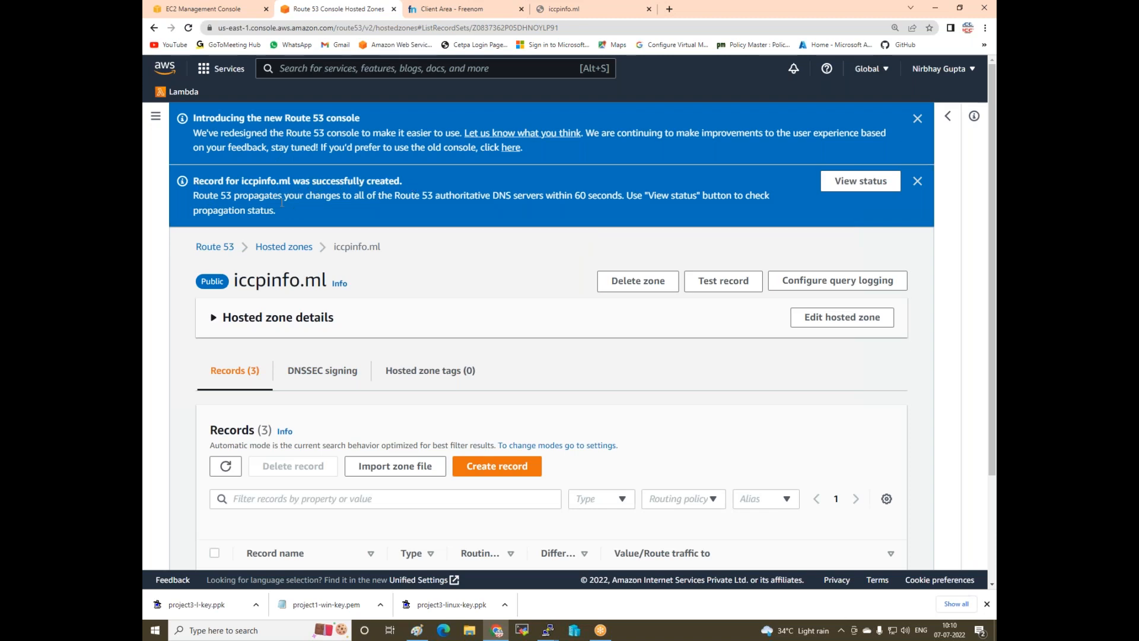
scroll(350, 257, down, 2)
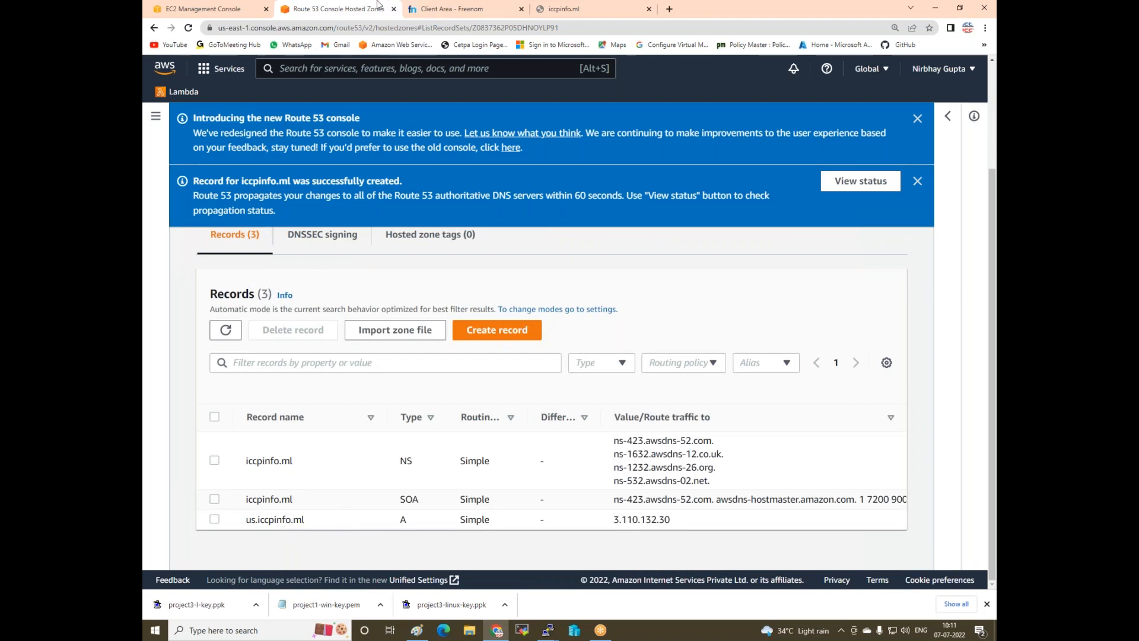
- Copy the public IPv4 address 13.233.69.209 of the web2-l-zonb instance
click(190, 8)
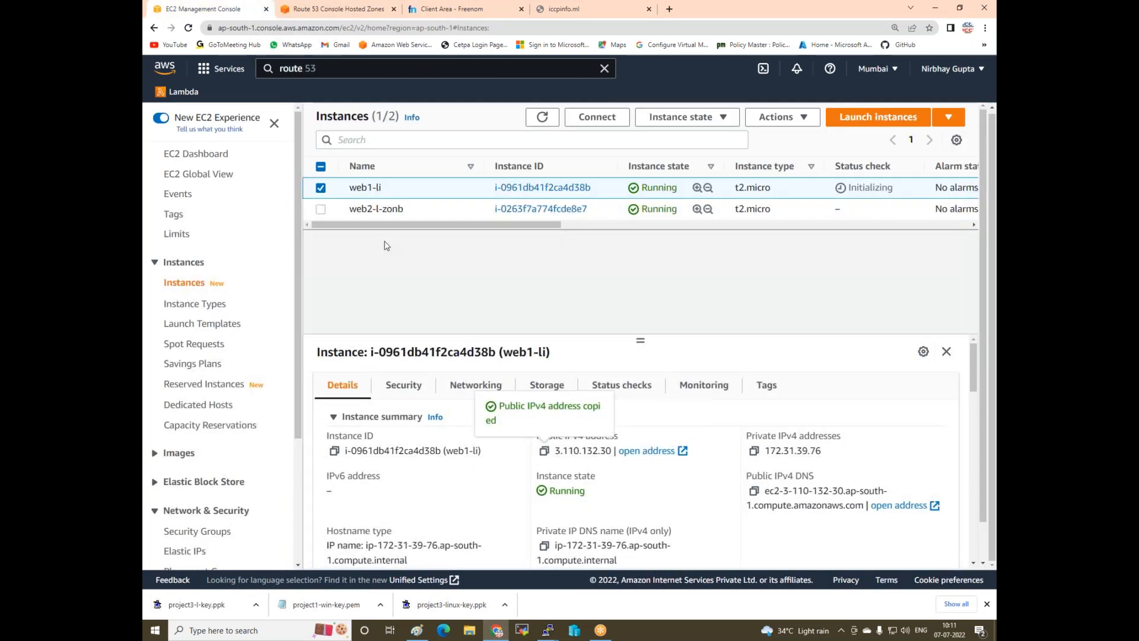
click(320, 188)
click(321, 209)
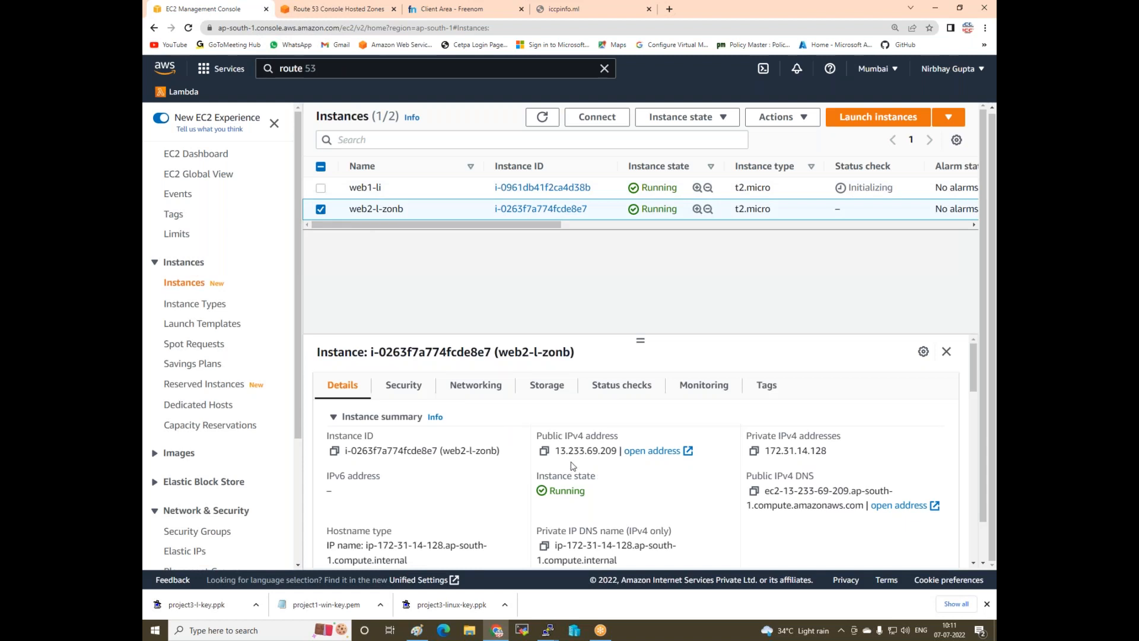
click(544, 451)
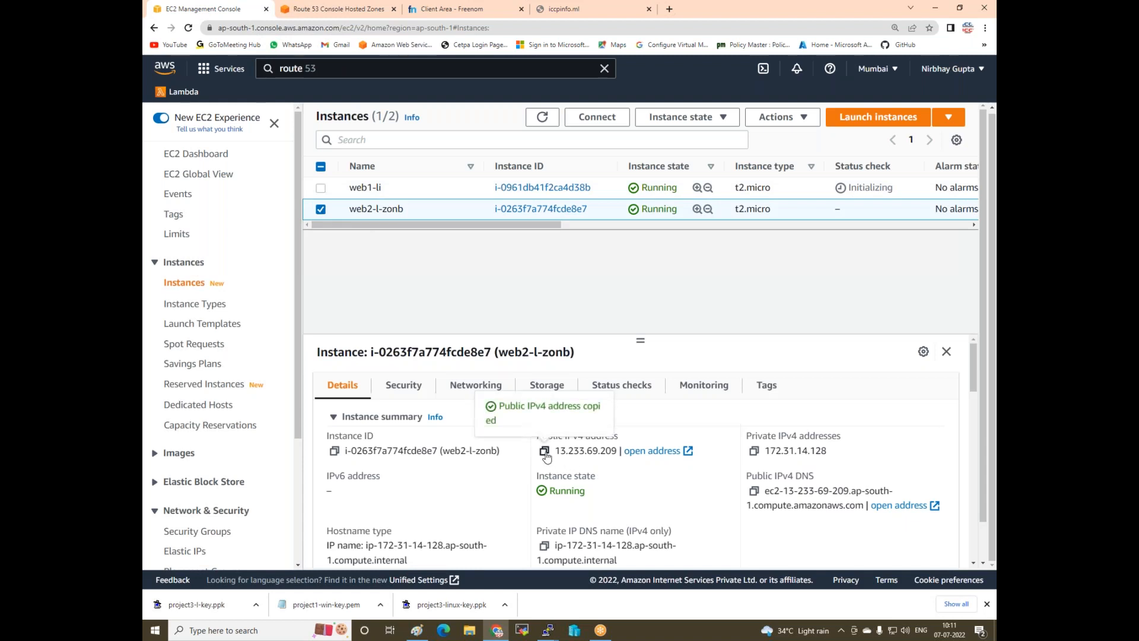
click(604, 631)
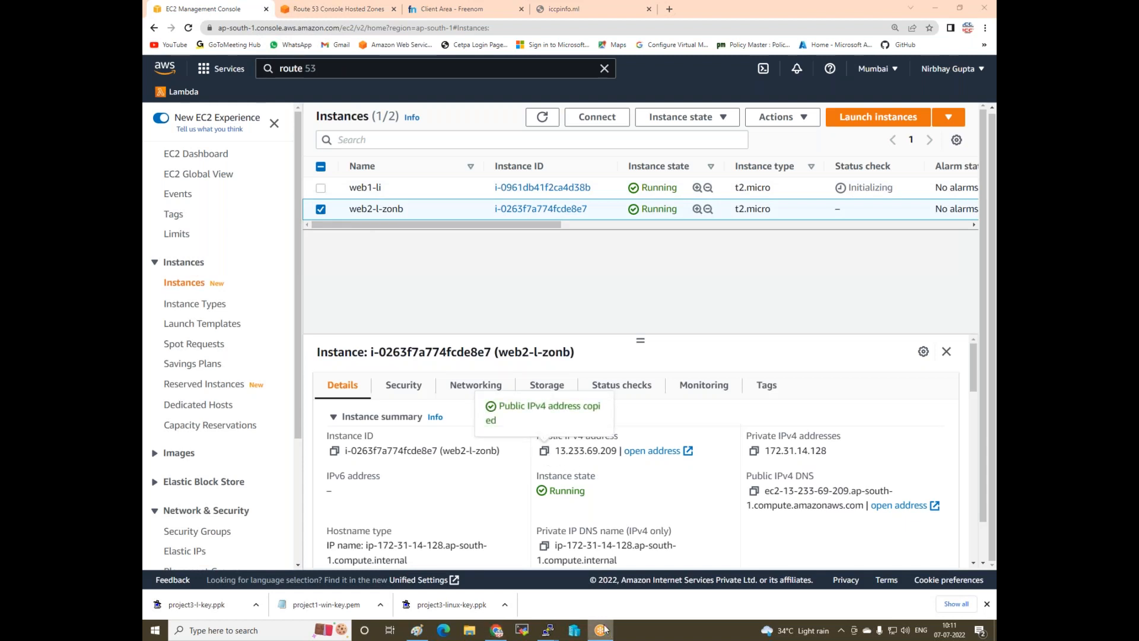
- Create the A record uk.iccpinfo.ml with value 13.233.69.209 in the iccpinfo.ml zone
click(327, 10)
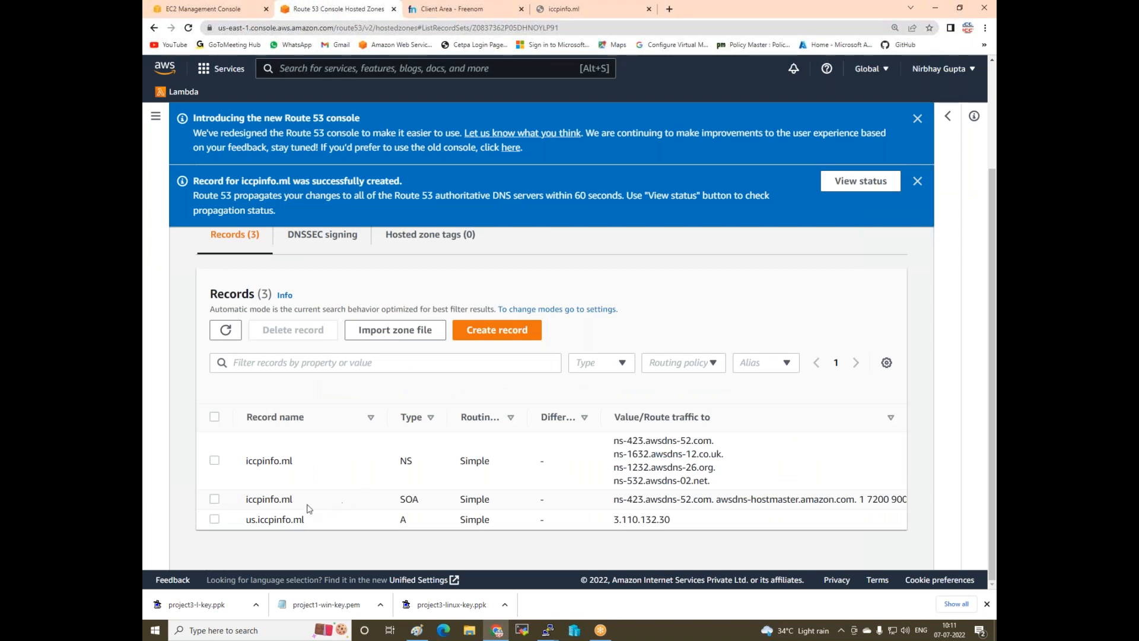
click(473, 335)
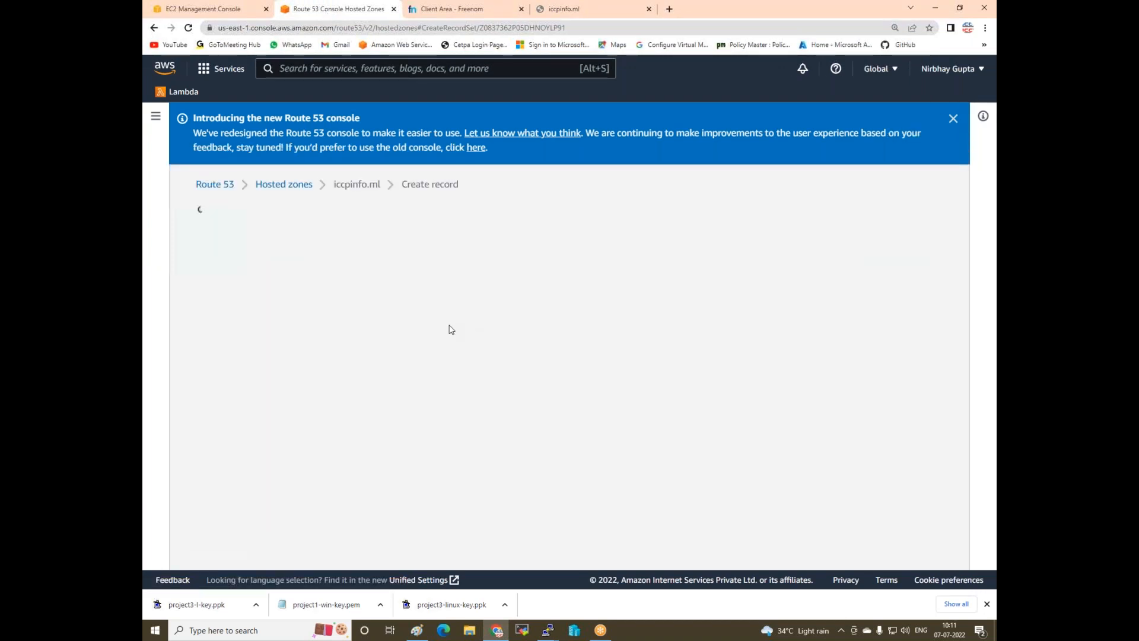
click(301, 316)
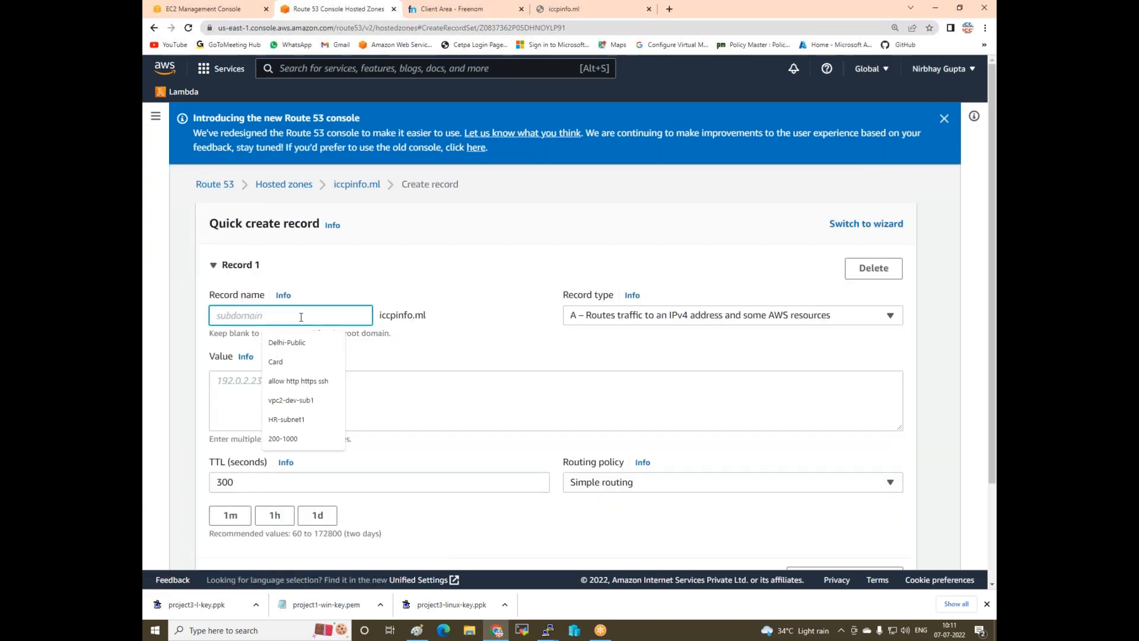
text(uk)
click(308, 399)
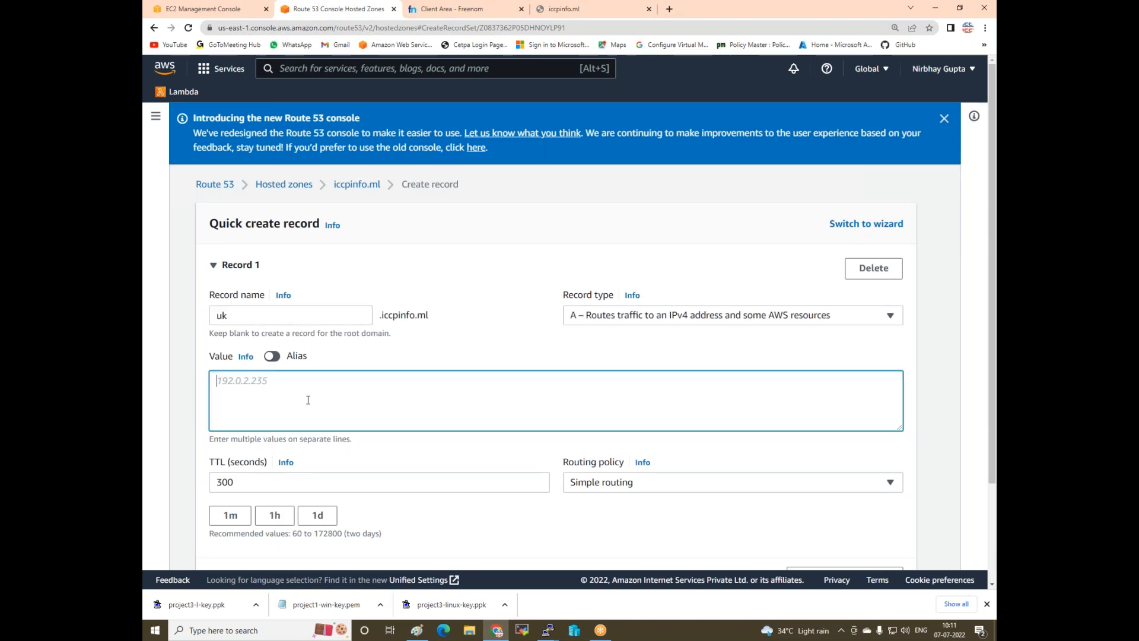
key(ctrl+v)
scroll(466, 415, down, 2)
click(843, 499)
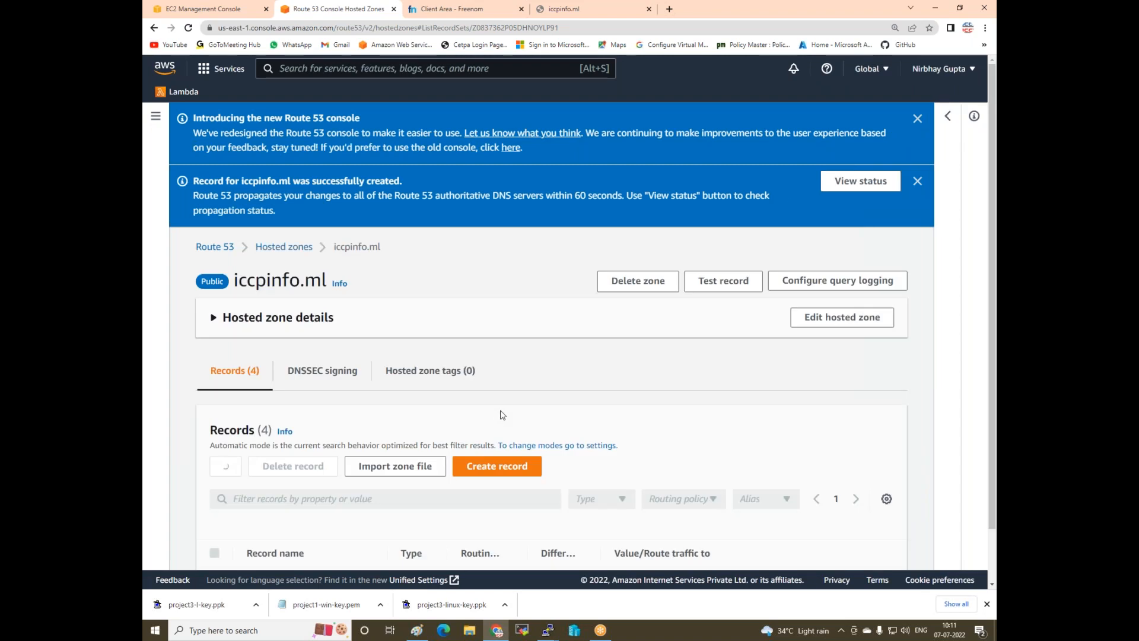
scroll(500, 412, down, 2)
scroll(288, 401, down, 2)
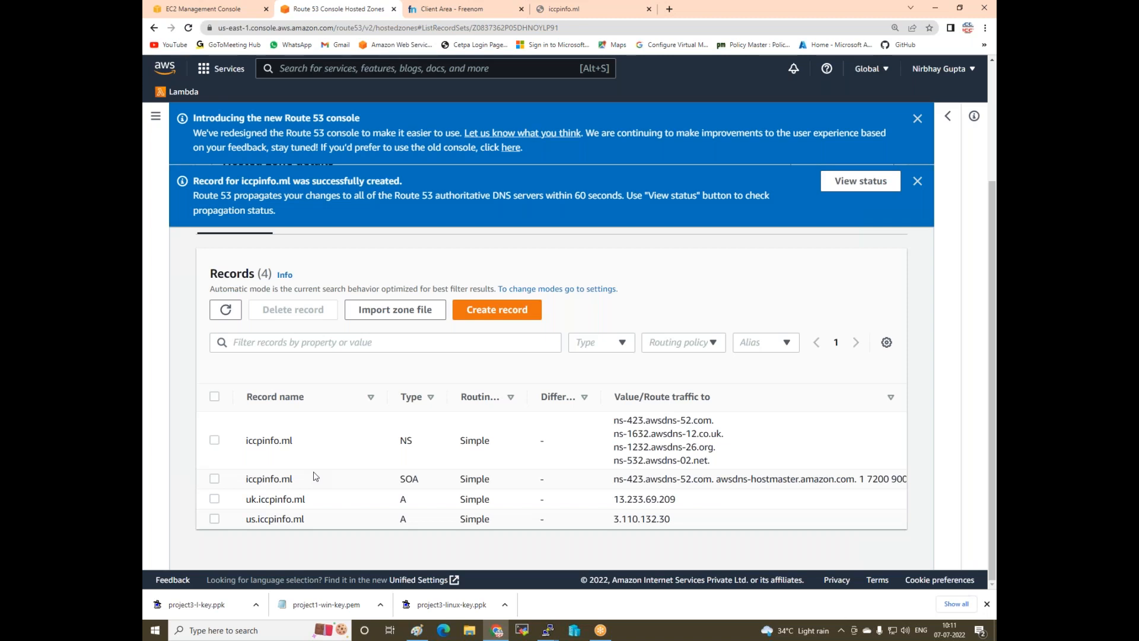
click(185, 9)
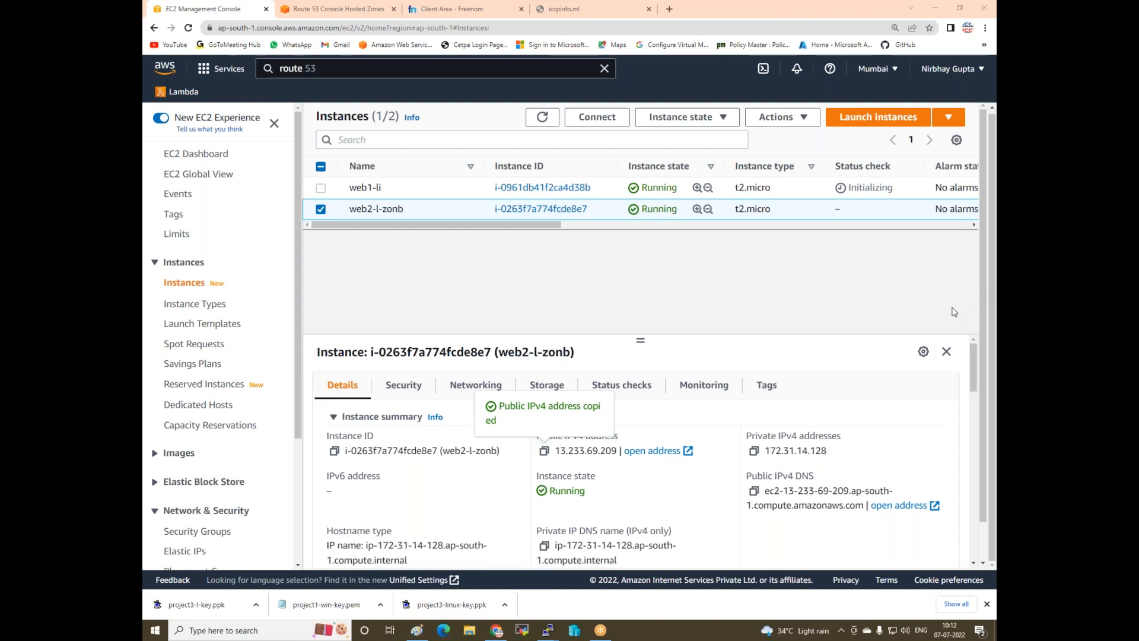
click(340, 9)
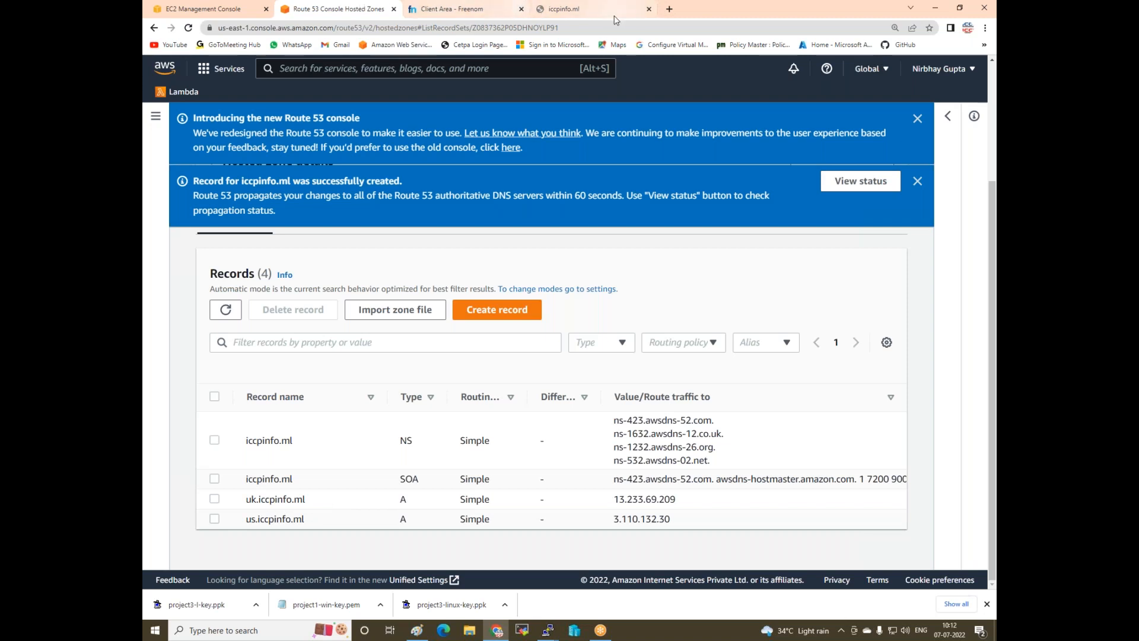
- Load us.iccpinfo.ml and then uk.iccpinfo.ml in a new tab to test both records
click(670, 9)
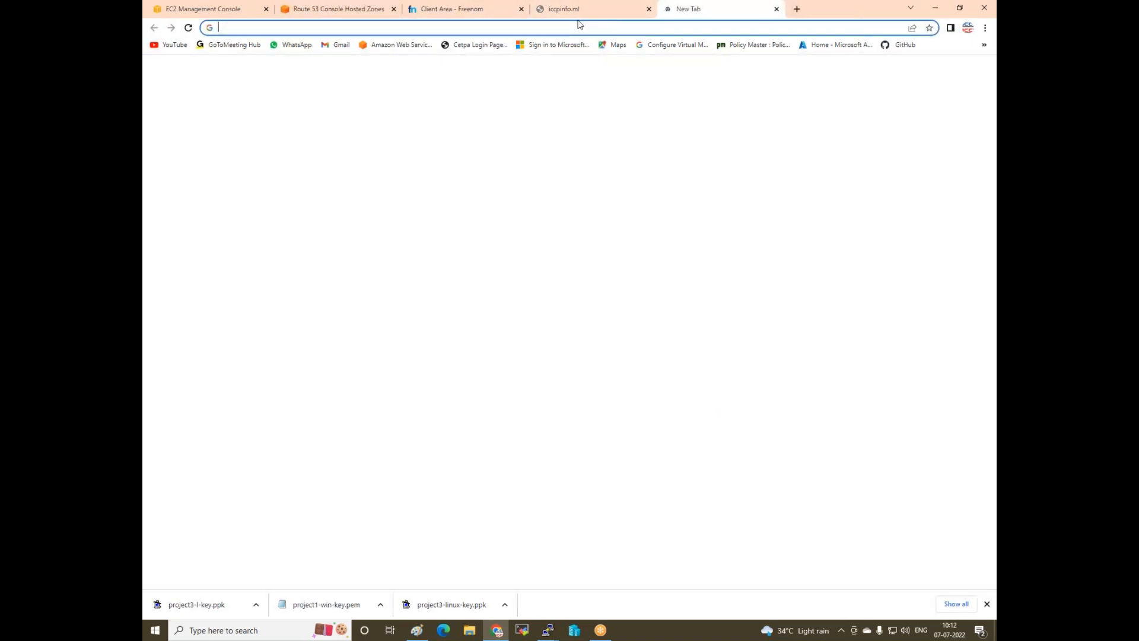
text(us.iccp)
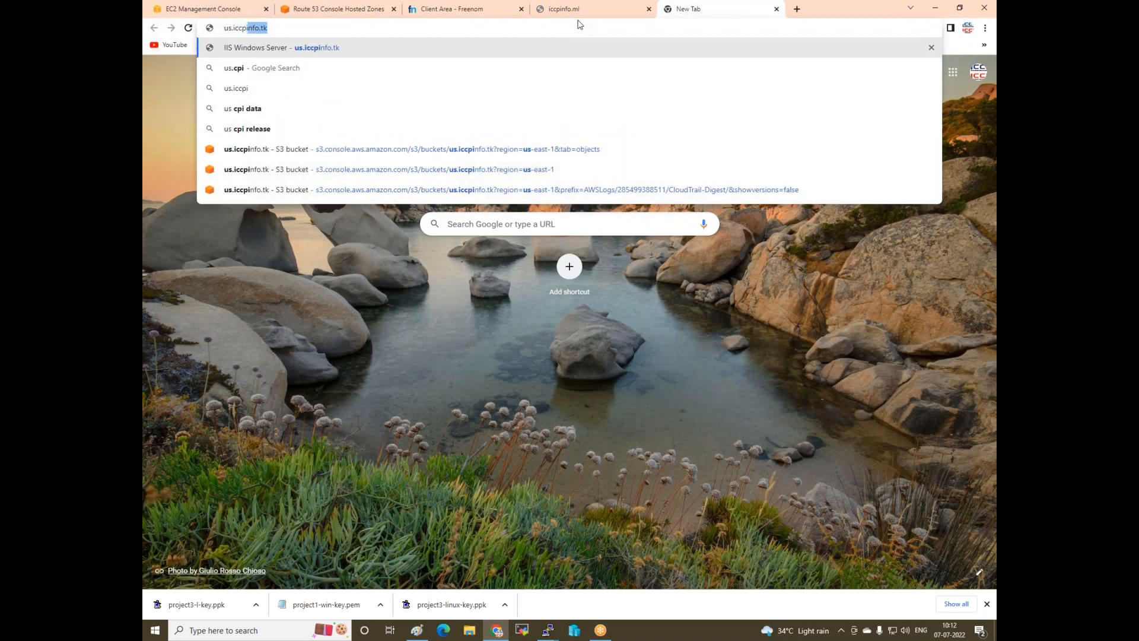
text(info.ml)
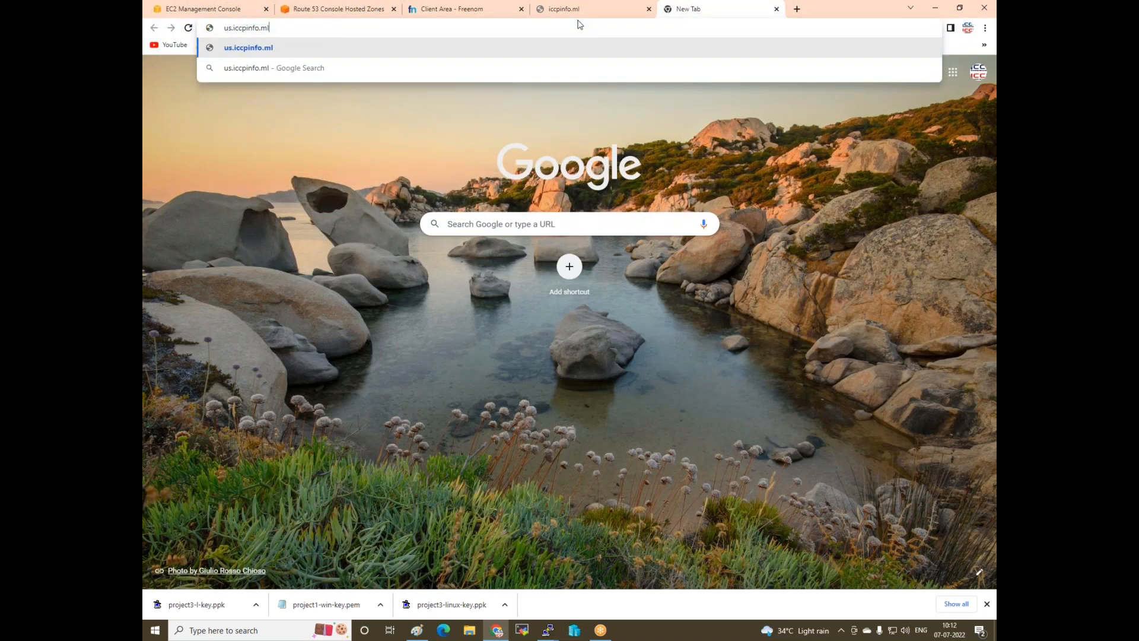
key(Return)
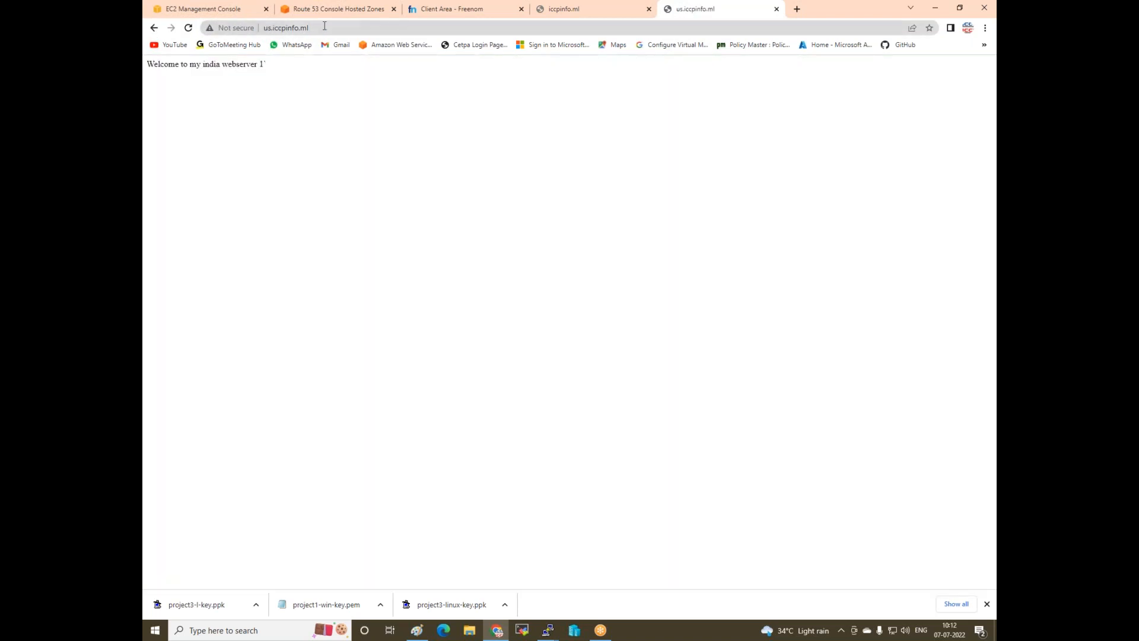
click(324, 26)
text(uk)
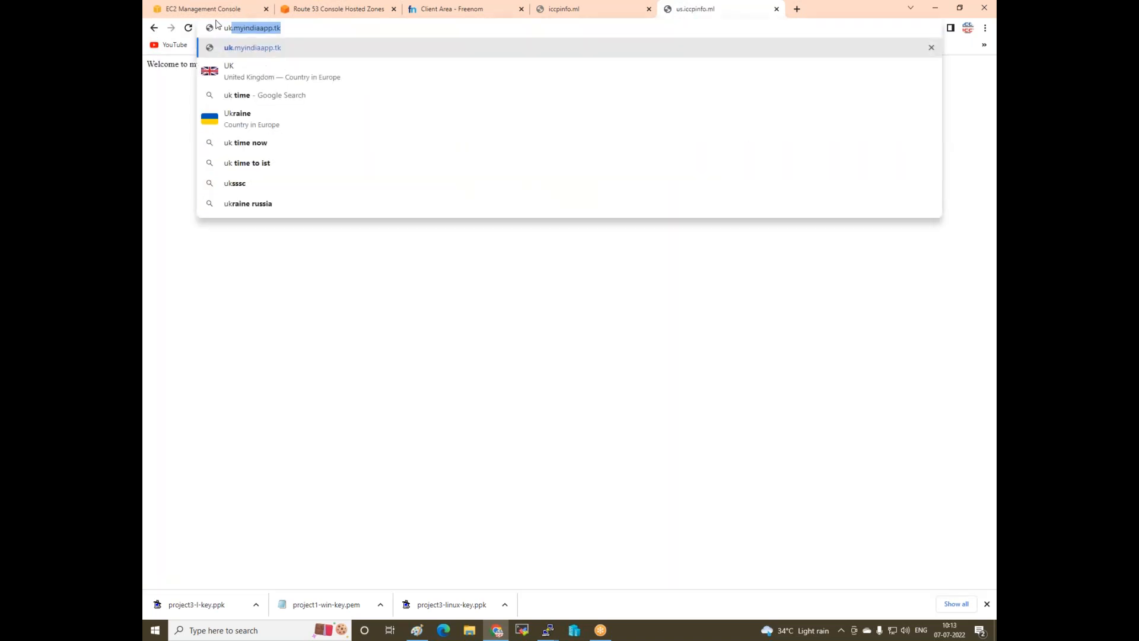
text(.iccpin)
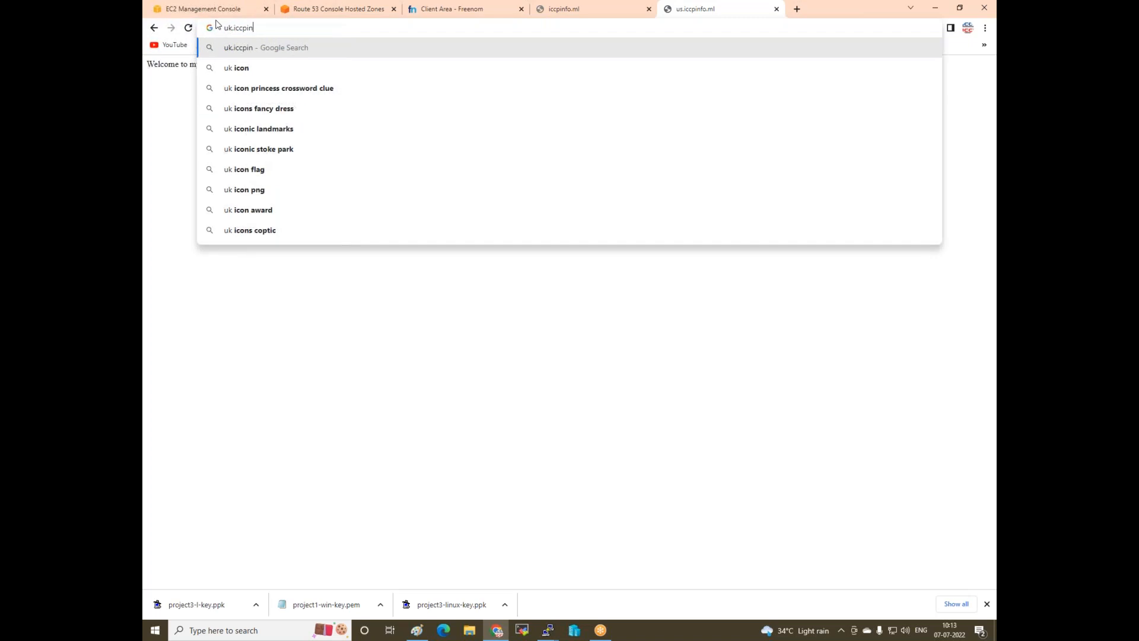
text(fo.ml)
key(Return)
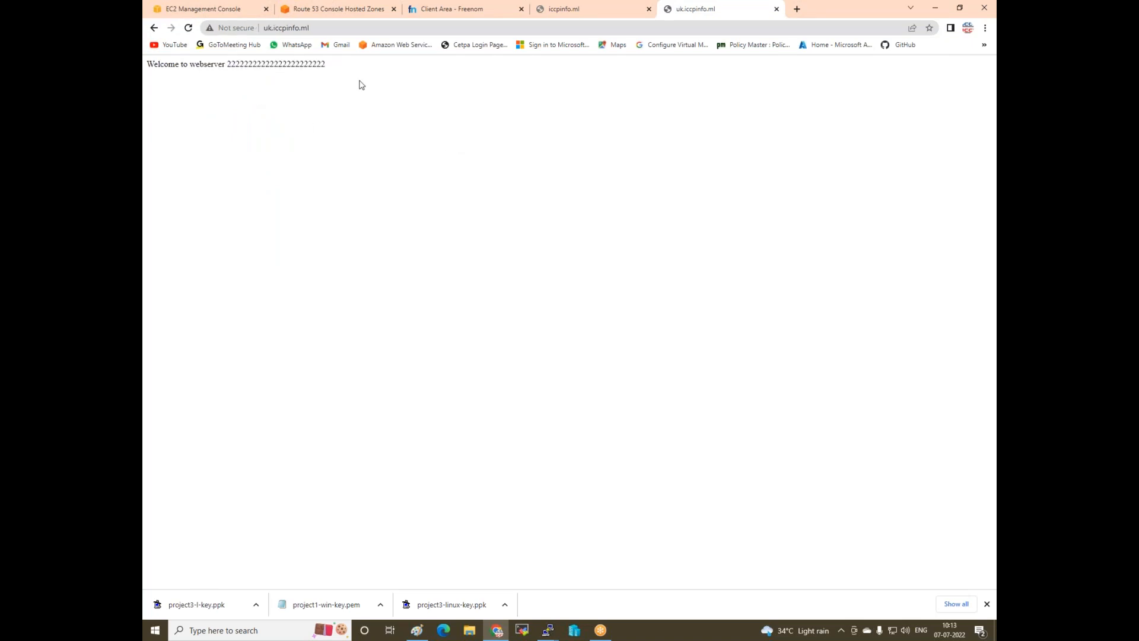
click(154, 630)
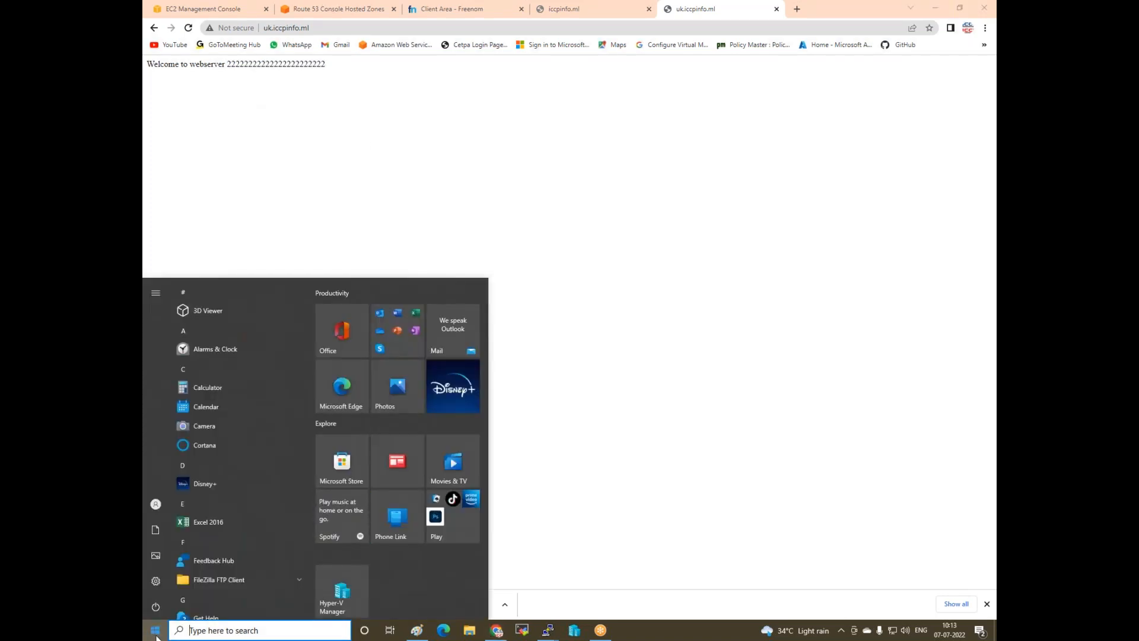
key(super+r)
text(ping)
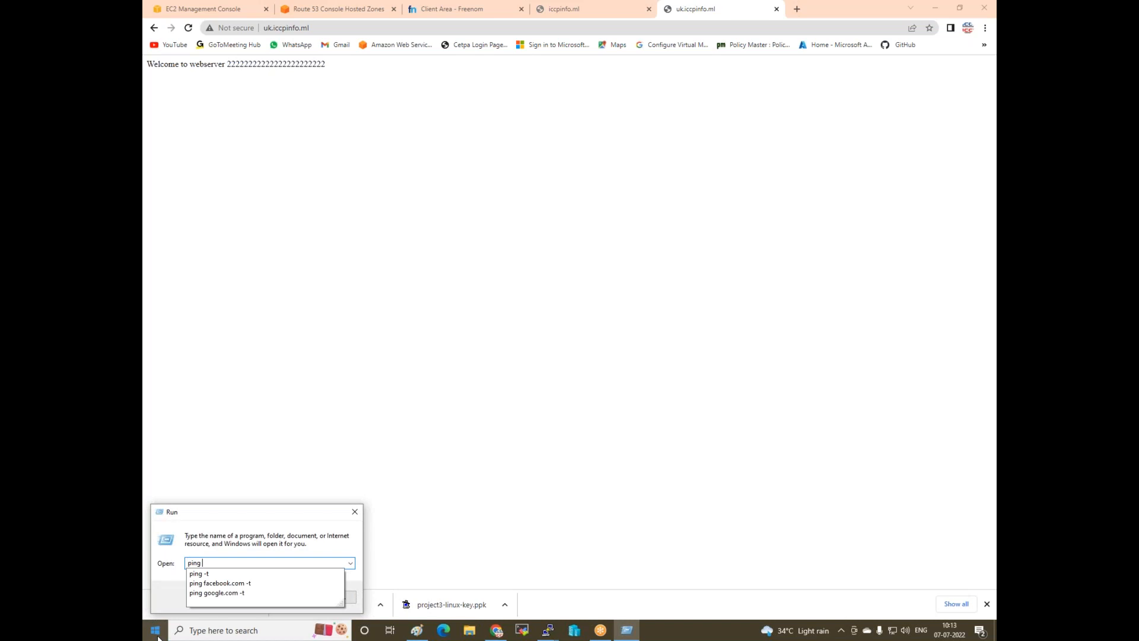
key(Down)
key(Down)
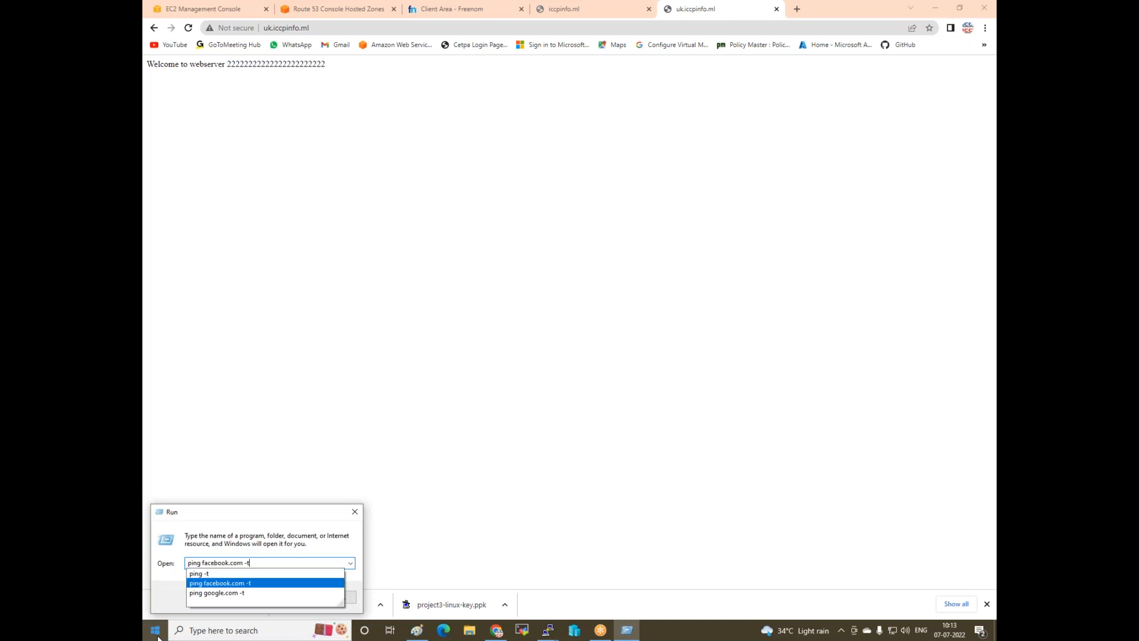
key(Return)
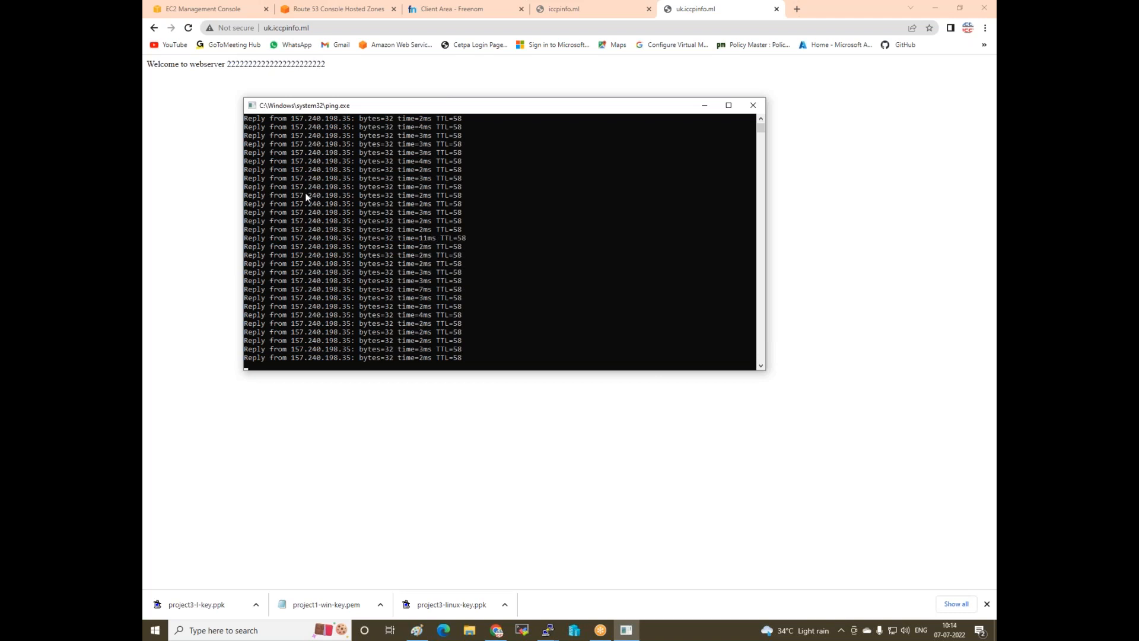
click(752, 105)
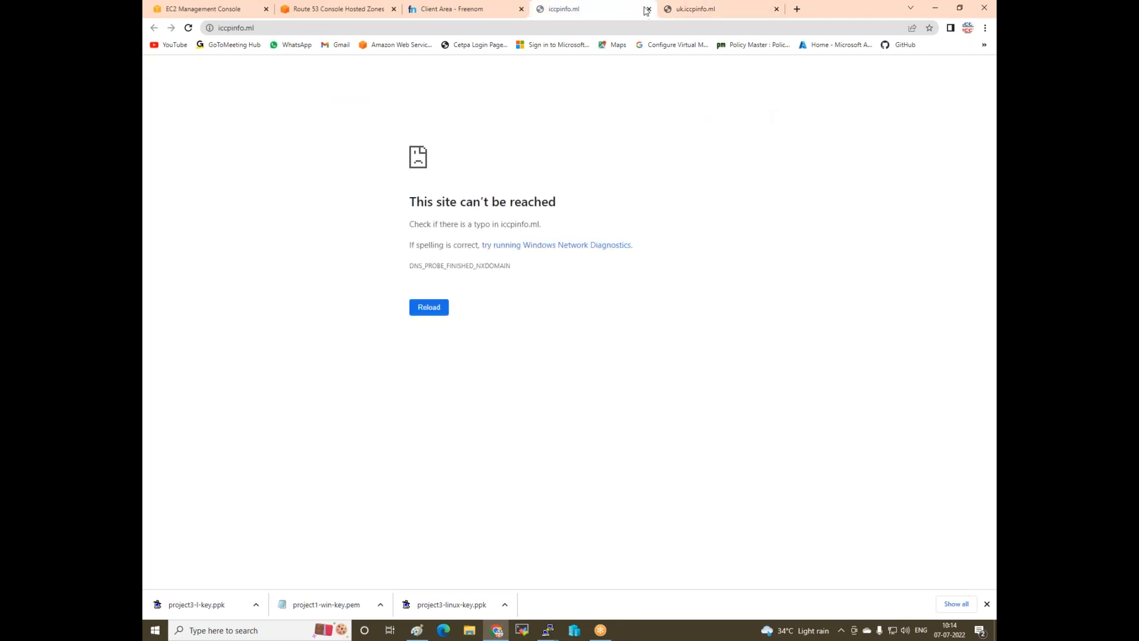
- Close the iccpinfo.ml, uk.iccpinfo.ml and Freenom tabs and return to the Paint diagram
click(649, 9)
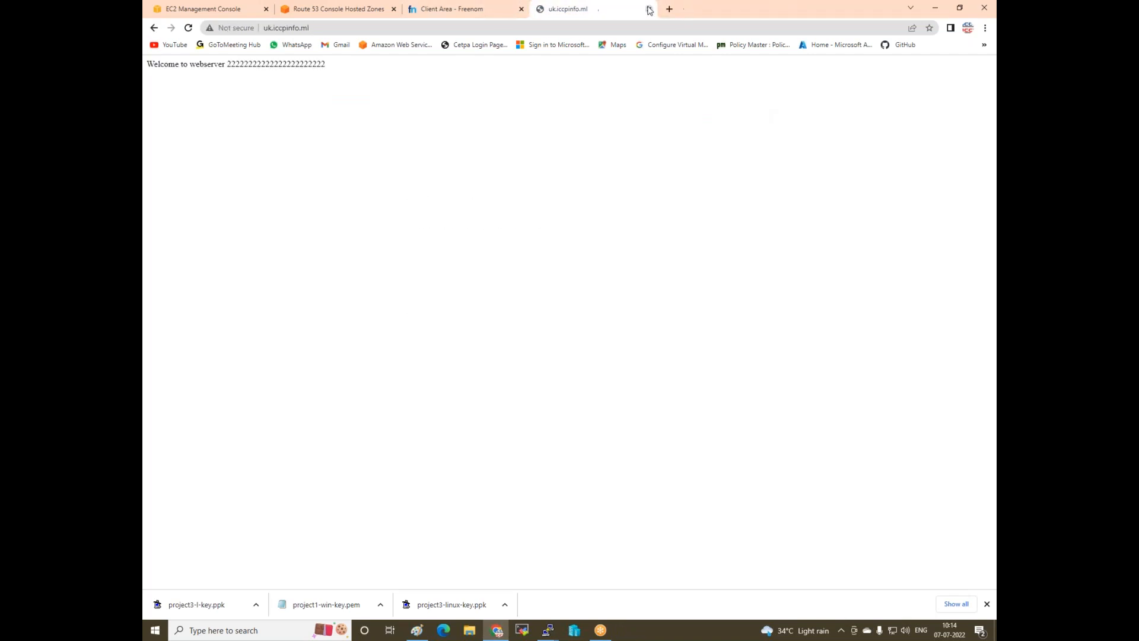
click(649, 9)
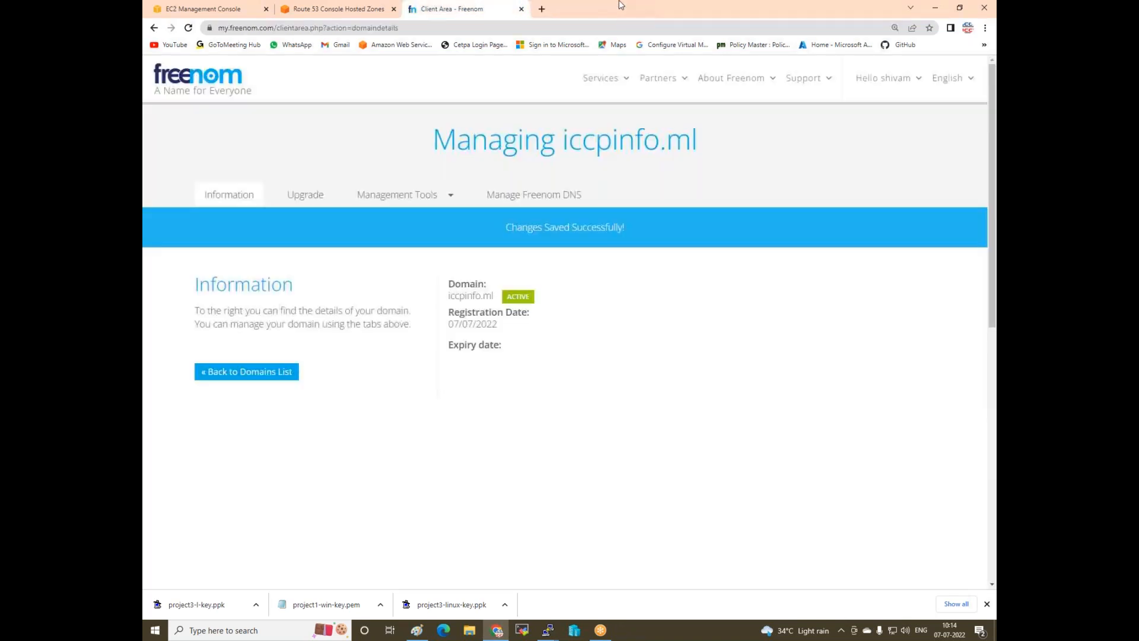
click(521, 9)
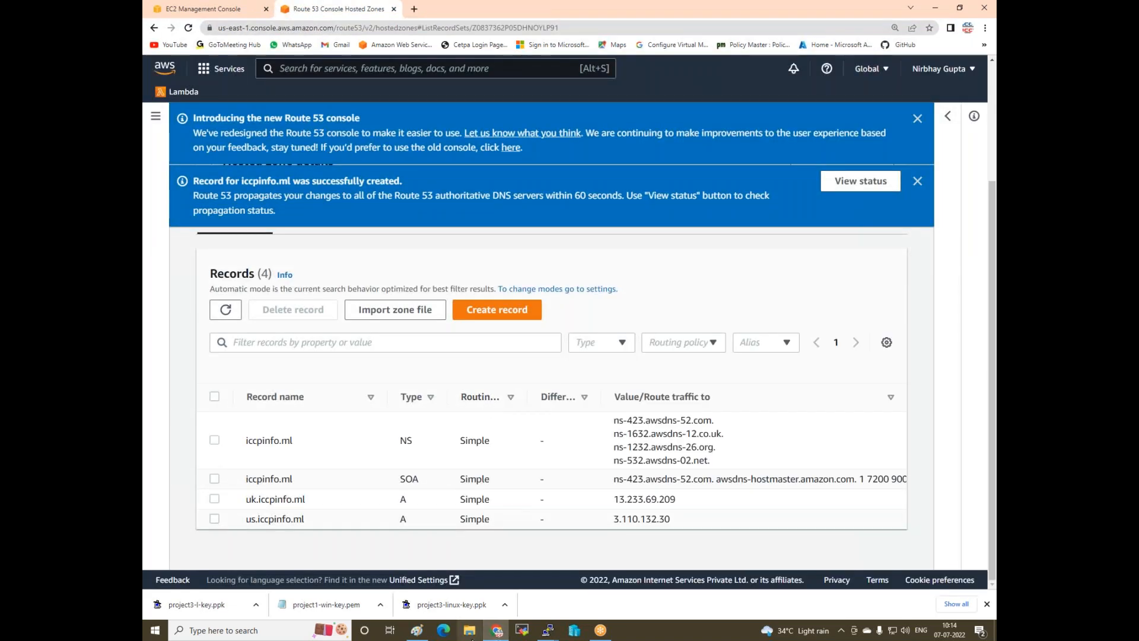
click(409, 630)
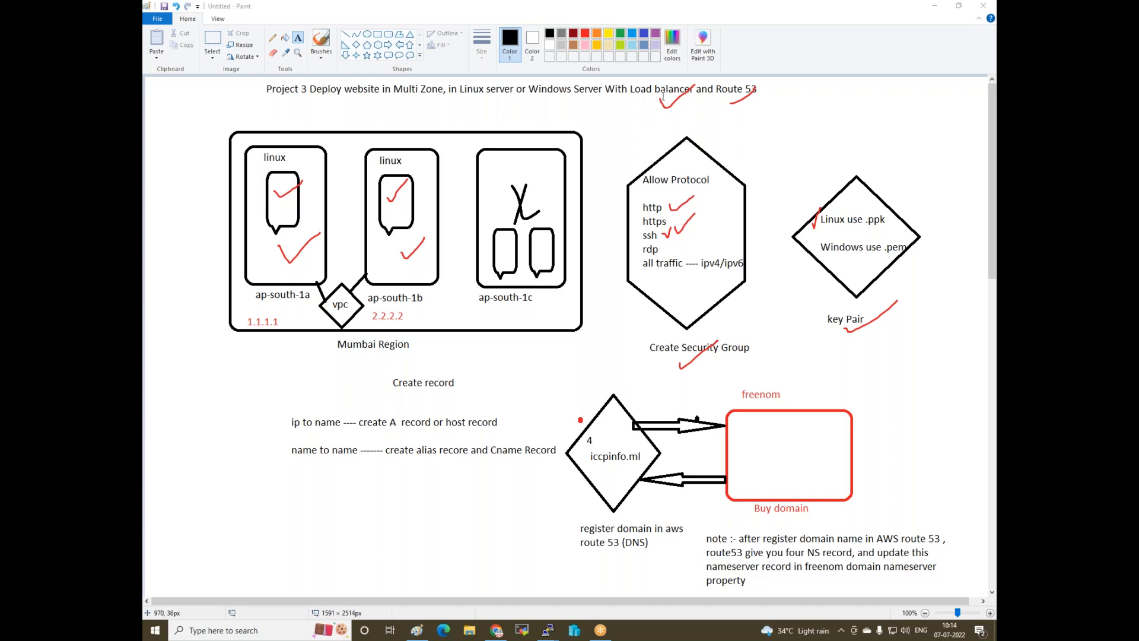
- Draw a black callout containing '1 lac', labelled 'us.iccpinfo.ml' beneath it
scroll(736, 298, down, 10)
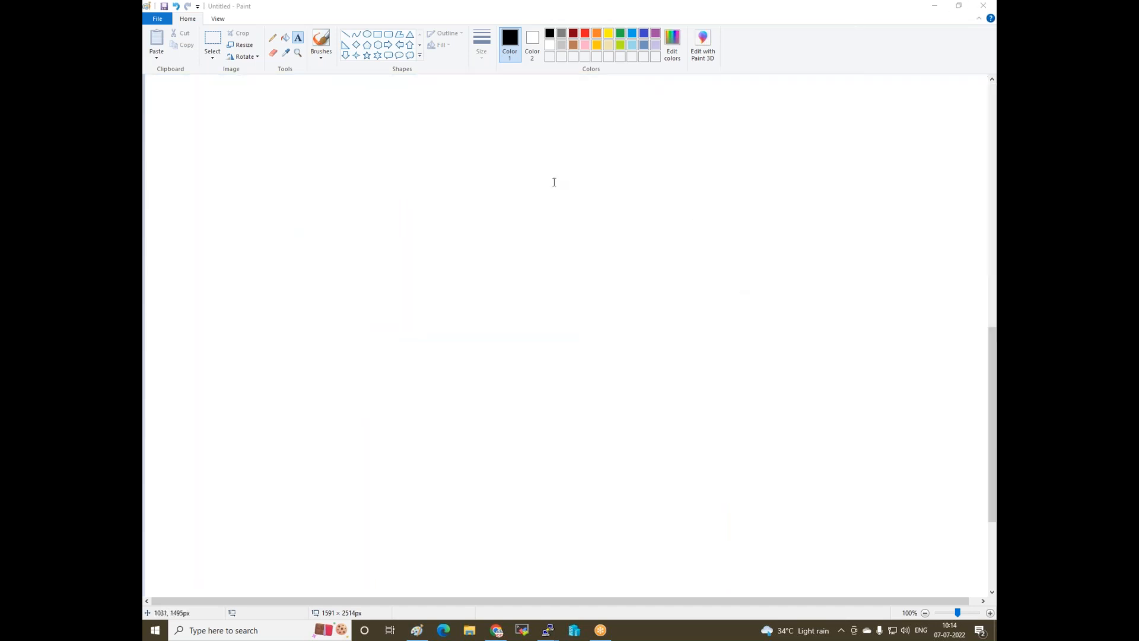
click(395, 188)
click(389, 55)
drag(273, 113, 290, 184)
drag(289, 223, 347, 264)
click(298, 37)
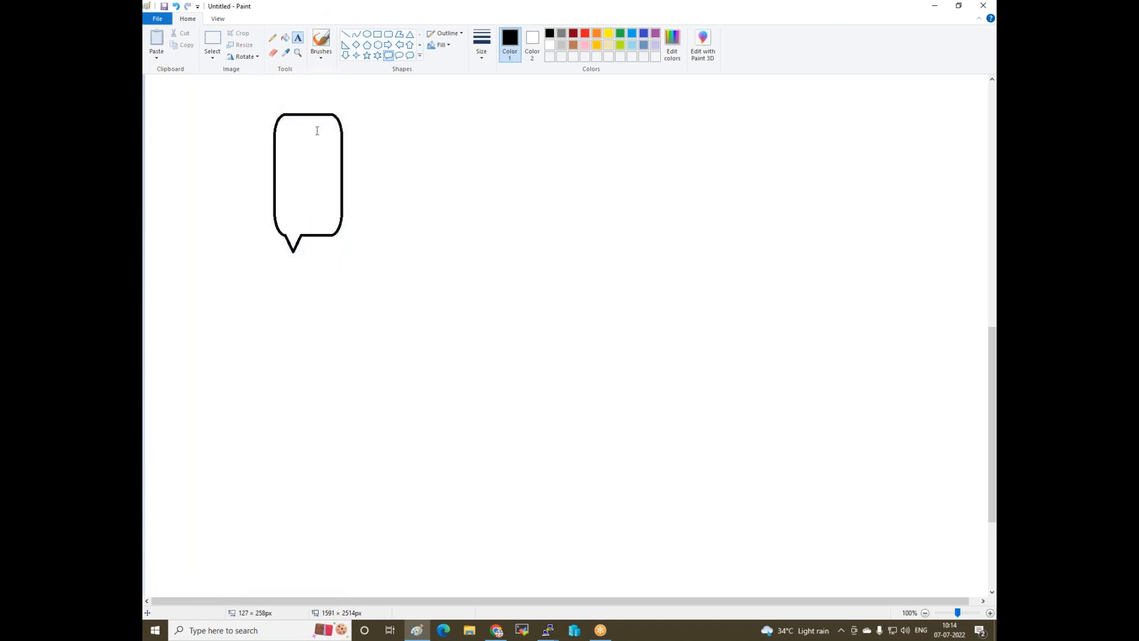
click(309, 248)
text(us.iccpi)
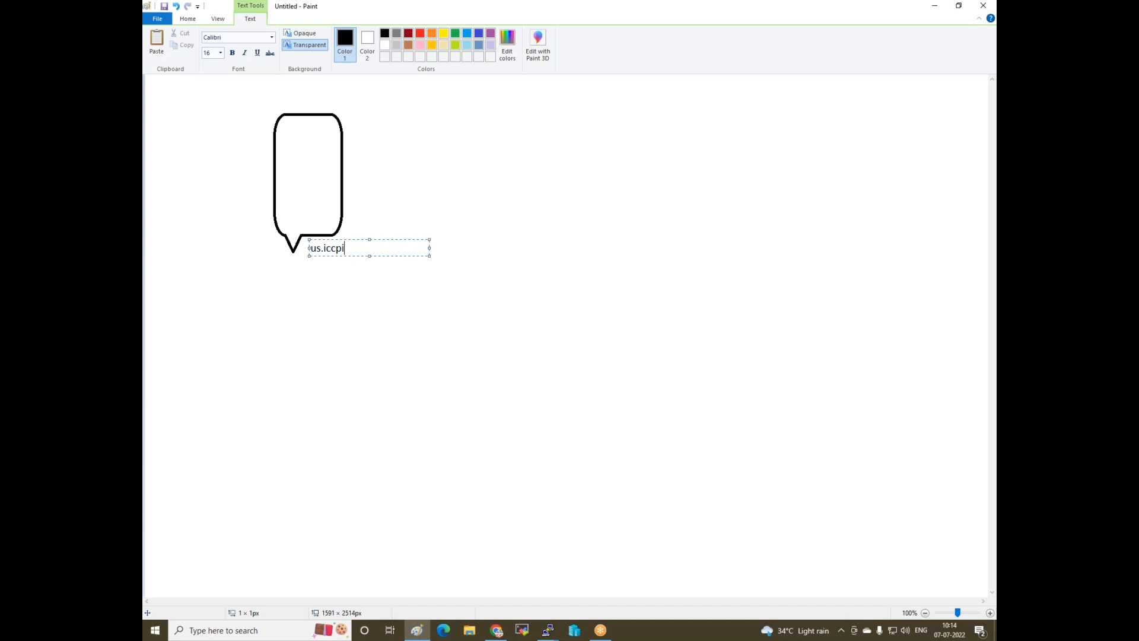
text(nfo.ml)
click(399, 303)
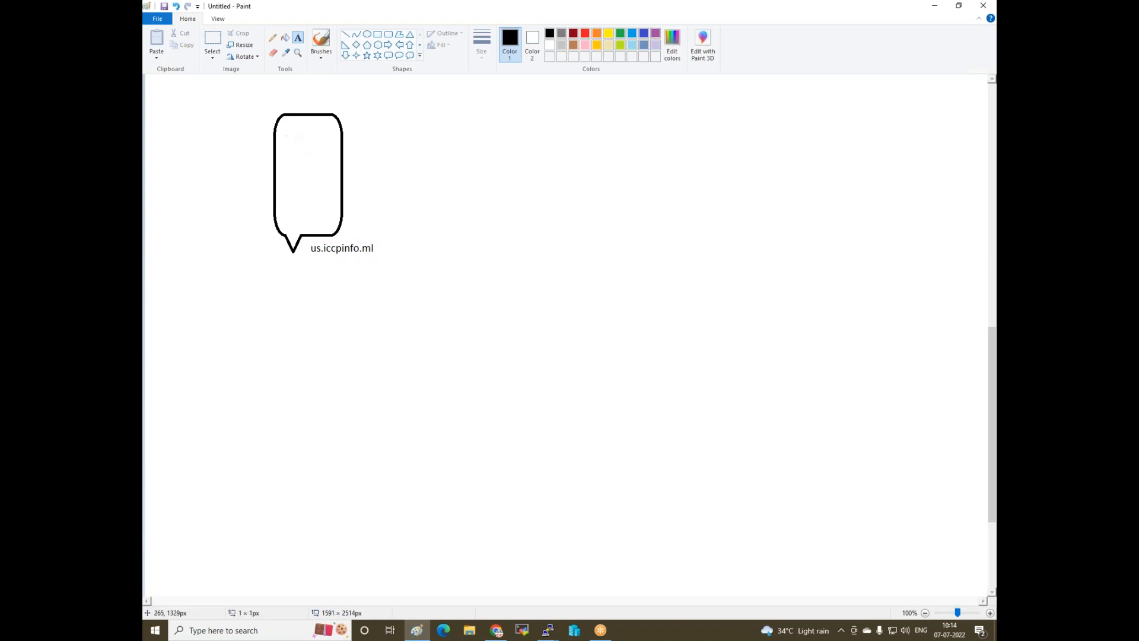
click(286, 135)
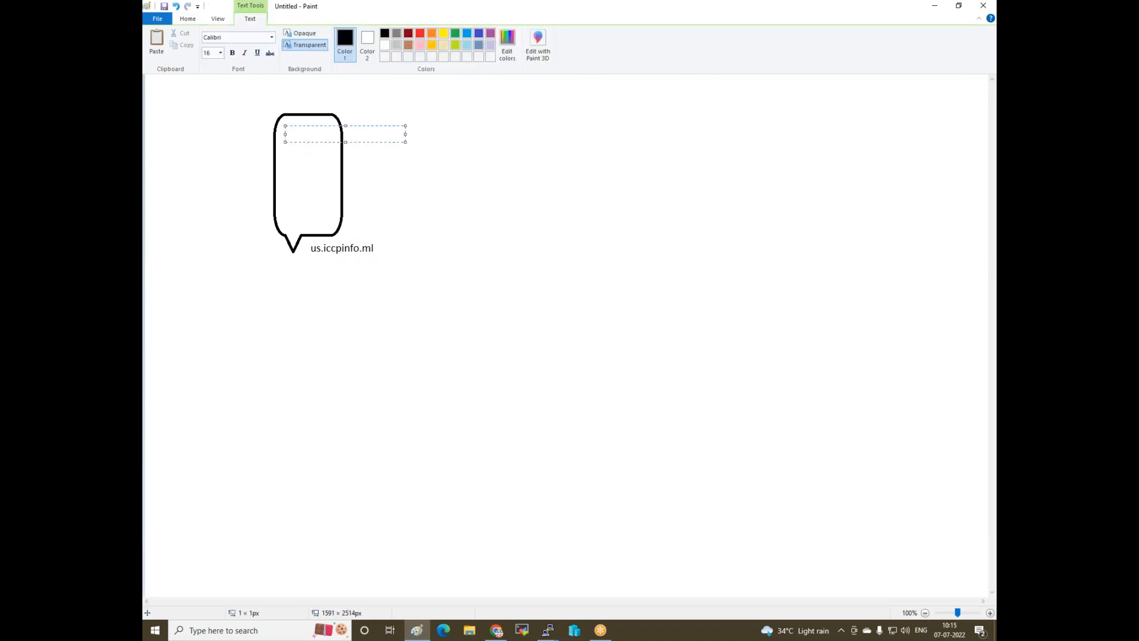
text(1 lac)
click(630, 309)
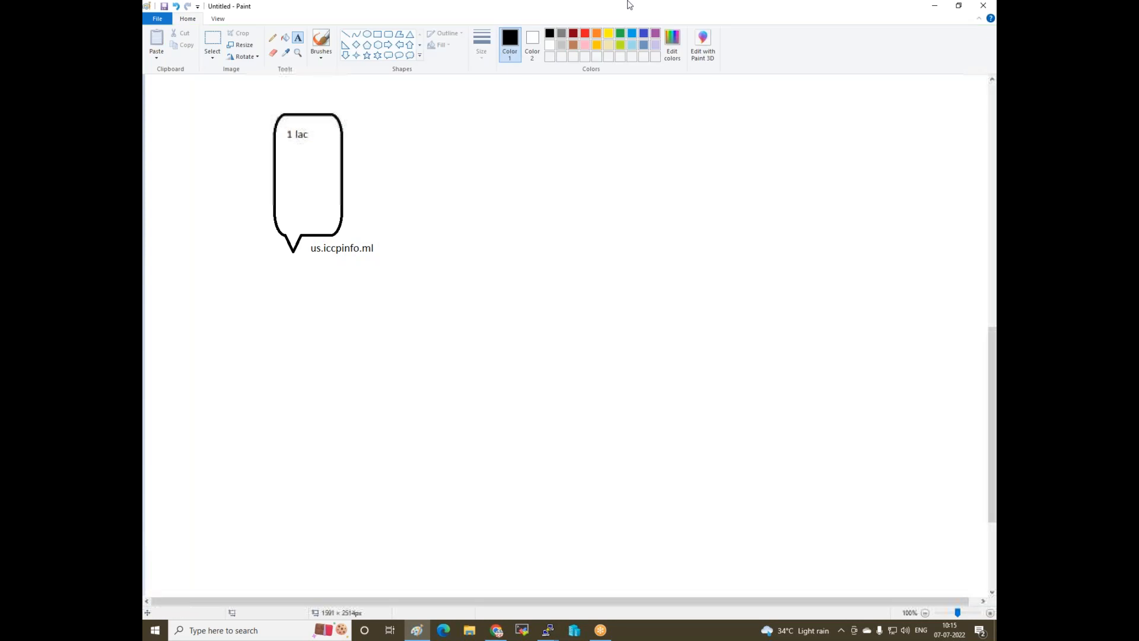
- Add an arrow pointing at the callout and cross it out with a red X
click(404, 47)
drag(473, 138, 378, 163)
drag(530, 286, 532, 279)
click(544, 102)
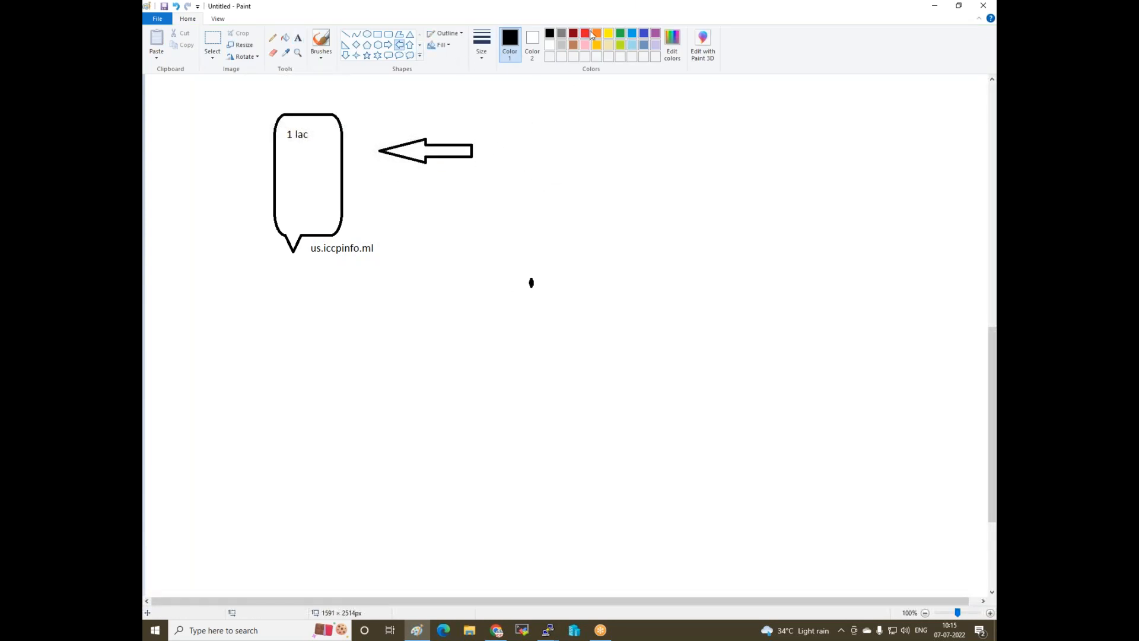
click(586, 34)
click(320, 38)
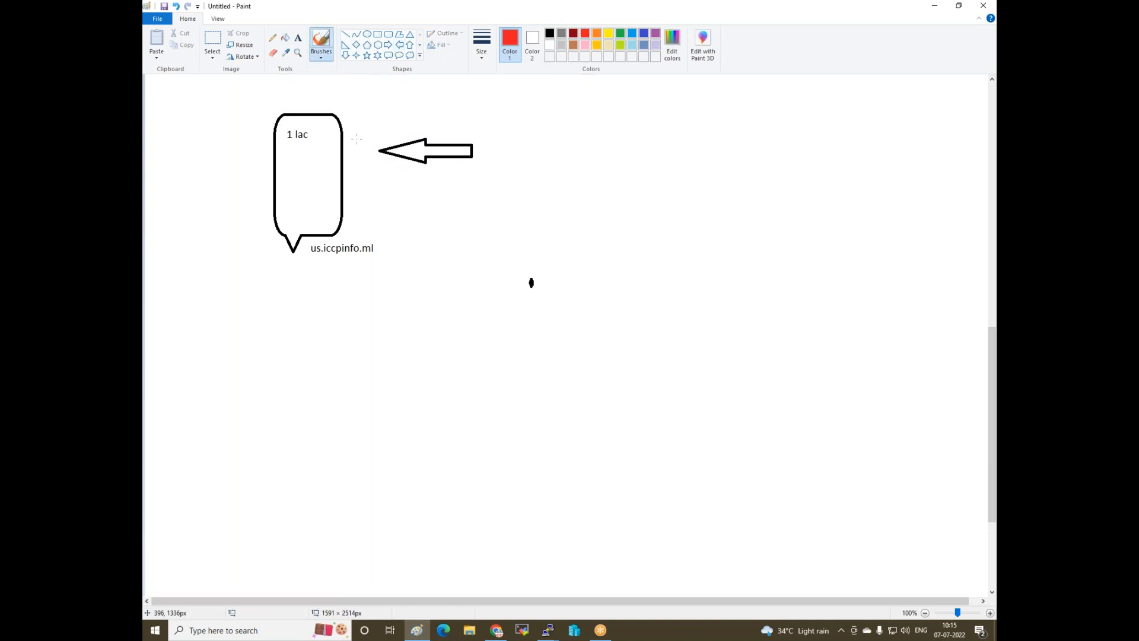
mouse_move(324, 173)
mouse_down()
mouse_move(334, 182)
mouse_move(309, 195)
mouse_up()
- Draw four red callouts in a row with a red rounded box below them
click(388, 55)
drag(626, 121, 668, 216)
drag(682, 114, 721, 223)
drag(729, 113, 777, 226)
drag(791, 117, 833, 217)
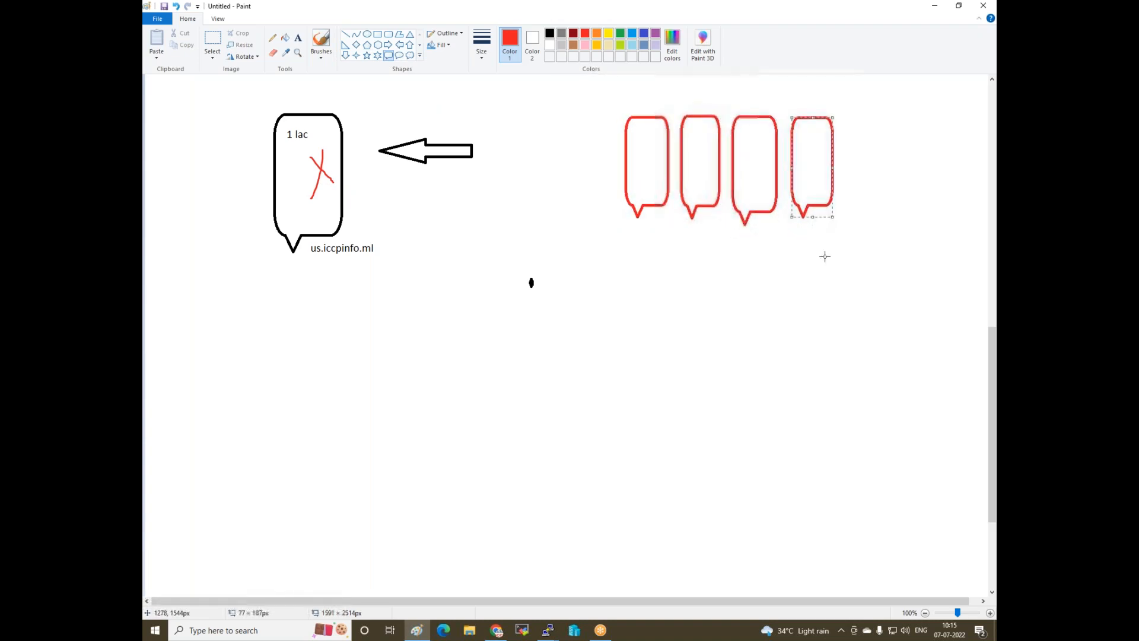
click(388, 34)
drag(633, 279, 844, 348)
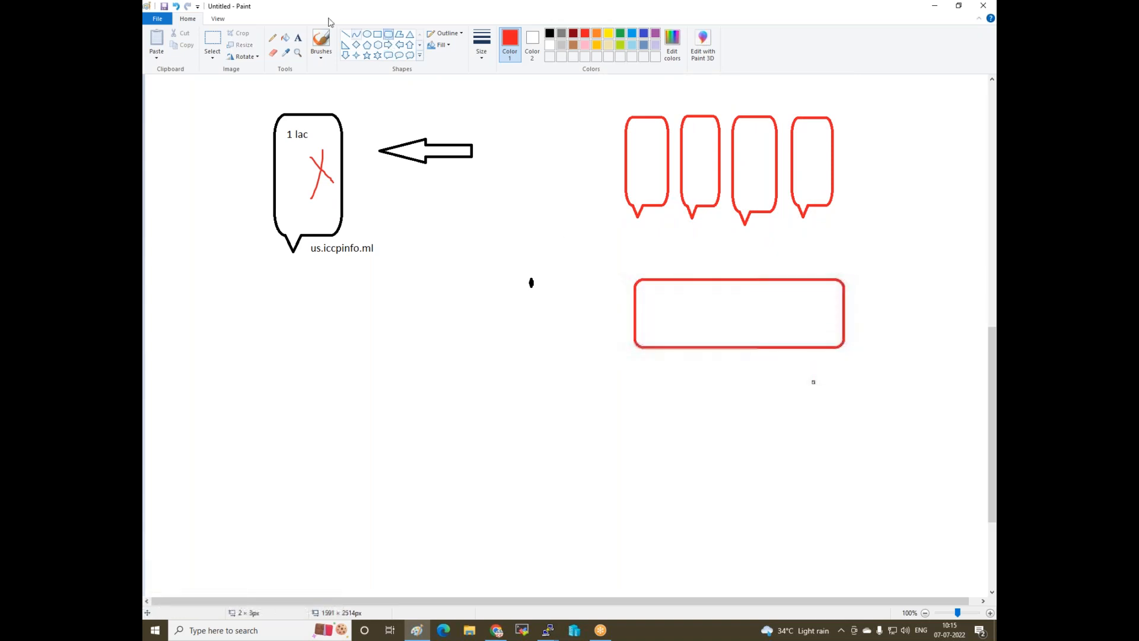
- Connect each red callout to the red box with lines and add a red up arrow below it
click(344, 34)
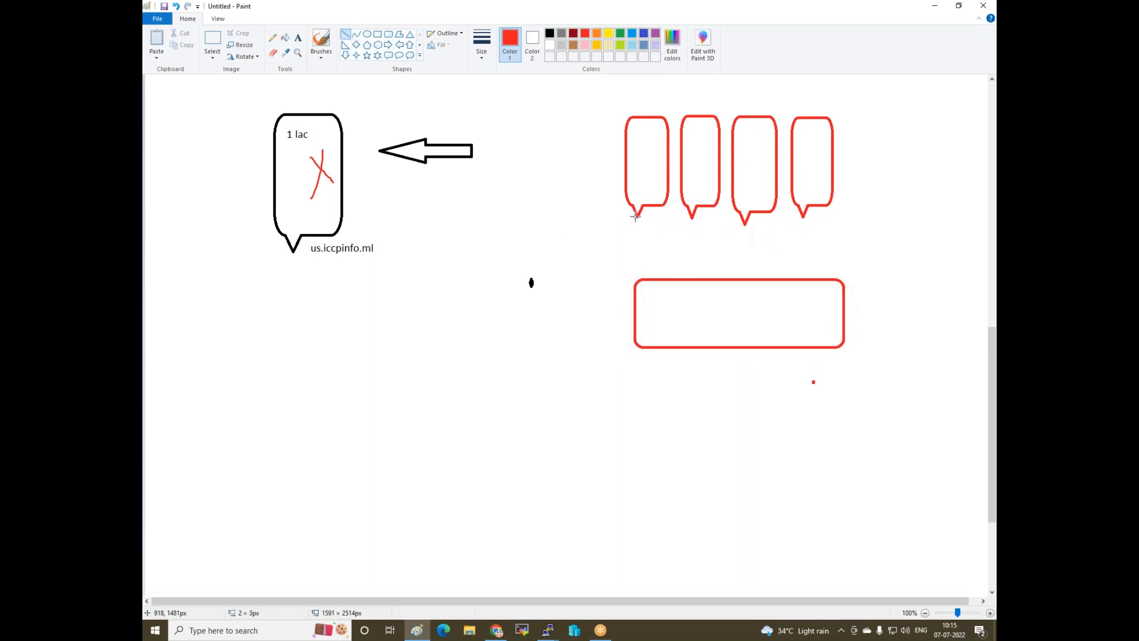
drag(638, 216, 681, 283)
drag(692, 218, 705, 282)
drag(746, 218, 747, 278)
drag(803, 216, 780, 279)
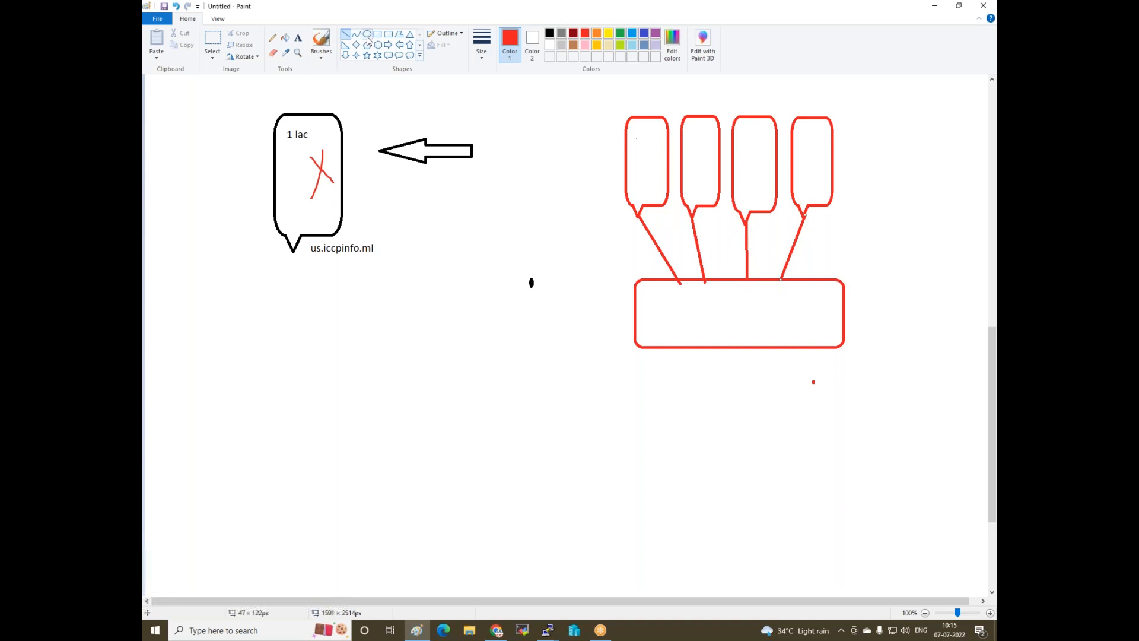
click(409, 45)
drag(722, 426, 739, 346)
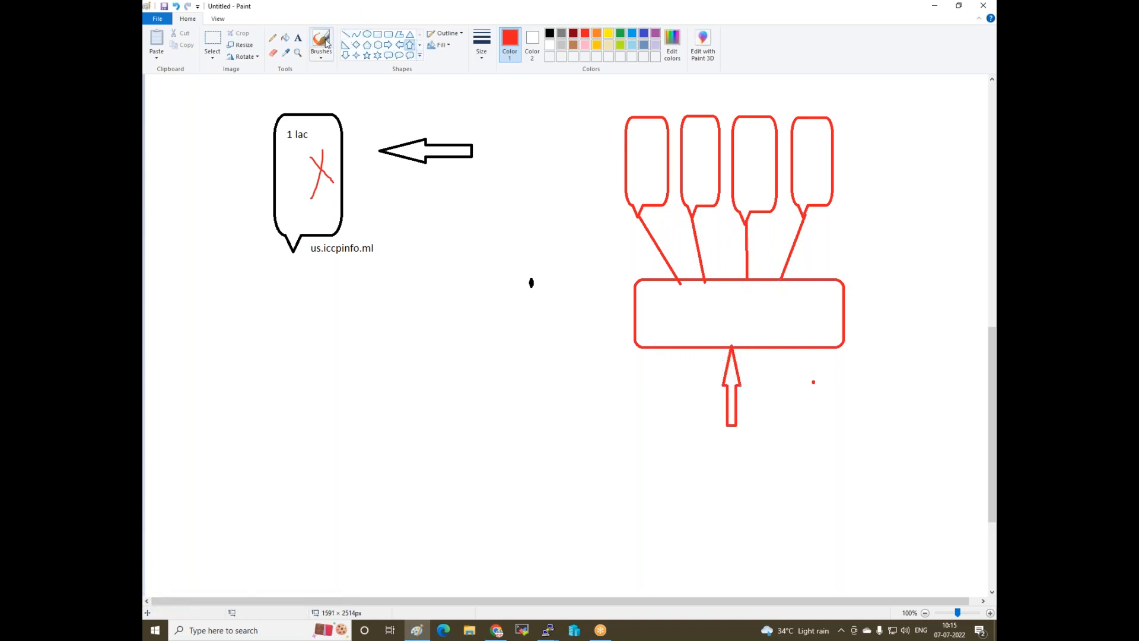
- Draw black lines inside the red box and a black X on the first red callout
click(550, 34)
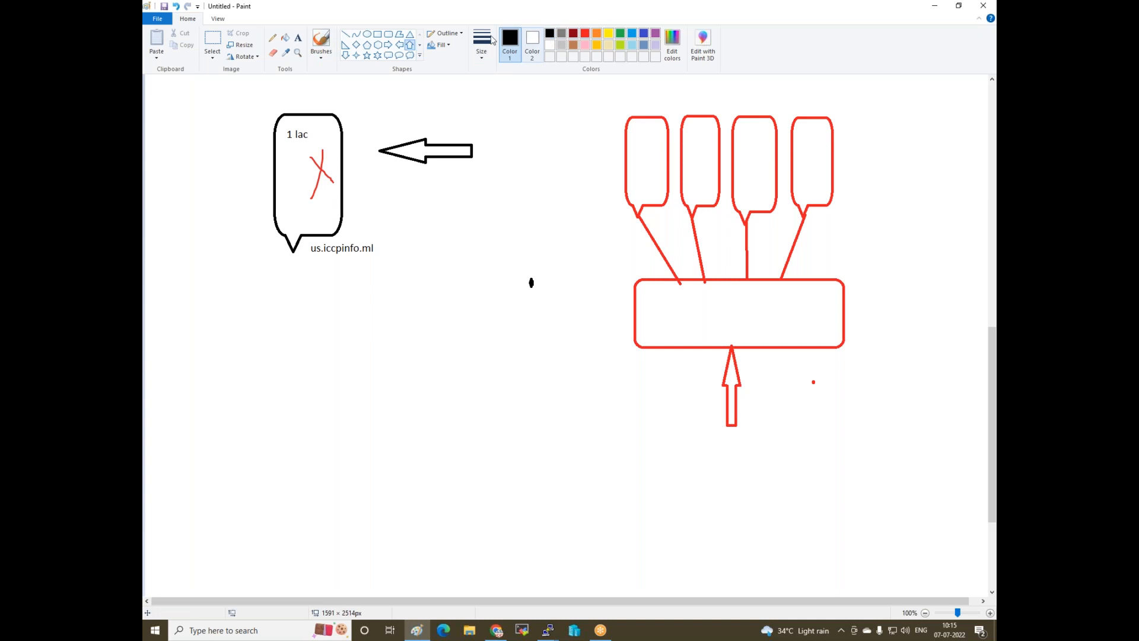
click(346, 34)
mouse_move(723, 315)
mouse_down()
mouse_move(714, 271)
mouse_move(660, 173)
mouse_move(806, 163)
mouse_move(638, 158)
mouse_move(742, 152)
mouse_move(686, 158)
mouse_move(701, 221)
mouse_move(659, 358)
mouse_move(791, 333)
mouse_move(718, 265)
mouse_move(636, 298)
mouse_move(733, 315)
mouse_up()
mouse_move(638, 134)
mouse_down()
mouse_move(654, 165)
mouse_move(650, 131)
mouse_move(630, 182)
mouse_up()
drag(738, 309, 736, 185)
drag(673, 236, 744, 308)
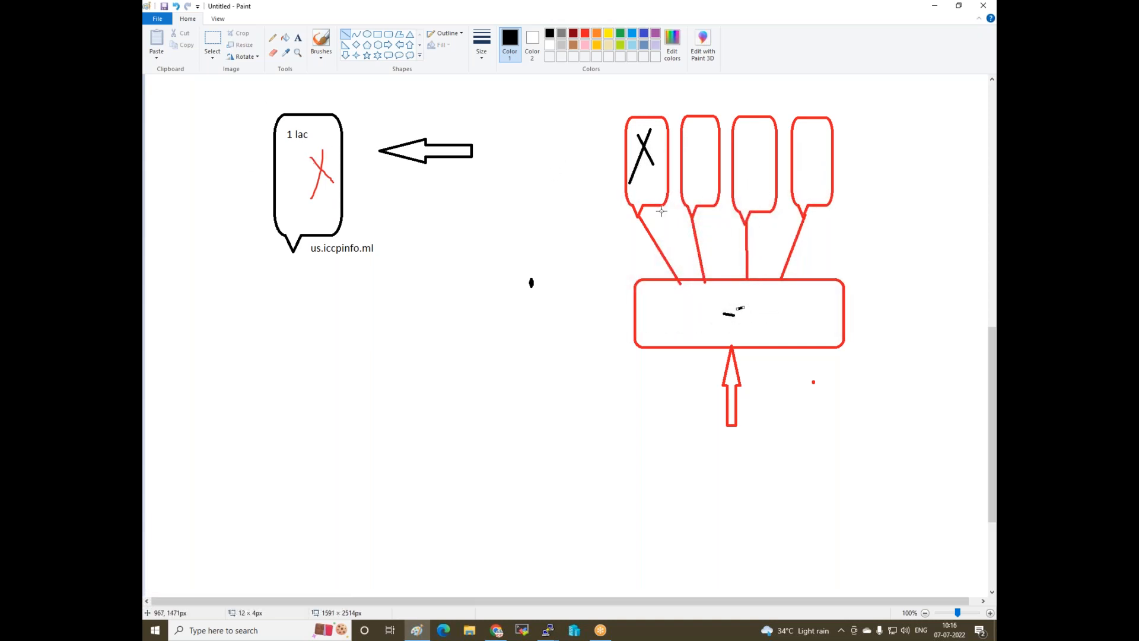
- Write the heading 'type of load balancer' with 'classic' beneath it
click(297, 38)
click(419, 232)
text(type of load balance)
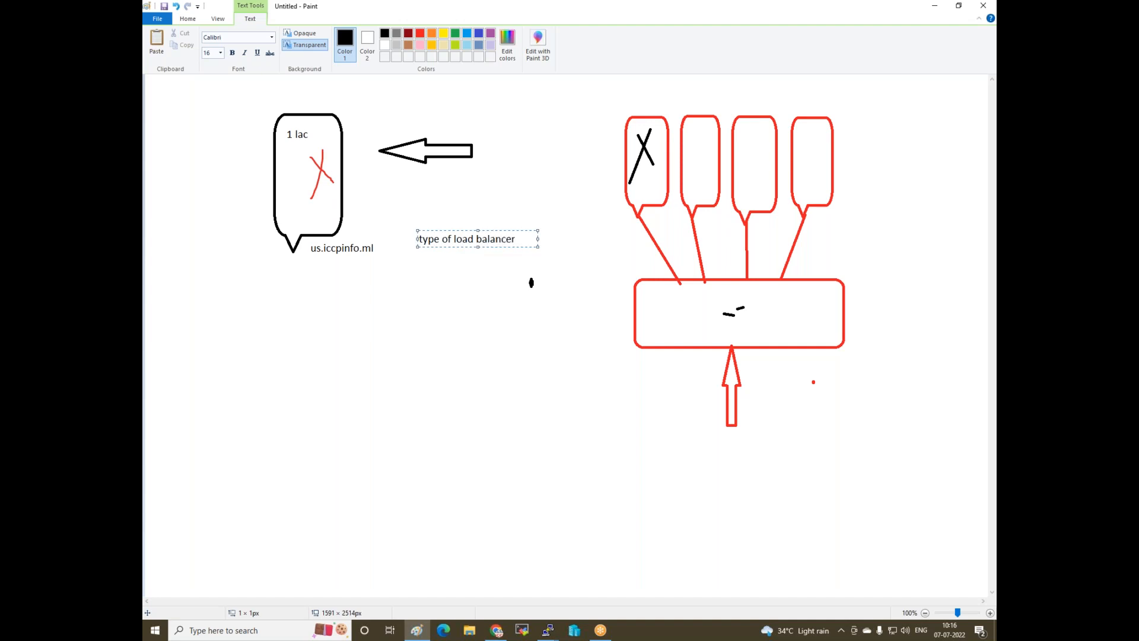
text(r)
key(Return)
key(Return)
key(Return)
text(classic)
key(Return)
key(Return)
- Add application, network and gateway to the list, fixing the typos
text(pplication)
key(Return)
key(Return)
text(ne)
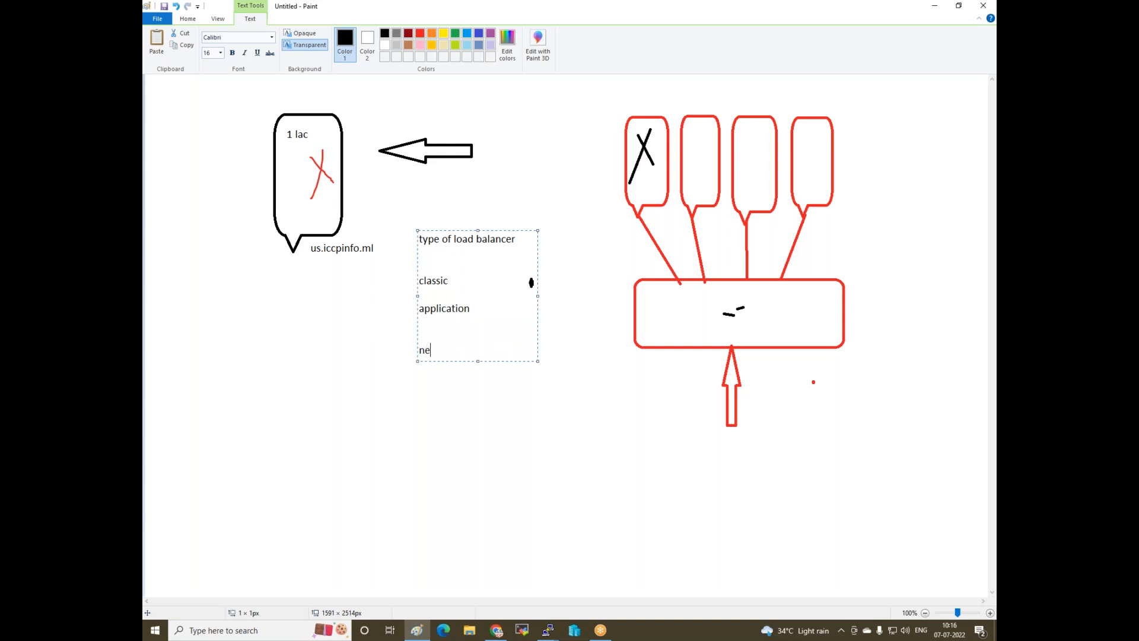
text(tworkload)
key(Return)
key(BackSpace)
key(BackSpace)
key(BackSpace)
key(BackSpace)
key(Return)
key(Return)
text(gatwway)
key(BackSpace)
key(BackSpace)
text(ewa)
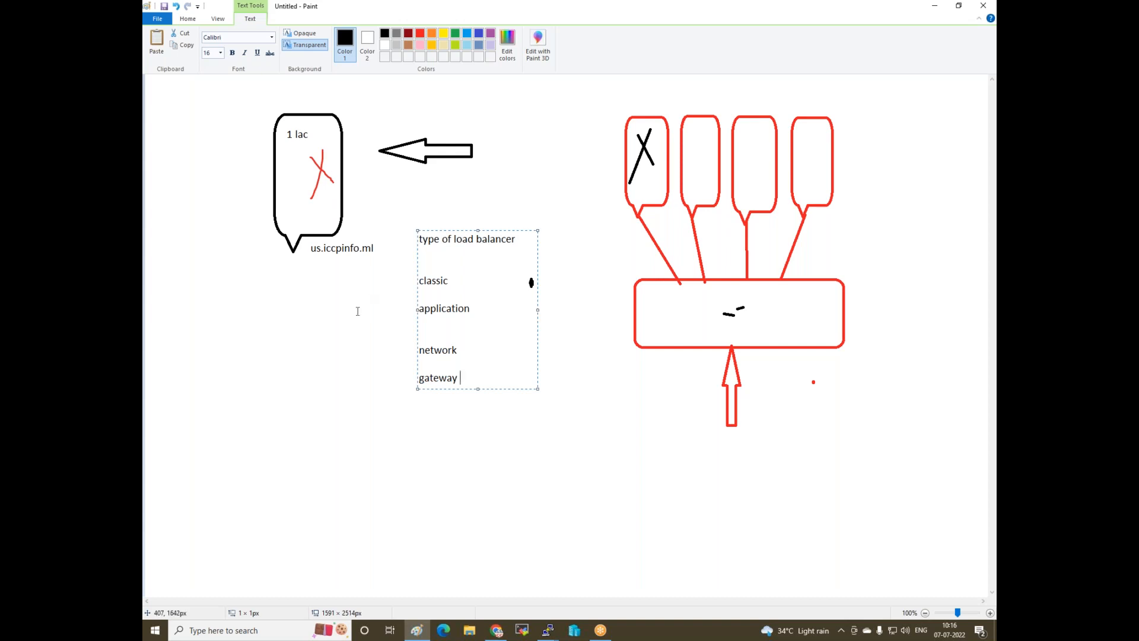
click(376, 388)
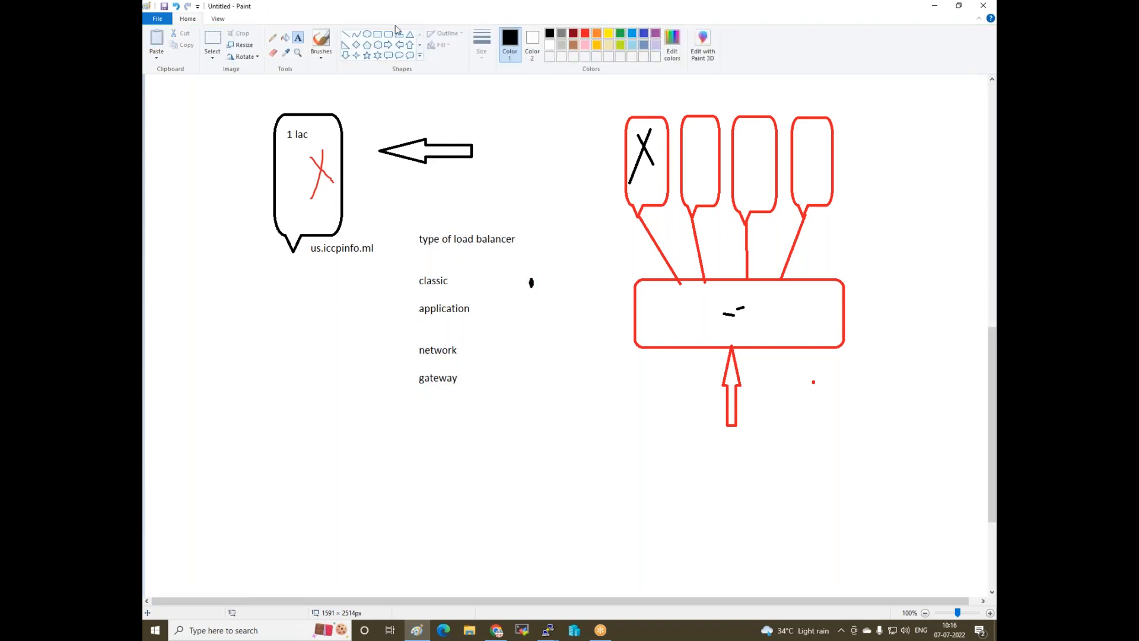
- Draw rounded boxes around classic, application, network and gateway, plus a small box beside network
drag(400, 272, 474, 292)
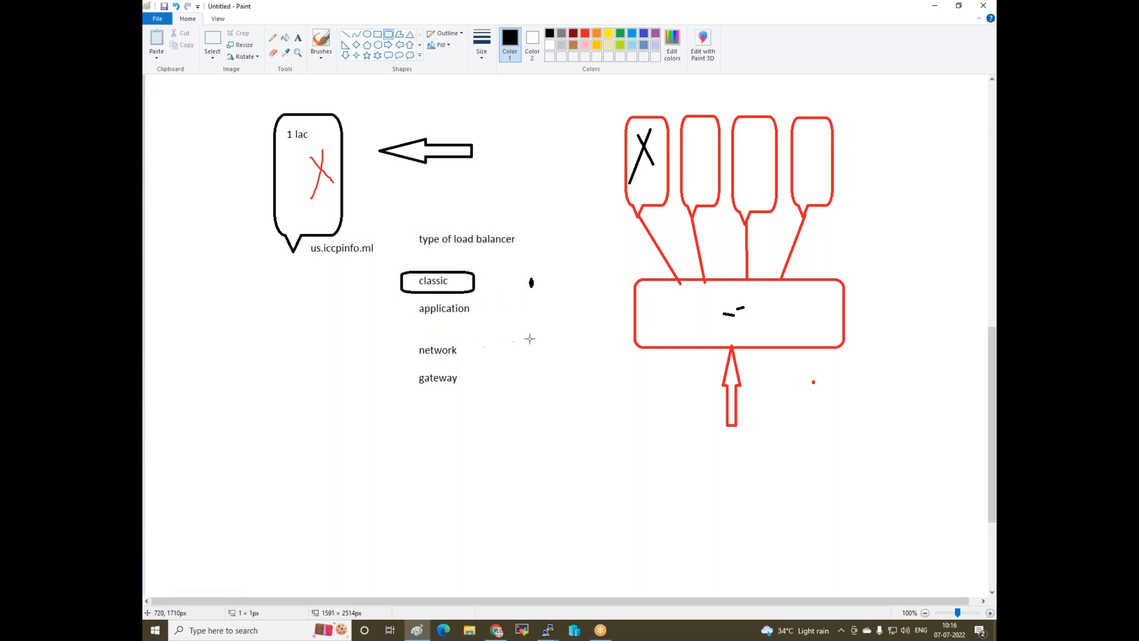
mouse_move(408, 298)
mouse_down()
mouse_move(475, 326)
mouse_move(503, 329)
mouse_move(500, 319)
mouse_up()
click(516, 353)
drag(405, 343, 487, 362)
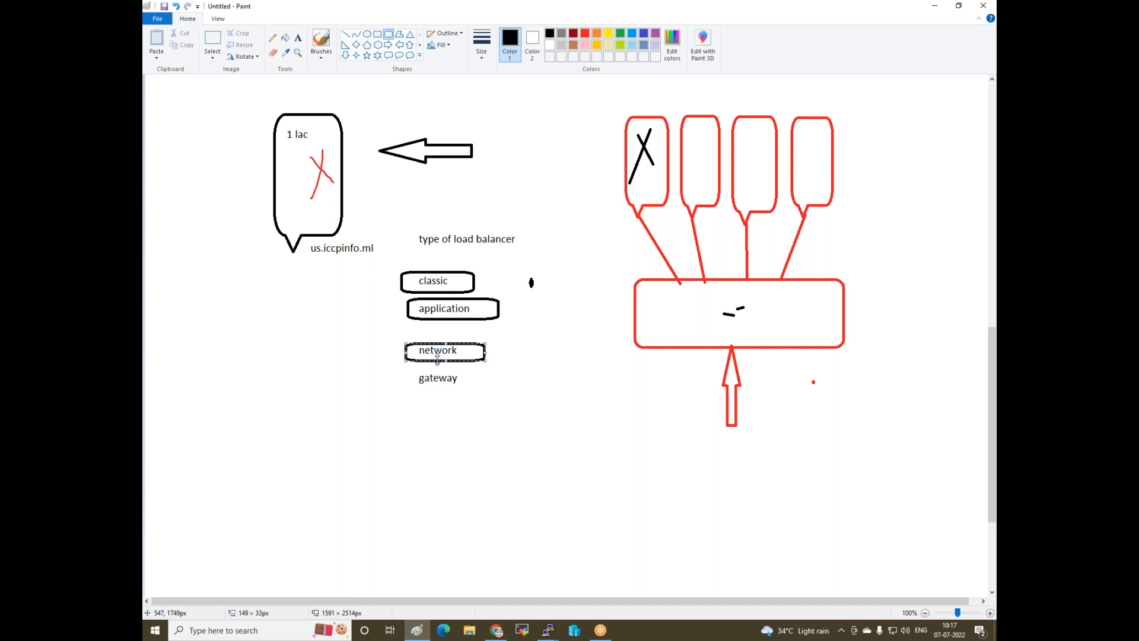
drag(409, 371, 480, 396)
drag(497, 347, 488, 366)
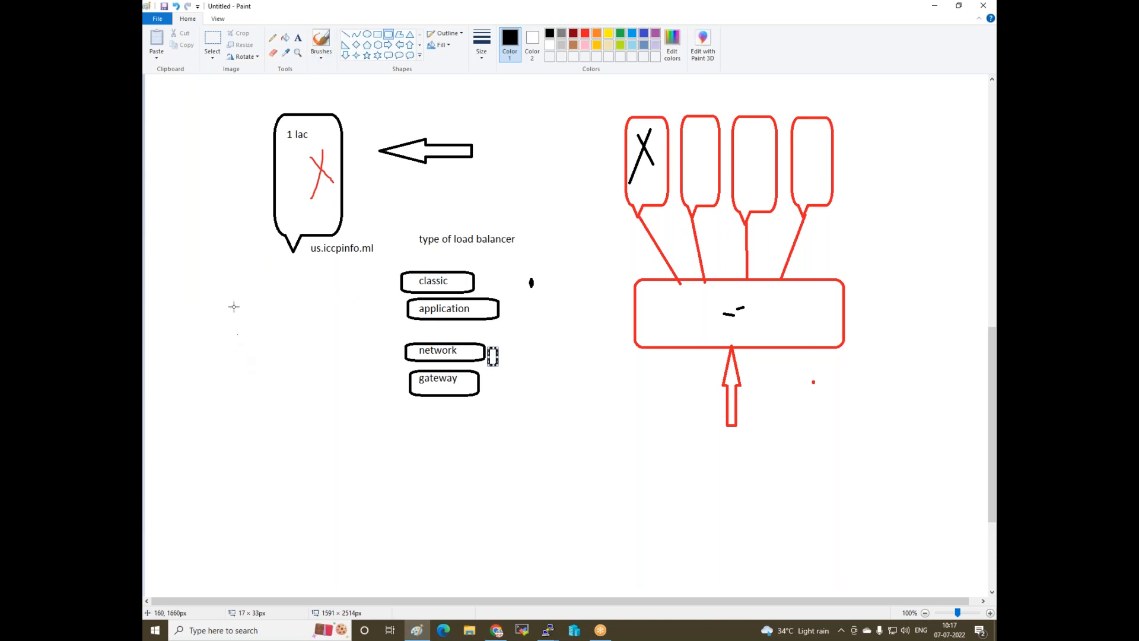
- Add the notes 'public ---- access' and 'Private ---- access lan' left of the type list
click(297, 42)
drag(241, 301, 362, 317)
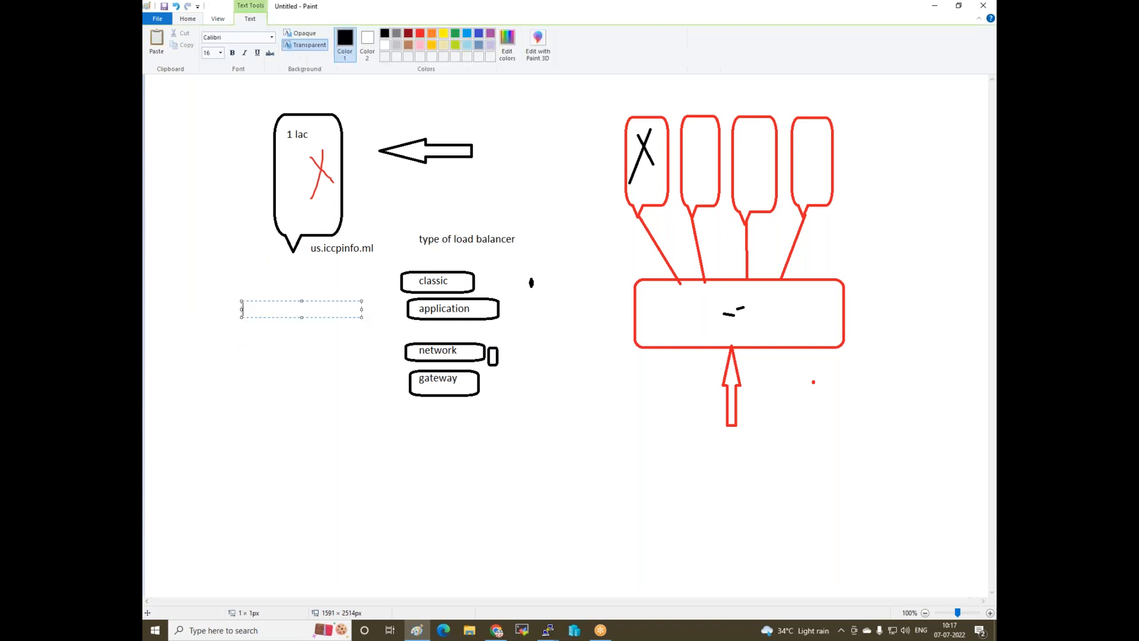
text(publi)
text(c----- )
text(acce)
text(ess)
key(BackSpace)
key(BackSpace)
key(BackSpace)
text(ss ww)
key(Return)
key(Return)
text(Priv)
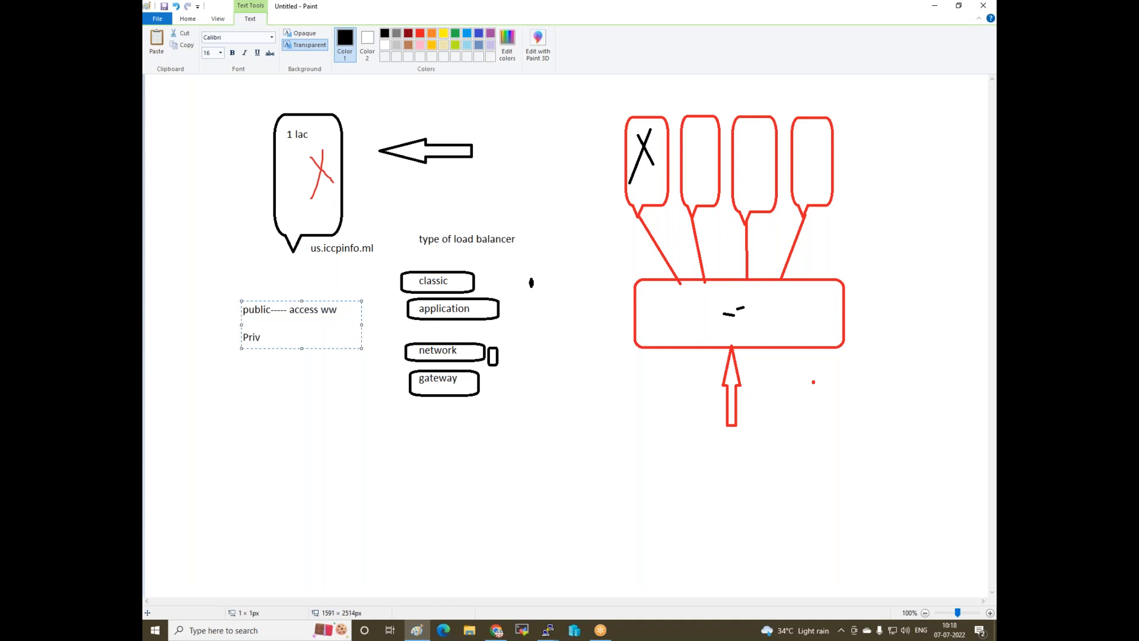
text(ate ---- access lan)
click(205, 346)
- Tick the public note and draw black curves from the four red callouts into the red box
click(323, 42)
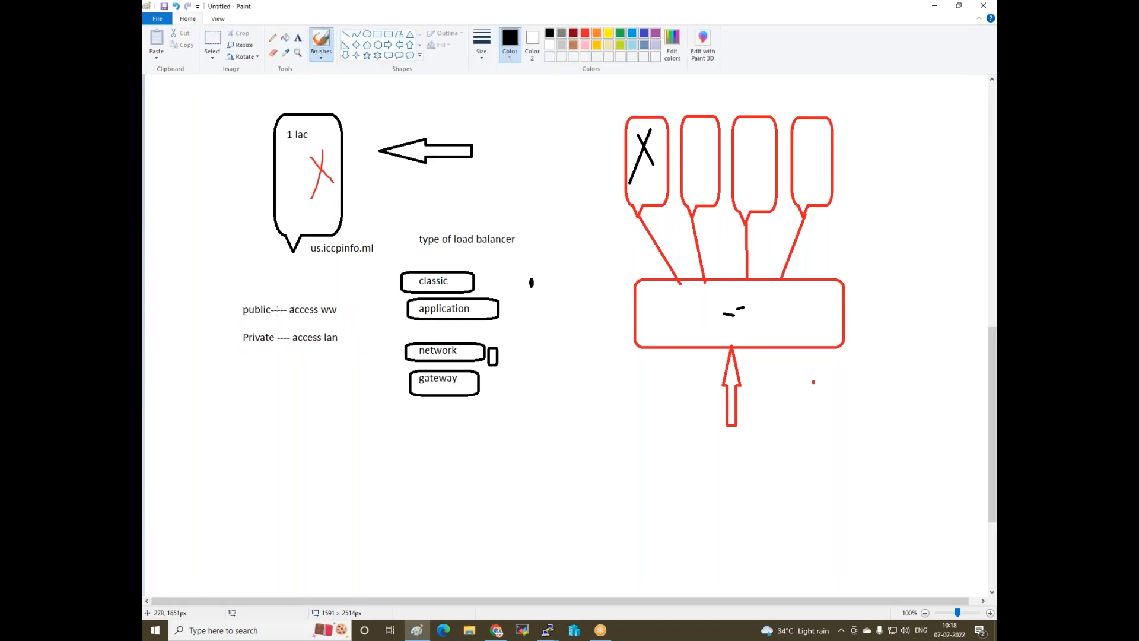
drag(231, 318, 267, 293)
mouse_move(741, 308)
mouse_down()
mouse_move(781, 284)
mouse_move(819, 280)
mouse_up()
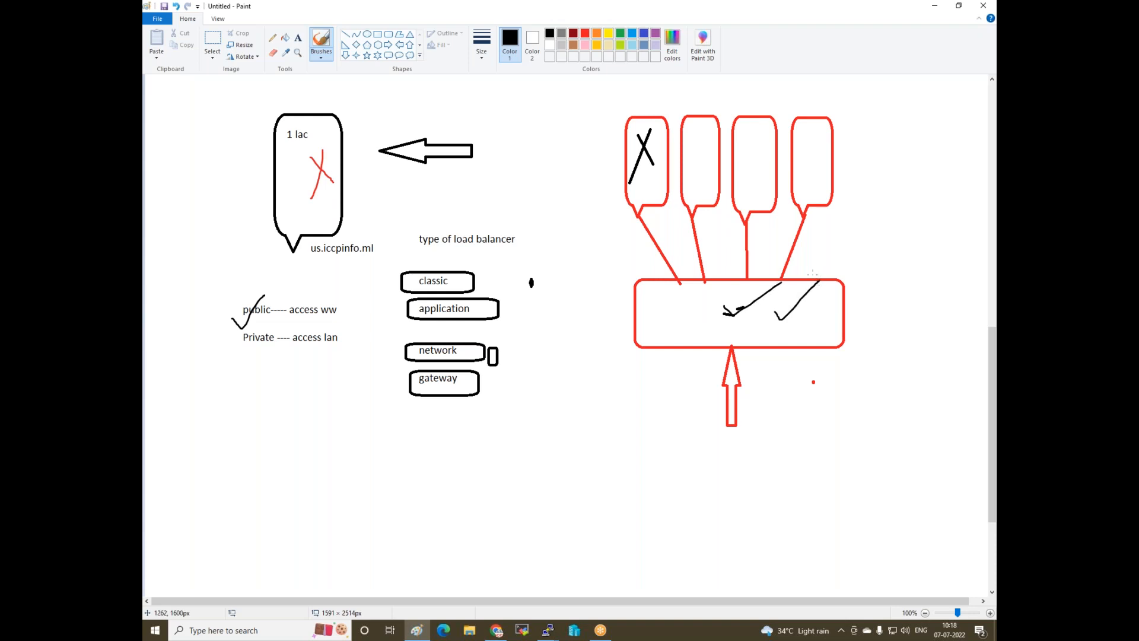
mouse_move(633, 172)
mouse_down()
mouse_move(701, 231)
mouse_move(712, 301)
mouse_up()
drag(706, 178, 749, 294)
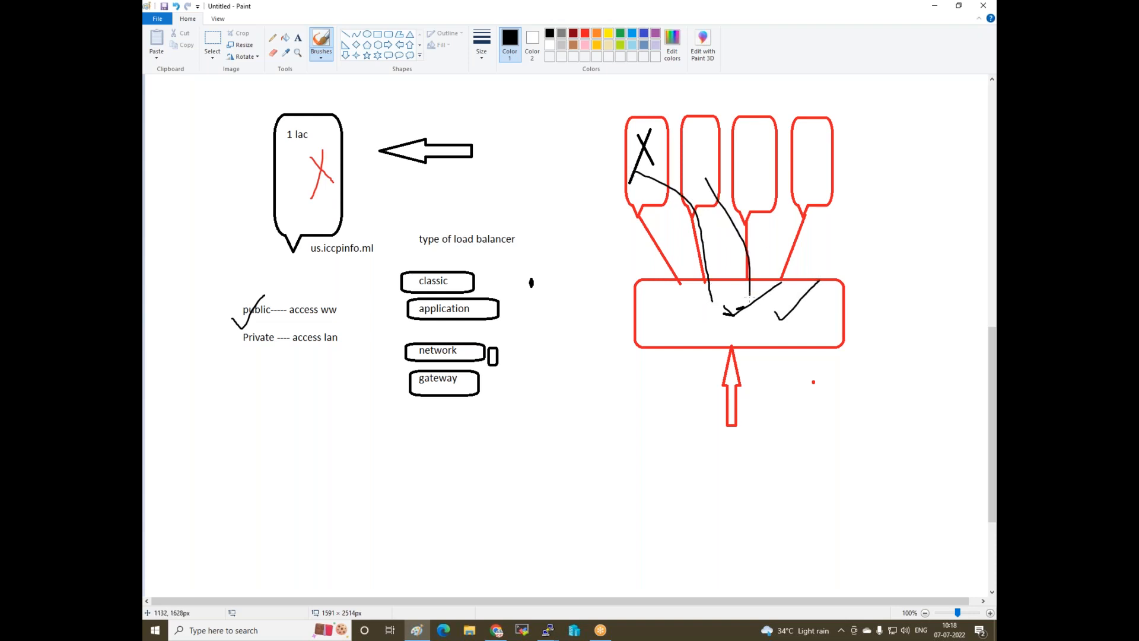
mouse_move(763, 184)
mouse_down()
mouse_move(782, 284)
mouse_move(824, 251)
mouse_move(814, 318)
mouse_up()
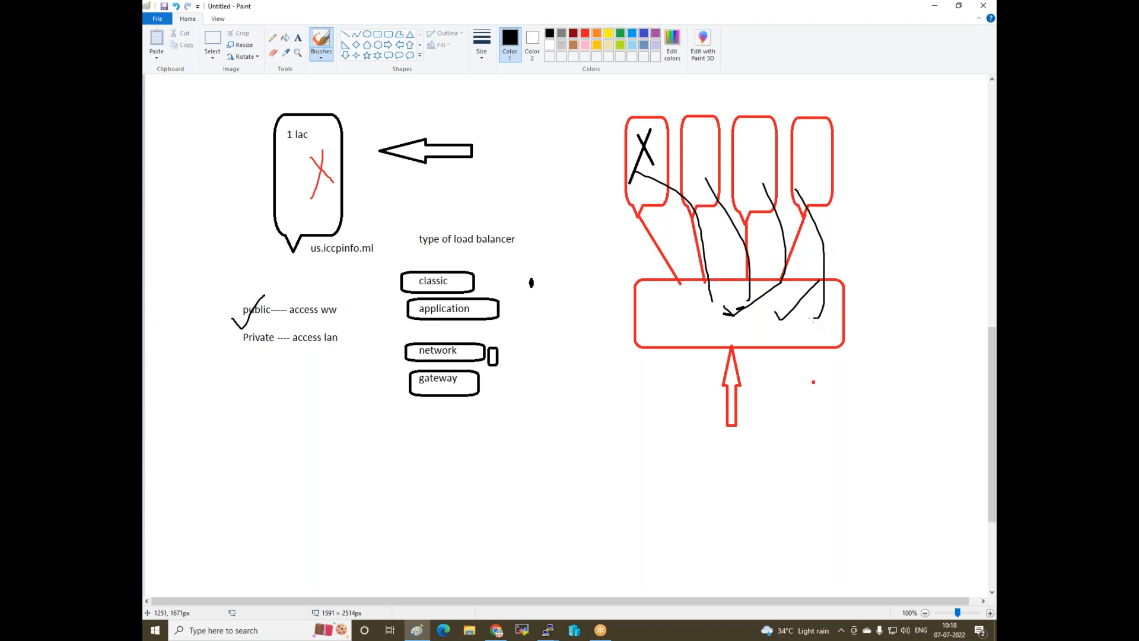
click(501, 632)
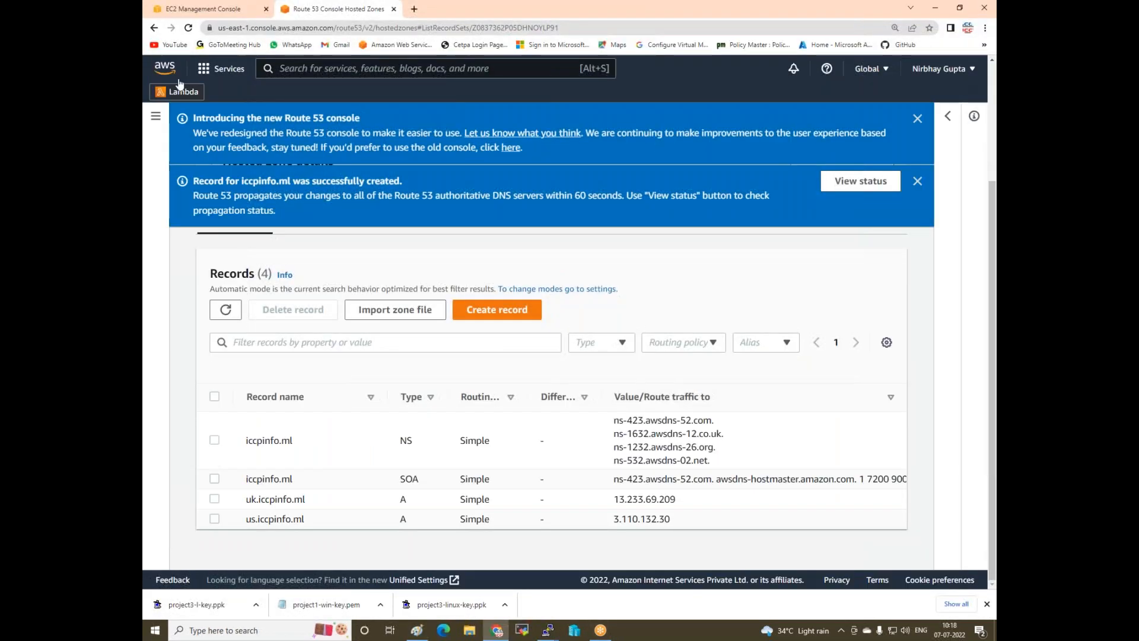
- From the EC2 Load Balancers list, choose to create a Classic Load Balancer
click(228, 10)
scroll(229, 338, down, 4)
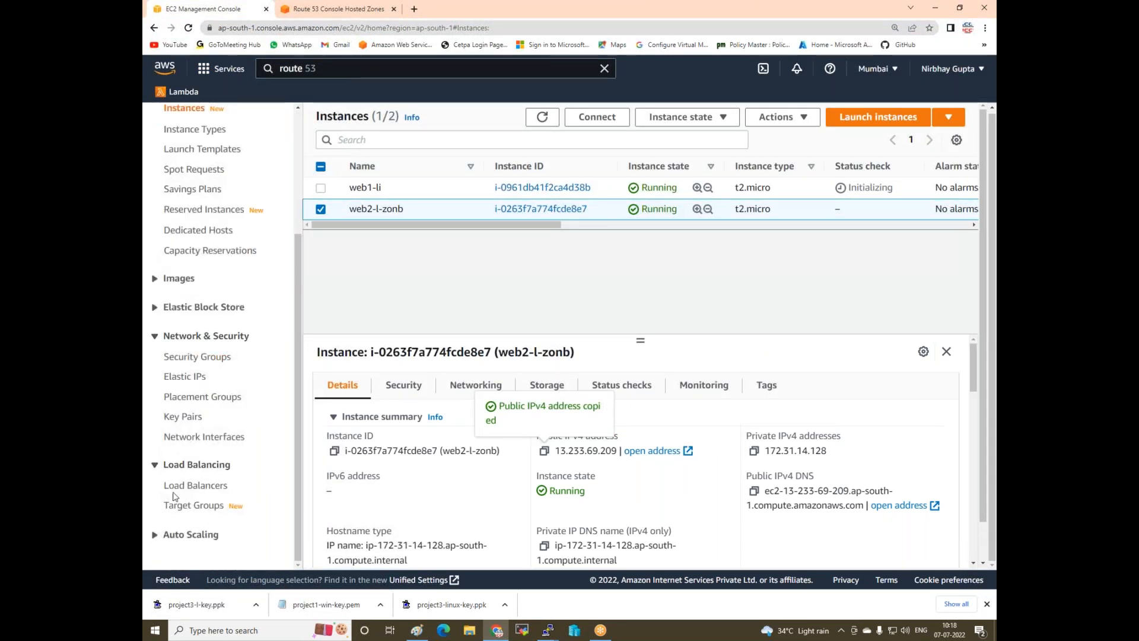
click(202, 485)
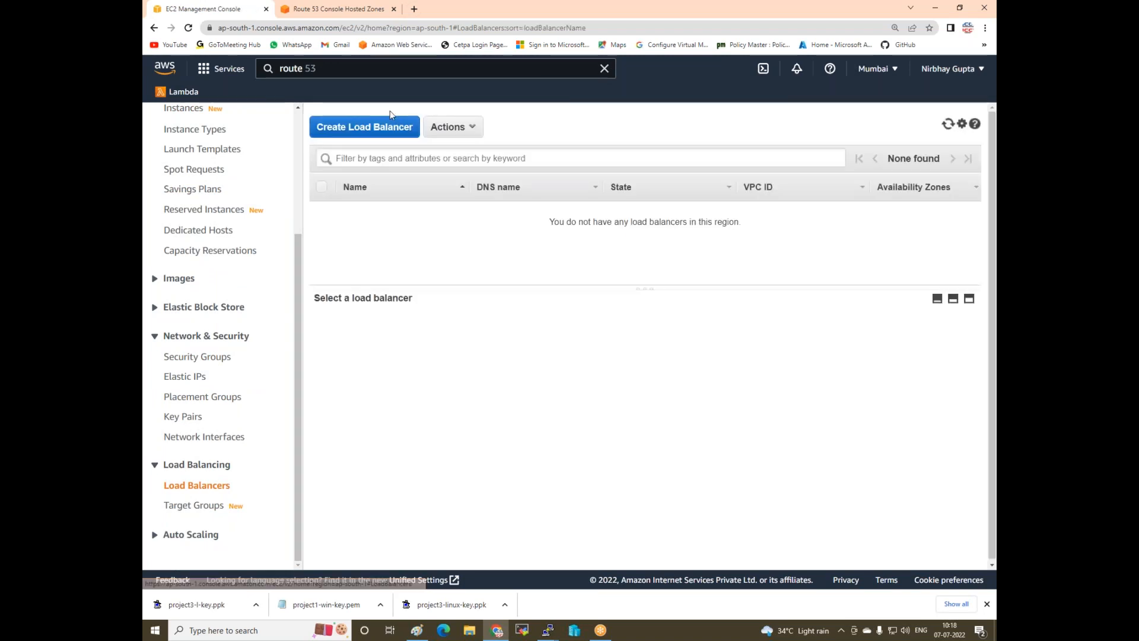
click(377, 122)
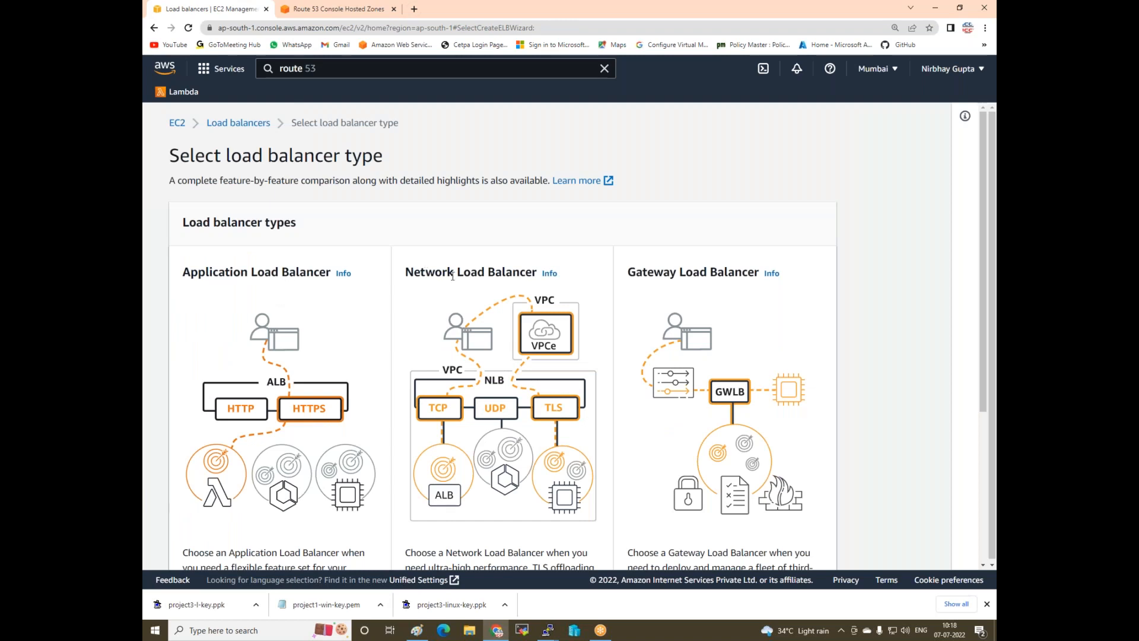
scroll(684, 276, down, 4)
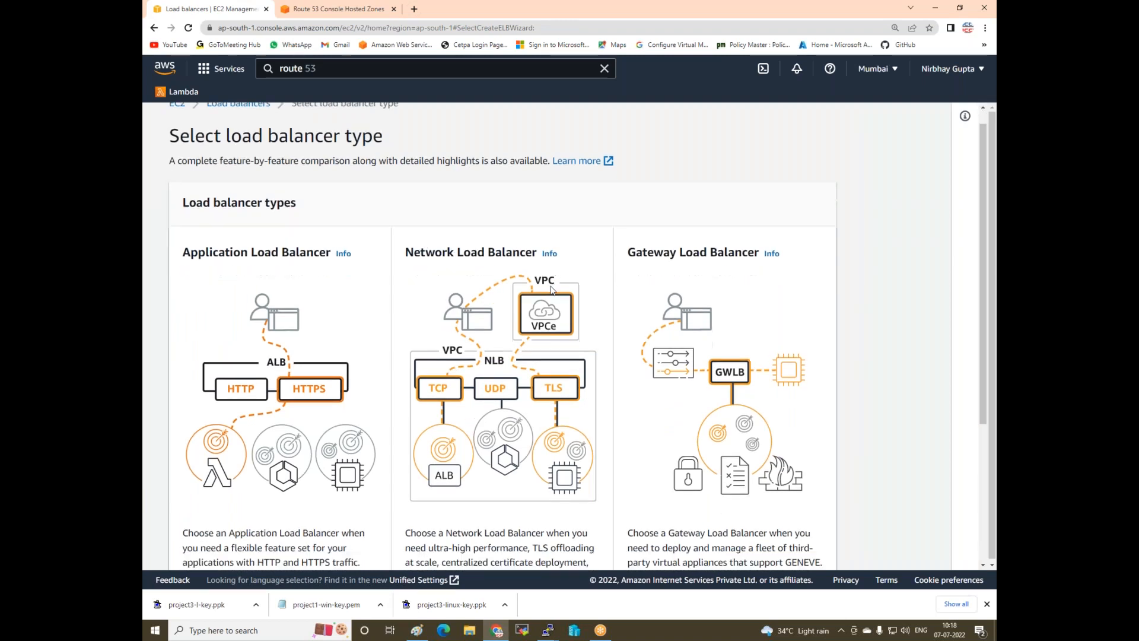
click(186, 502)
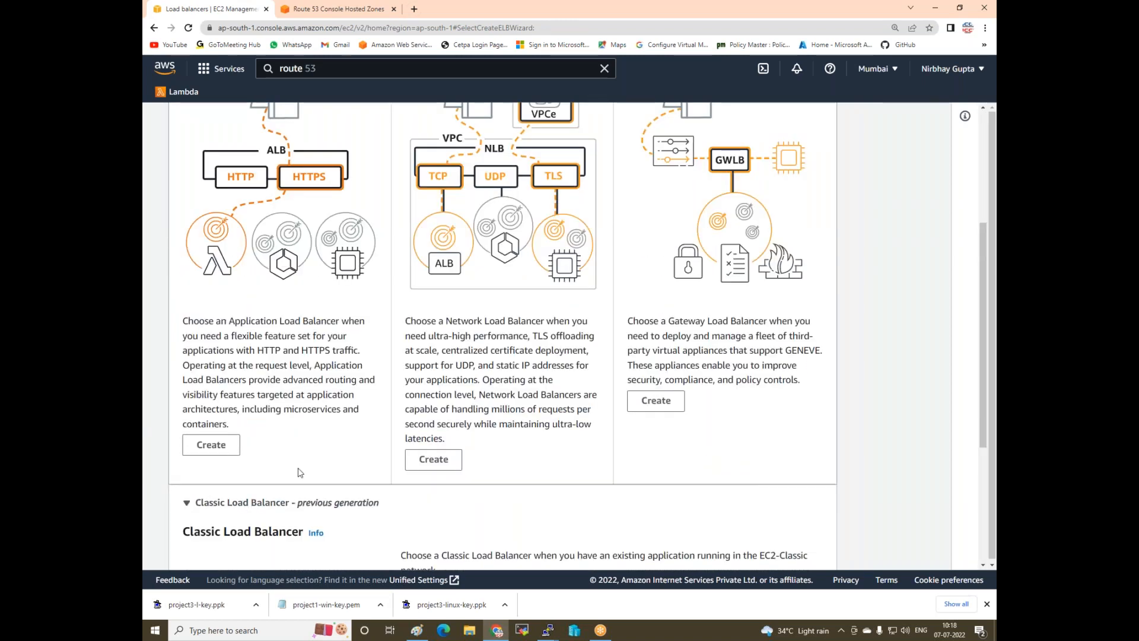
scroll(283, 496, down, 4)
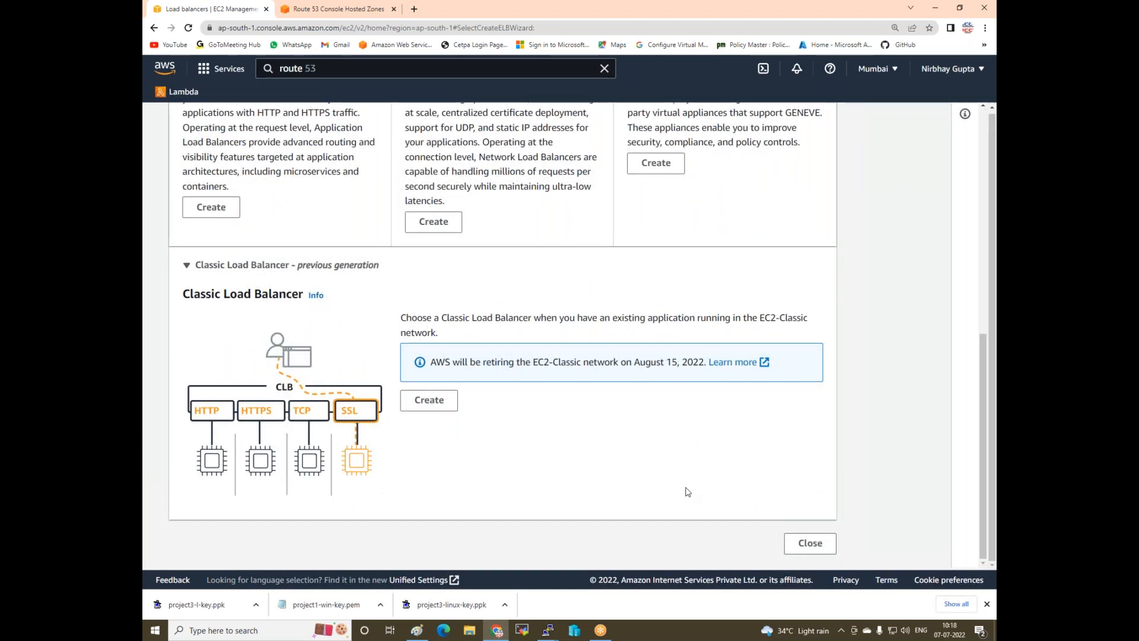
click(422, 401)
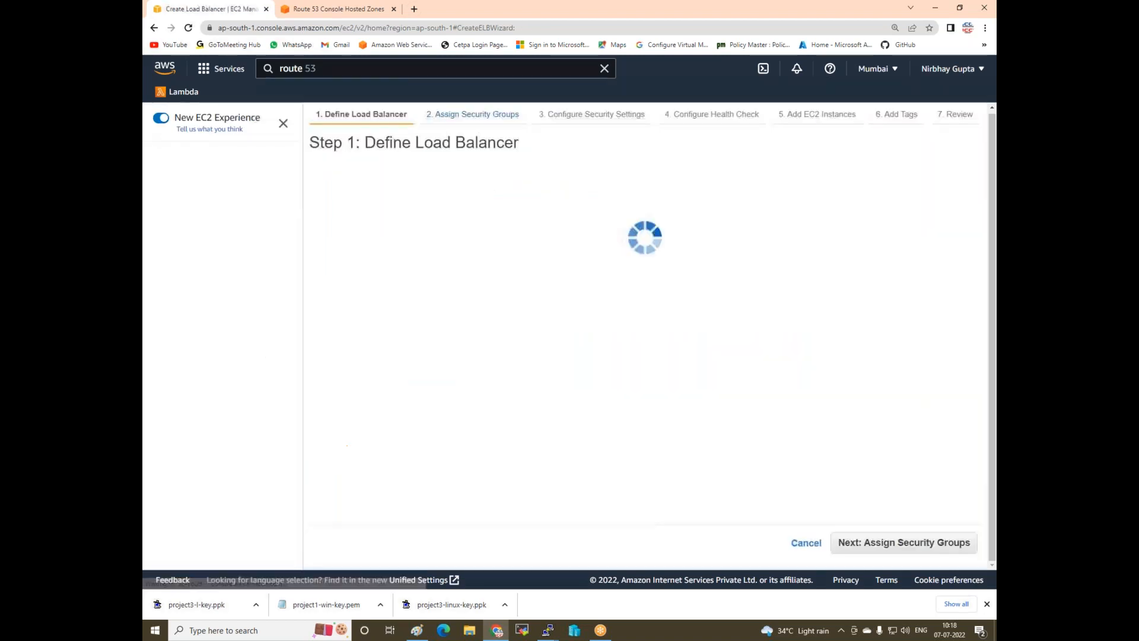
- Name the load balancer my-lb, keep it internet-facing, and add subnets ap-south-1a and ap-south-1b
click(497, 243)
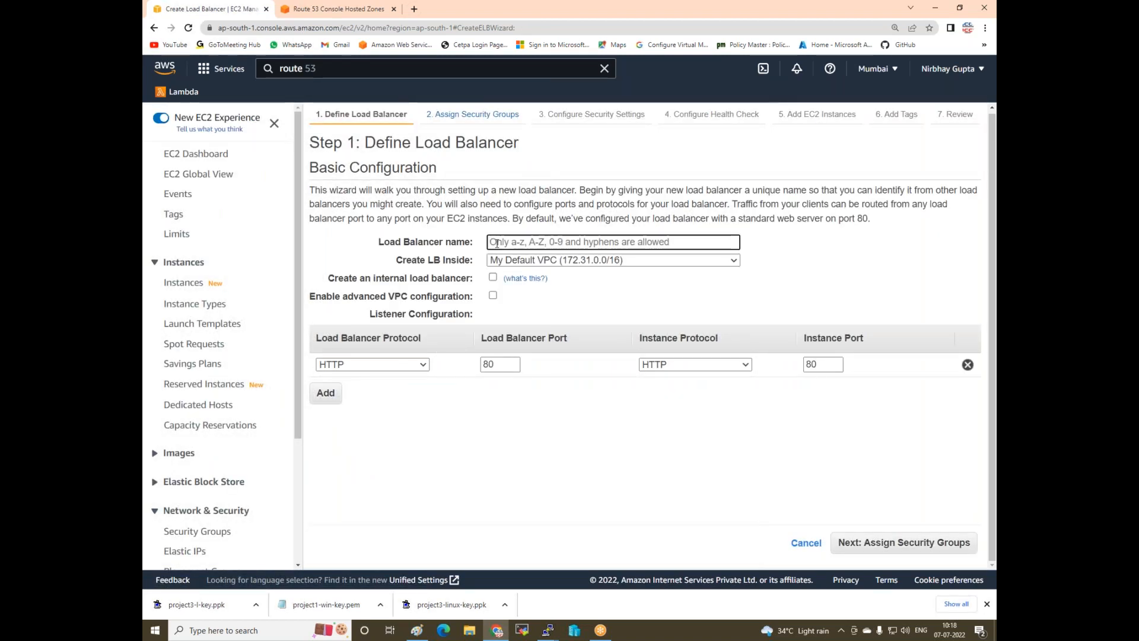
text(my-lb)
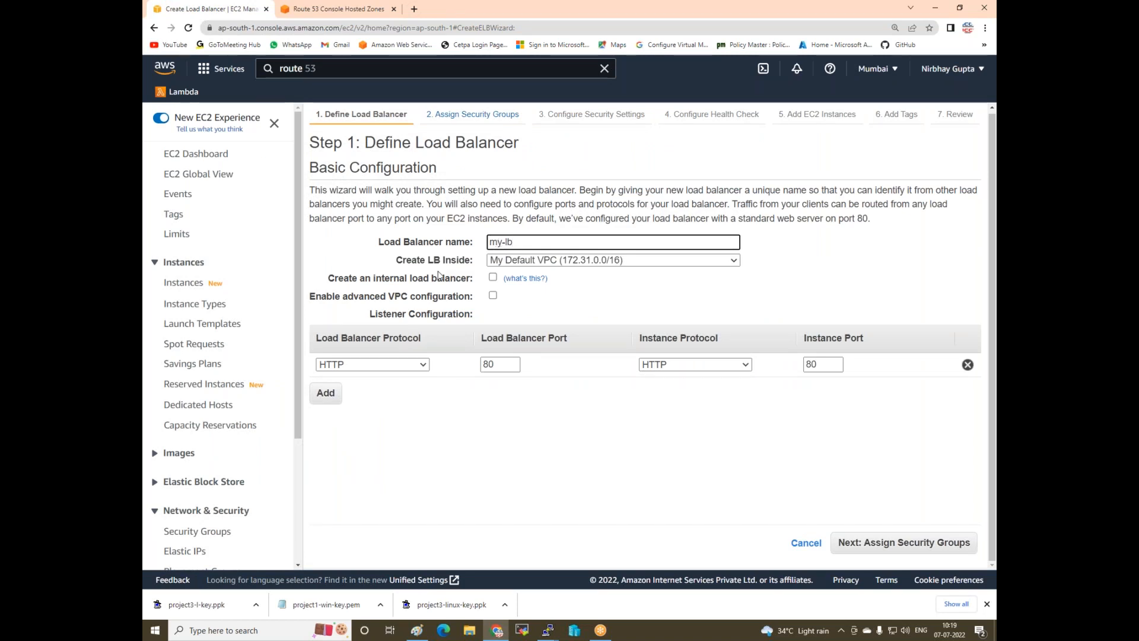
click(493, 277)
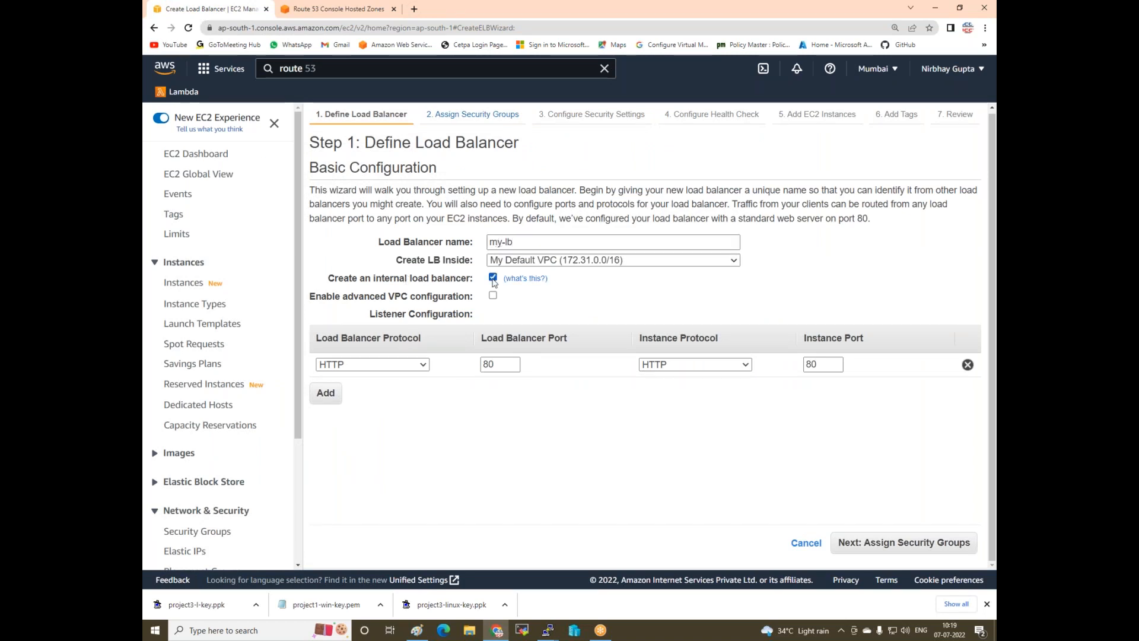
click(493, 278)
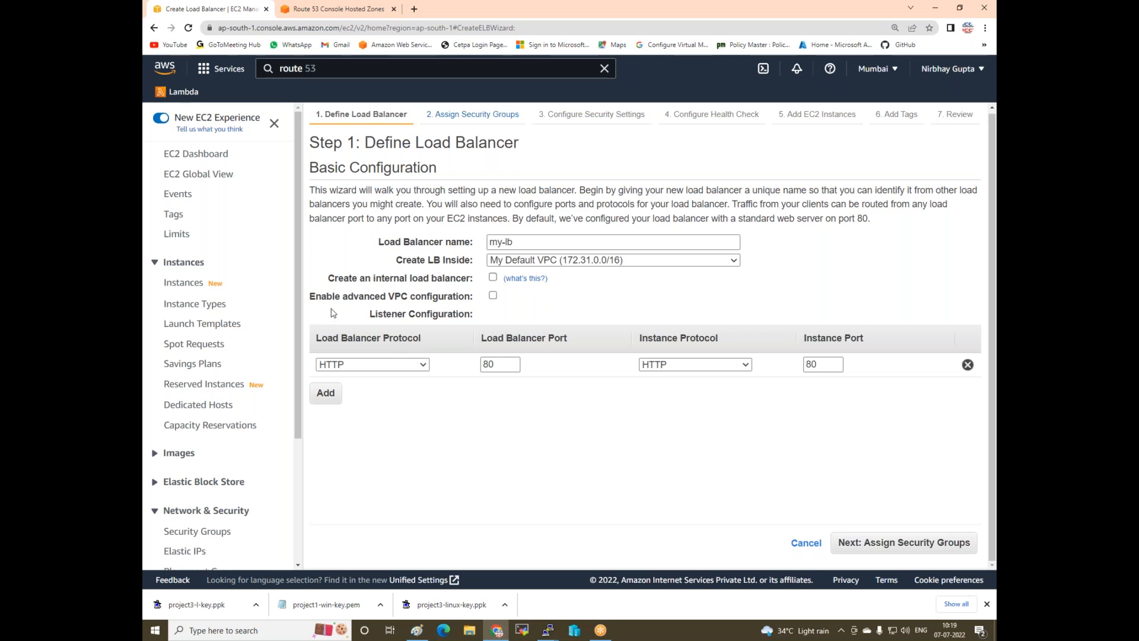
click(493, 295)
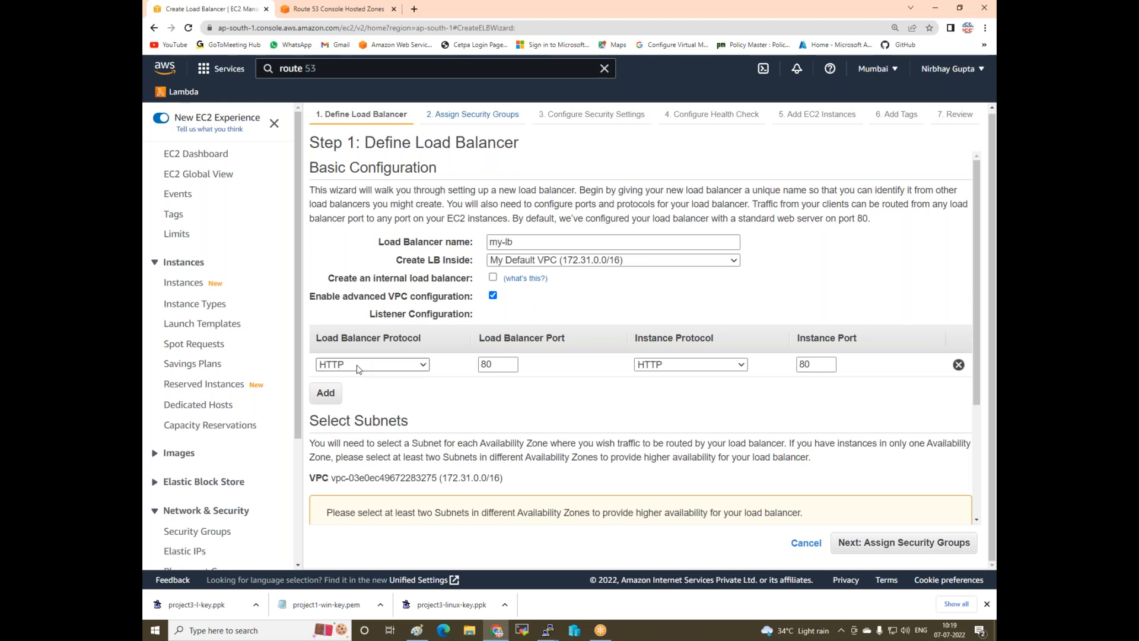
scroll(359, 369, down, 3)
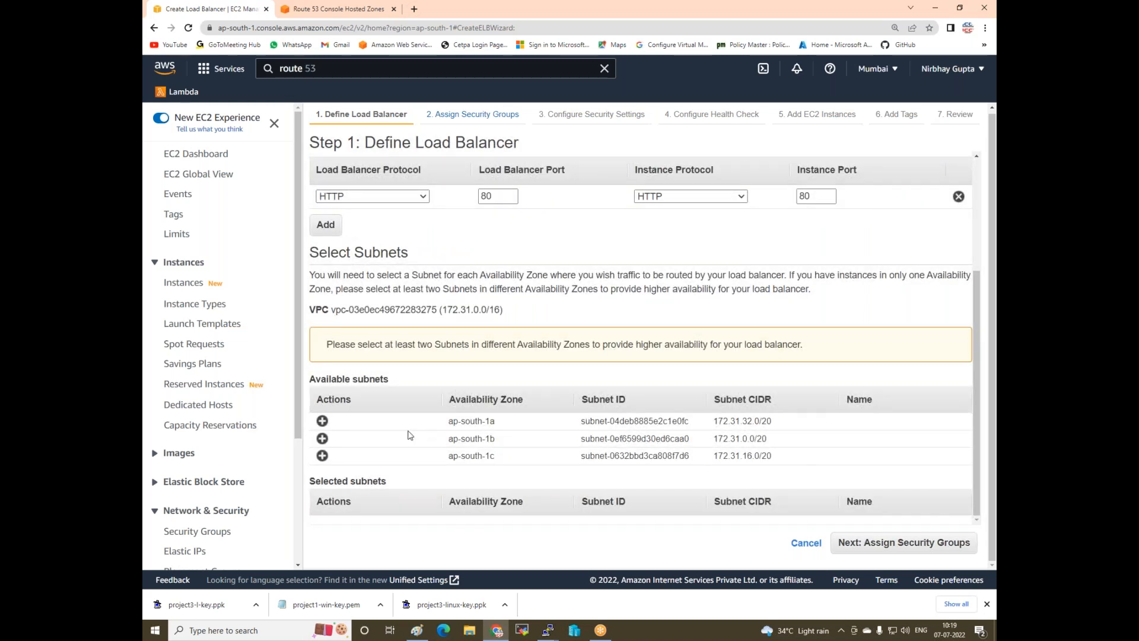
click(322, 422)
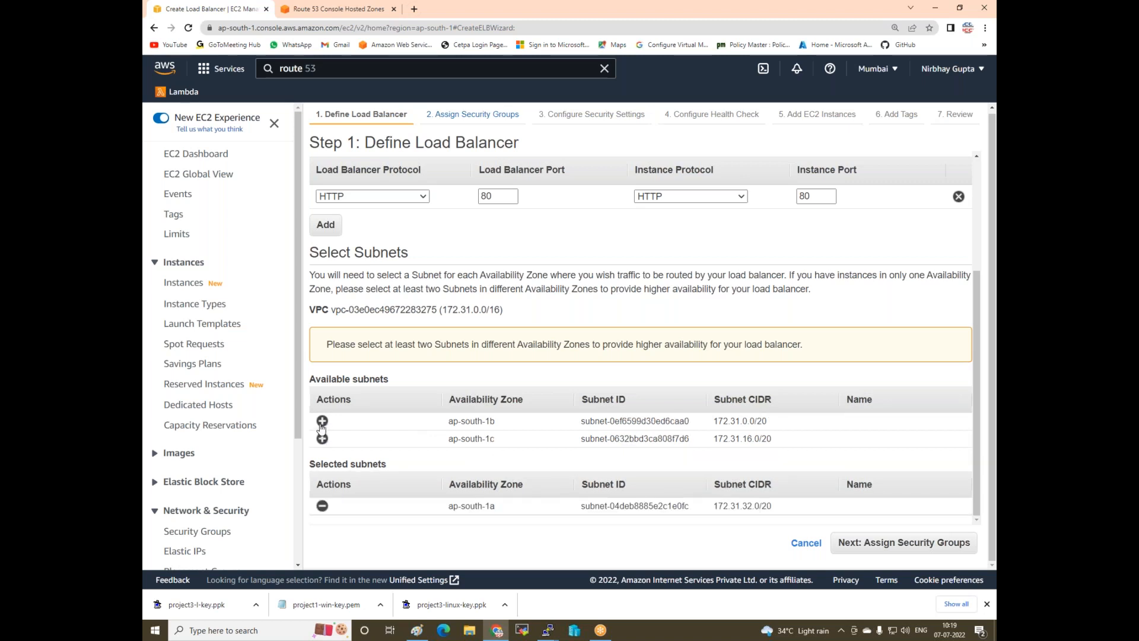
click(322, 421)
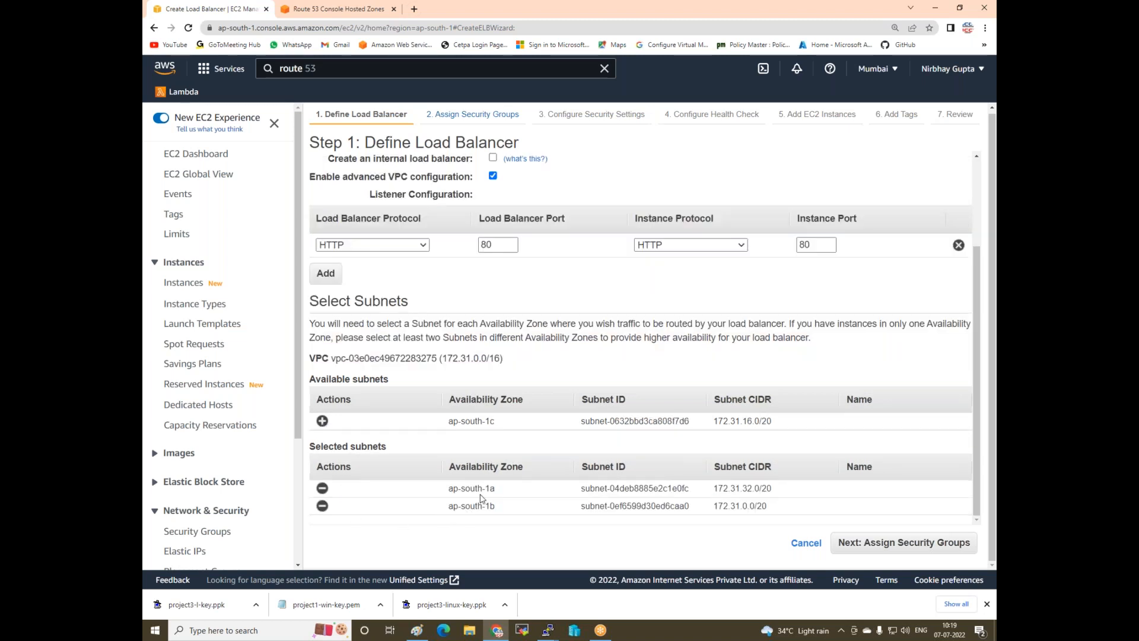
click(857, 542)
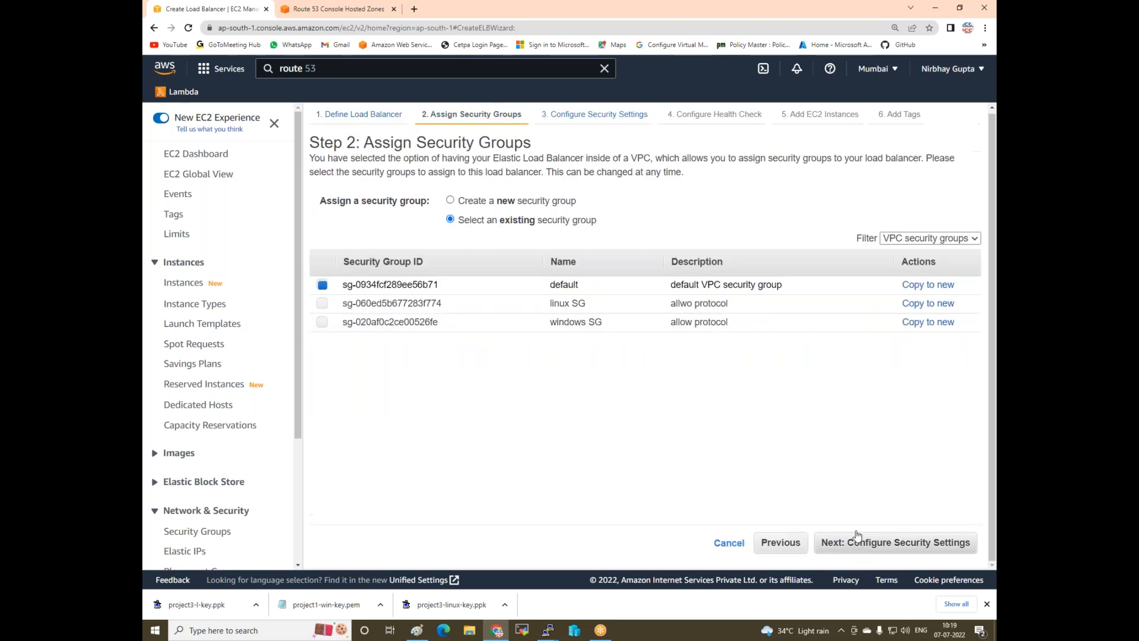
- Assign windows SG and linux SG alongside default, keeping HTTP as the health check ping protocol
click(323, 324)
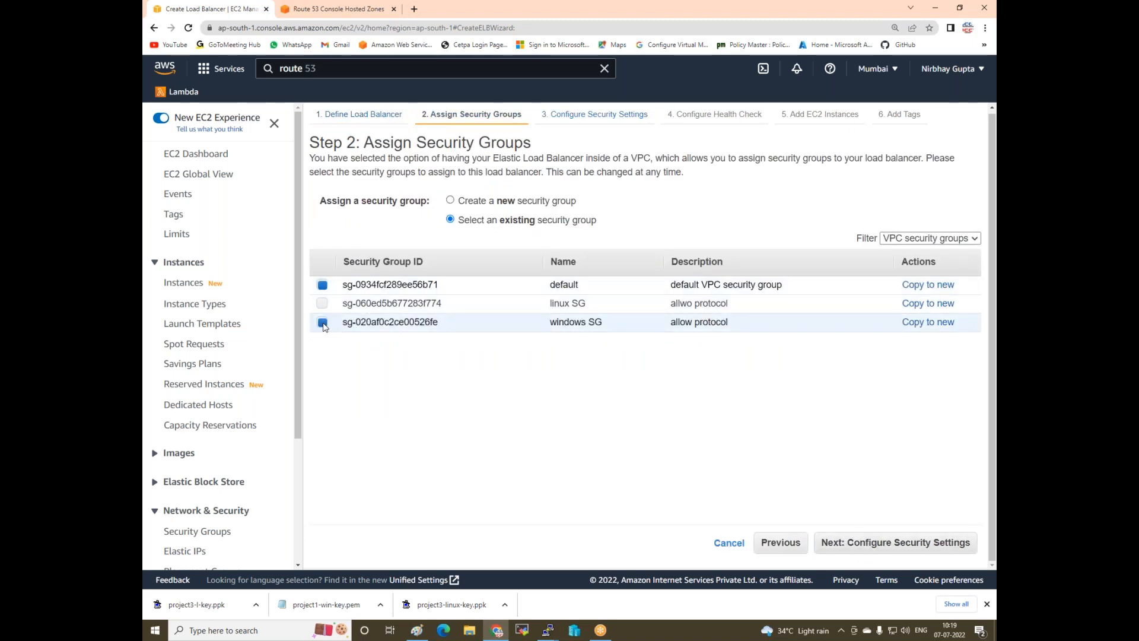
click(323, 306)
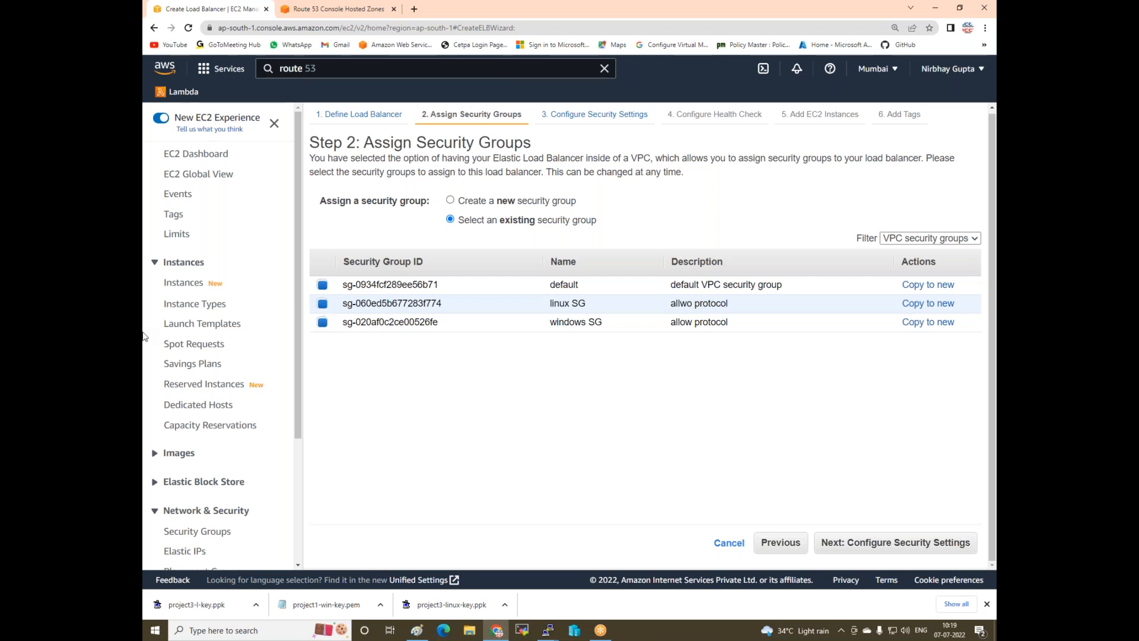
click(836, 546)
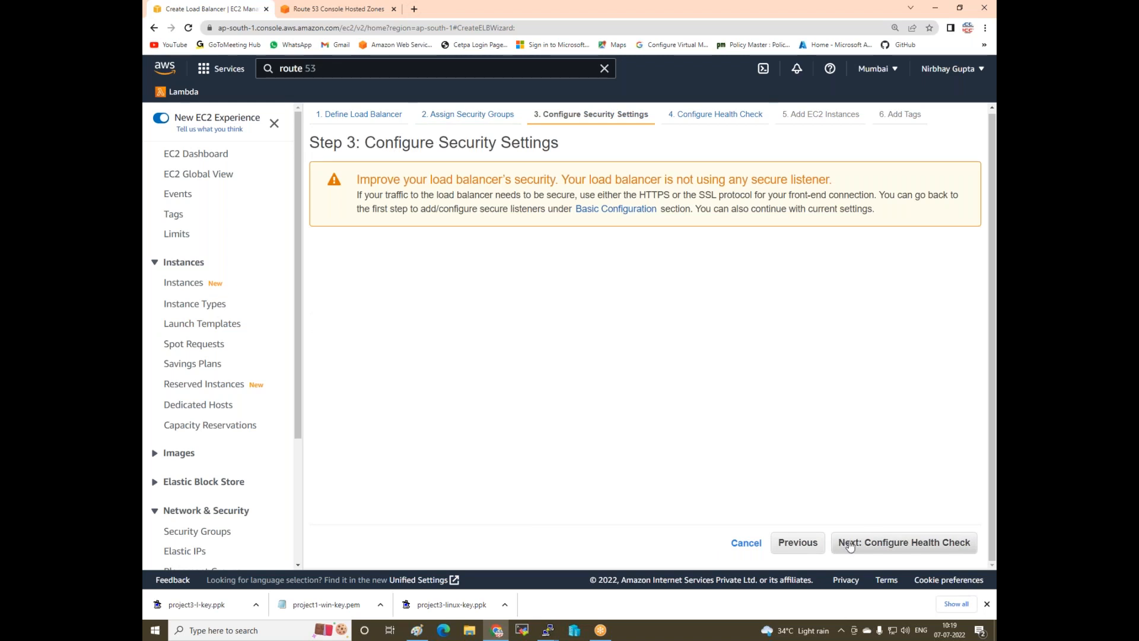
click(849, 545)
click(501, 199)
click(491, 212)
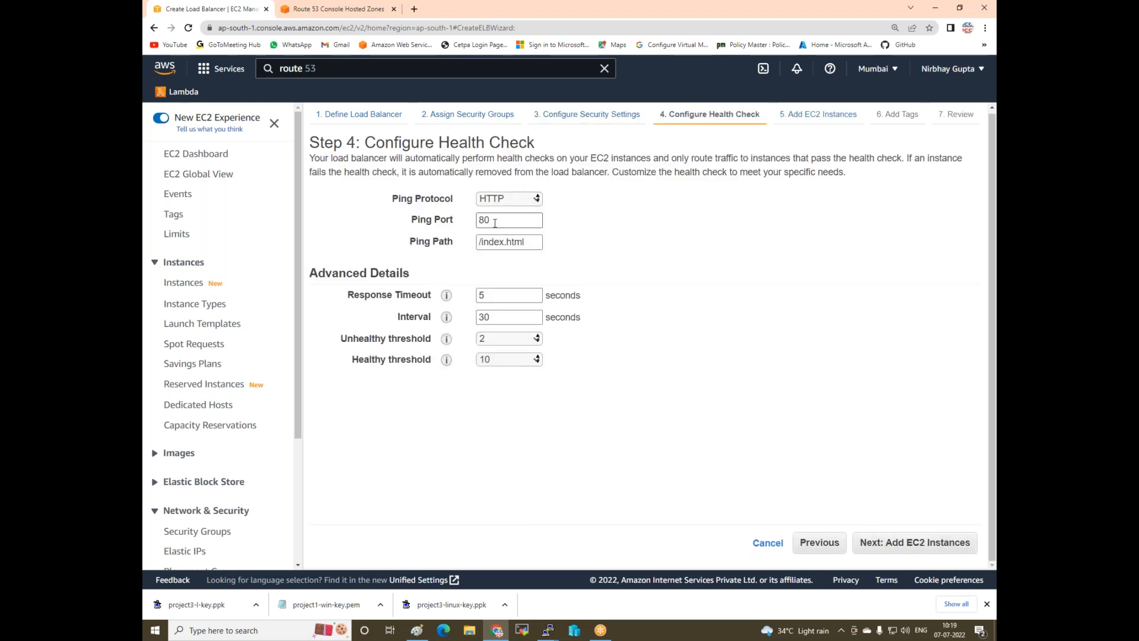
- Shorten the health check ping path from /index.html to / and proceed to Add EC2 Instances
click(532, 241)
key(BackSpace)
key(BackSpace)
key(BackSpace)
key(BackSpace)
key(BackSpace)
key(BackSpace)
key(BackSpace)
key(BackSpace)
key(BackSpace)
key(BackSpace)
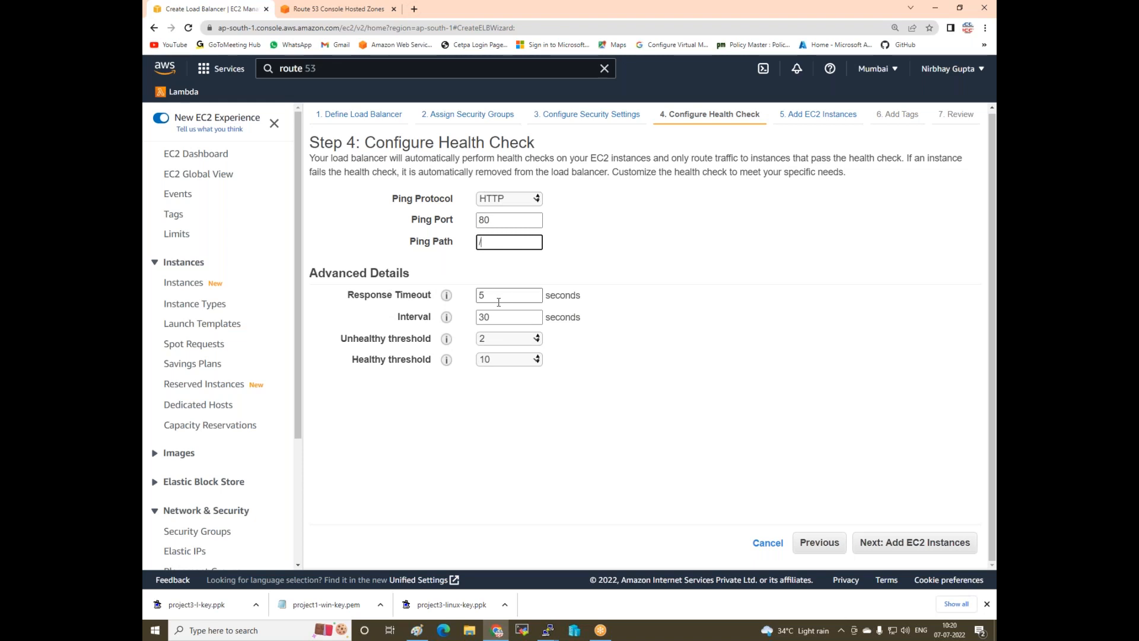
mouse_move(446, 318)
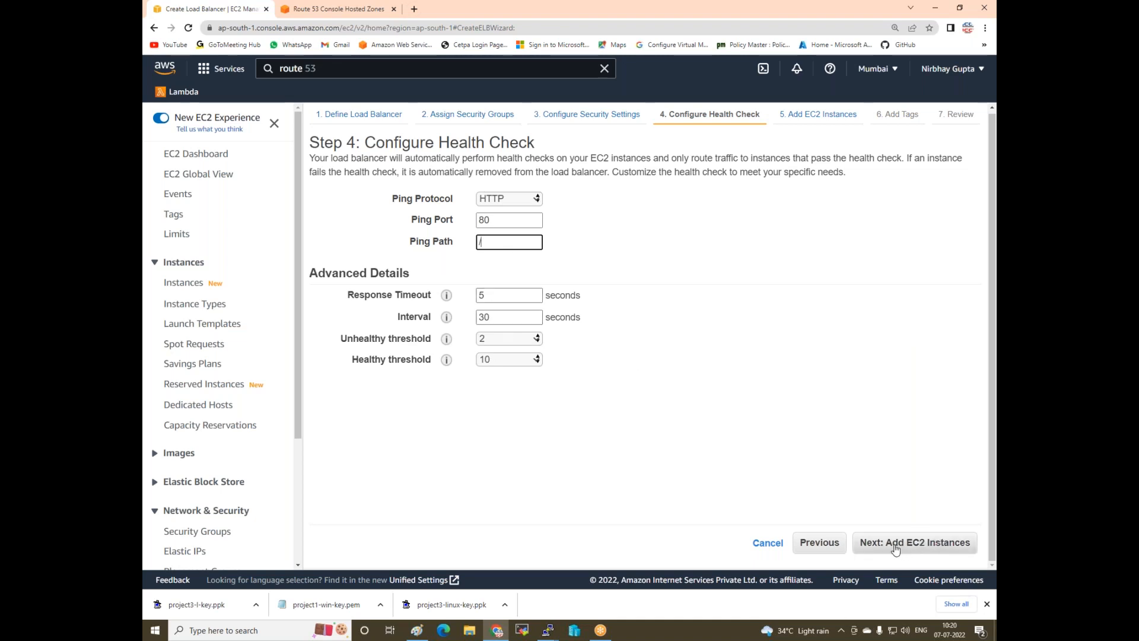
click(873, 551)
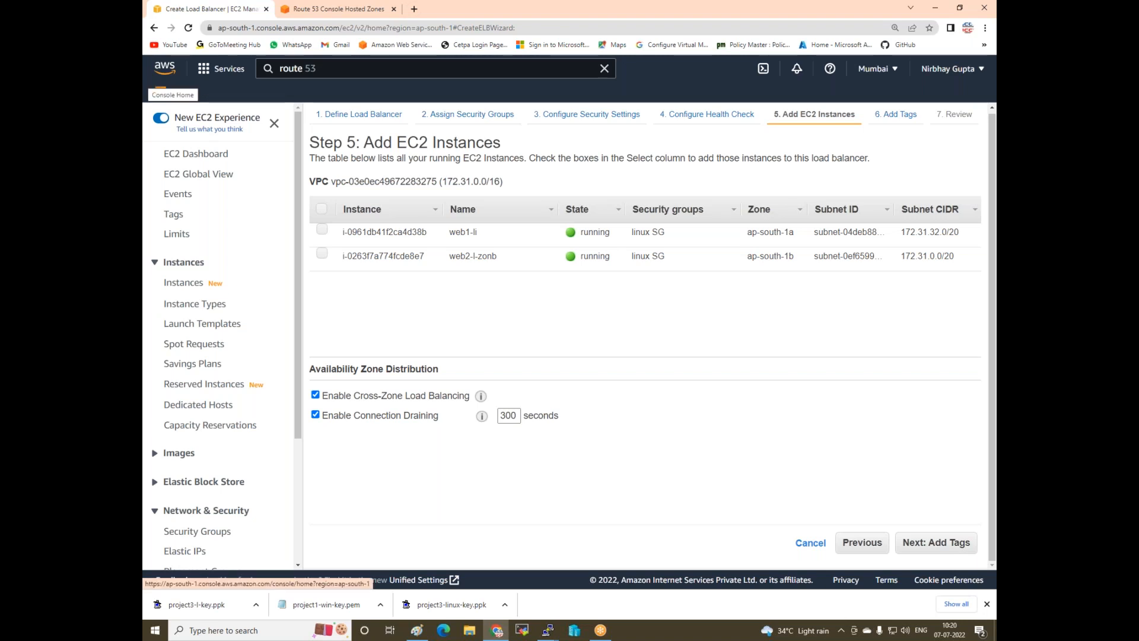
- Set connection draining to 1 second, then review and create the my-lb load balancer
double_click(518, 414)
text(1)
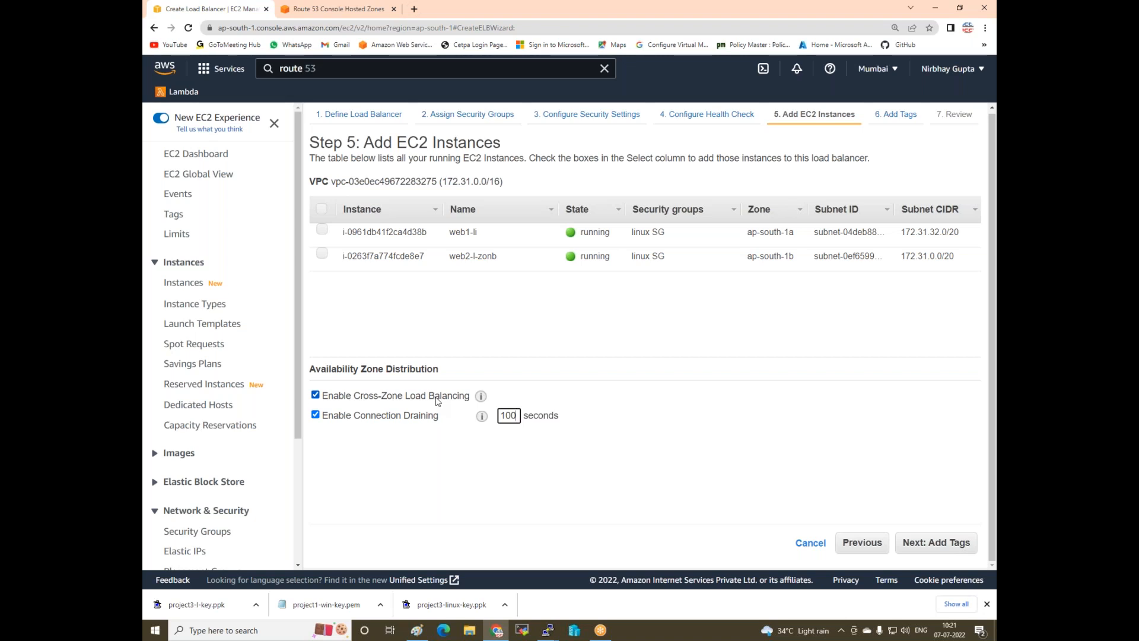
click(913, 549)
click(913, 549)
click(953, 542)
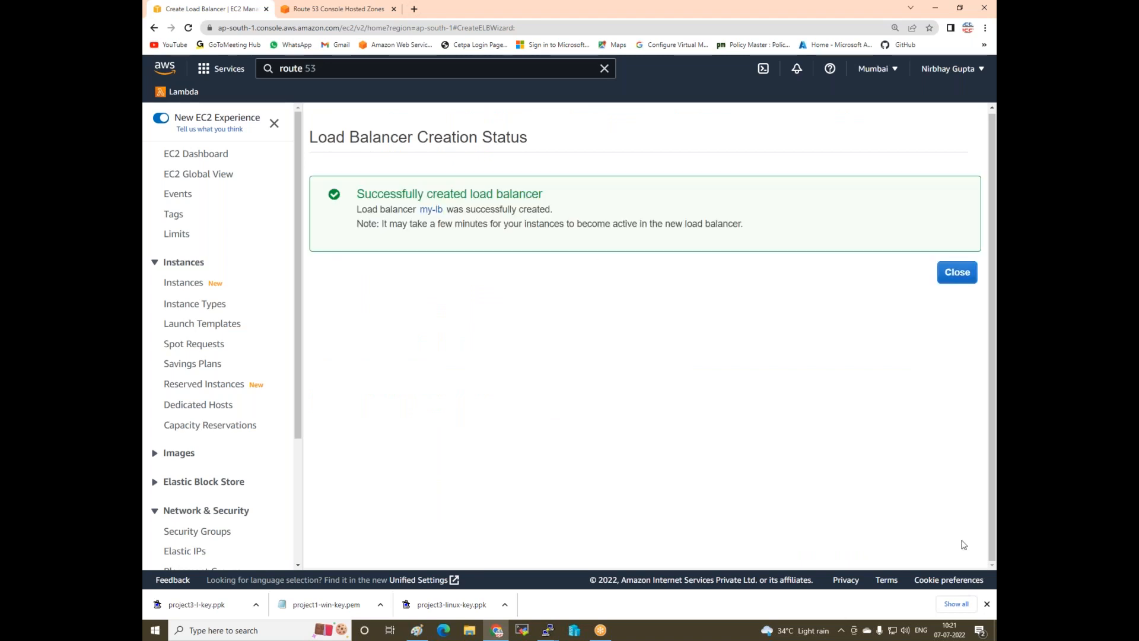
click(966, 274)
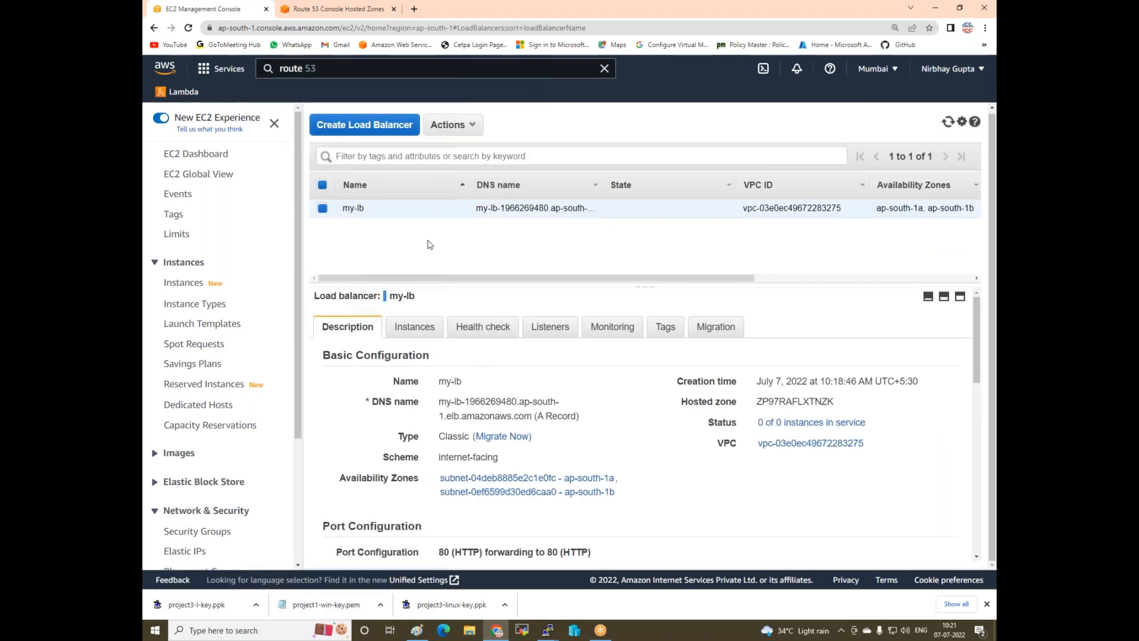
- Register both web server instances with the my-lb load balancer
click(426, 328)
scroll(660, 374, down, 1)
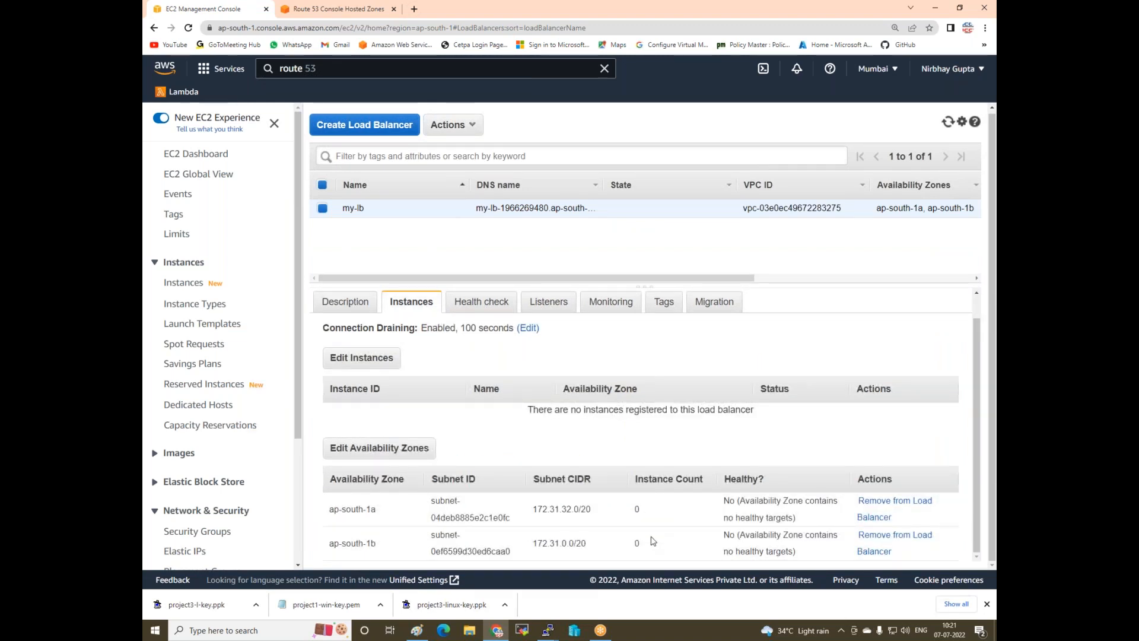
click(348, 302)
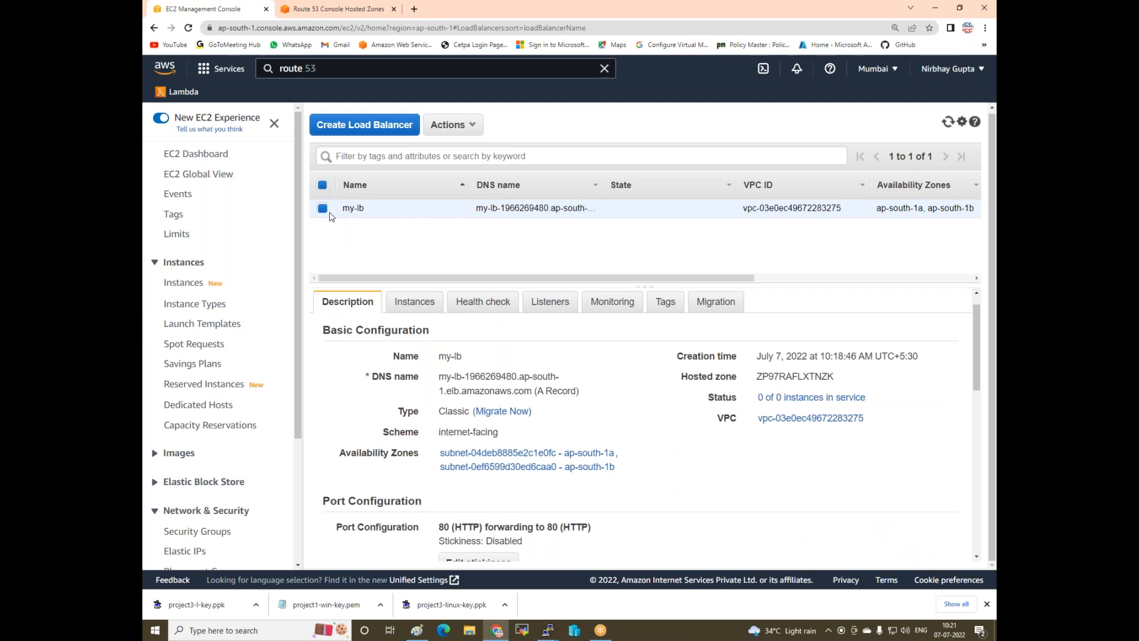
click(409, 303)
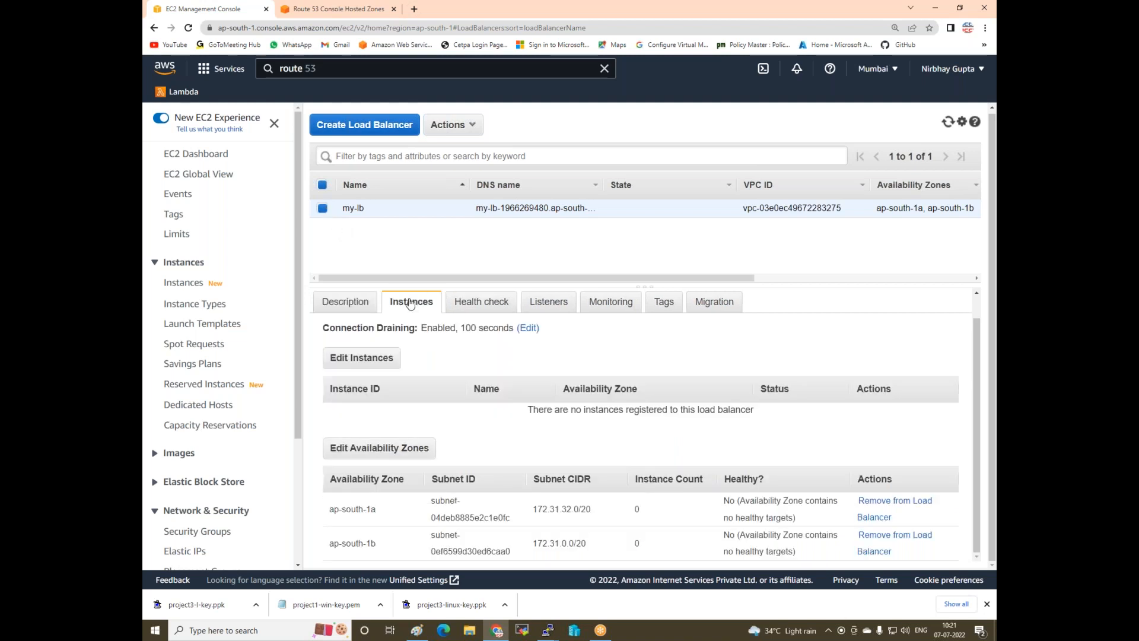
click(359, 363)
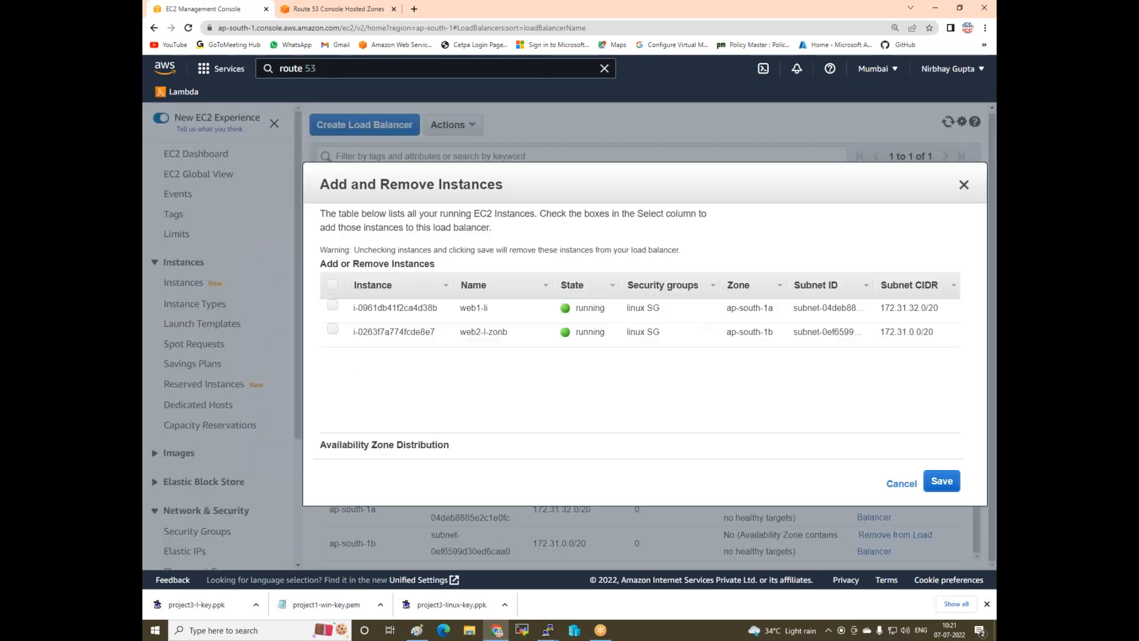
click(333, 287)
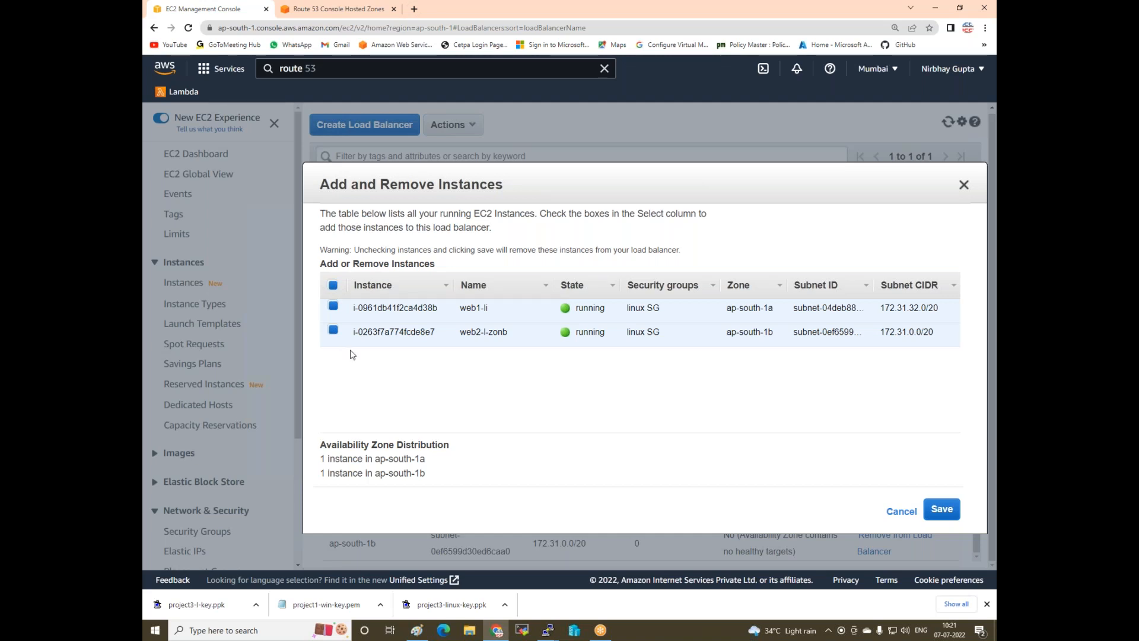
click(941, 508)
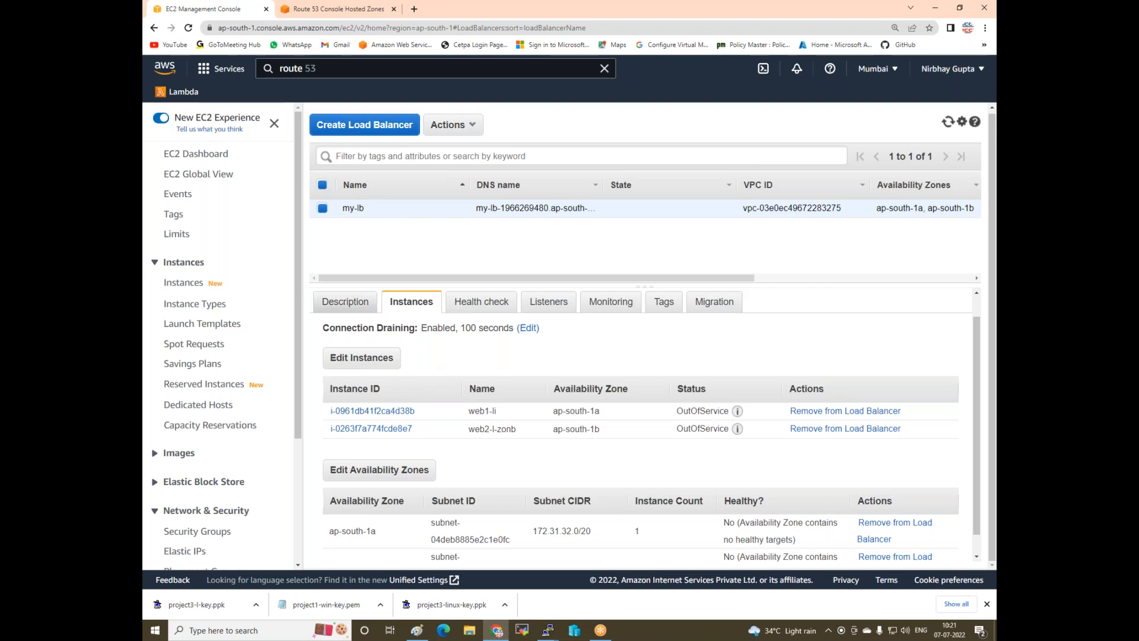
- Refresh the list and copy my-lb's DNS name my-lb-1966269480.ap-south-1.elb.amazonaws.com
click(947, 124)
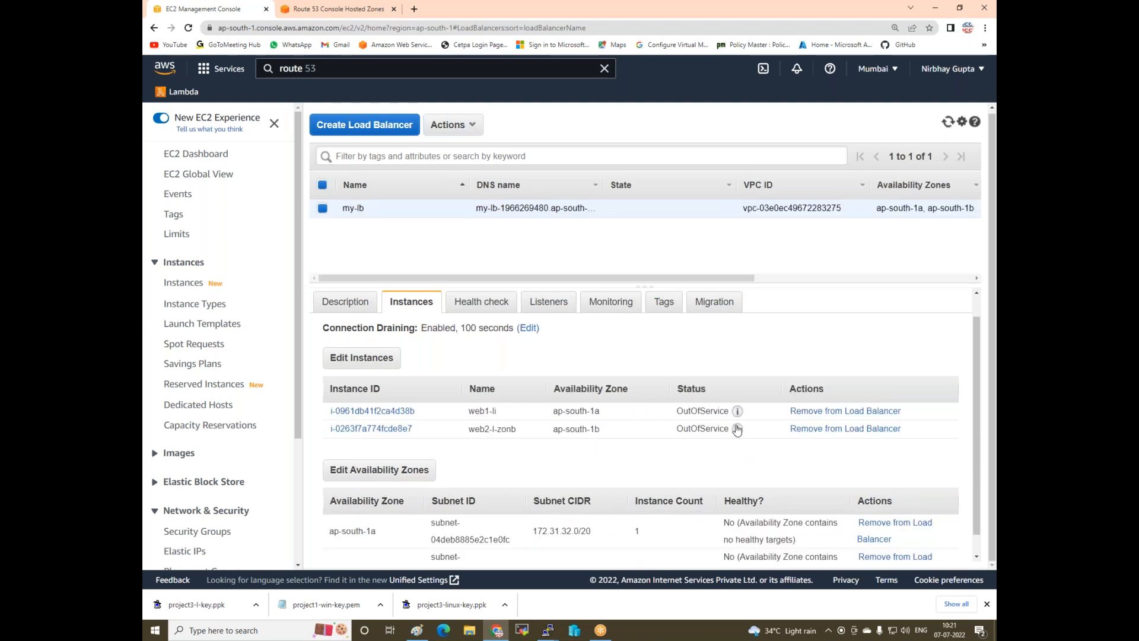
mouse_move(738, 418)
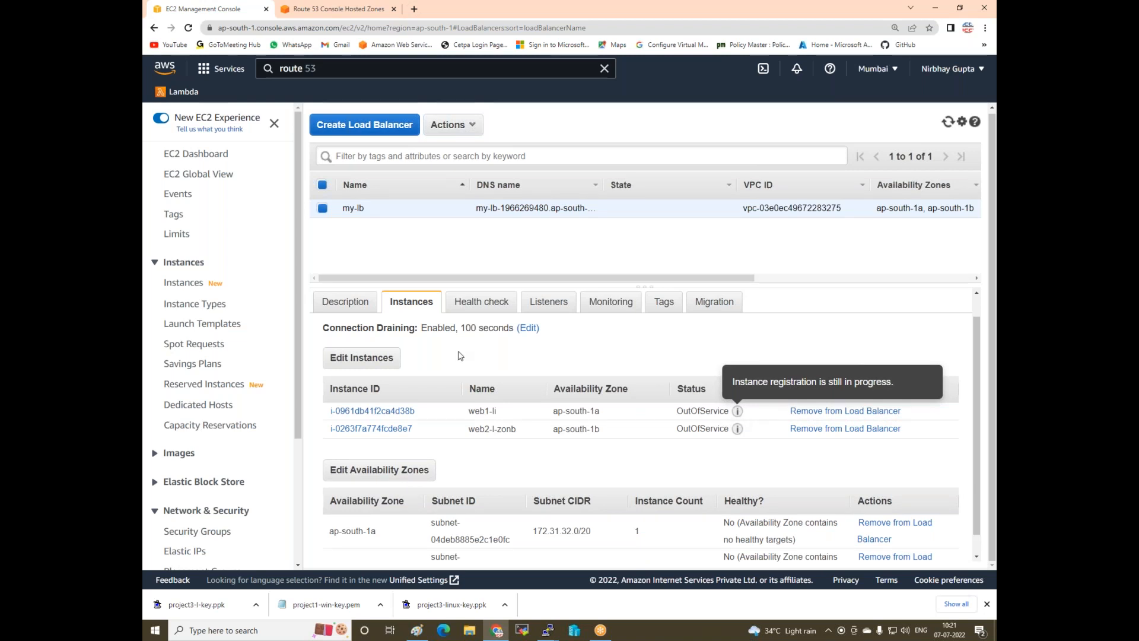
click(344, 308)
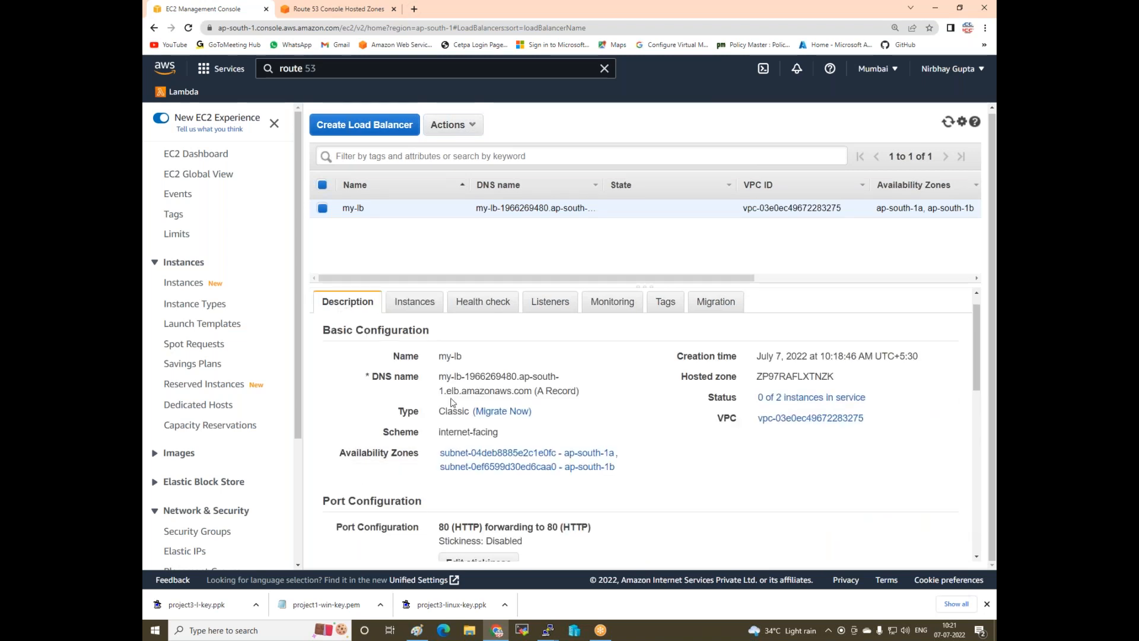
drag(438, 376, 536, 391)
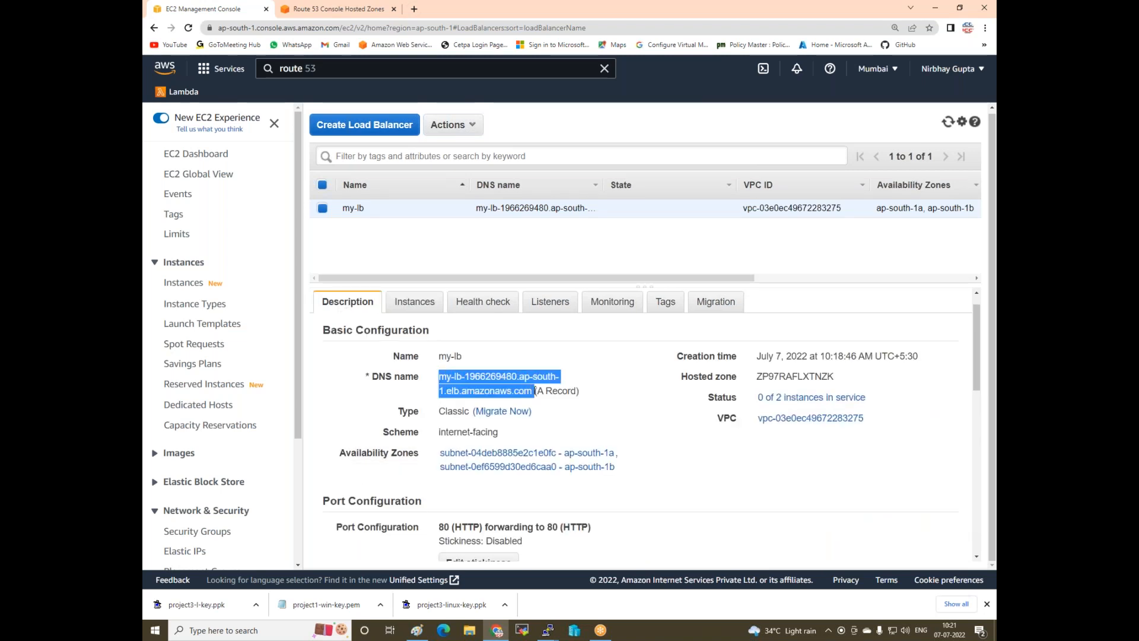
right_click(485, 380)
click(506, 391)
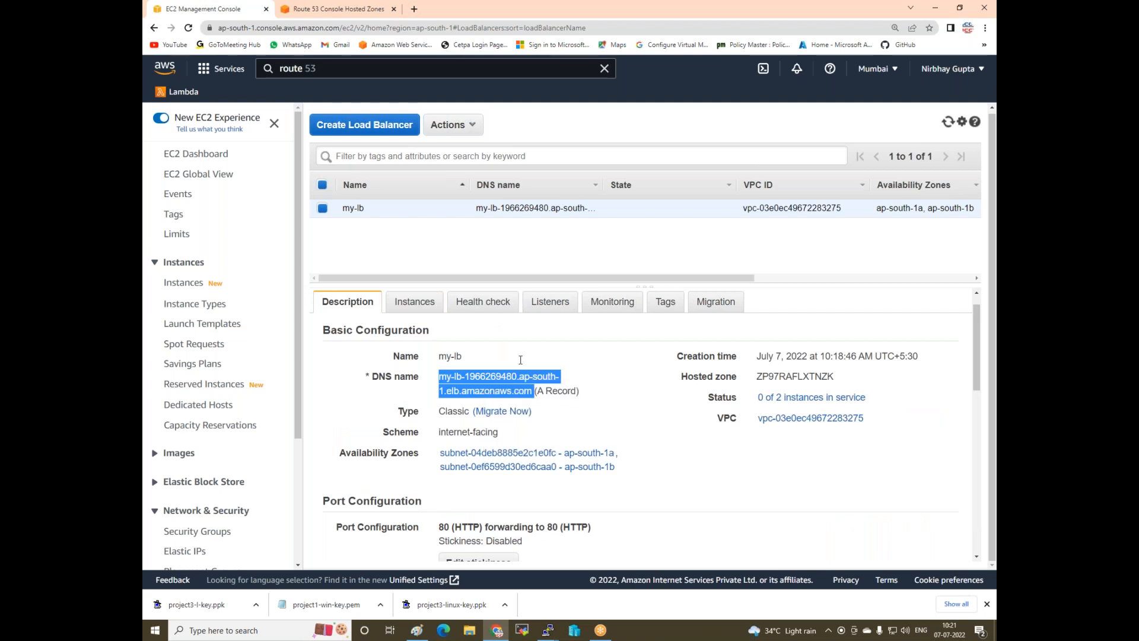
- Load the ELB DNS name in a new tab, reloading repeatedly to see both web servers alternate
click(414, 10)
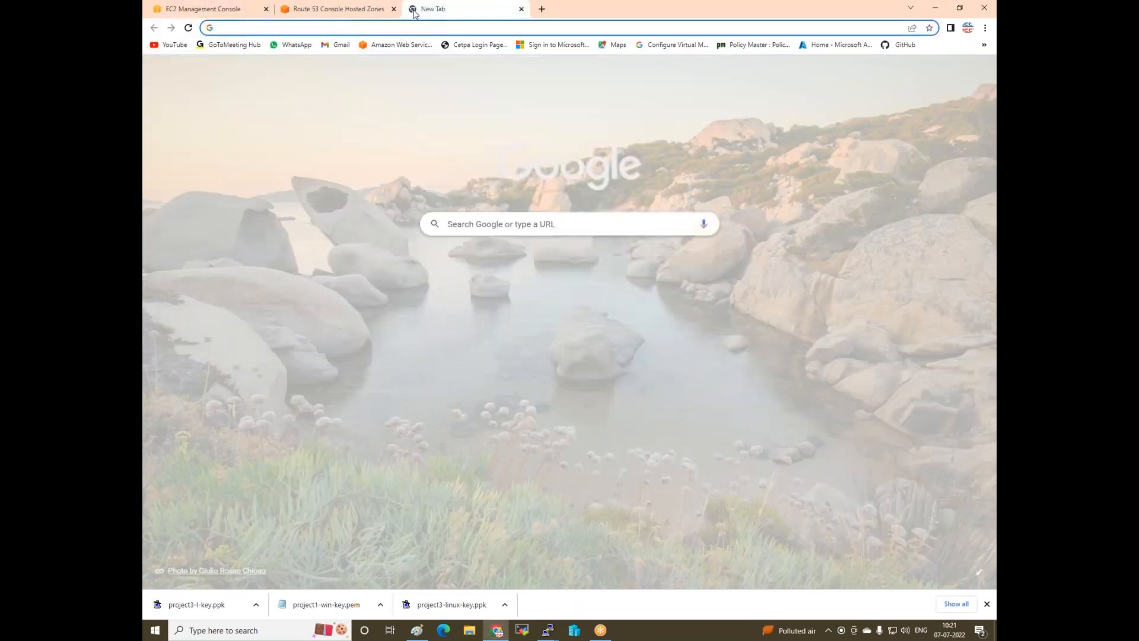
key(ctrl+v)
key(Return)
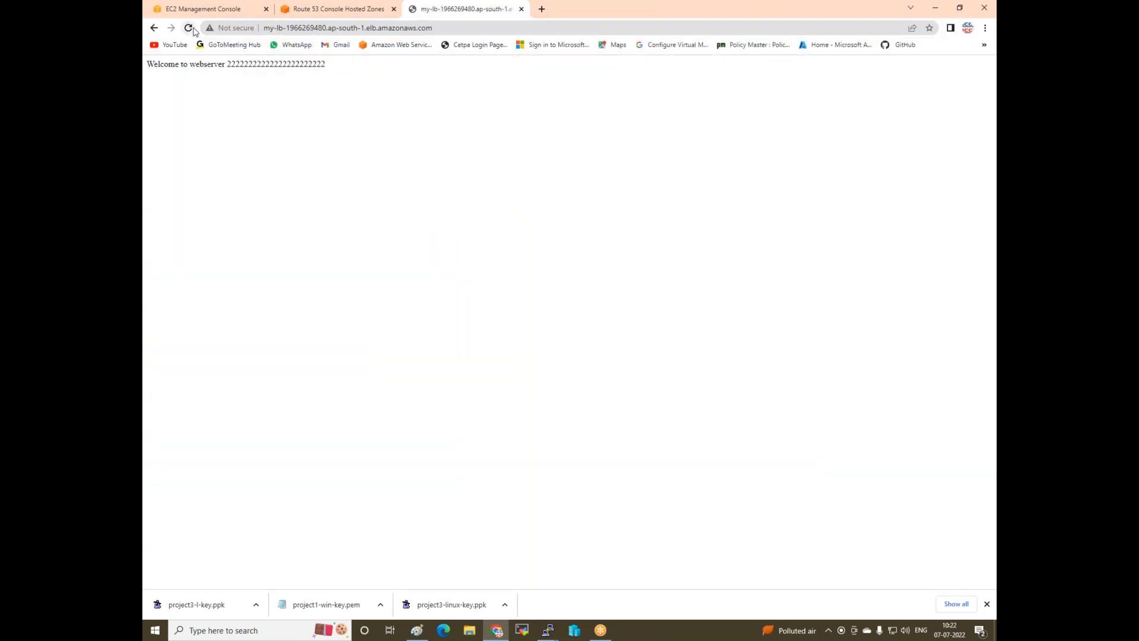
click(192, 28)
click(188, 28)
click(189, 28)
click(188, 28)
click(189, 29)
click(189, 29)
click(189, 29)
click(189, 29)
click(189, 28)
click(188, 28)
click(189, 29)
click(189, 29)
click(188, 29)
click(189, 28)
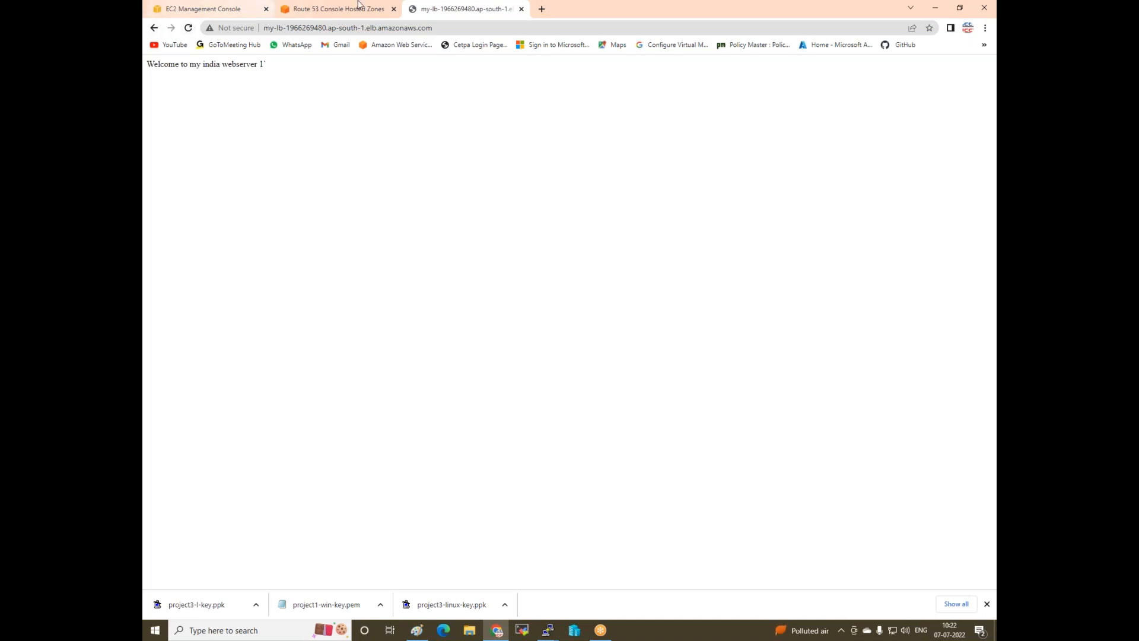
drag(436, 28, 263, 28)
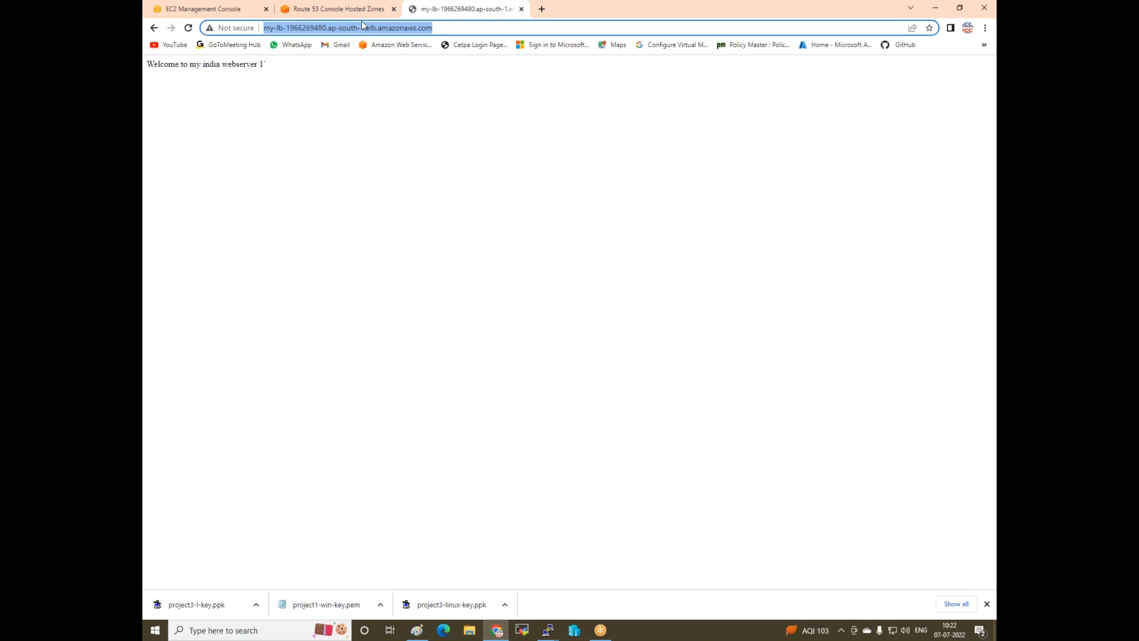
click(544, 468)
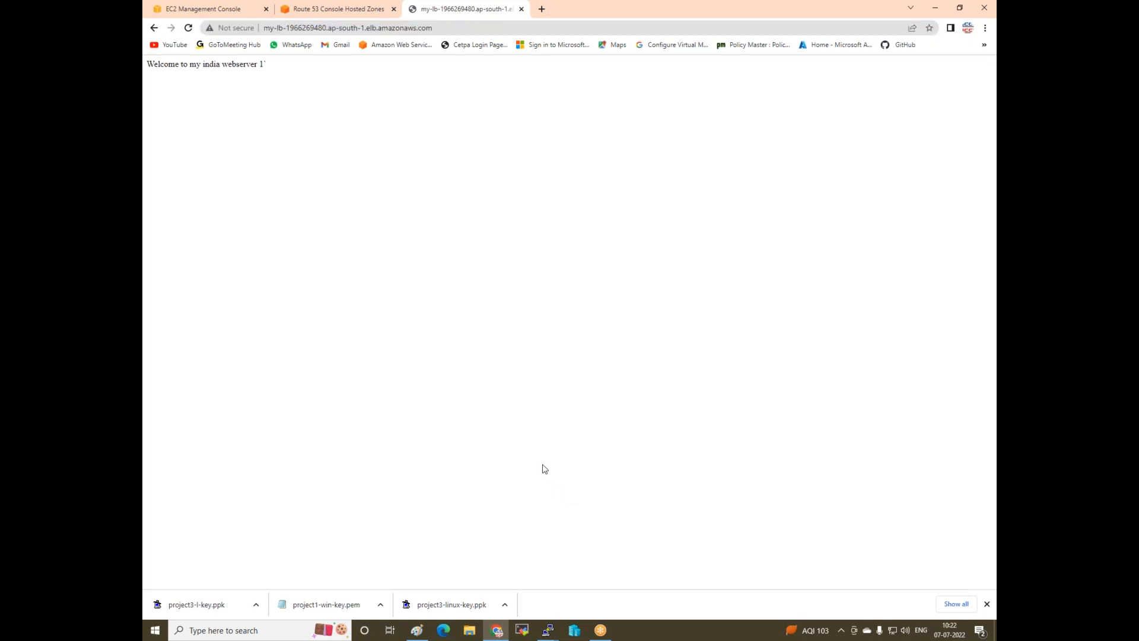
click(521, 9)
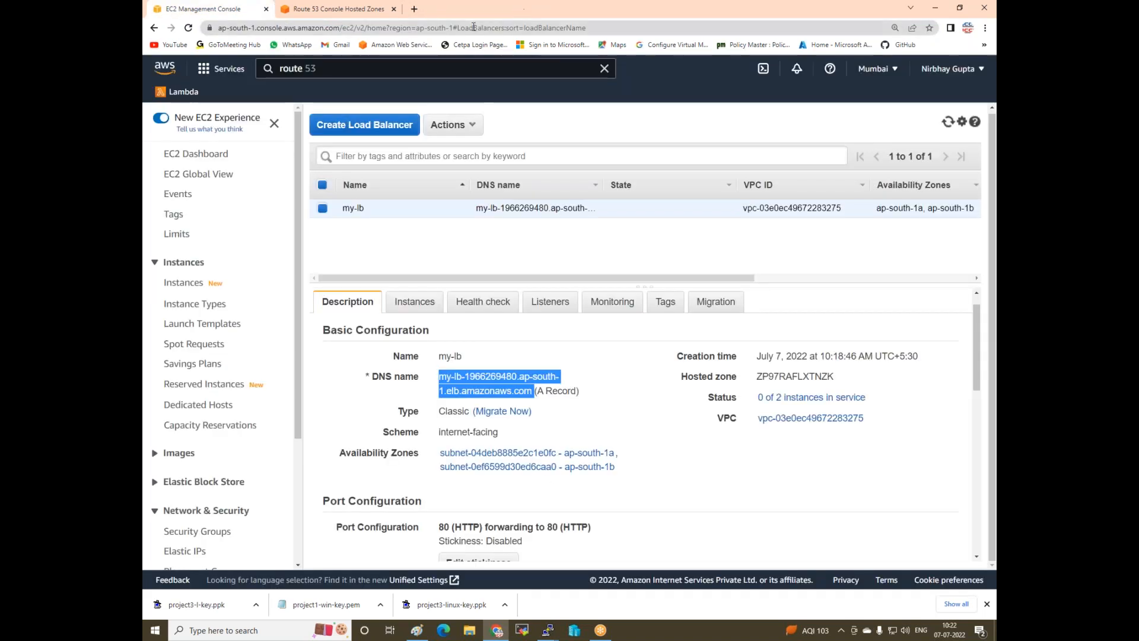
- Try iccpinfo.tk, which can't be reached, then start a new Route 53 record
click(414, 9)
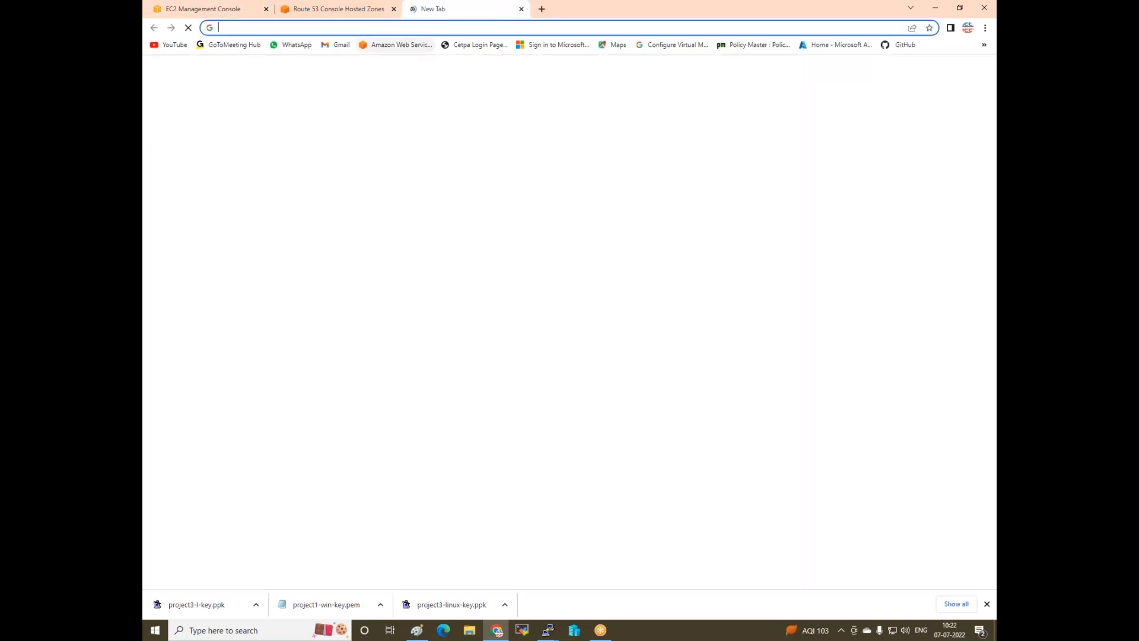
text(my)
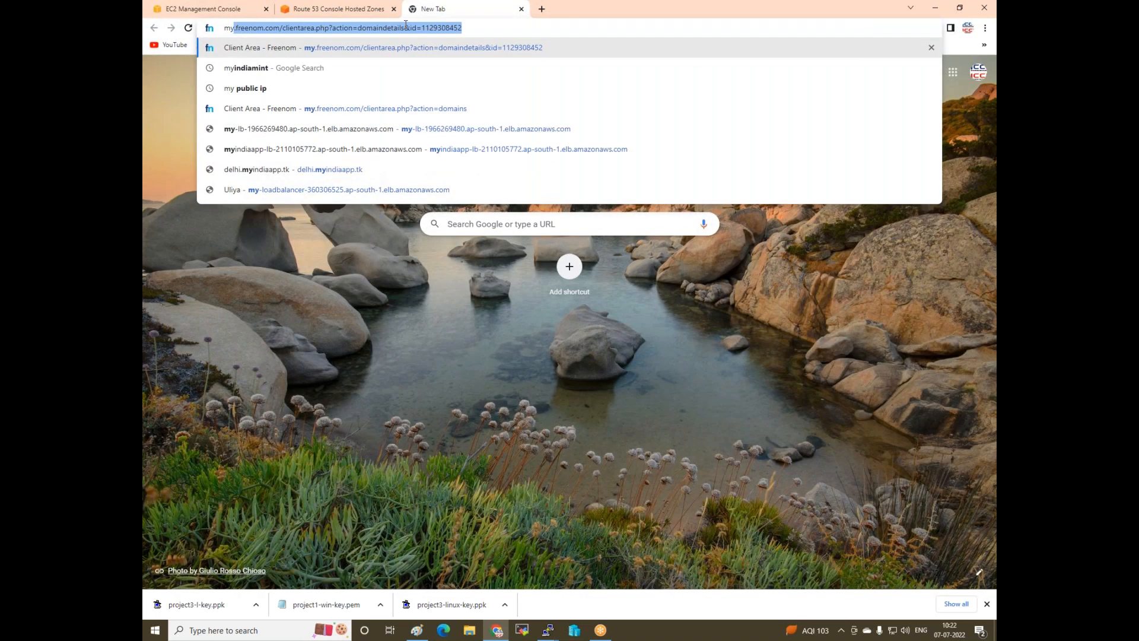
key(BackSpace)
key(BackSpace)
key(BackSpace)
text(ic)
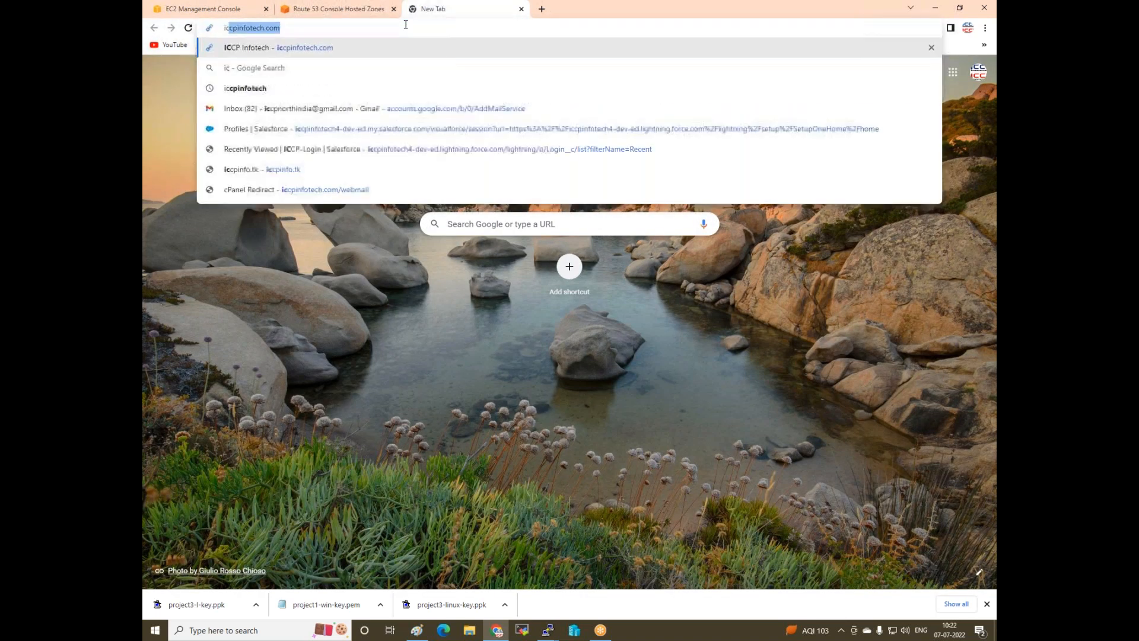
text(cpinf)
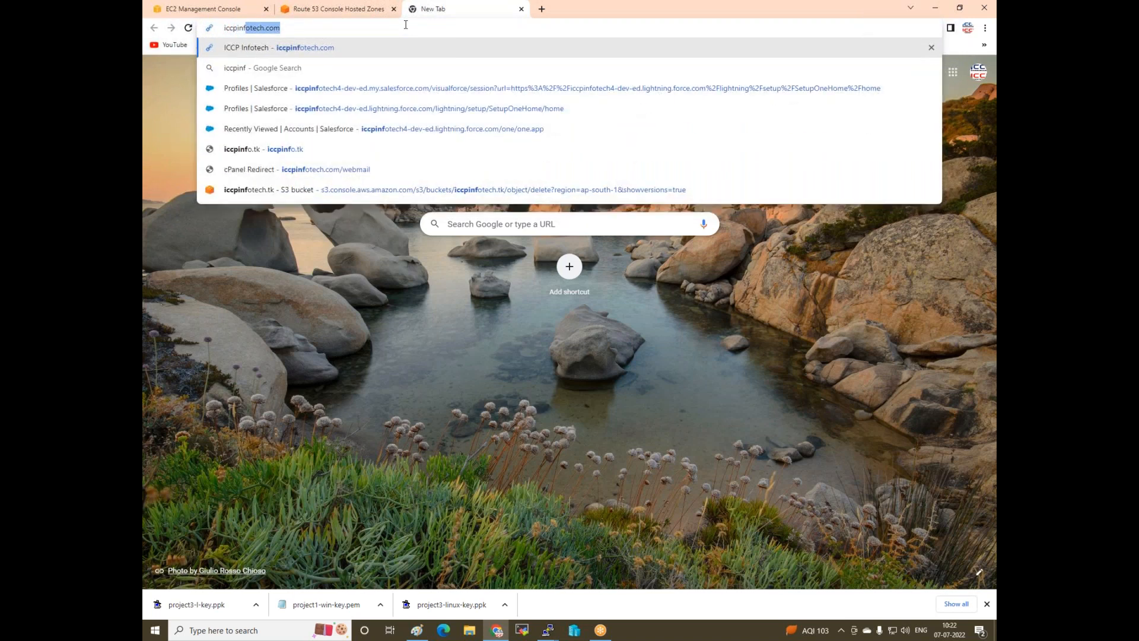
text(o.tk)
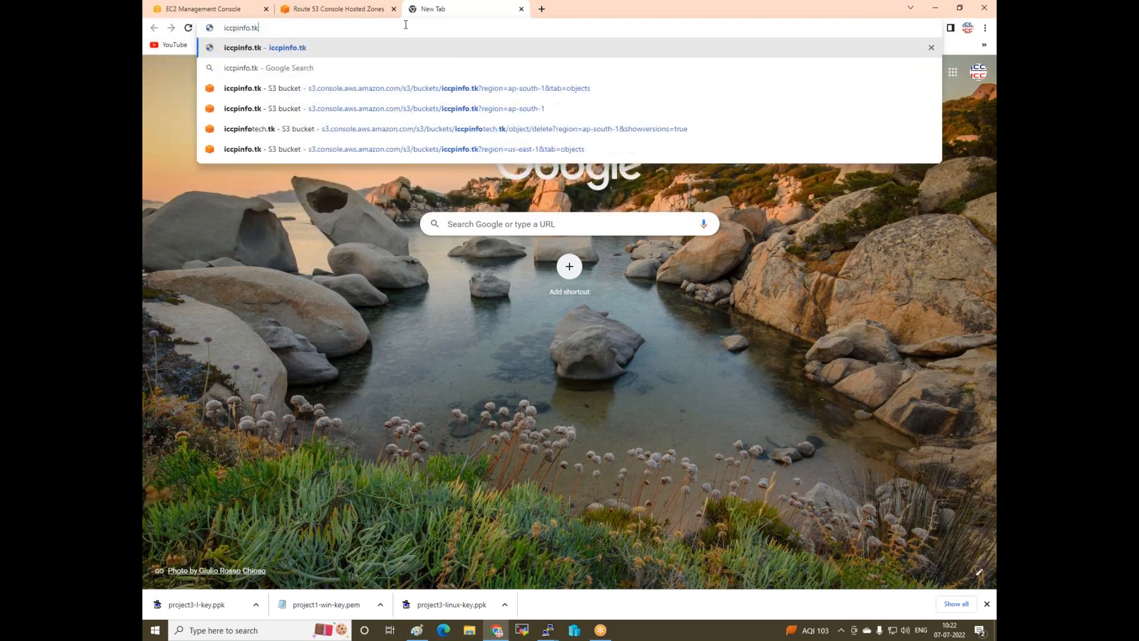
key(Return)
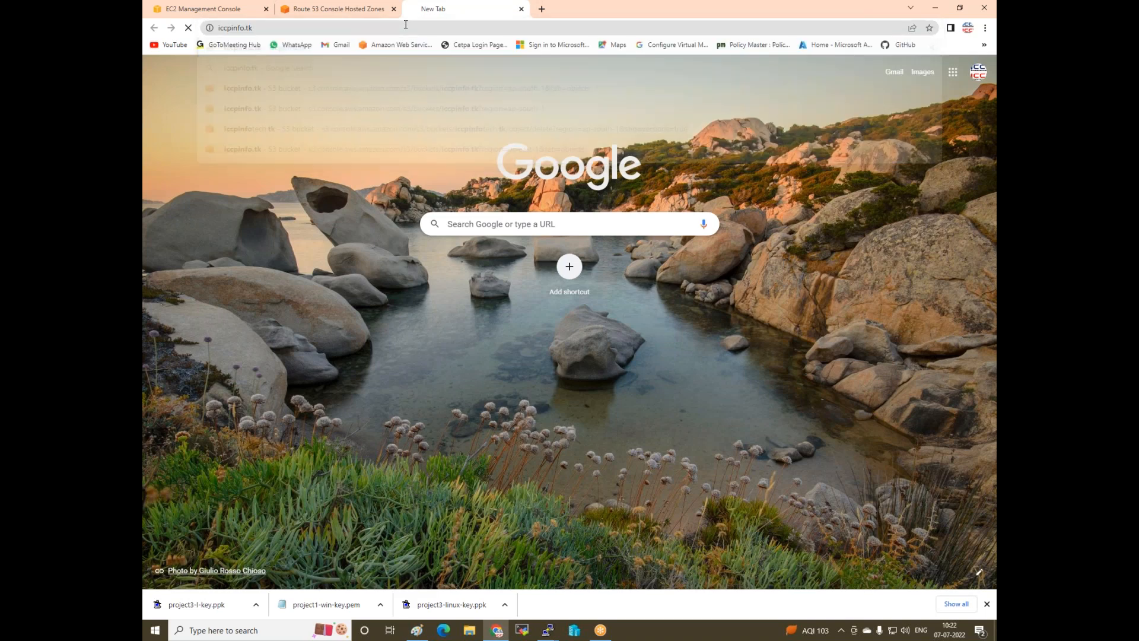
click(325, 9)
click(486, 315)
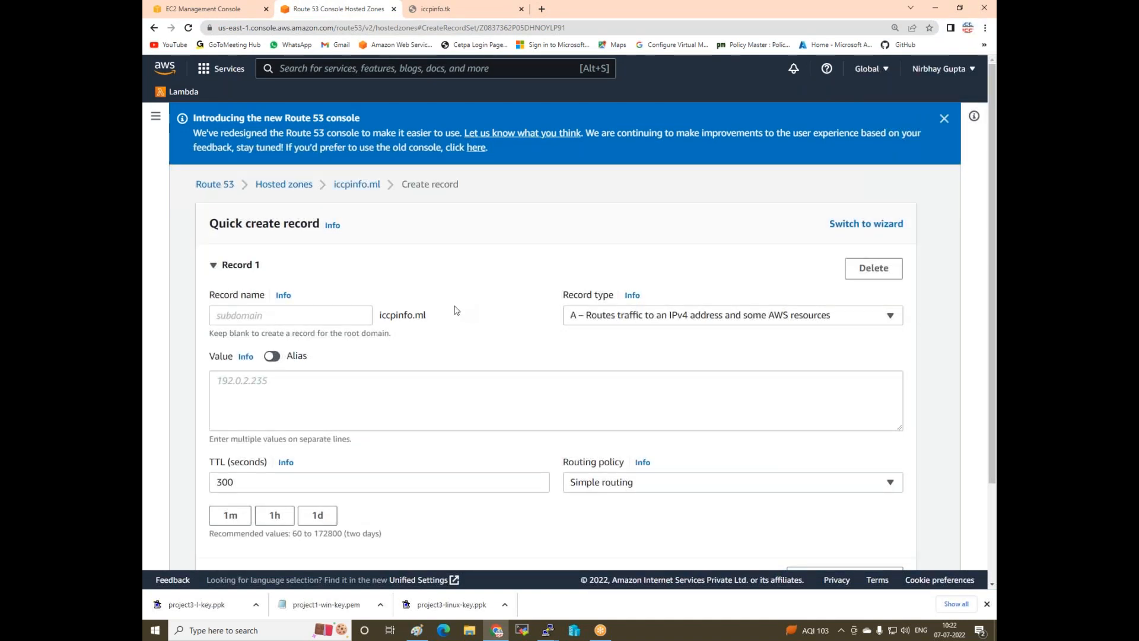
- Change the browser address from iccpinfo.tk to iccpinfo.ml and load it
scroll(453, 311, down, 2)
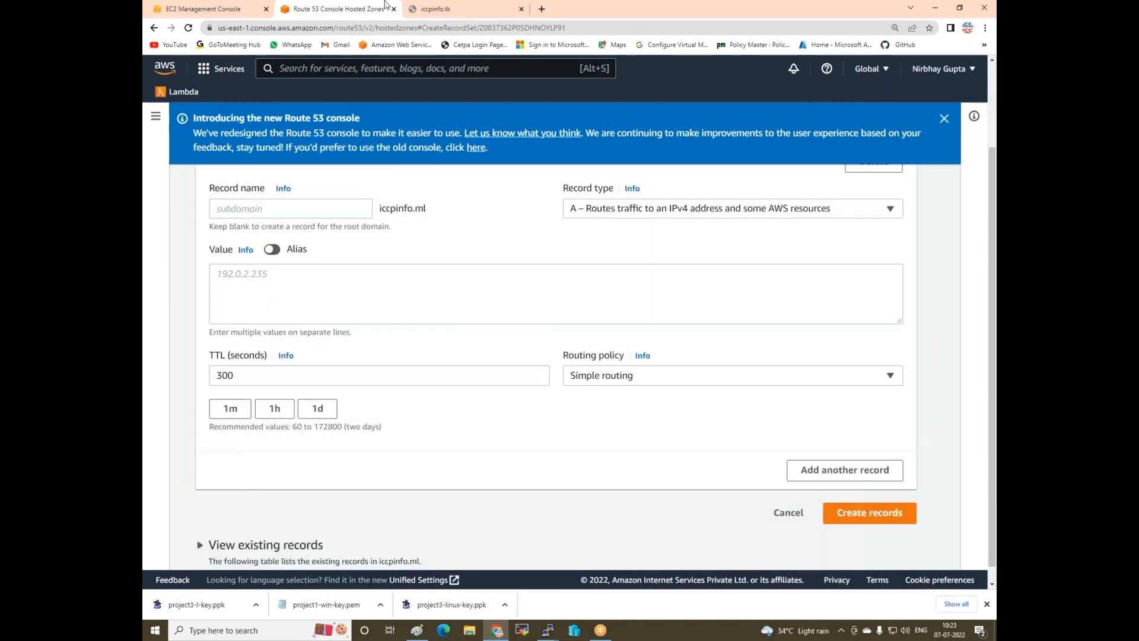
click(464, 7)
double_click(293, 25)
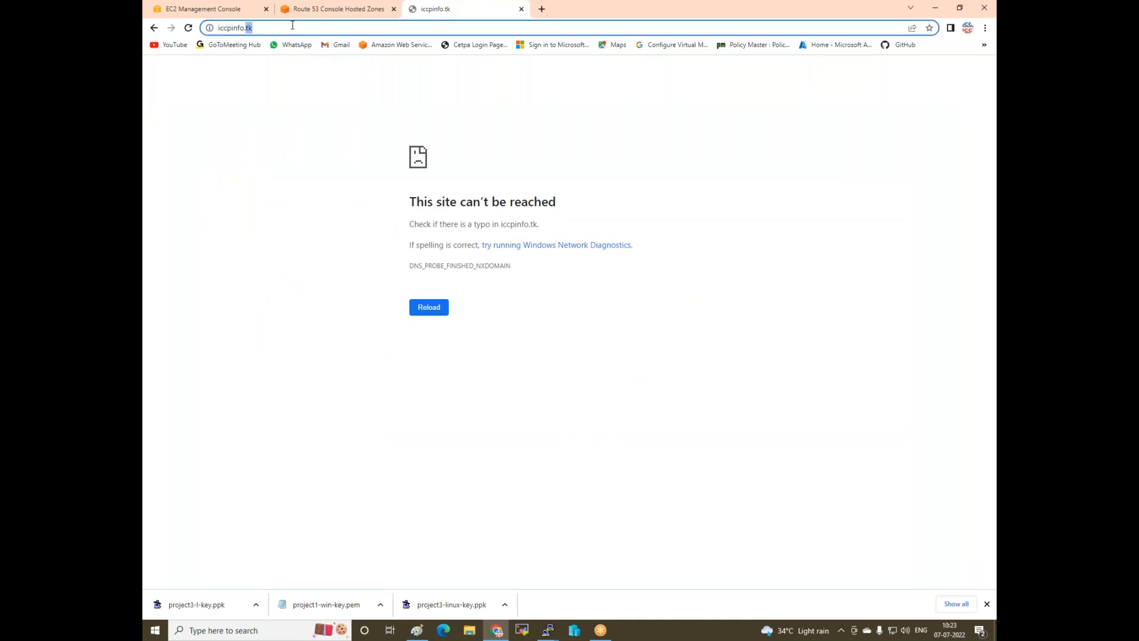
text(ml)
key(Return)
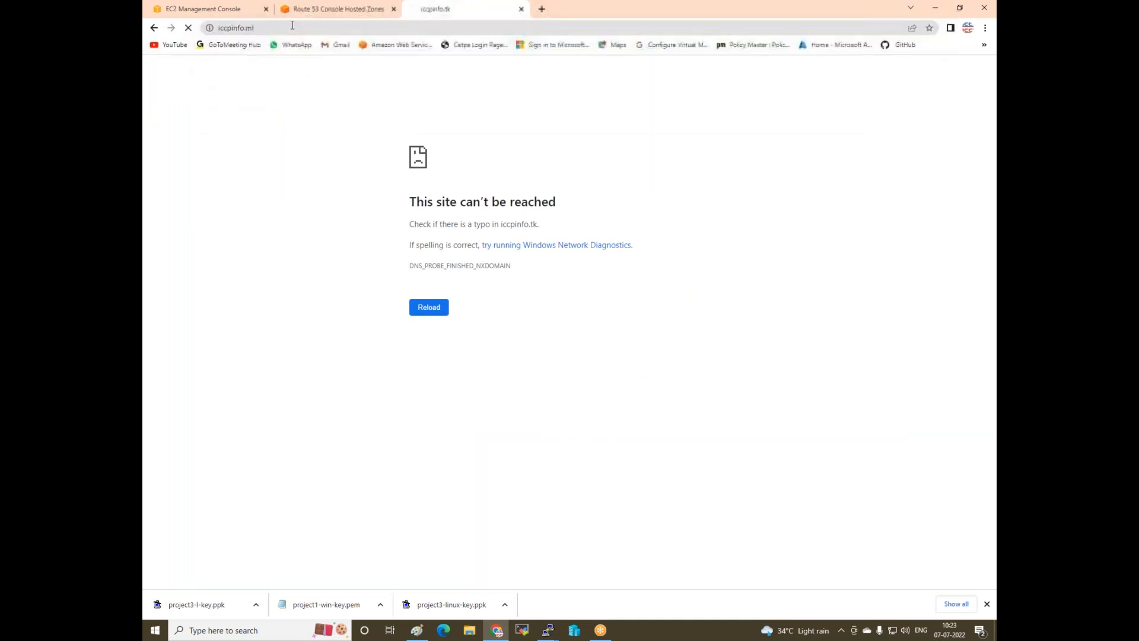
- Create an alias A record targeting Classic Load Balancer dualstack my-lb in ap-south-1
click(344, 9)
click(271, 249)
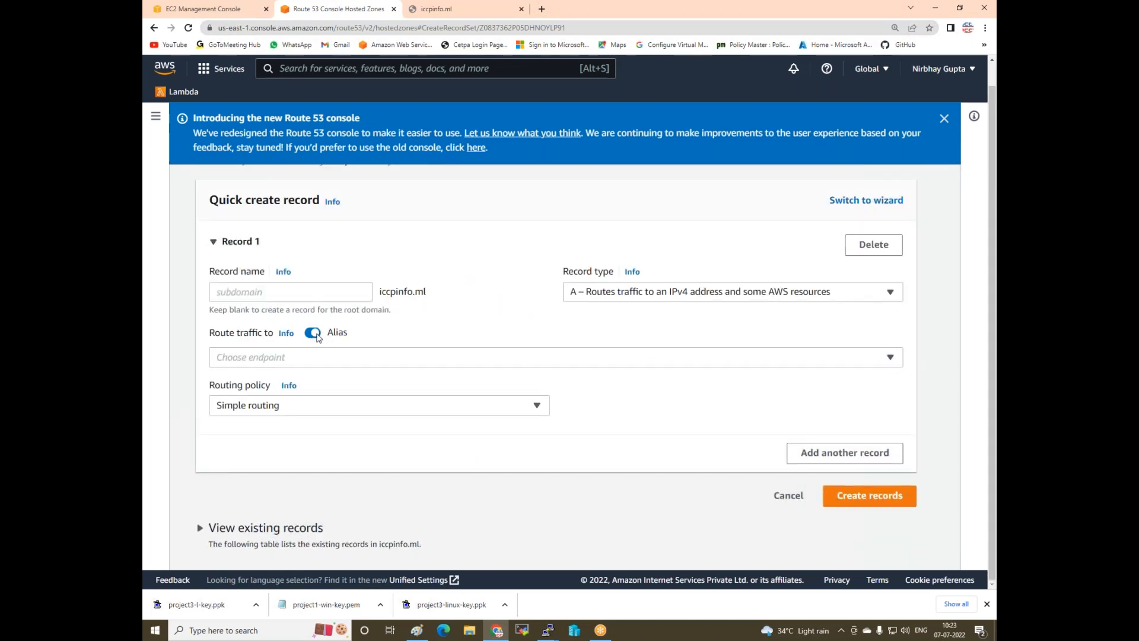
click(313, 359)
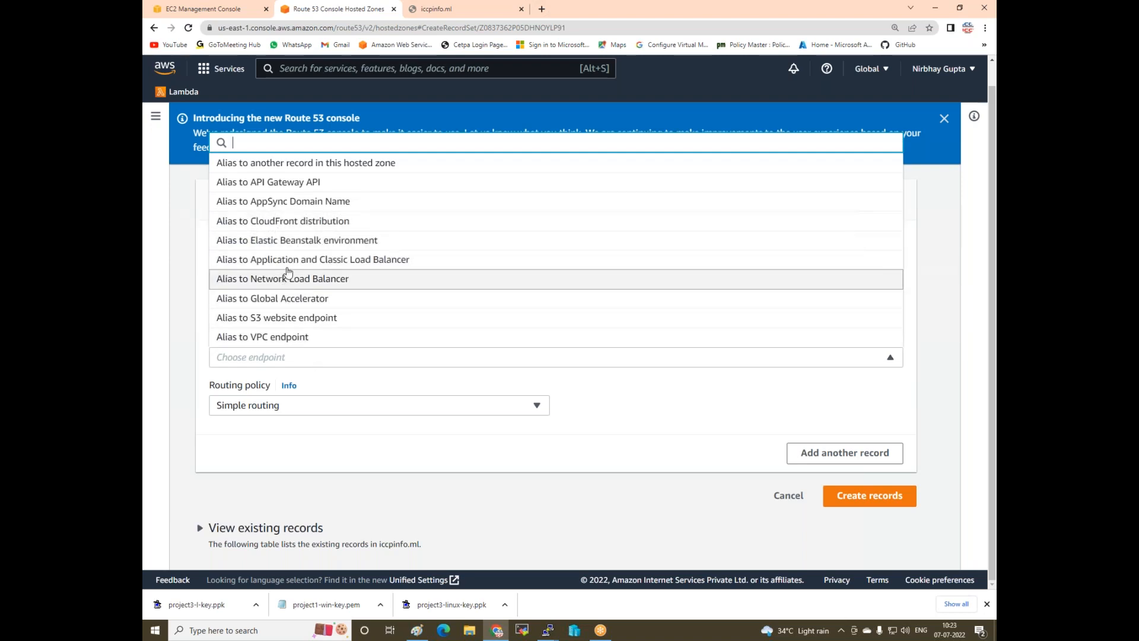
click(368, 260)
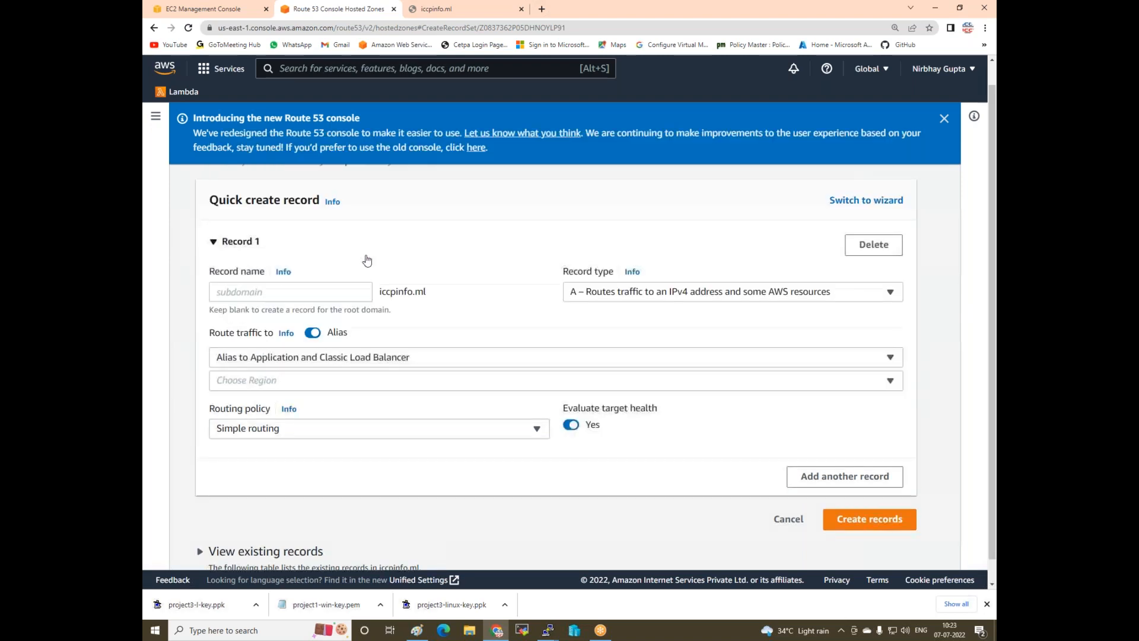
click(333, 378)
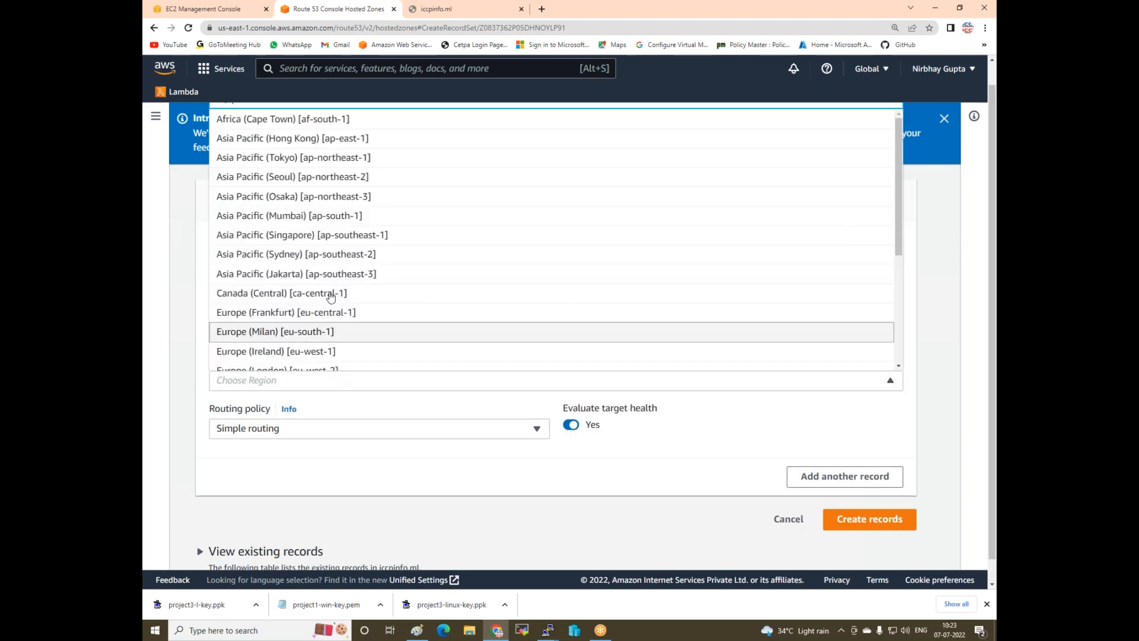
click(291, 216)
click(422, 404)
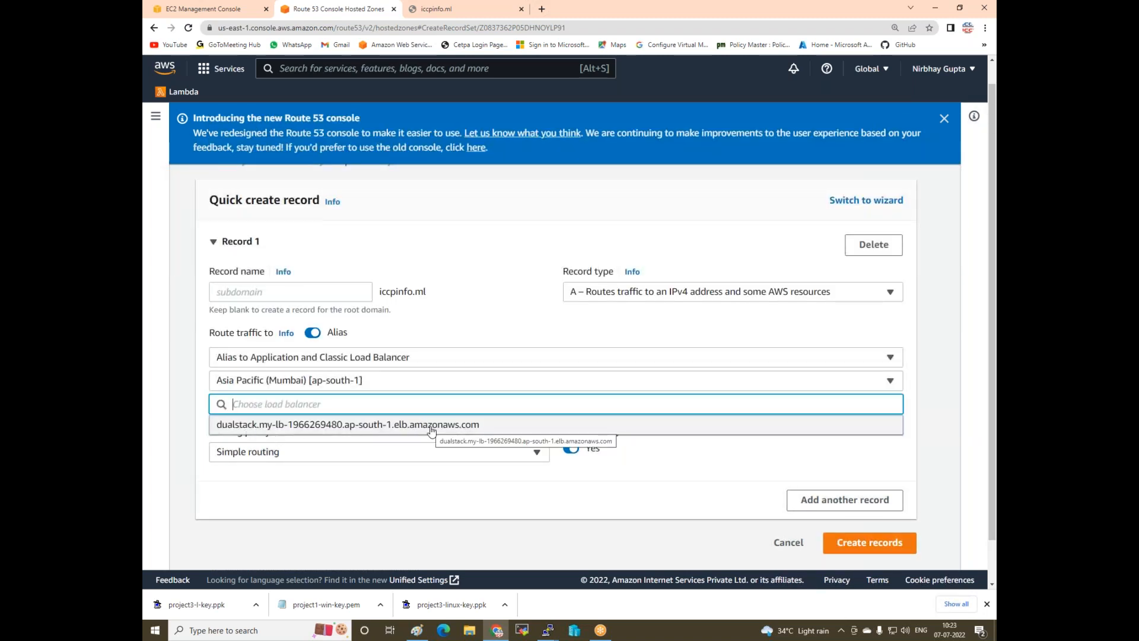
click(431, 429)
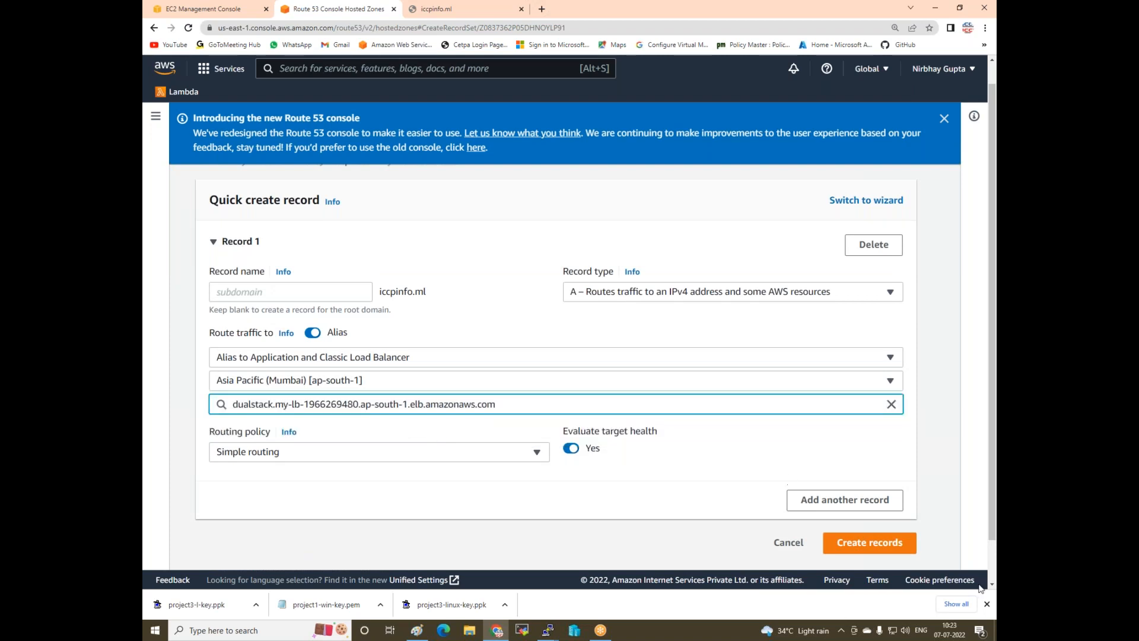
click(873, 550)
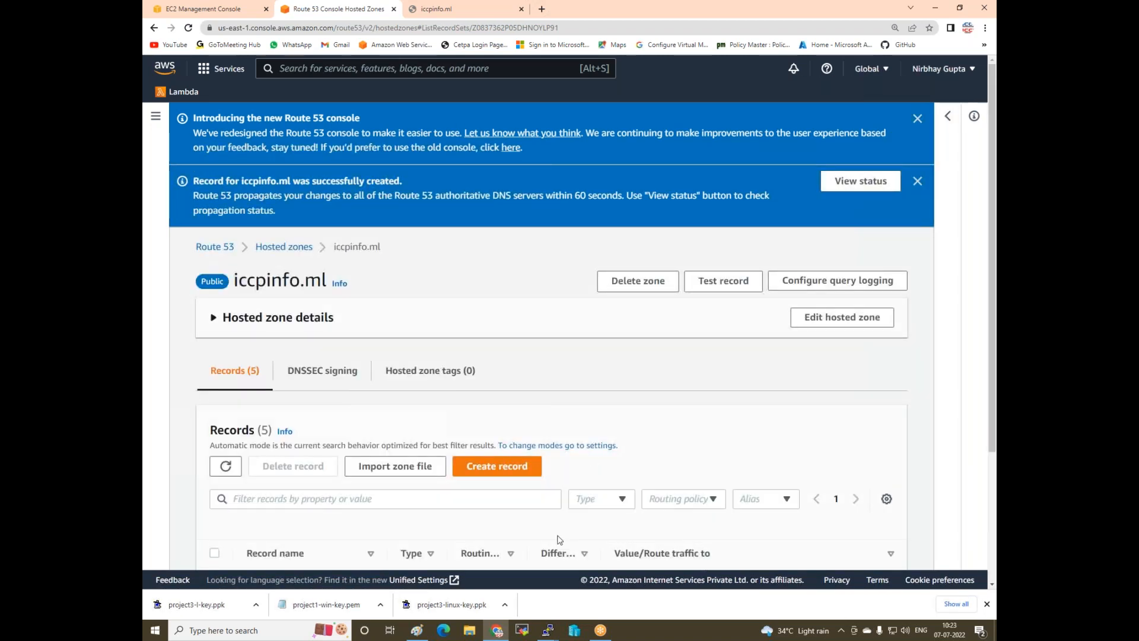
- Reload iccpinfo.ml to confirm it now serves the webserver 2222 page
scroll(534, 493, down, 3)
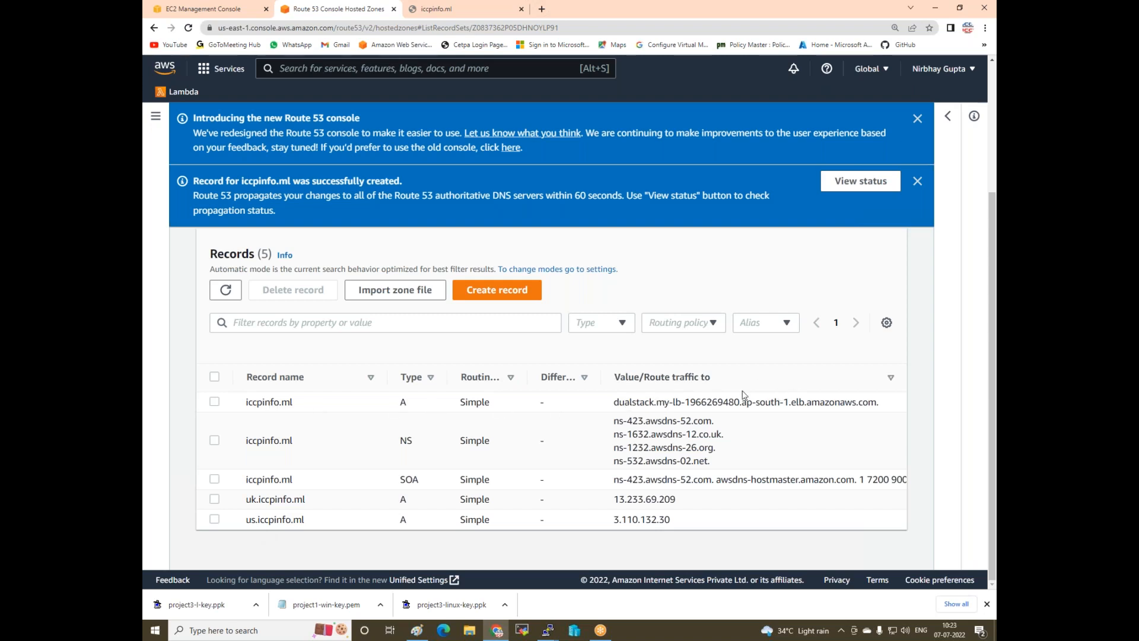
click(433, 9)
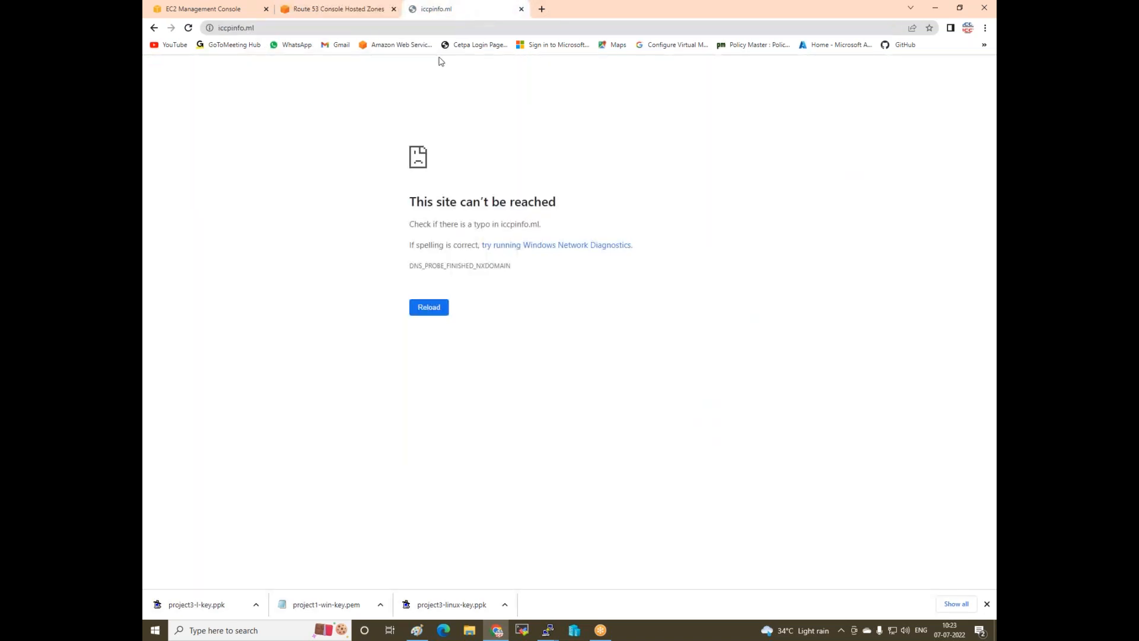
click(188, 28)
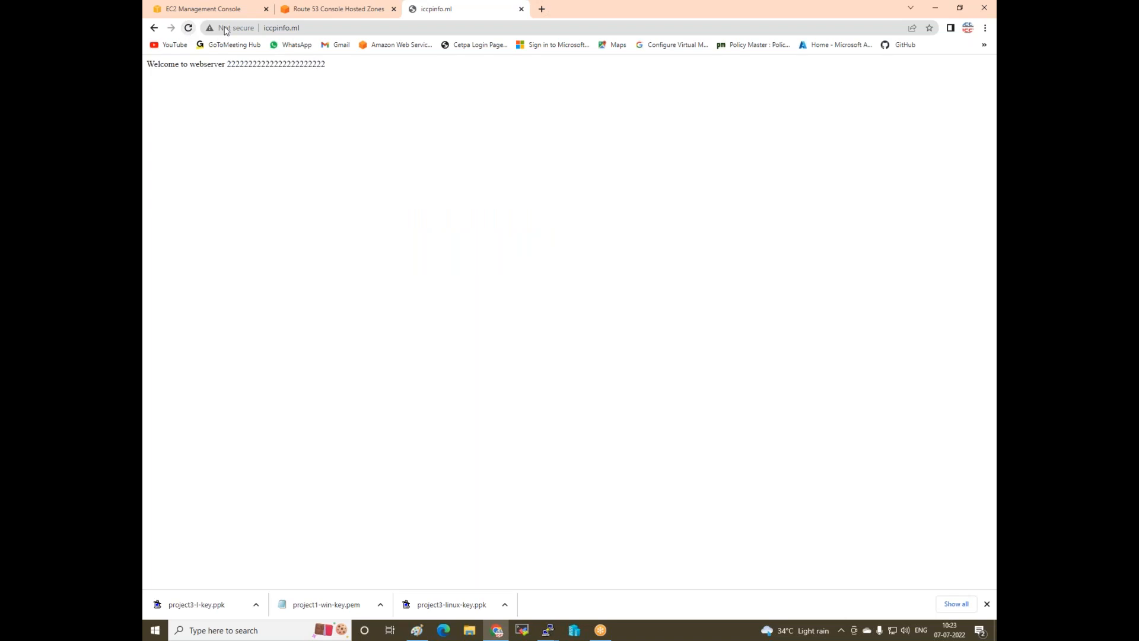